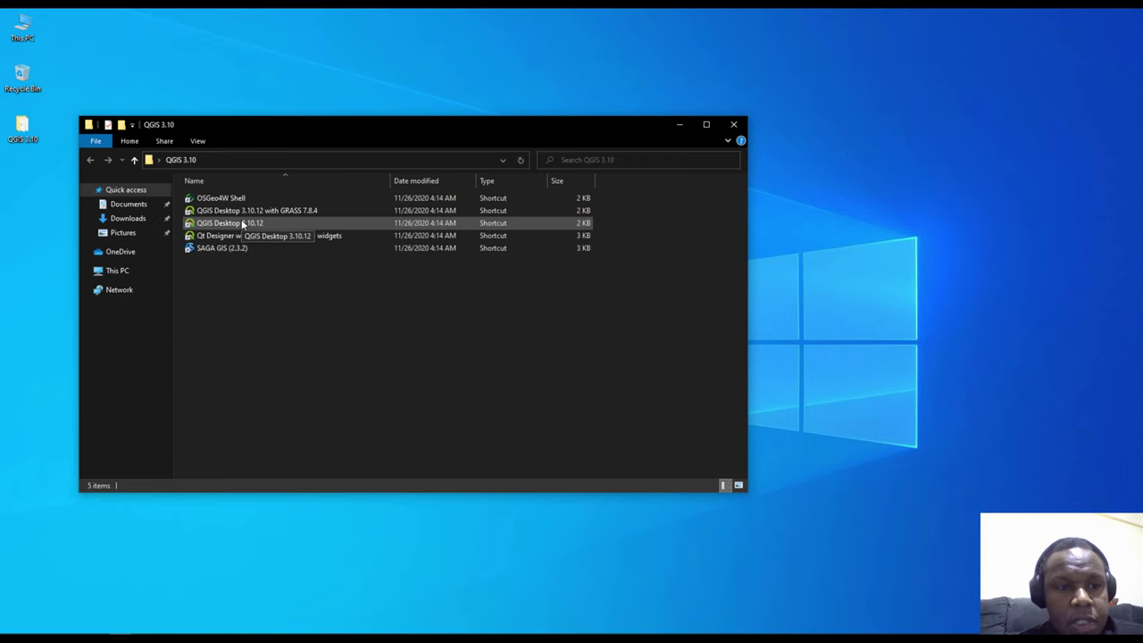
Launch QGIS Desktop 3.10.12 from the QGIS 3.10 folder and close the folder window
double_click(243, 224)
left_click(734, 126)
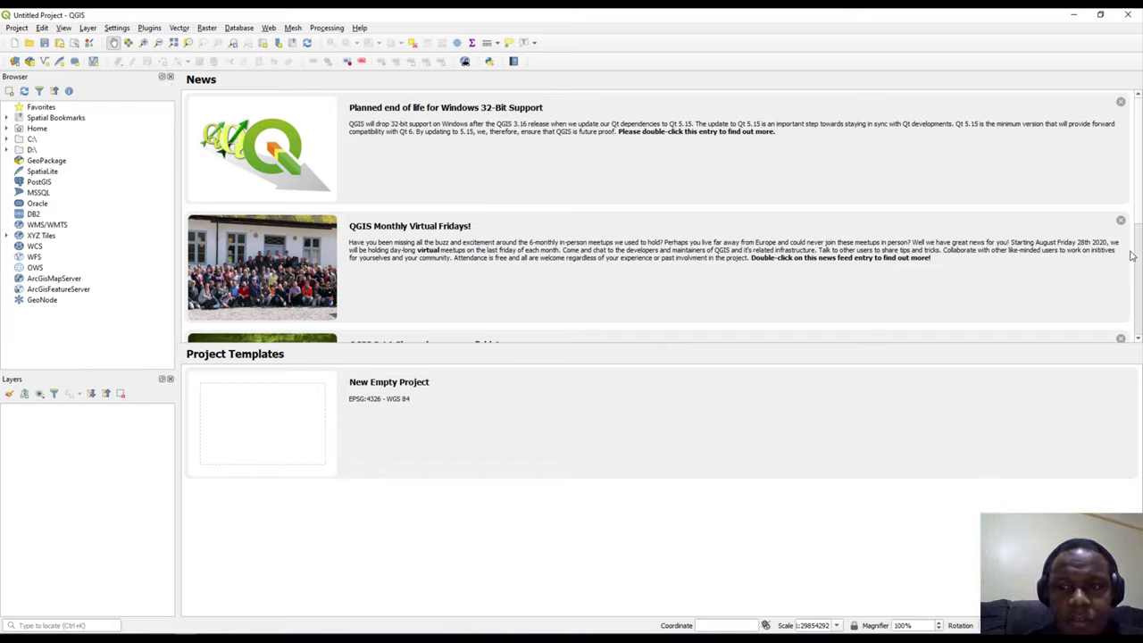
Look through the entries in the News section of the start page
left_click(397, 176)
left_click(424, 268)
scroll(548, 229, "down", 3)
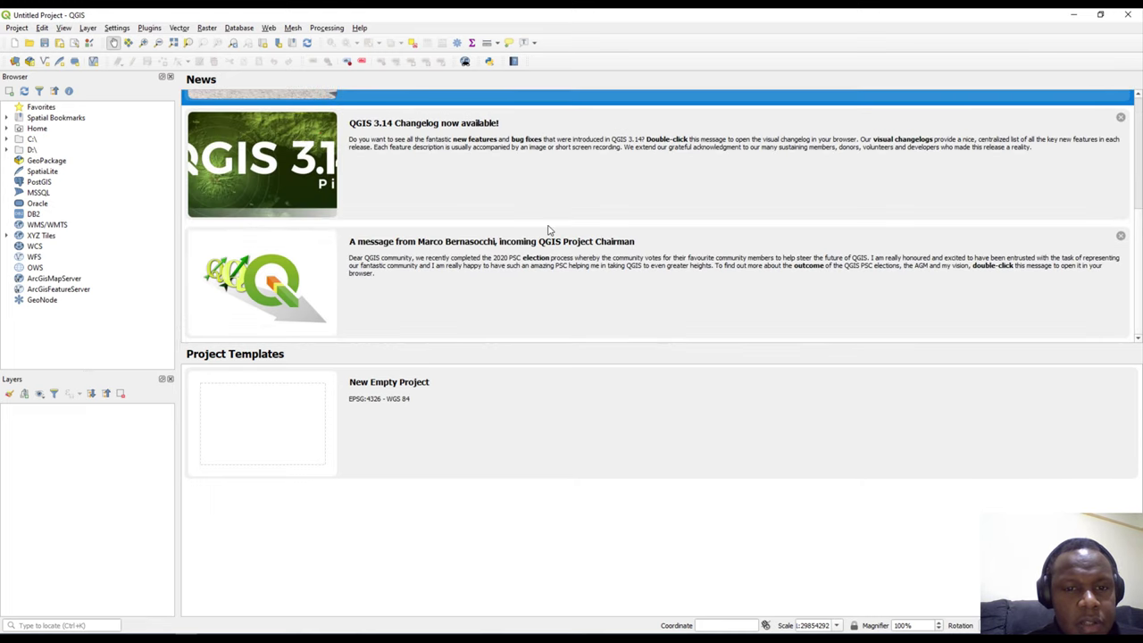
left_click(512, 255)
key("Up")
scroll(503, 283, "up", 3)
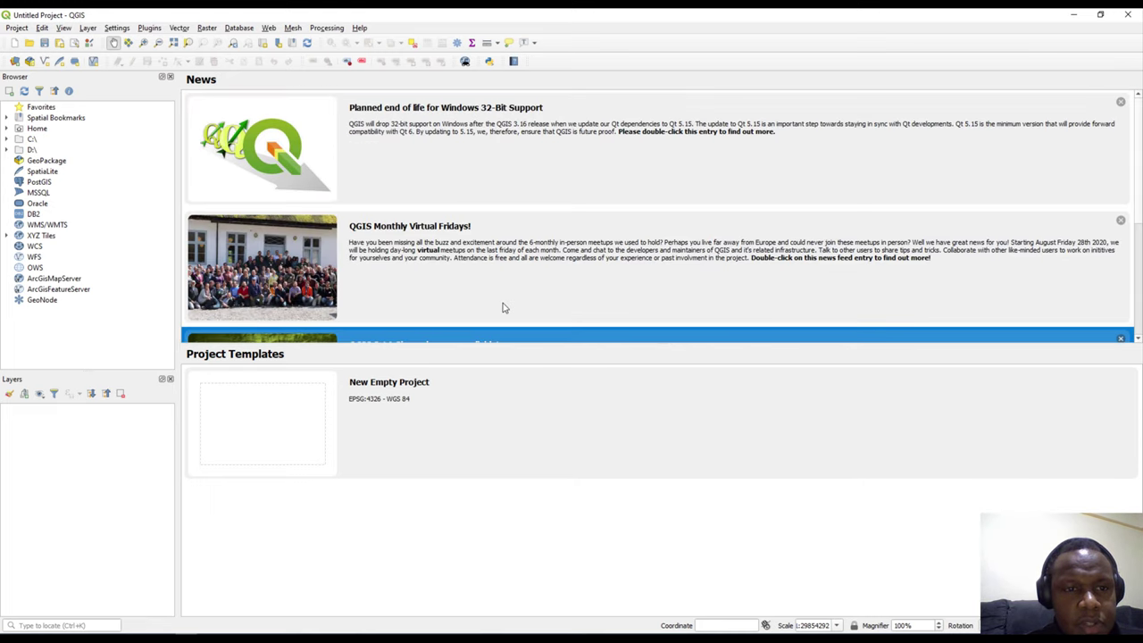
left_click(562, 125)
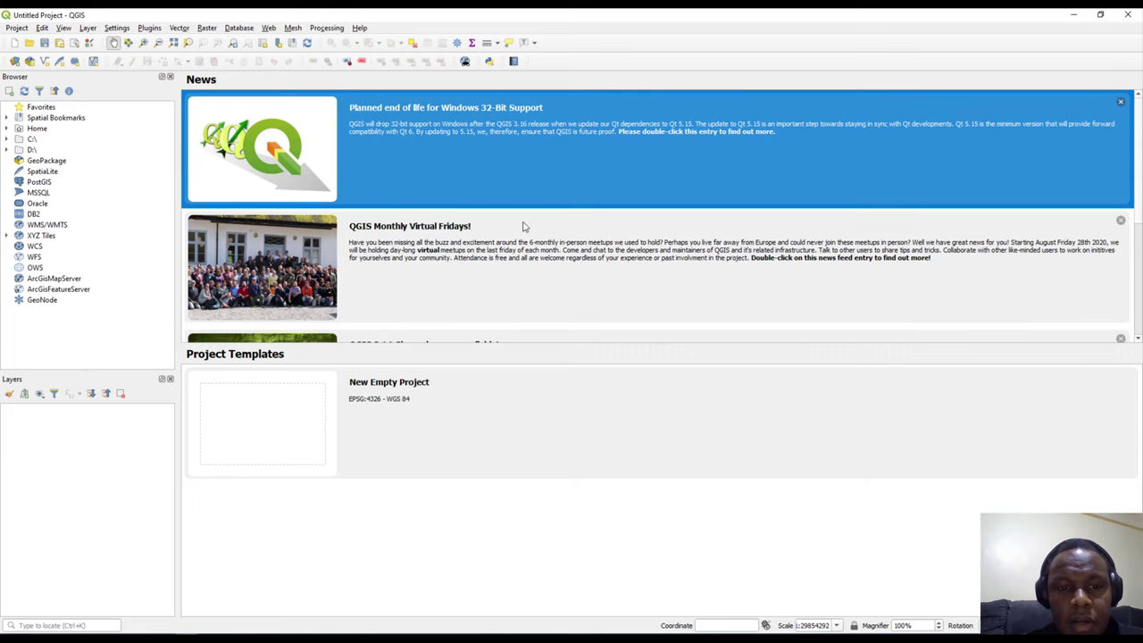
left_click(492, 279)
scroll(490, 273, "down", 3)
left_click(473, 160)
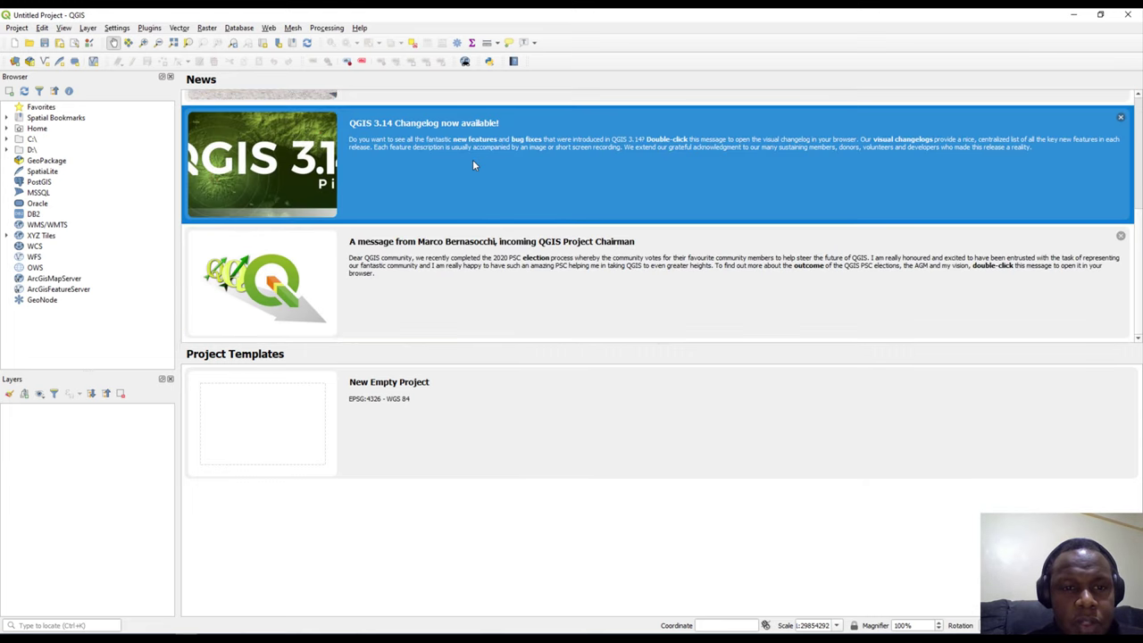
left_click(475, 234)
scroll(481, 295, "up", 3)
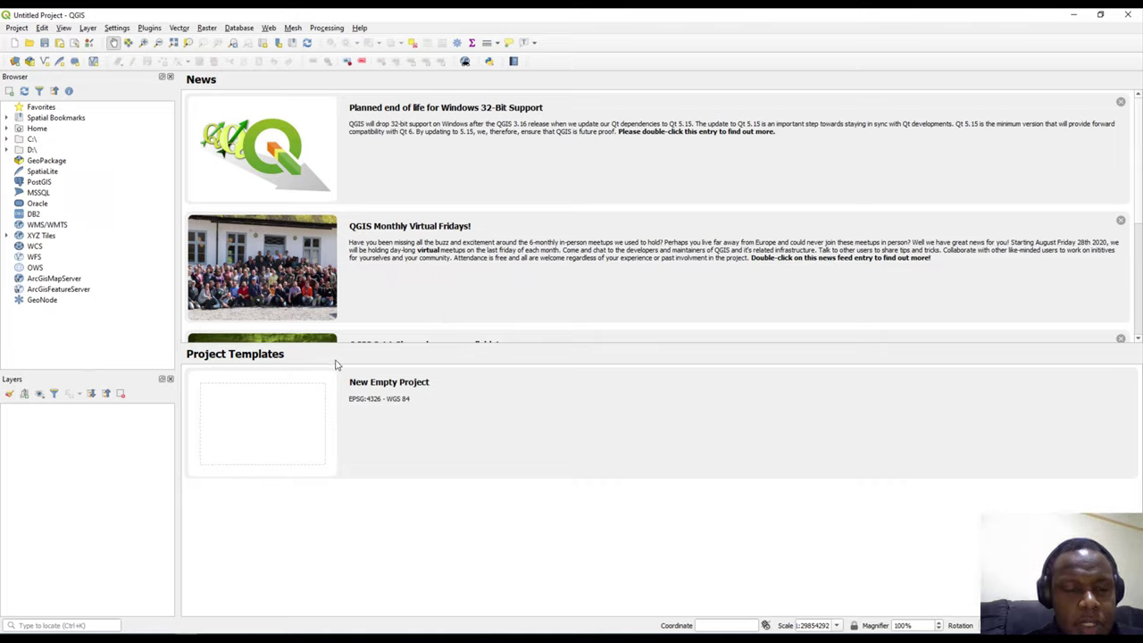
Select the New Empty Project template and view the search filters offered by the locator bar
left_click(363, 406)
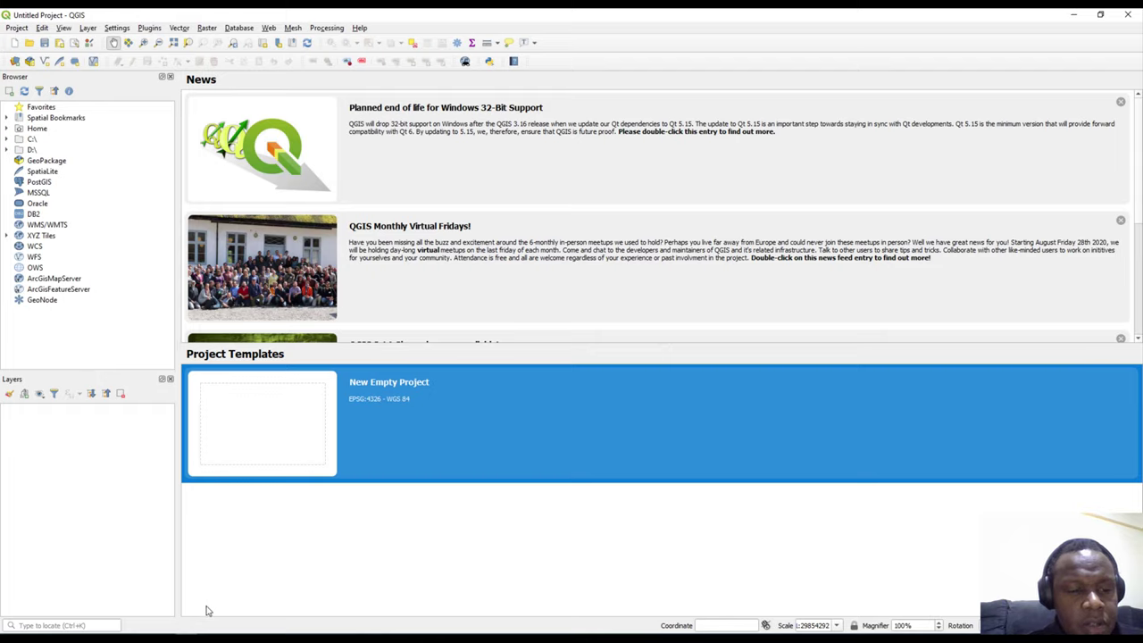
left_click(36, 625)
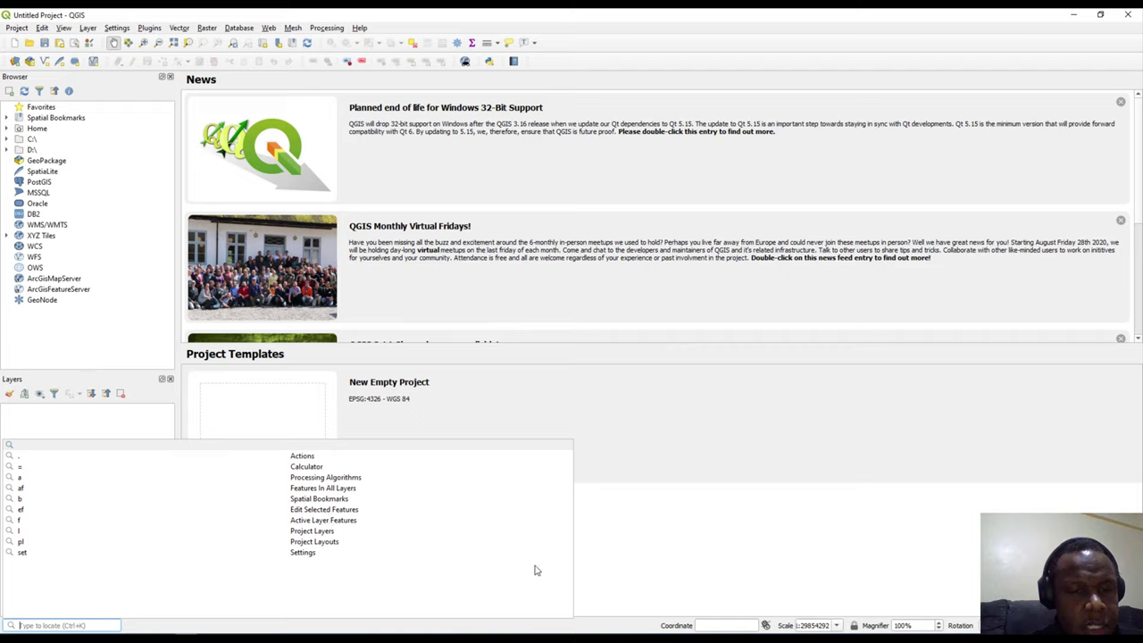
left_click(628, 574)
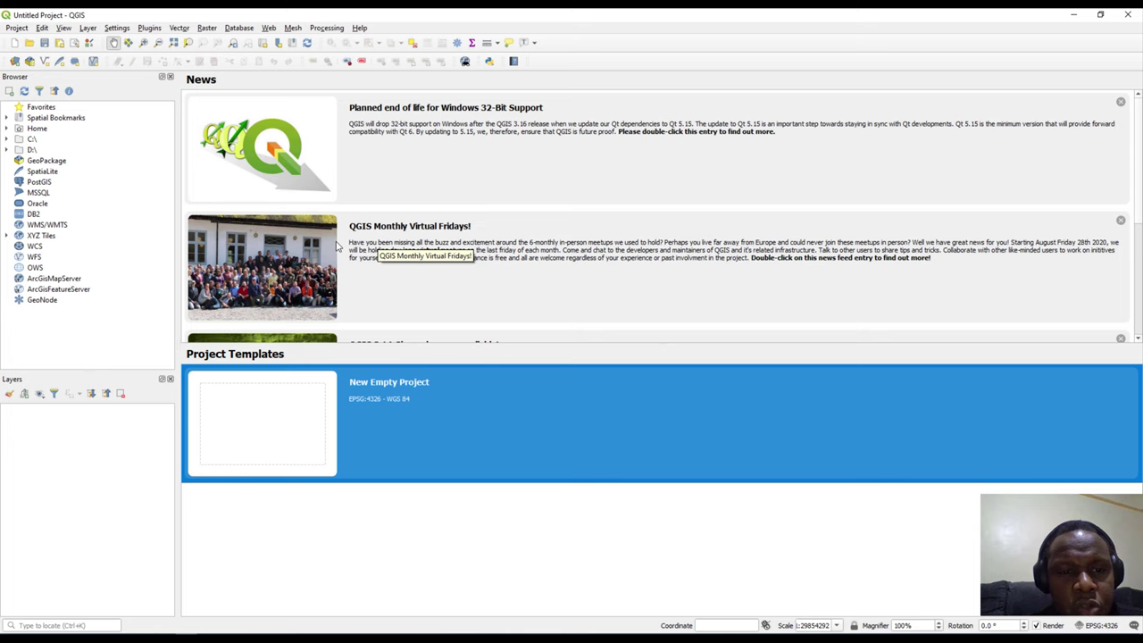
scroll(355, 261, "down", 3)
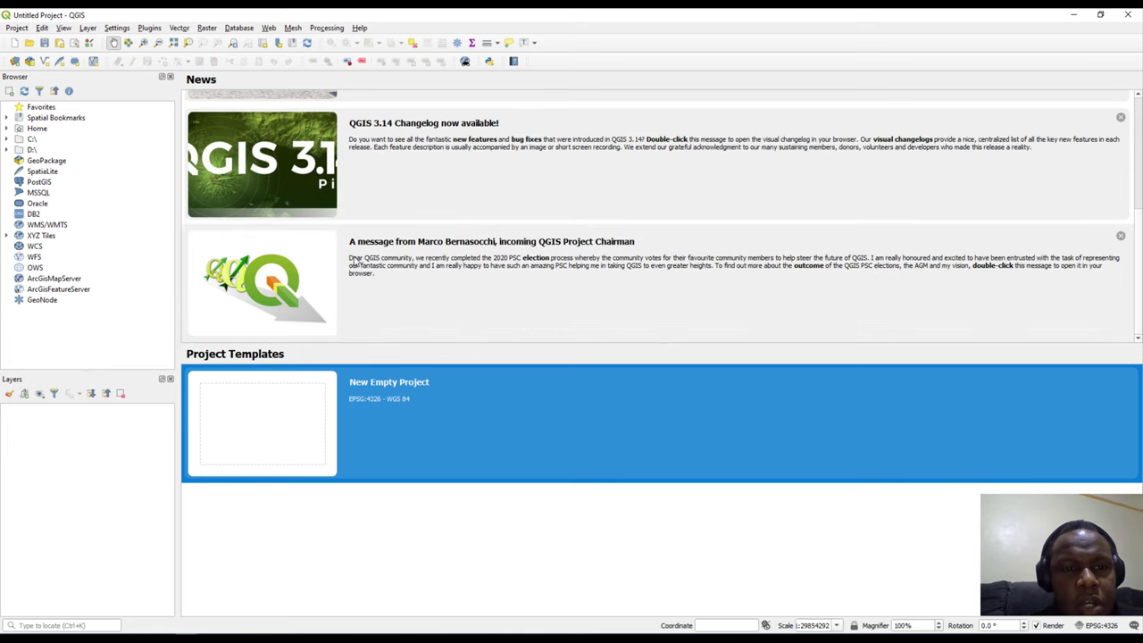
scroll(355, 261, "up", 3)
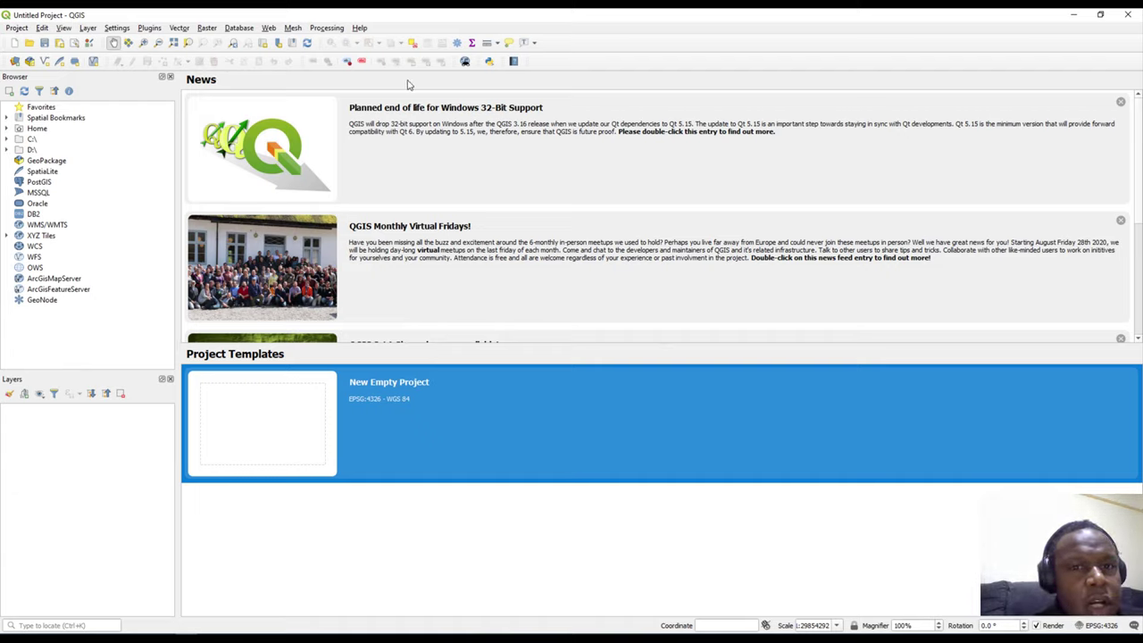
left_click(1100, 14)
left_click(991, 79)
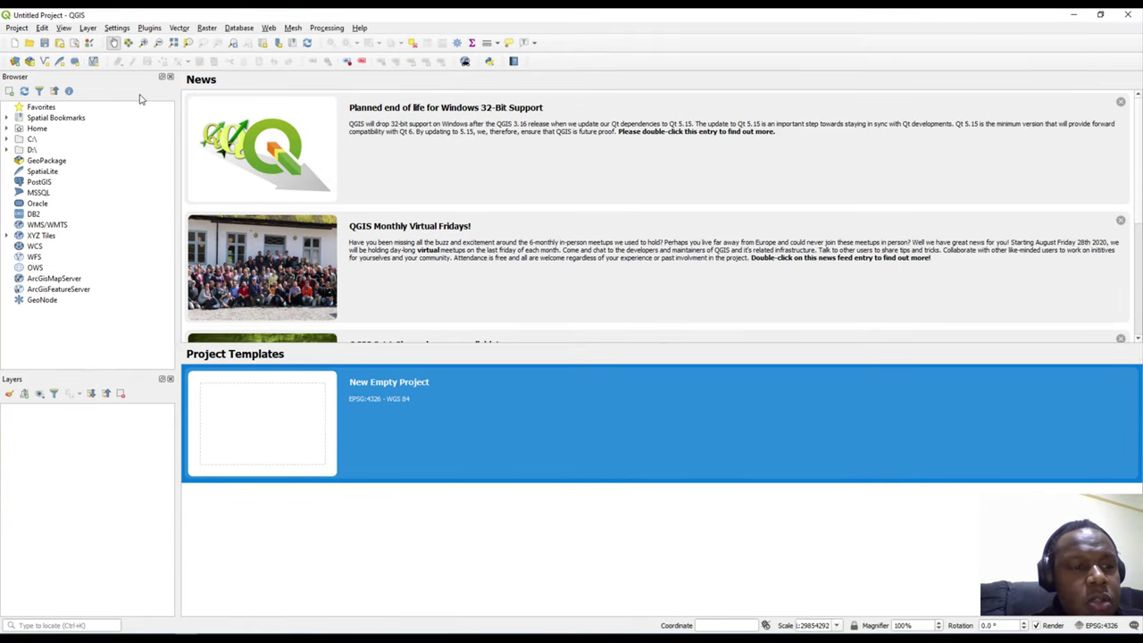
Browse the Desktop folder for a QGIS project file and close the file chooser without opening anything
left_click(17, 27)
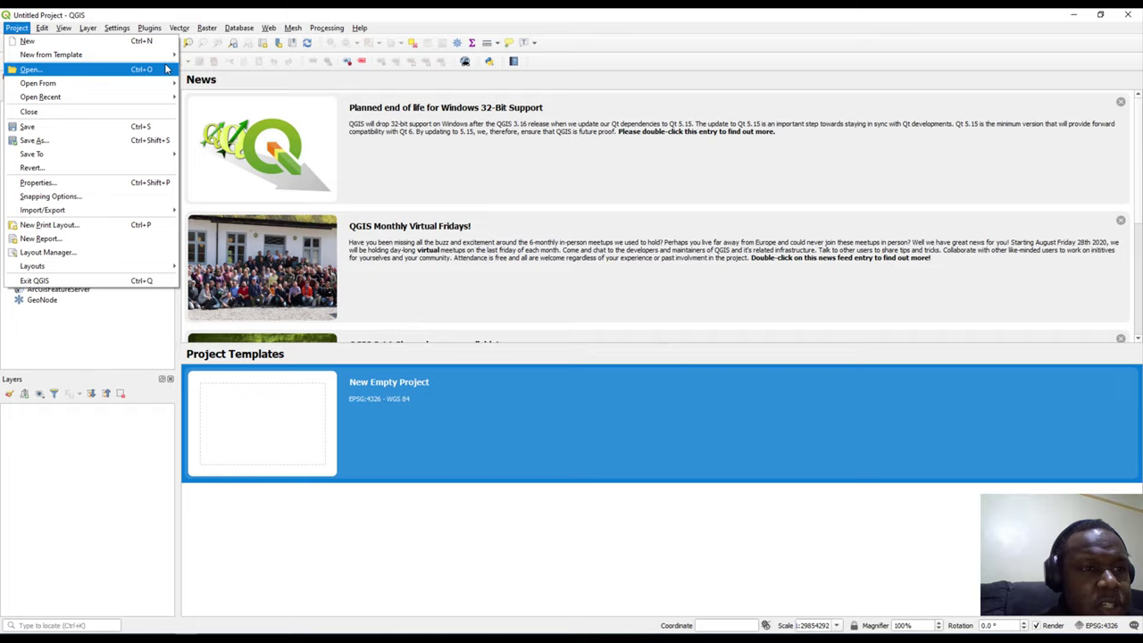
left_click(57, 75)
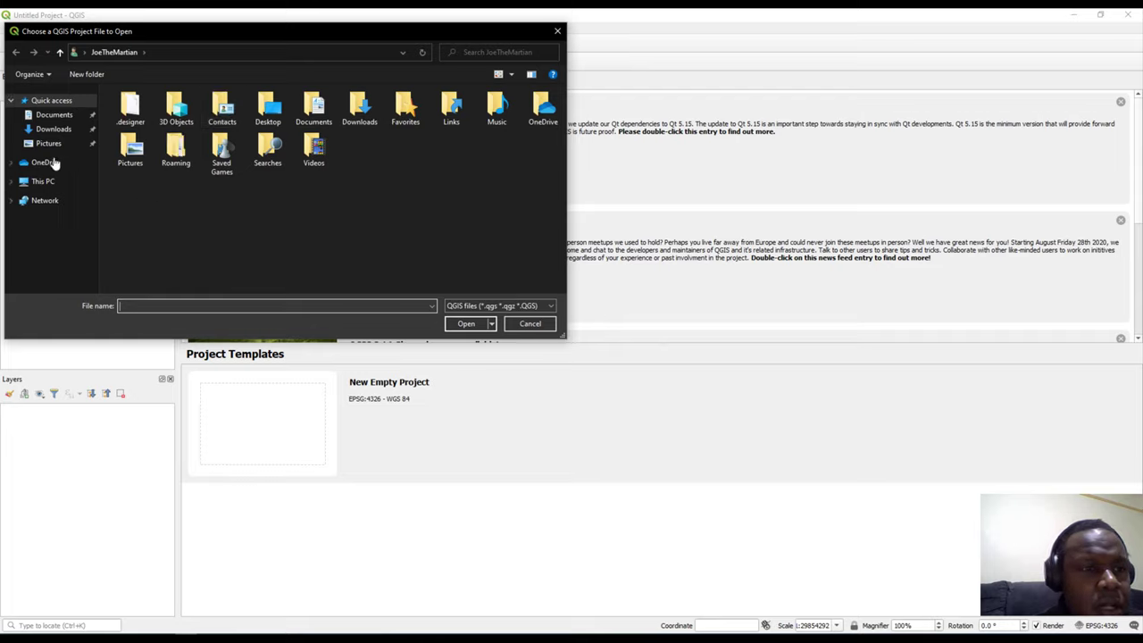
double_click(270, 111)
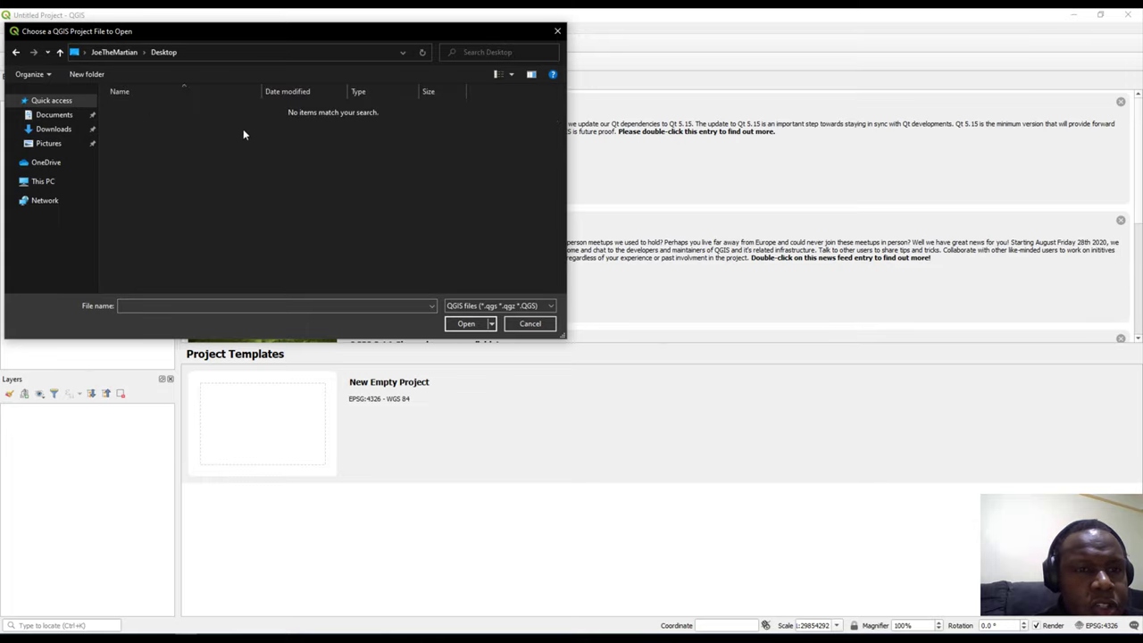
left_click(556, 32)
Open the project properties and review the project file, home and title fields in the General settings
left_click(17, 27)
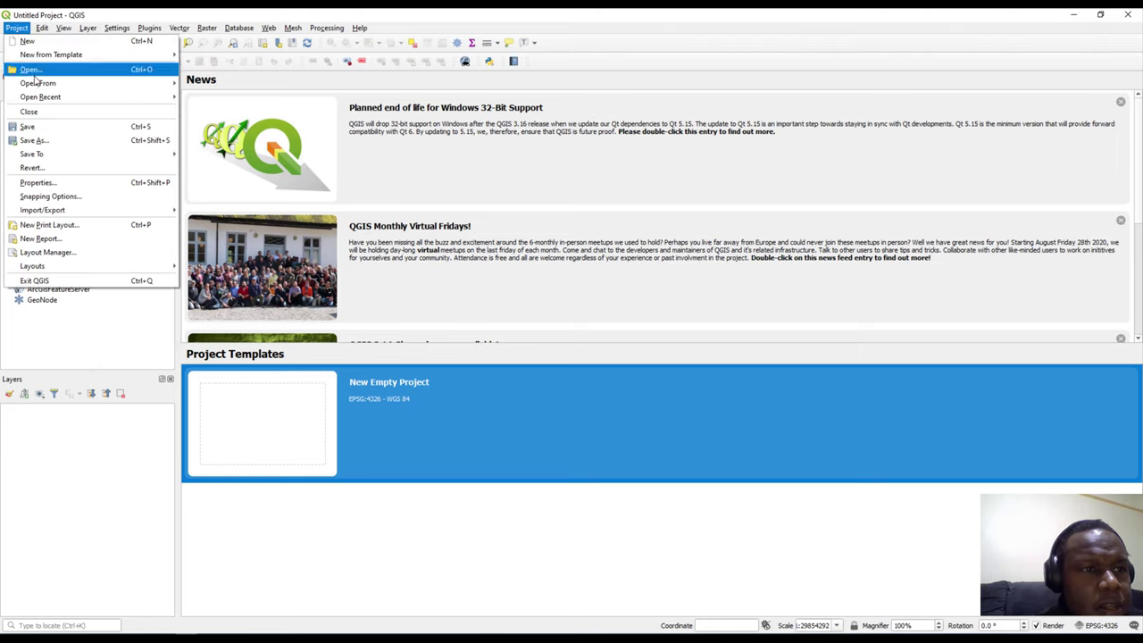
mouse_move(41, 89)
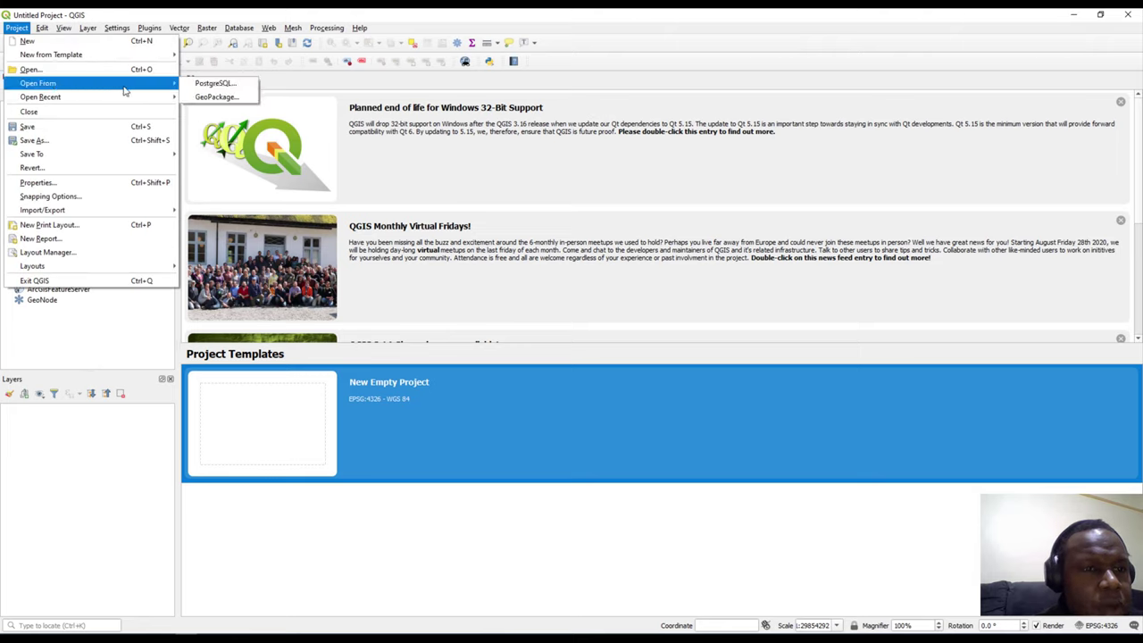
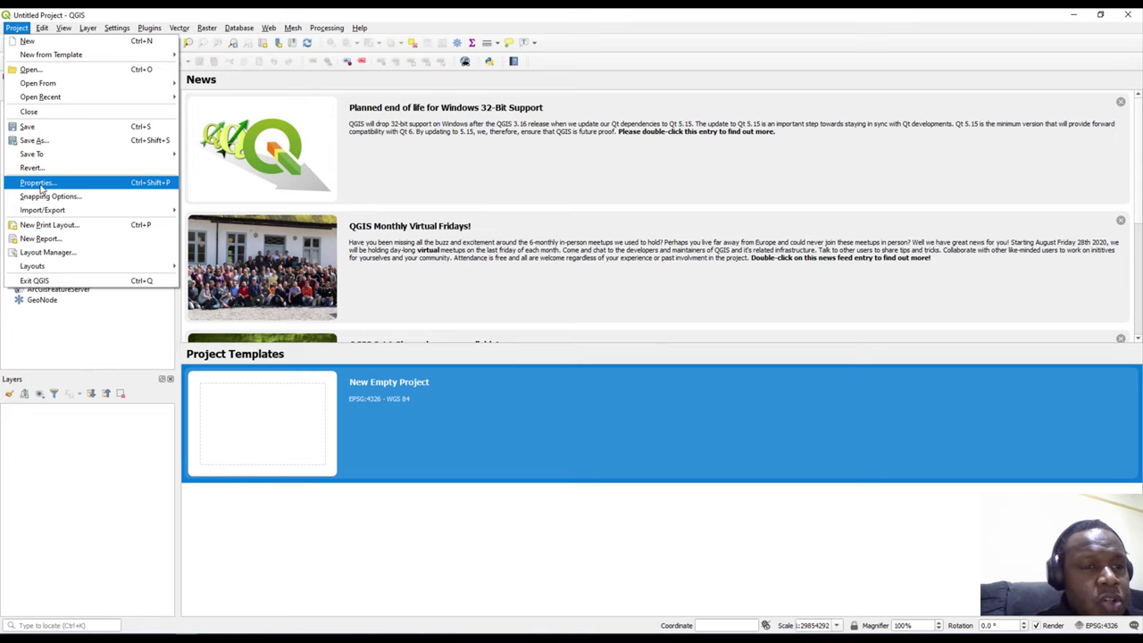
left_click(41, 186)
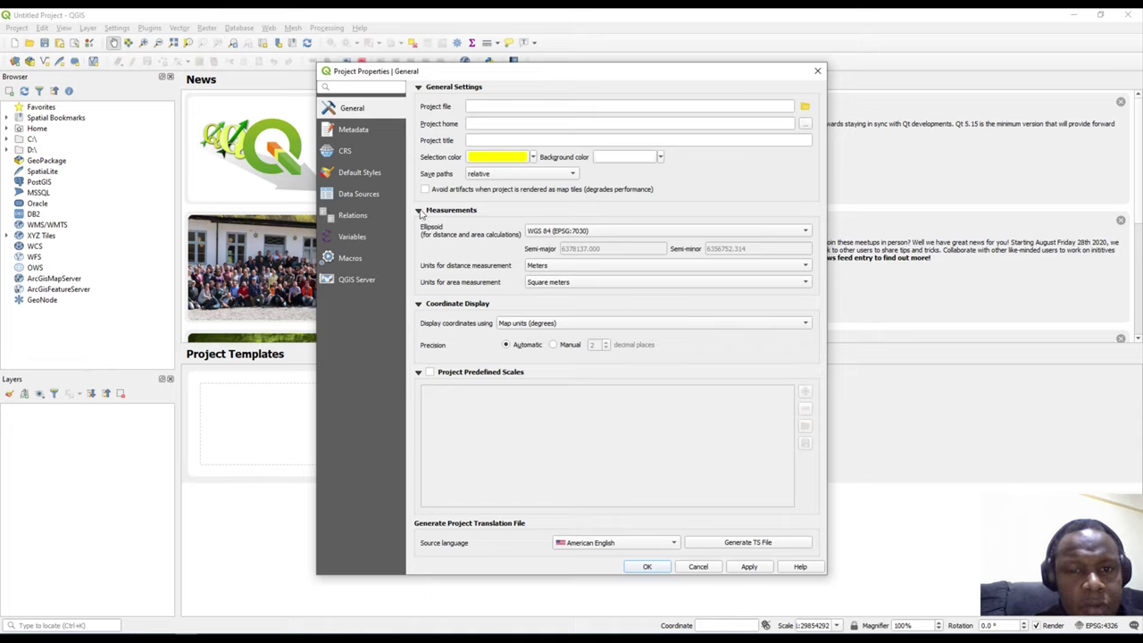
left_click(485, 107)
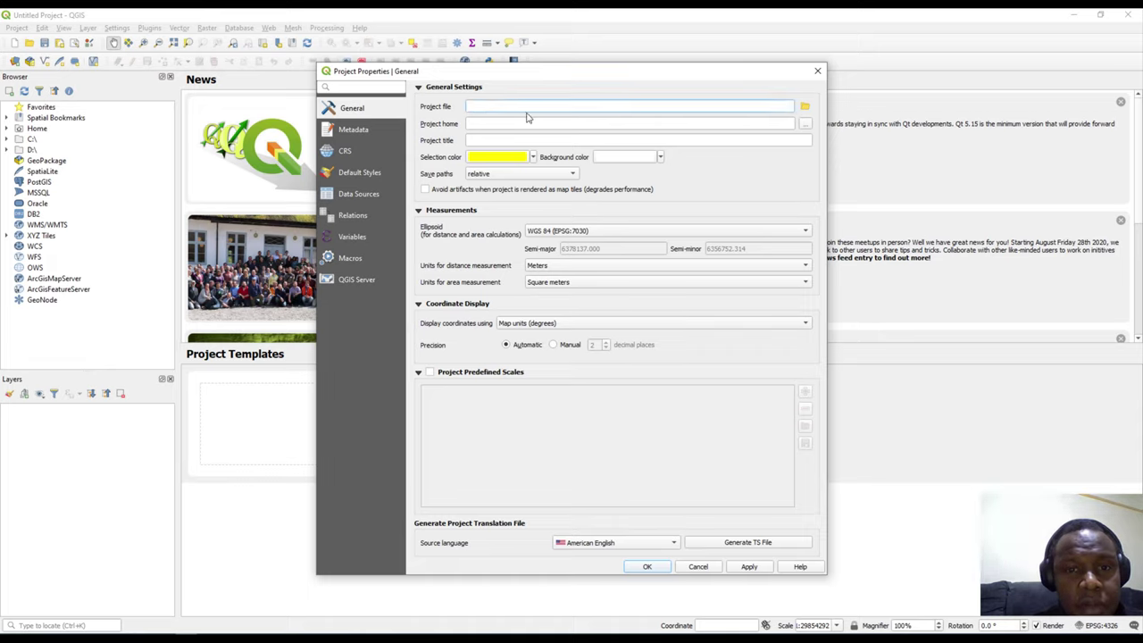
left_click(470, 124)
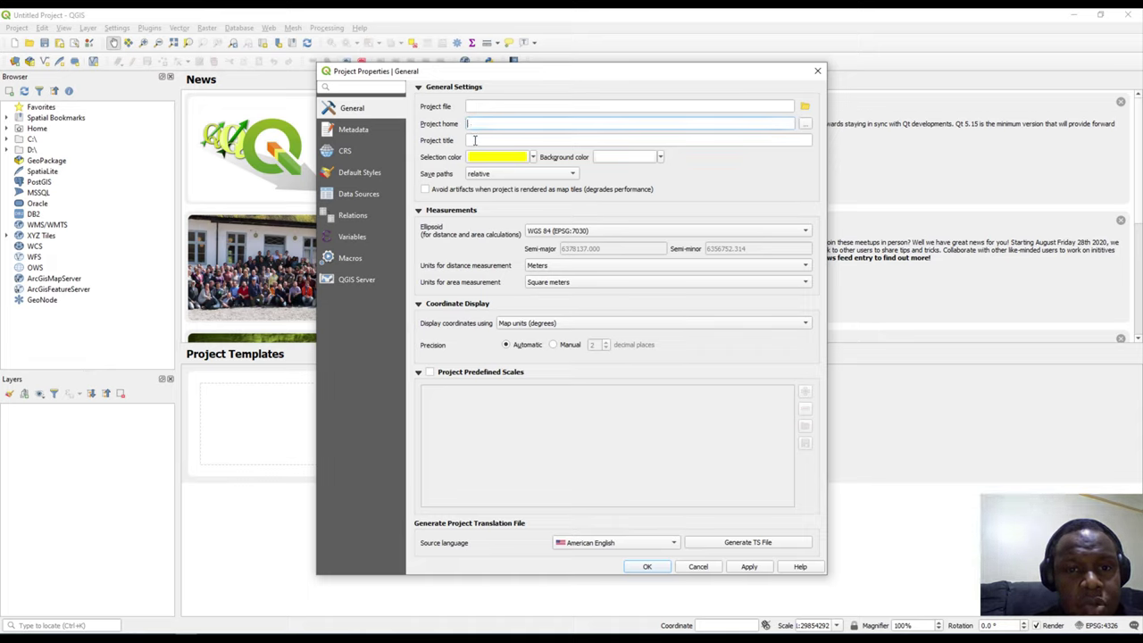
left_click(475, 141)
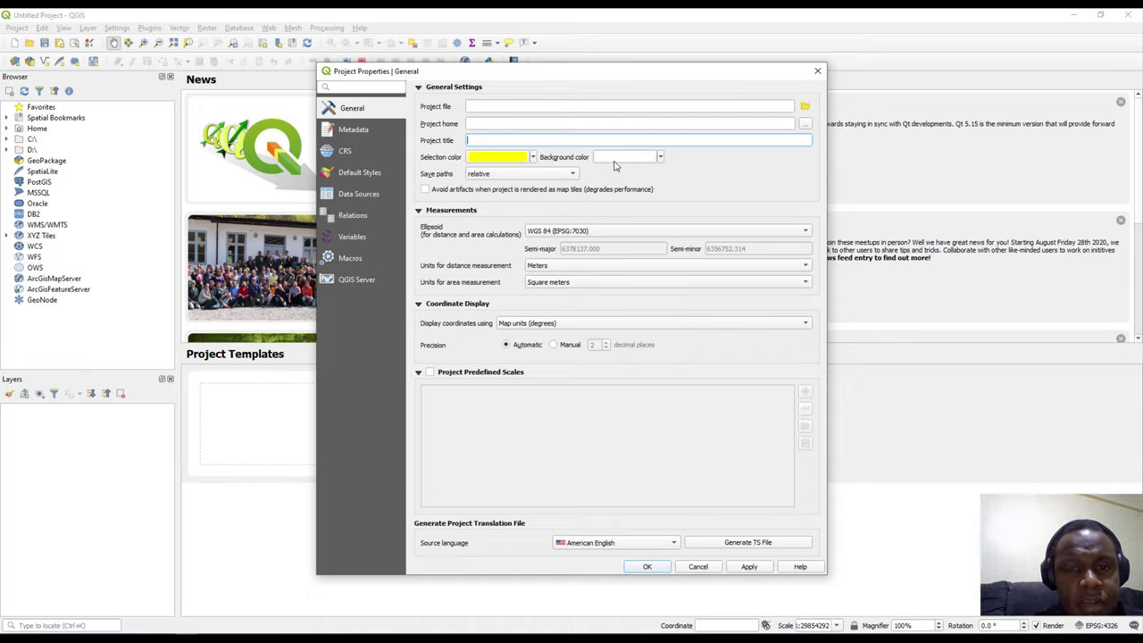
Review the project's metadata pages, from identification, categories, keywords and contact to links, history and validation
left_click(361, 131)
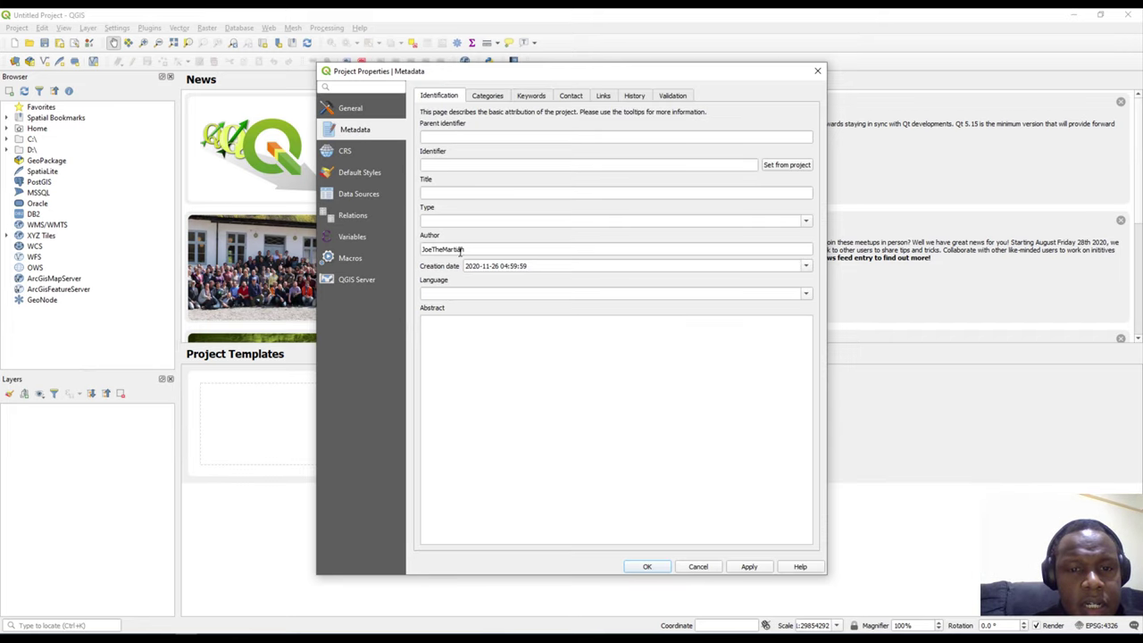
left_click(490, 99)
left_click(530, 98)
left_click(569, 99)
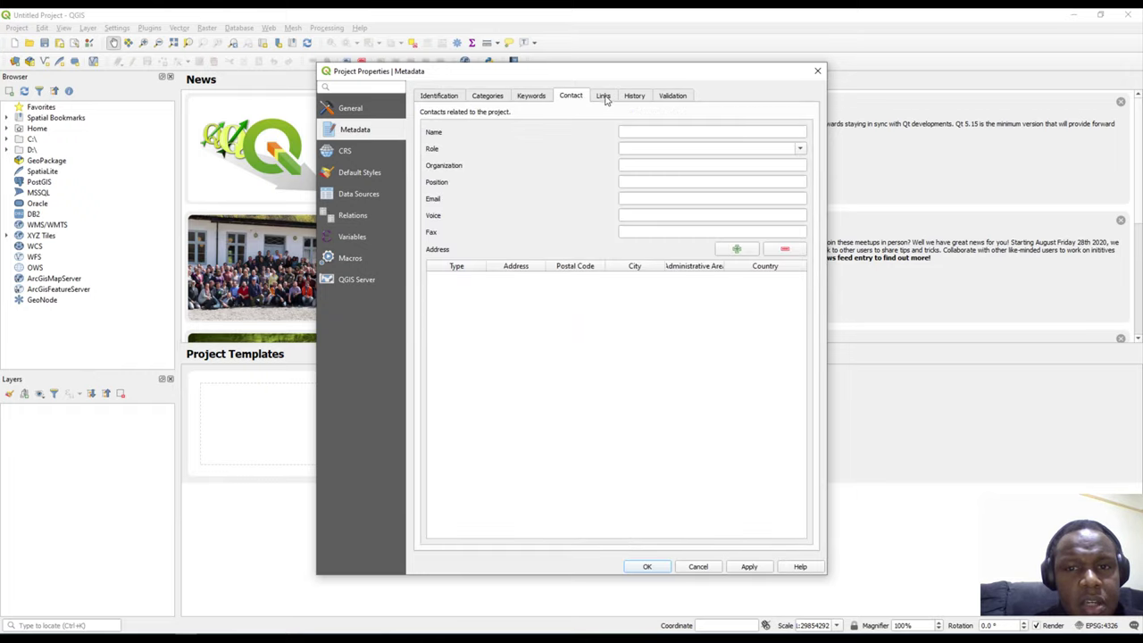
left_click(605, 98)
left_click(633, 96)
left_click(671, 97)
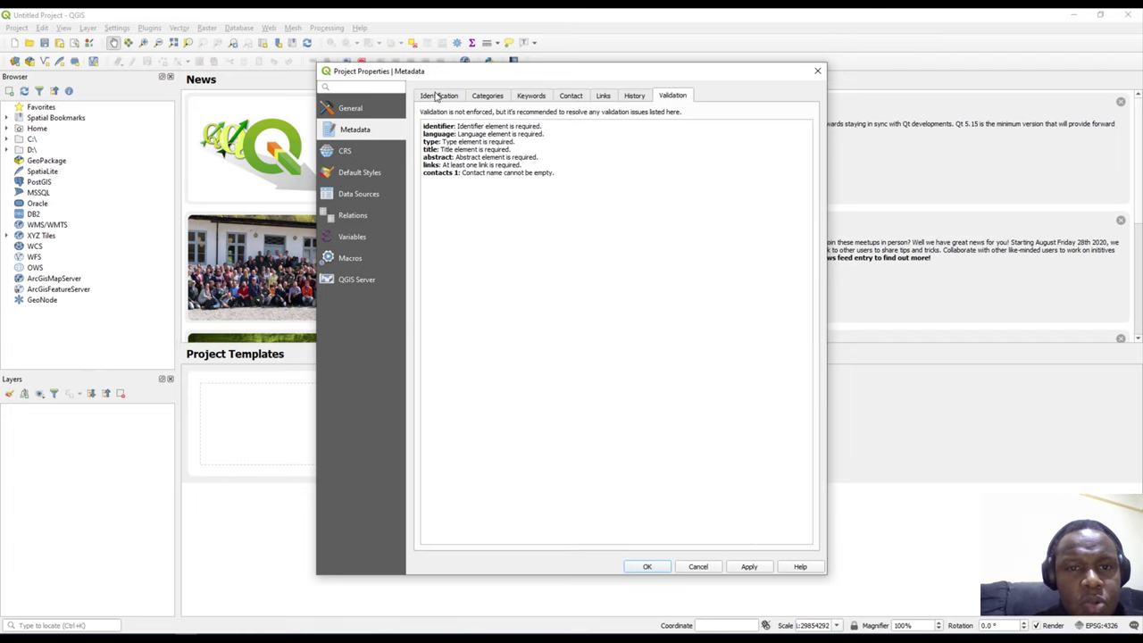
left_click(484, 98)
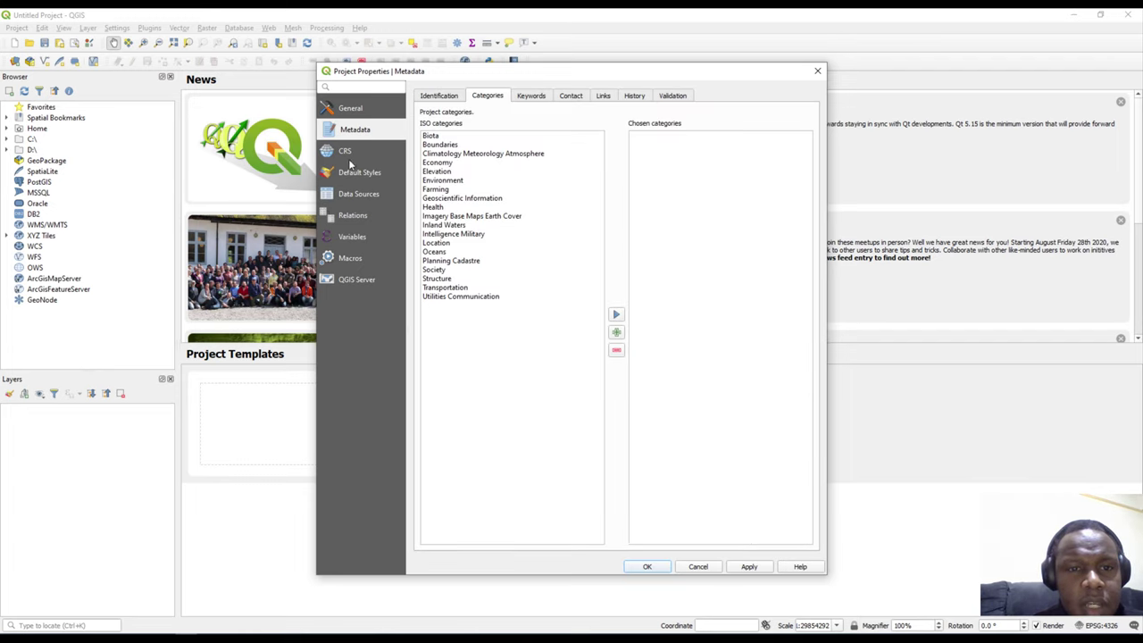
Review the project's CRS, Default Styles, Data Sources and Relations properties
left_click(346, 153)
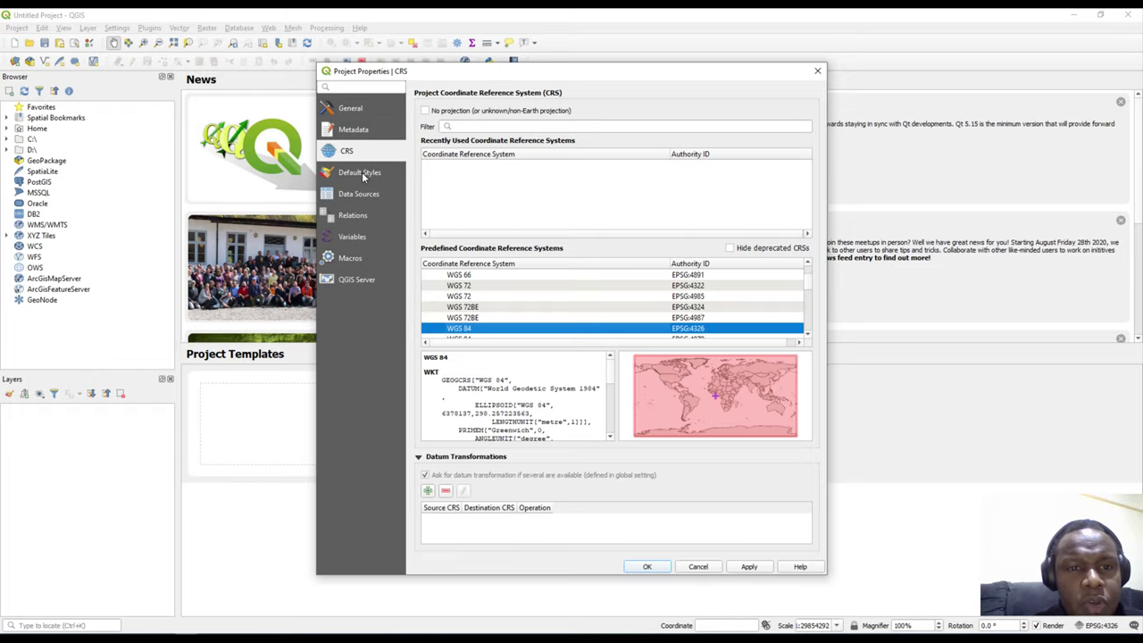
left_click(362, 174)
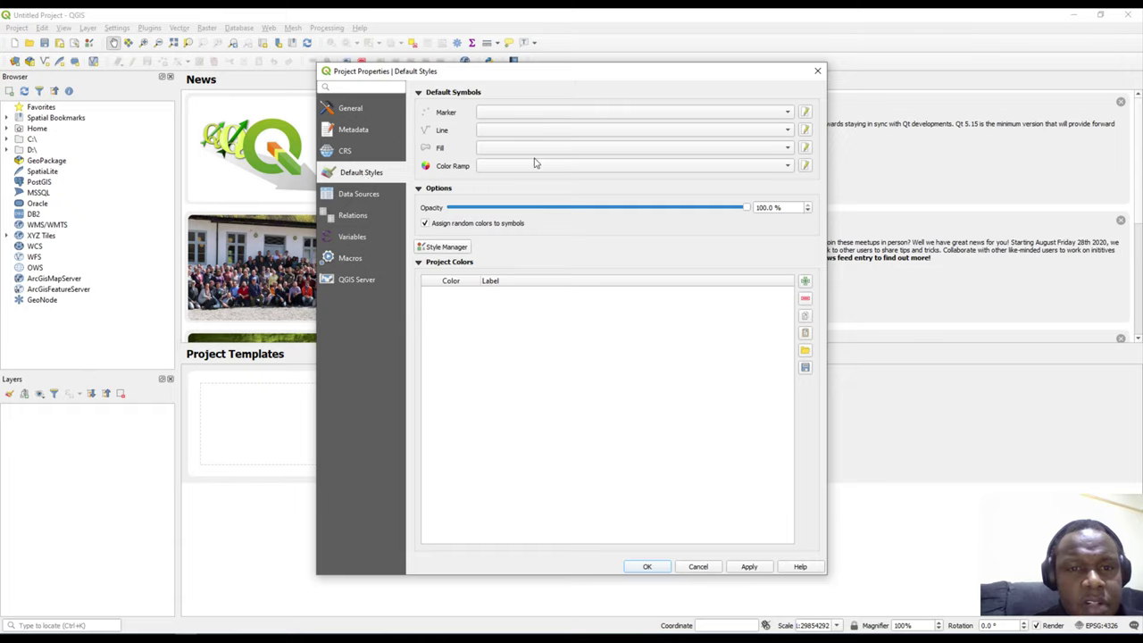
left_click(359, 197)
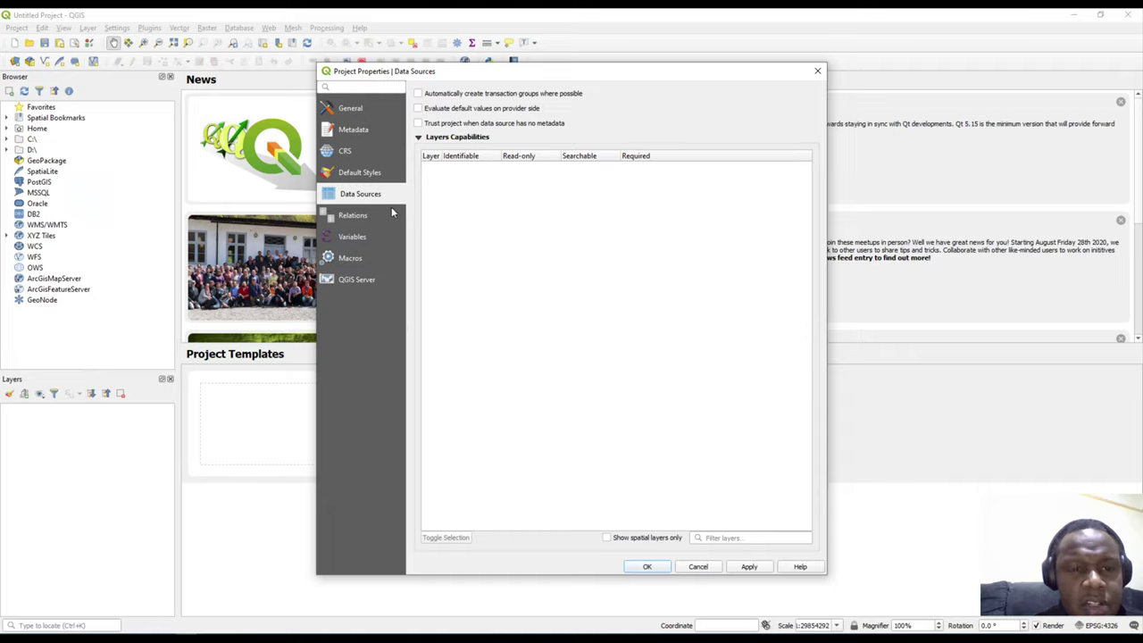
left_click(357, 217)
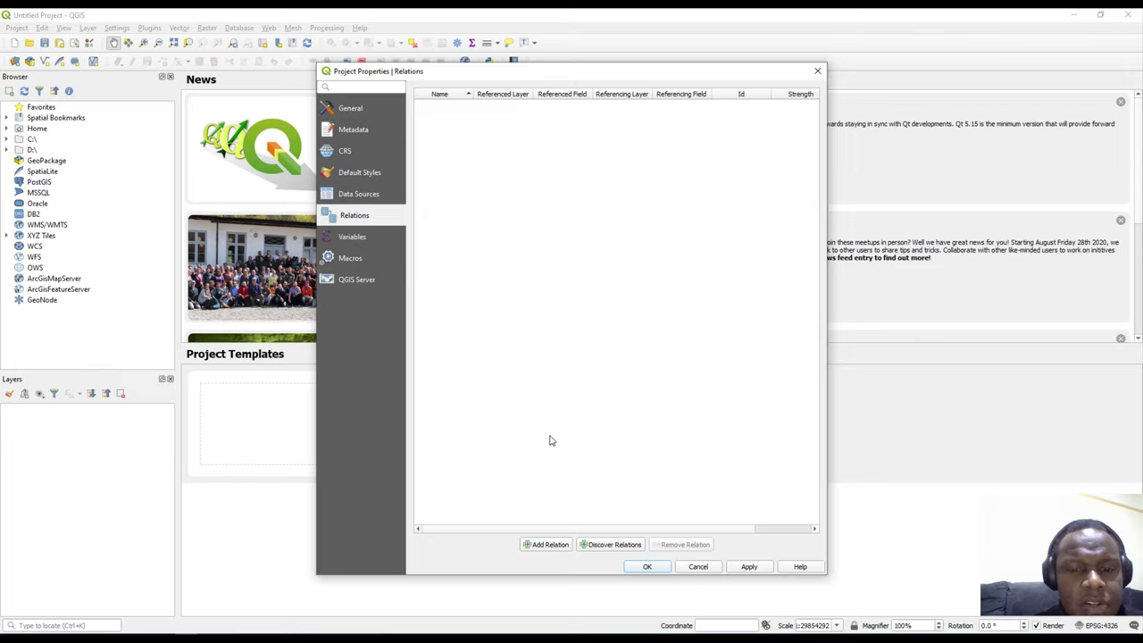
Examine the project's expression variables with the Global group expanded and the Variable column widened to show full names
left_click(366, 238)
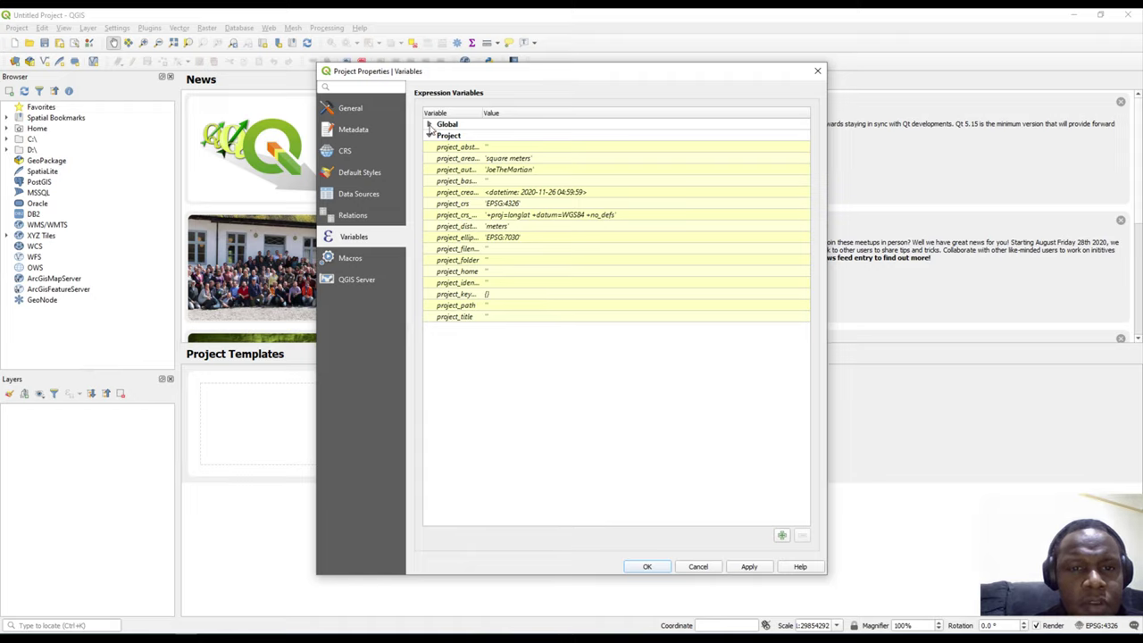
left_click(429, 125)
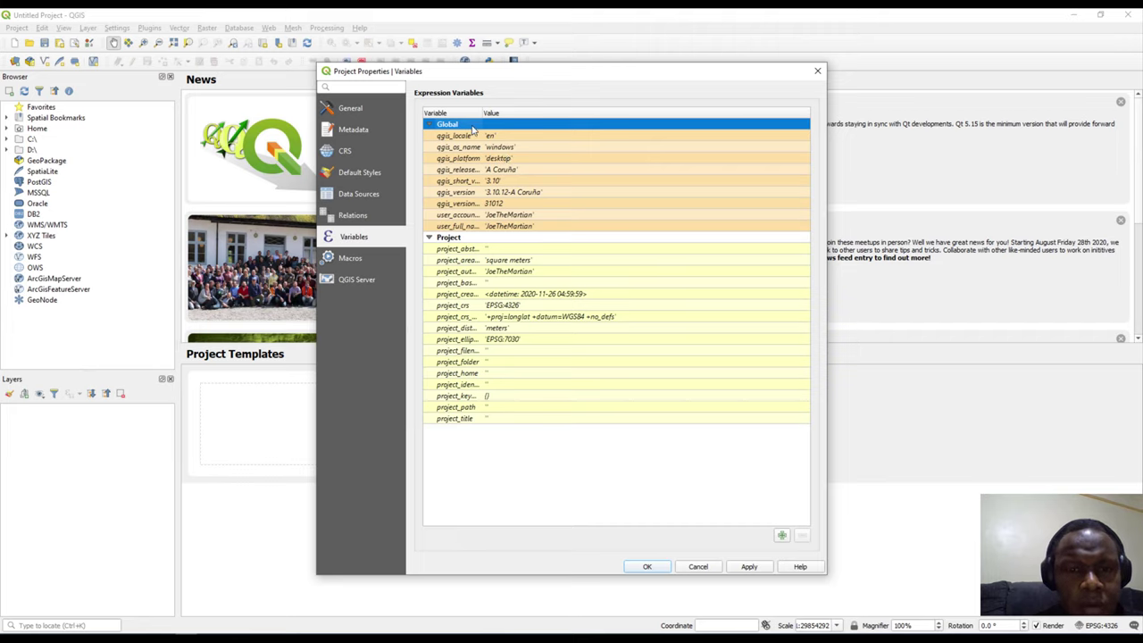
left_click_drag(482, 114, 514, 113)
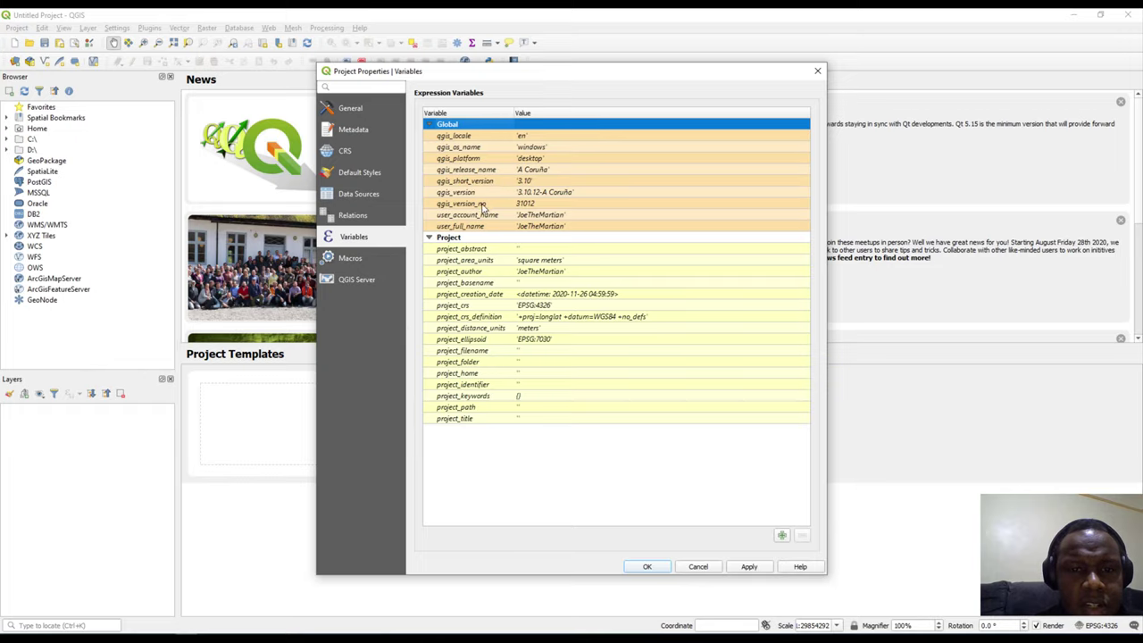
Review the project's Python macros and the QGIS Server properties
left_click(354, 261)
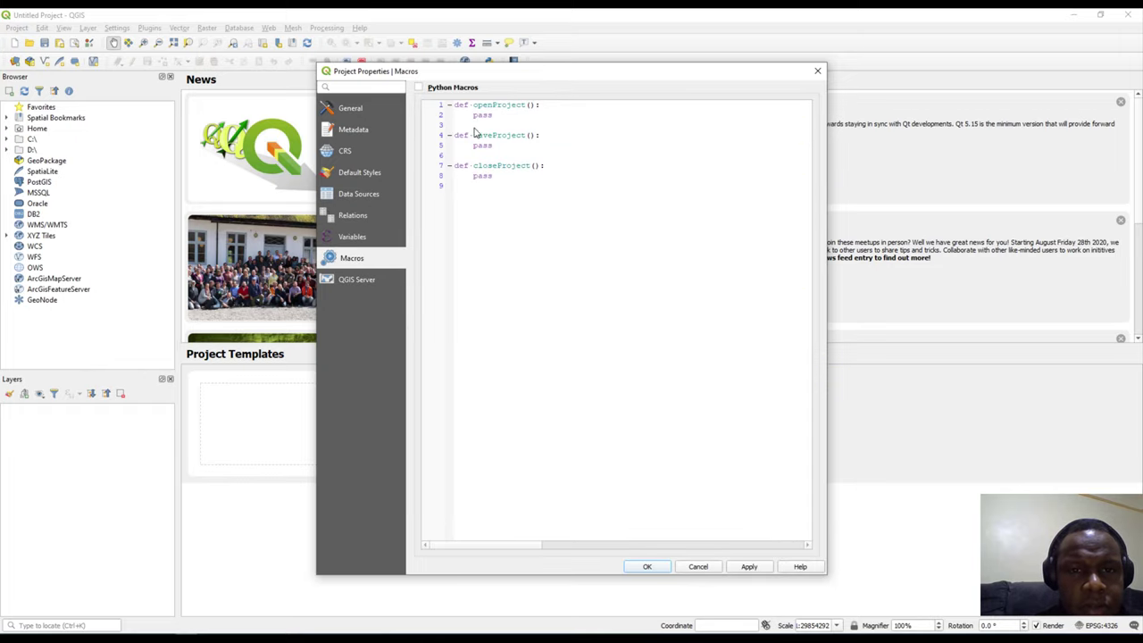
left_click(349, 287)
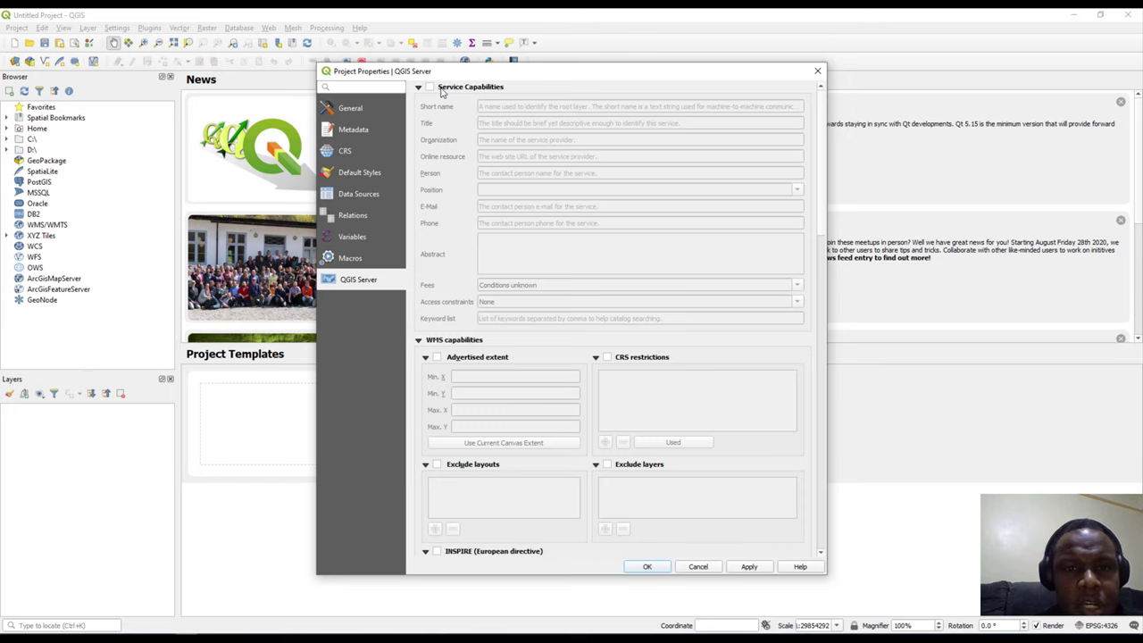
Review the WMS, WCS and Test Configuration sections of the QGIS Server properties, and close the project properties without applying changes
left_click(494, 88)
left_click(430, 86)
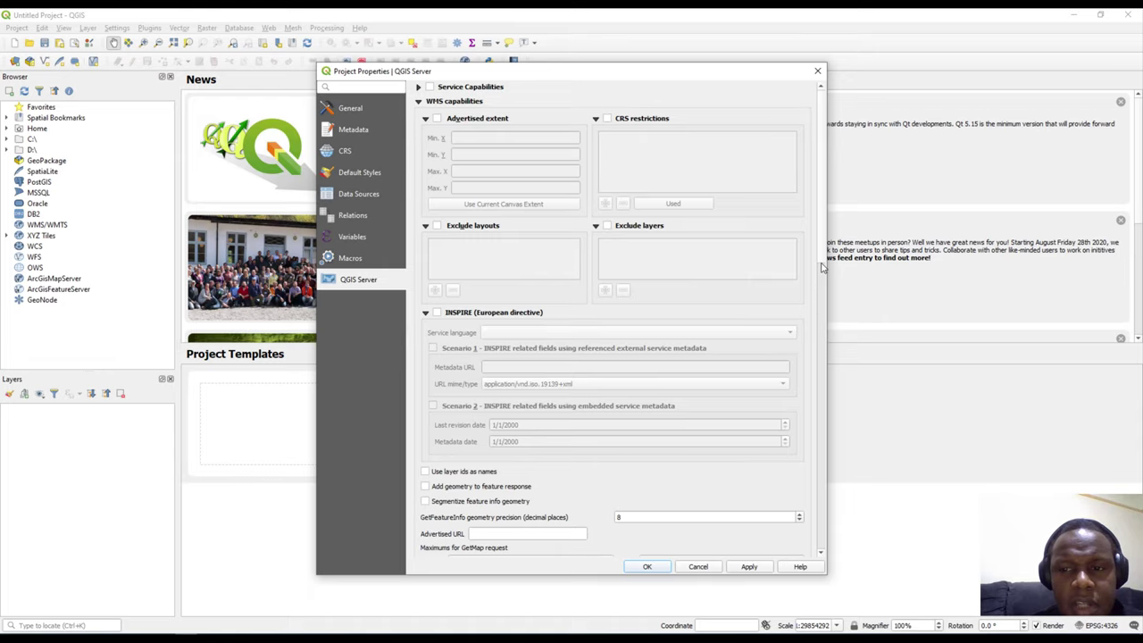
scroll(822, 274, "down", 1)
left_click_drag(822, 274, 795, 562)
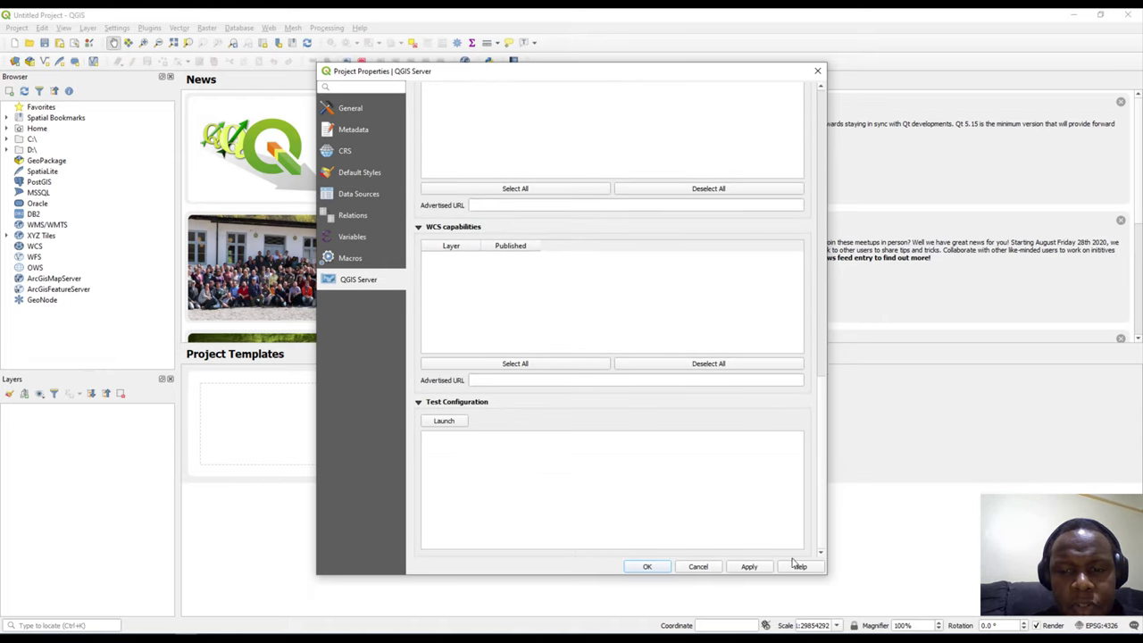
left_click(698, 567)
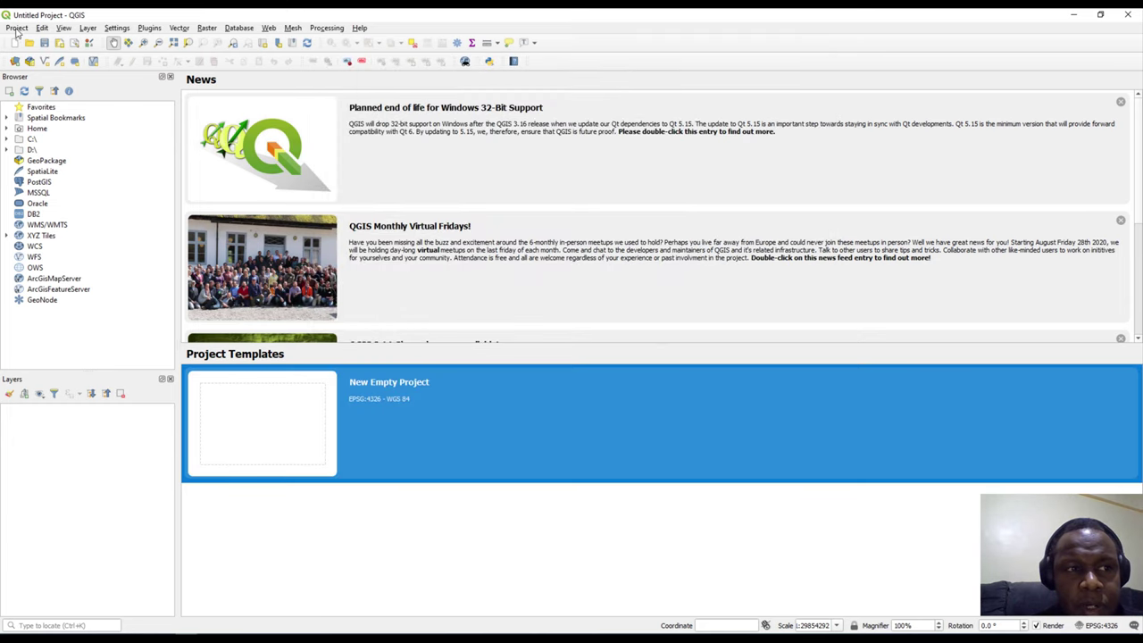
Review the project, edit and view commands, including import/export, feature selection, measuring and the list of available panels
left_click(16, 29)
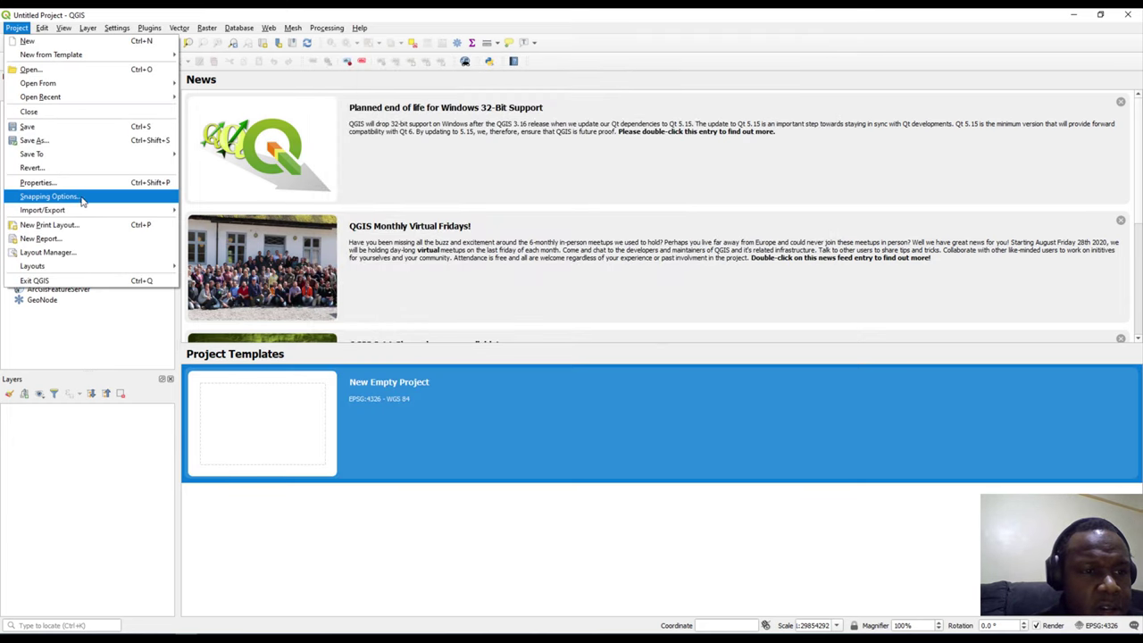
mouse_move(71, 214)
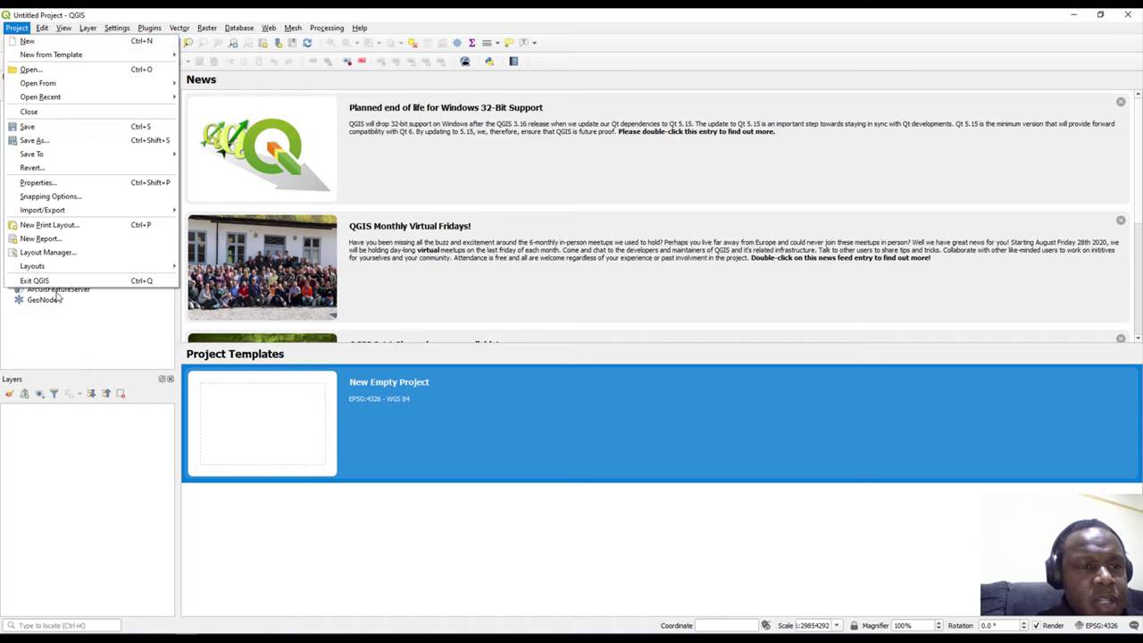
mouse_move(42, 31)
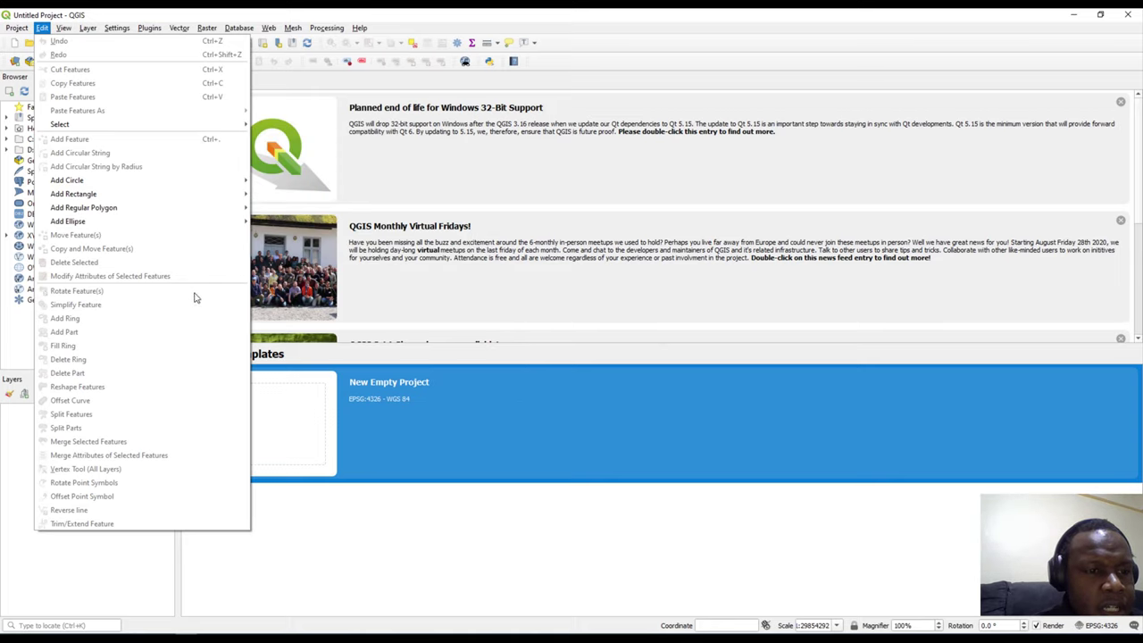
mouse_move(60, 128)
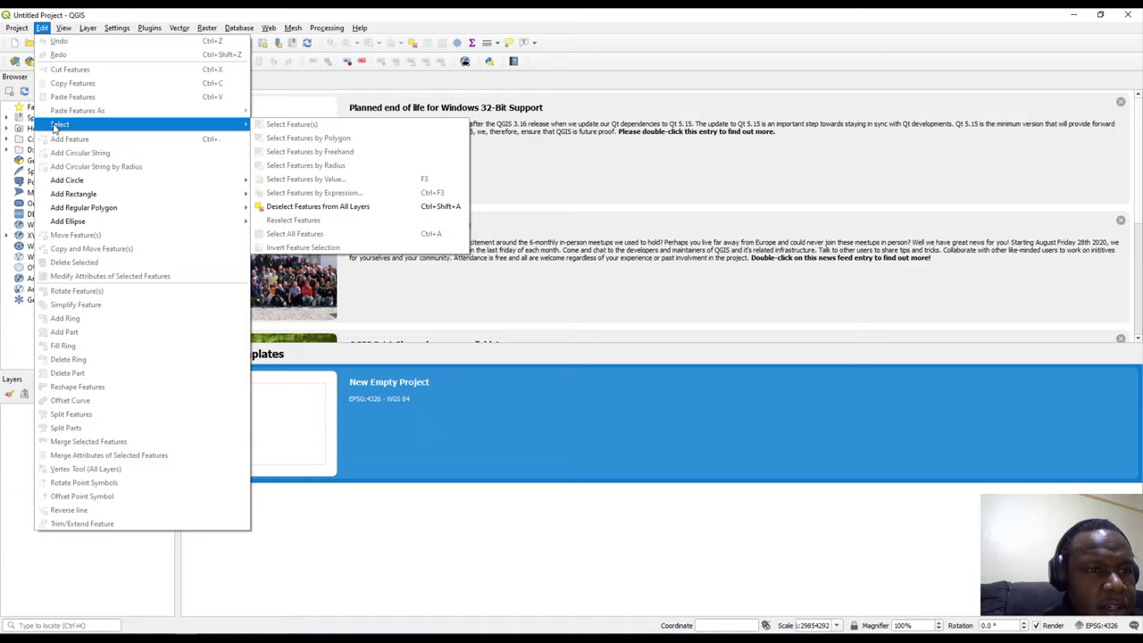
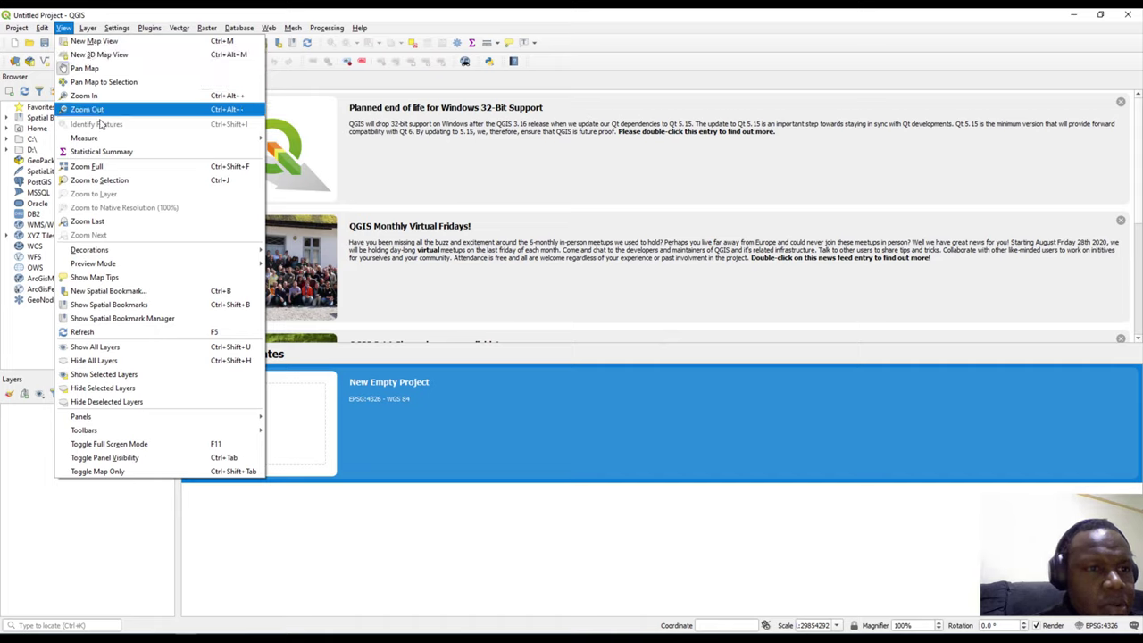
mouse_move(101, 140)
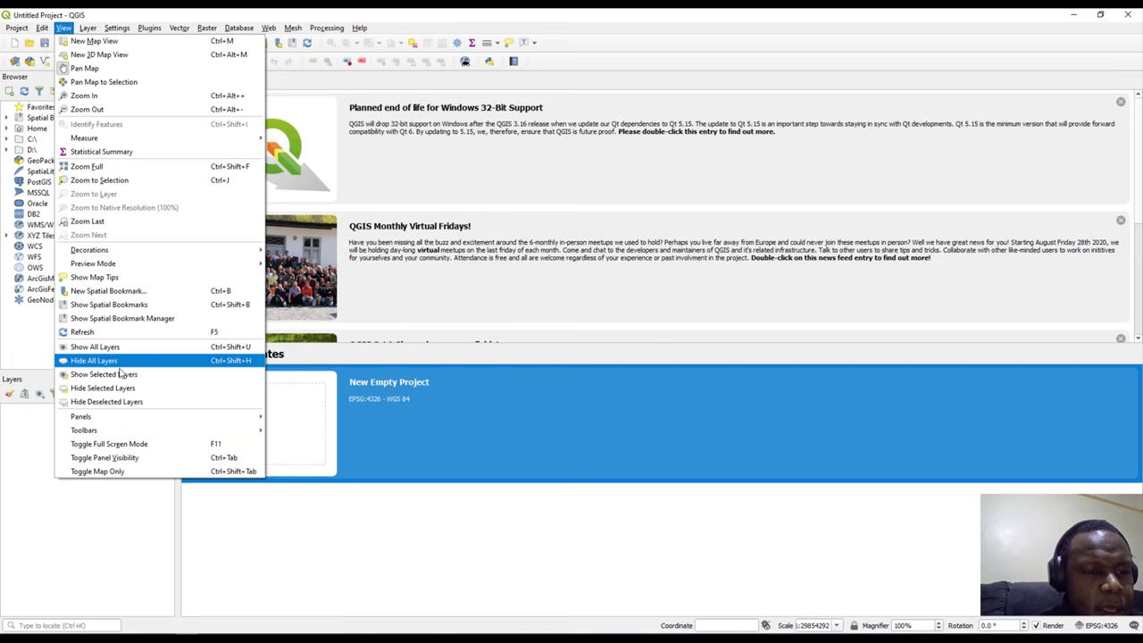
mouse_move(114, 417)
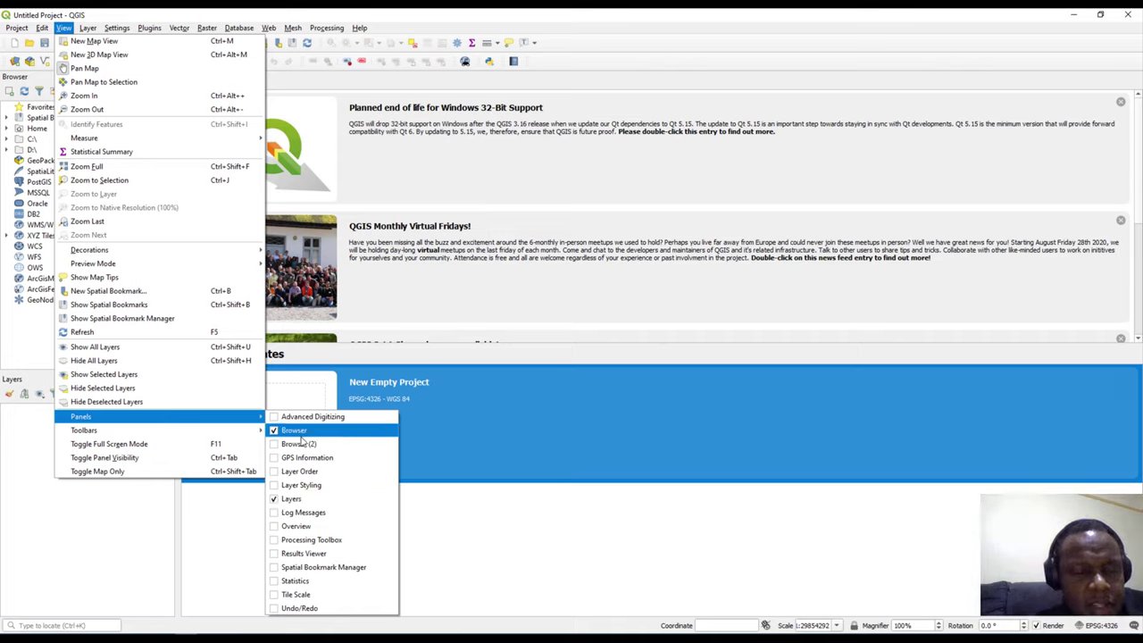
left_click(444, 23)
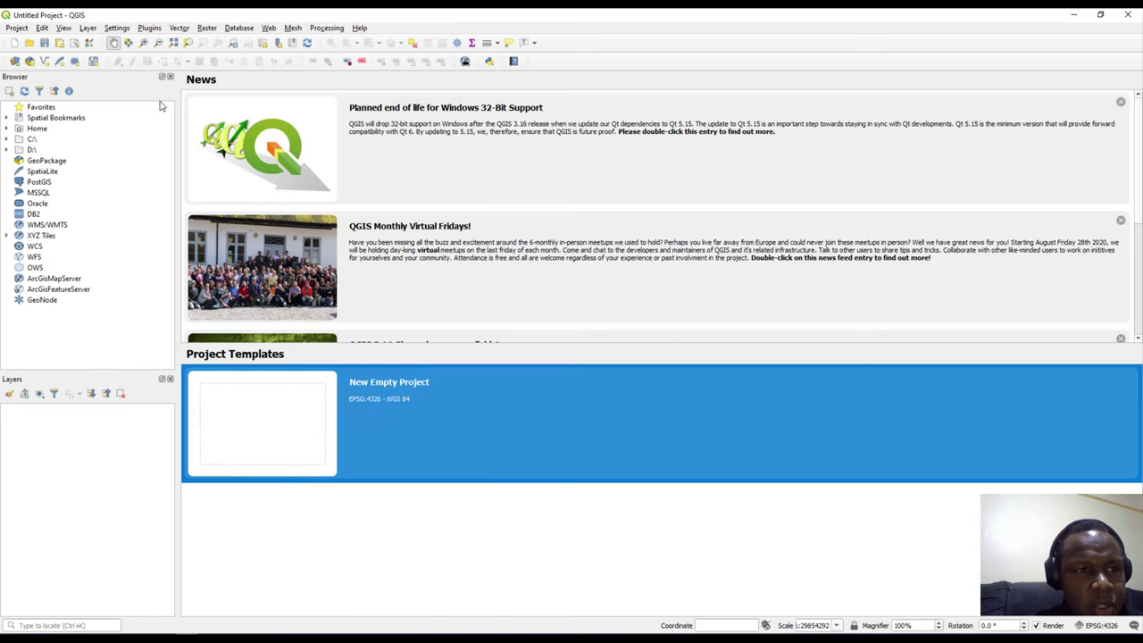
Combine the Browser and Layers panels into one tabbed group and dock it along the right side of the workspace
left_click_drag(76, 83, 49, 98)
mouse_move(72, 389)
left_mouse_down()
mouse_move(165, 386)
mouse_move(54, 392)
mouse_move(71, 384)
left_mouse_up()
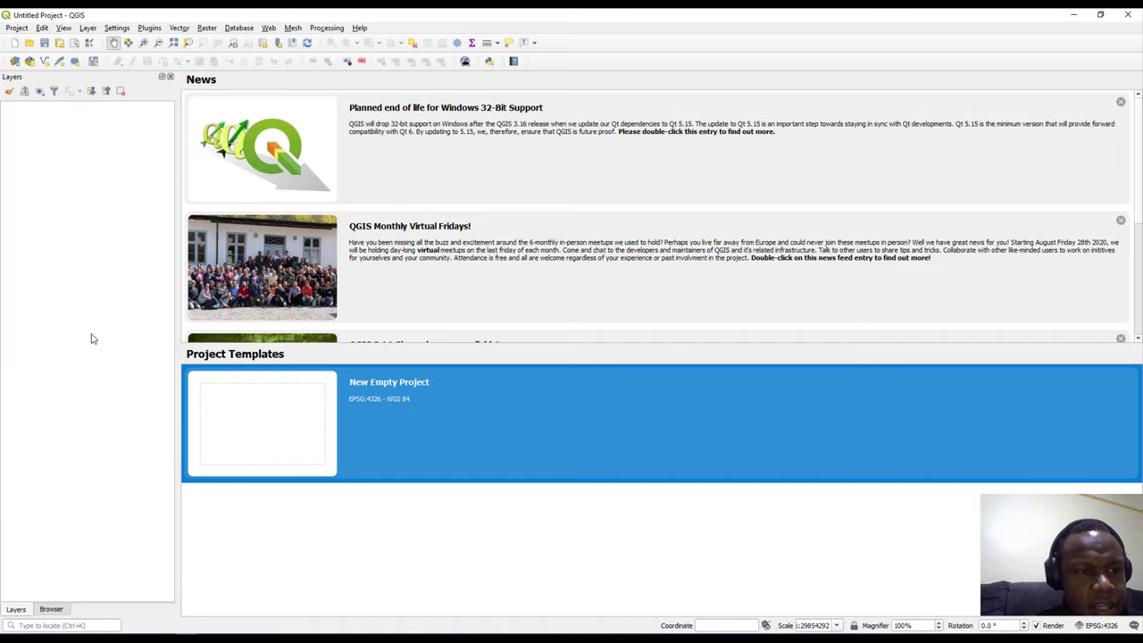
left_click_drag(63, 77, 10, 574)
left_click_drag(13, 518, 276, 611)
left_click_drag(242, 418, 273, 242)
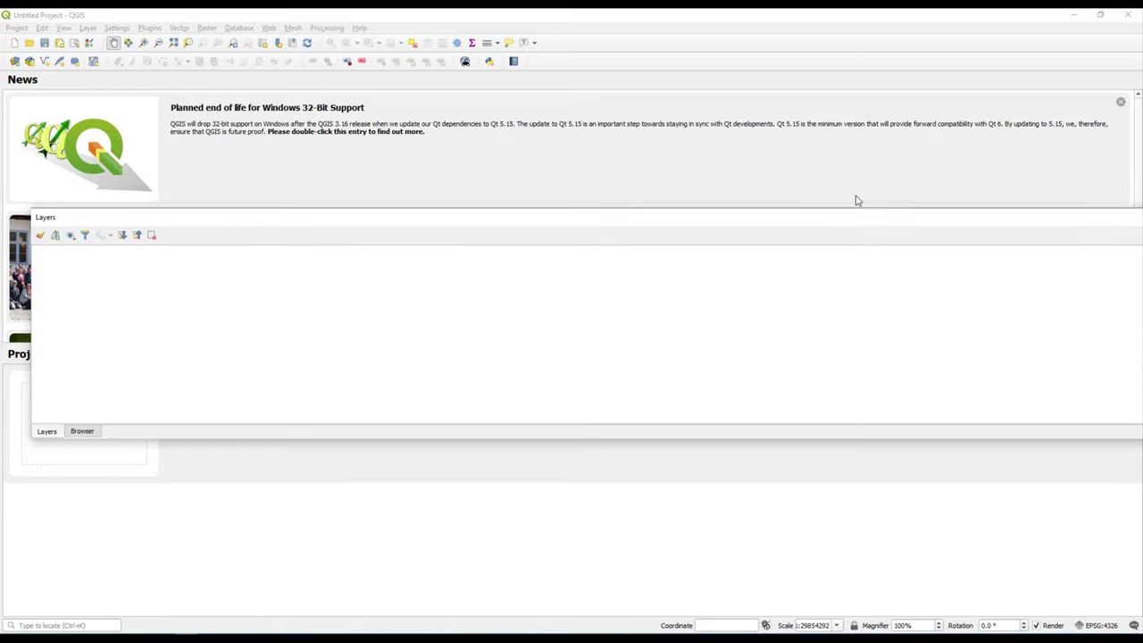
left_click_drag(862, 221, 804, 77)
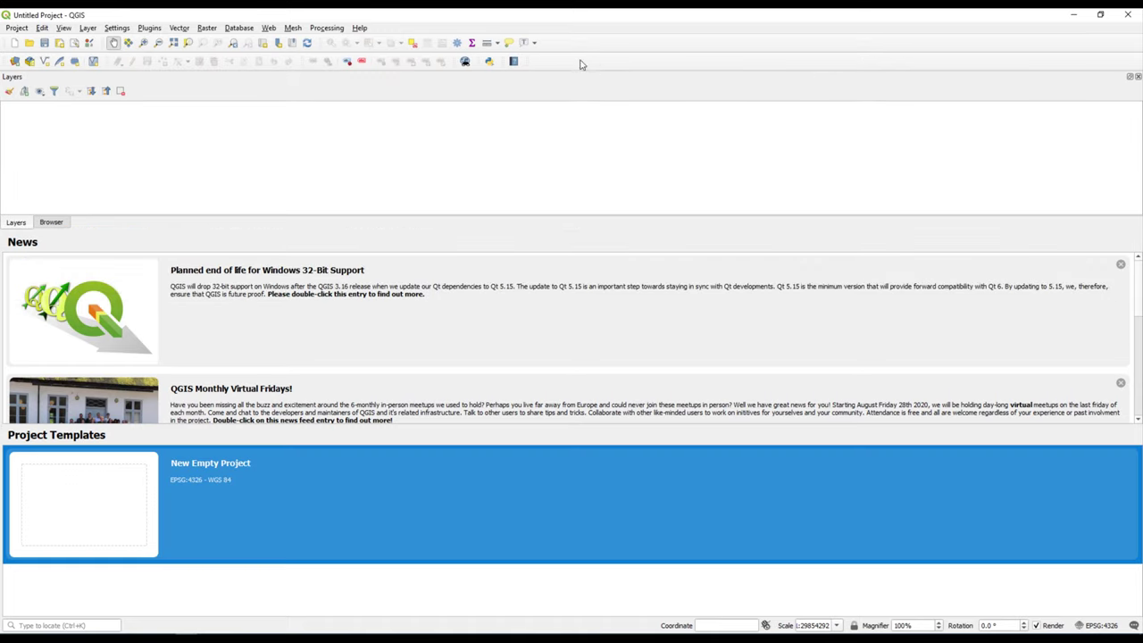
left_click_drag(548, 79, 1119, 327)
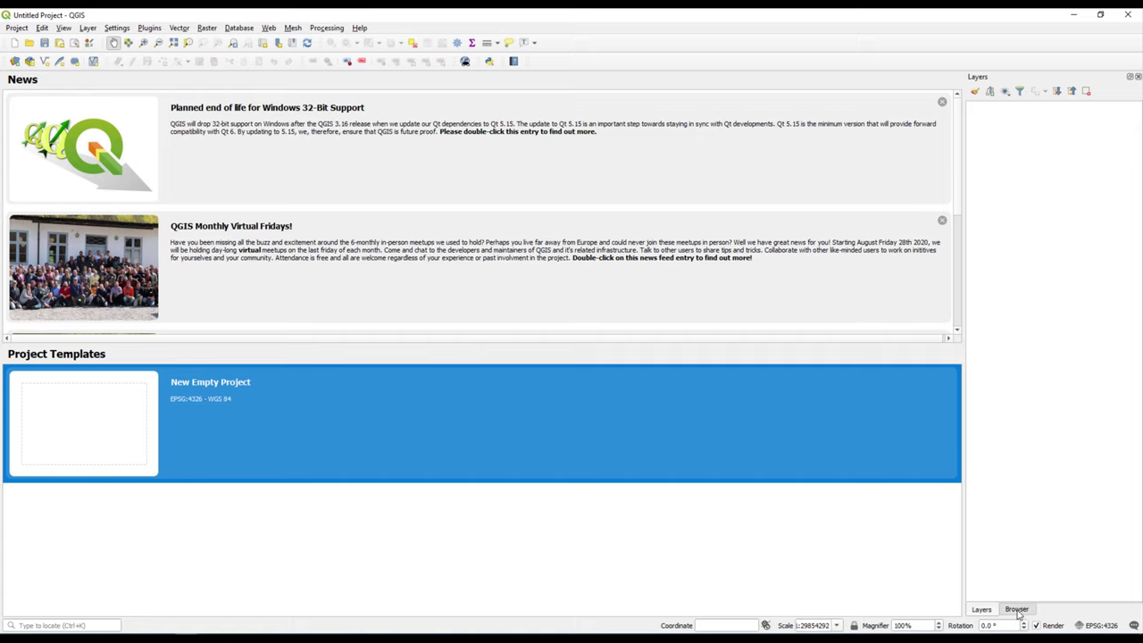
Compare the docked Browser and Layers panels, and close the tabbed group
left_click(1017, 610)
left_click(988, 611)
left_click(1011, 611)
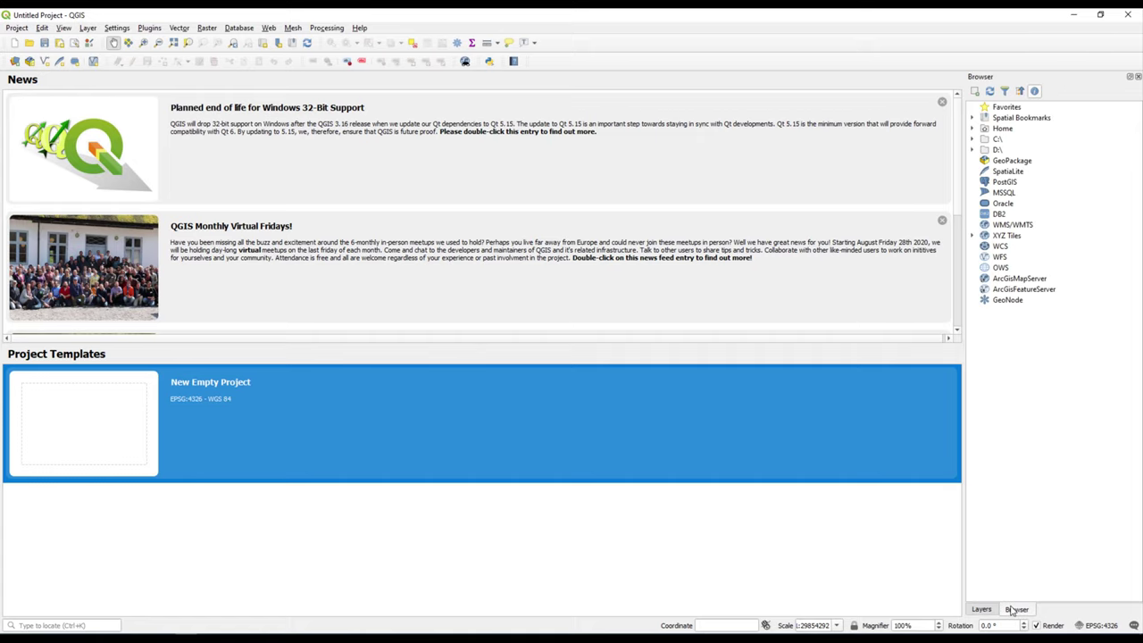
left_click(1137, 78)
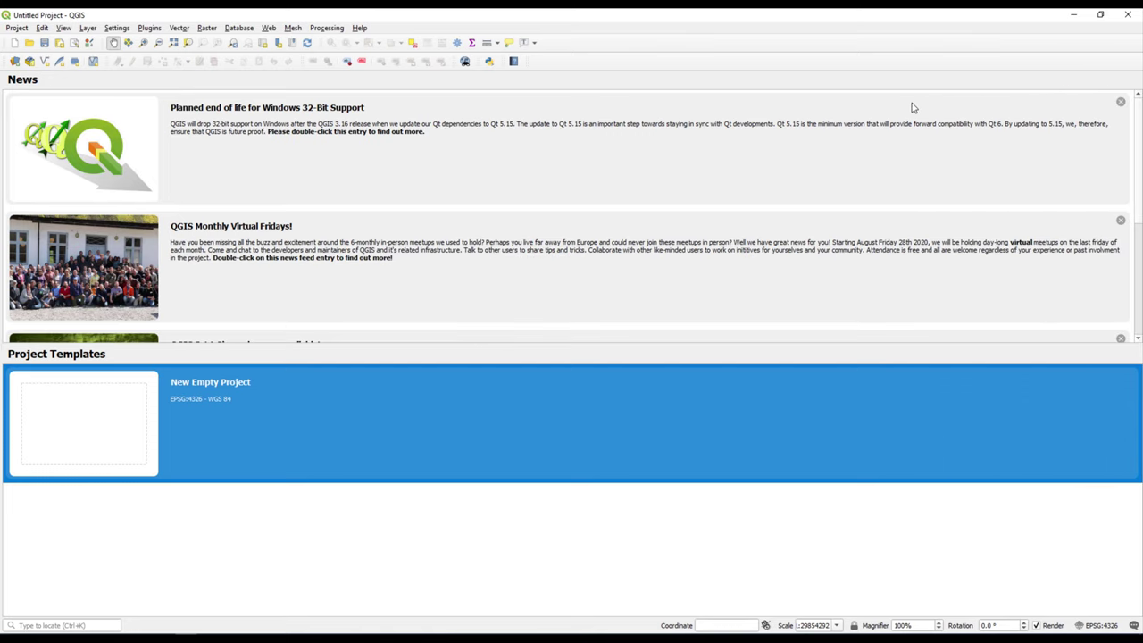
Dismiss all the news entries on the start page so only Project Templates remains
left_click(1121, 102)
left_click(1122, 103)
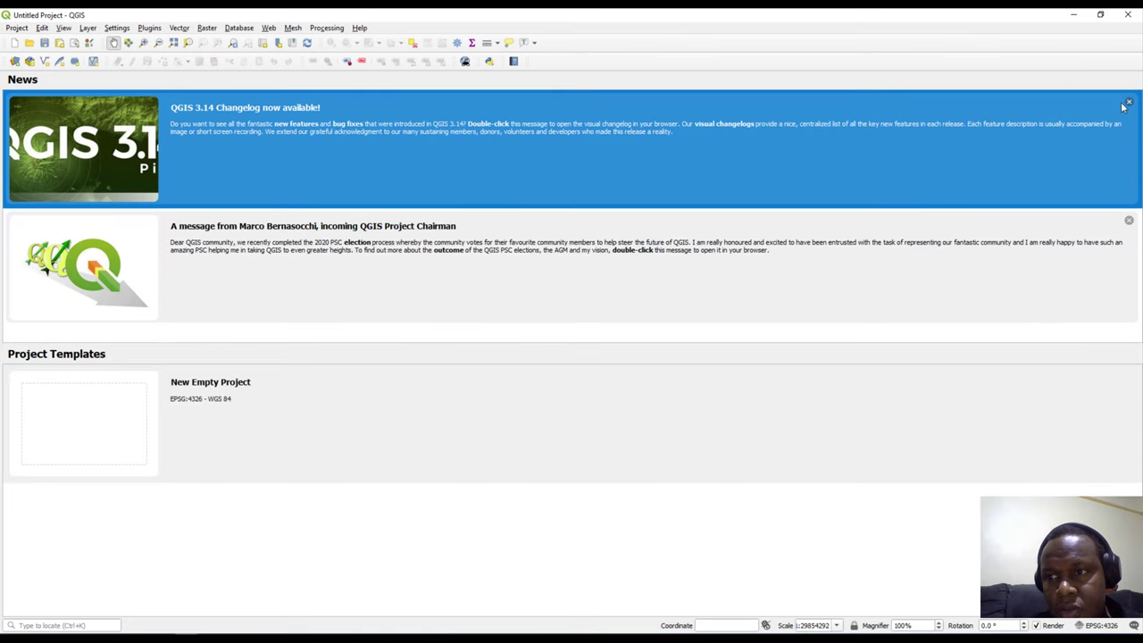
left_click(1128, 102)
left_click(1128, 102)
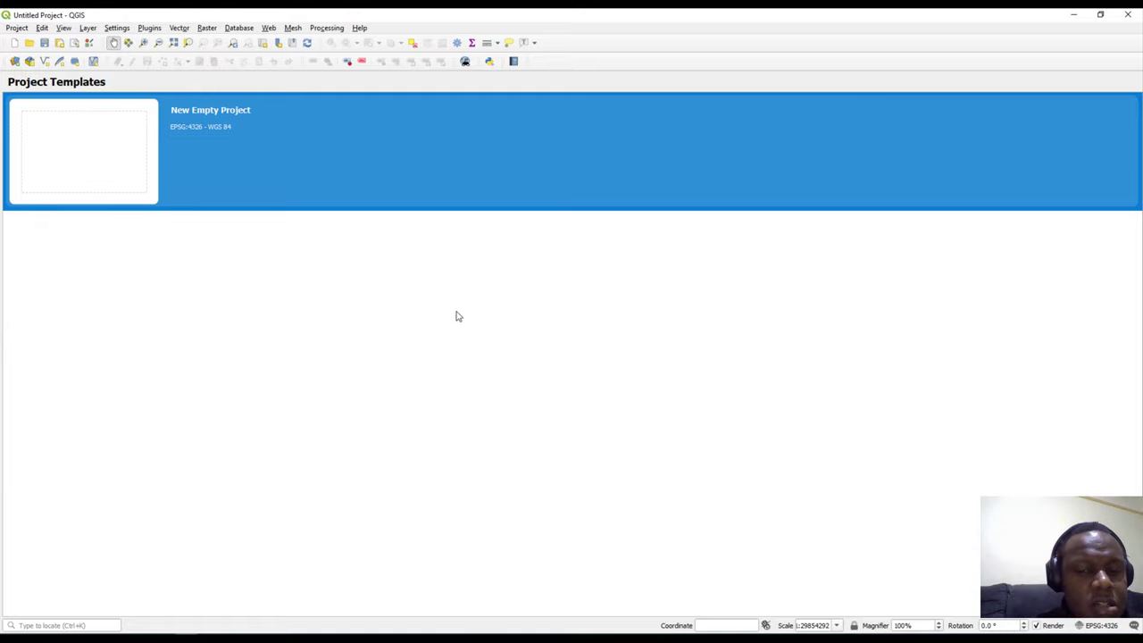
Show the Browser panel again and dock it along the left side of the workspace
left_click(64, 28)
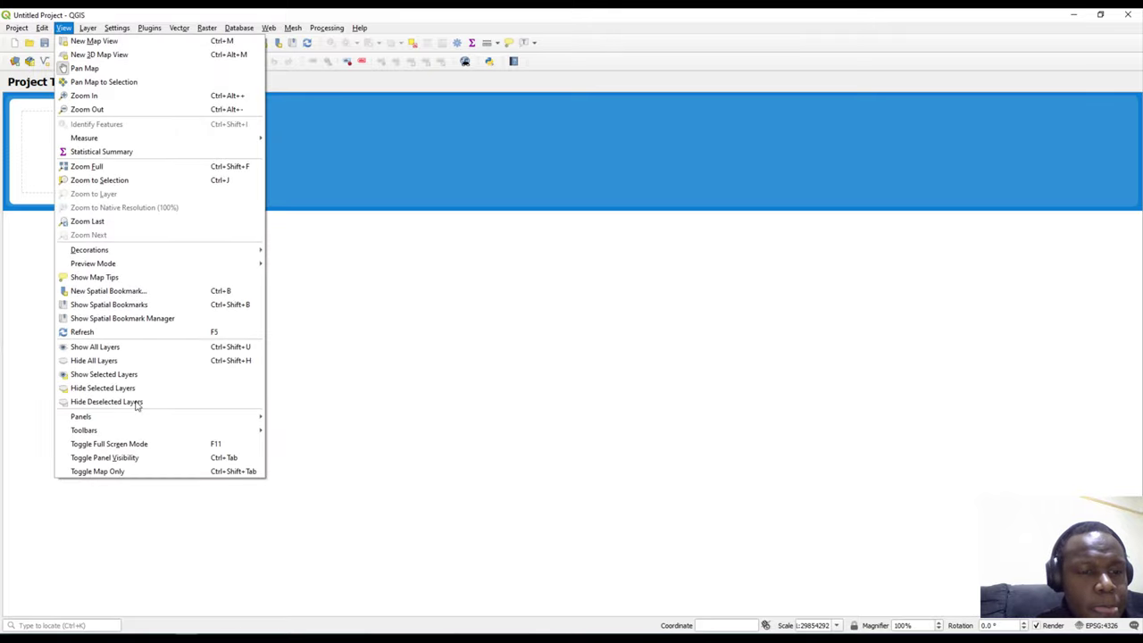
mouse_move(222, 417)
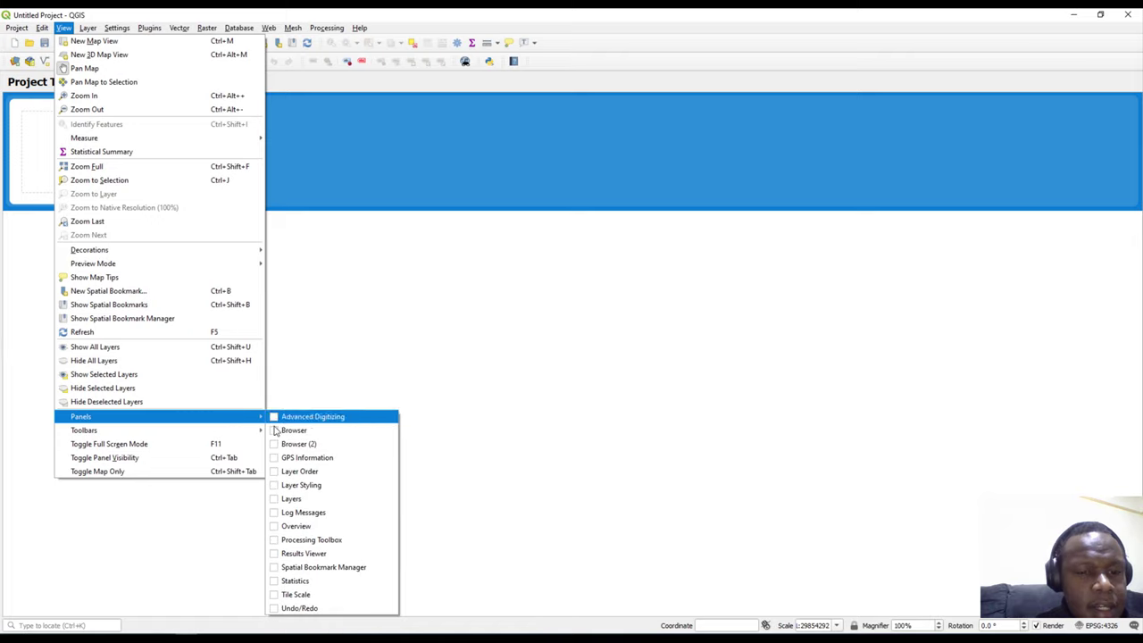
left_click(276, 433)
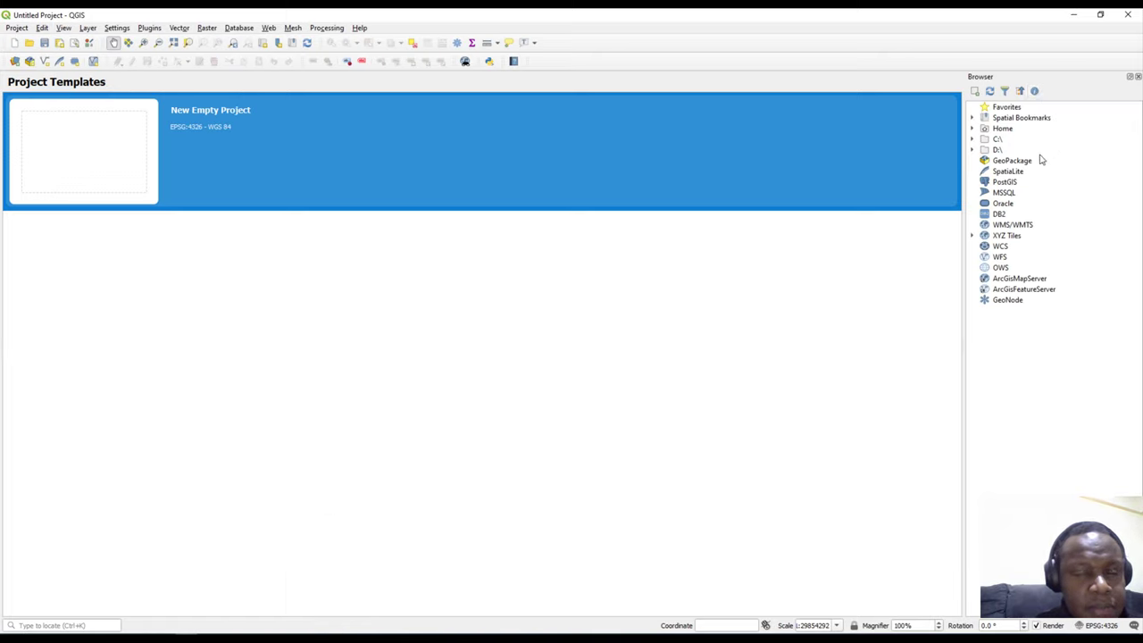
left_click_drag(1073, 80, 5, 399)
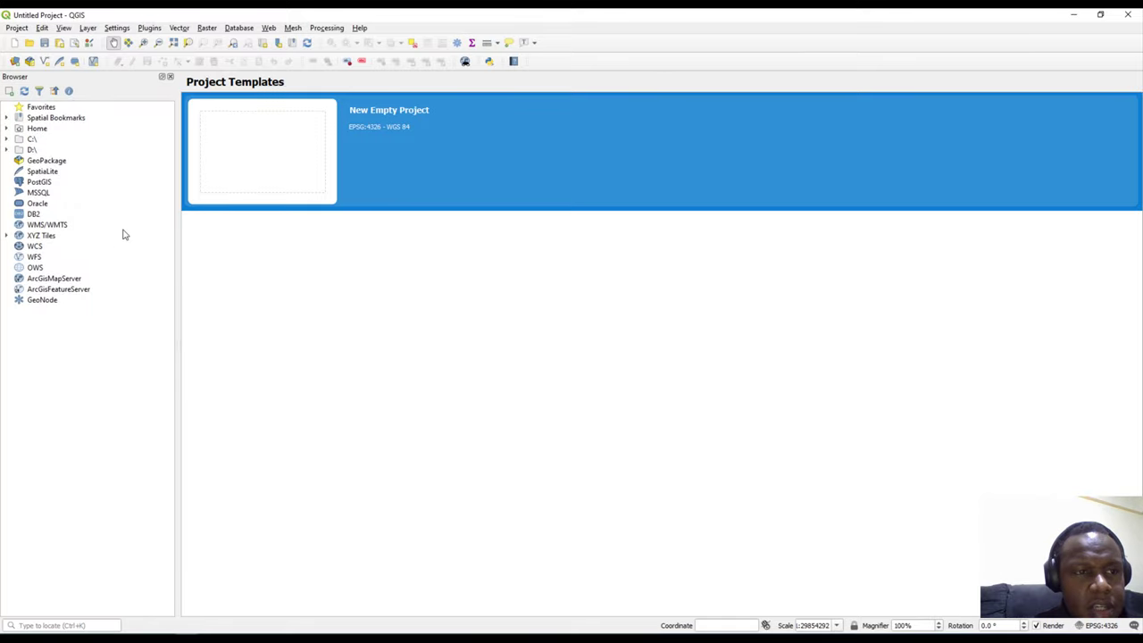
Show the Layers panel again and compare it with the Browser panel, ending with Browser in front
left_click(64, 29)
mouse_move(119, 418)
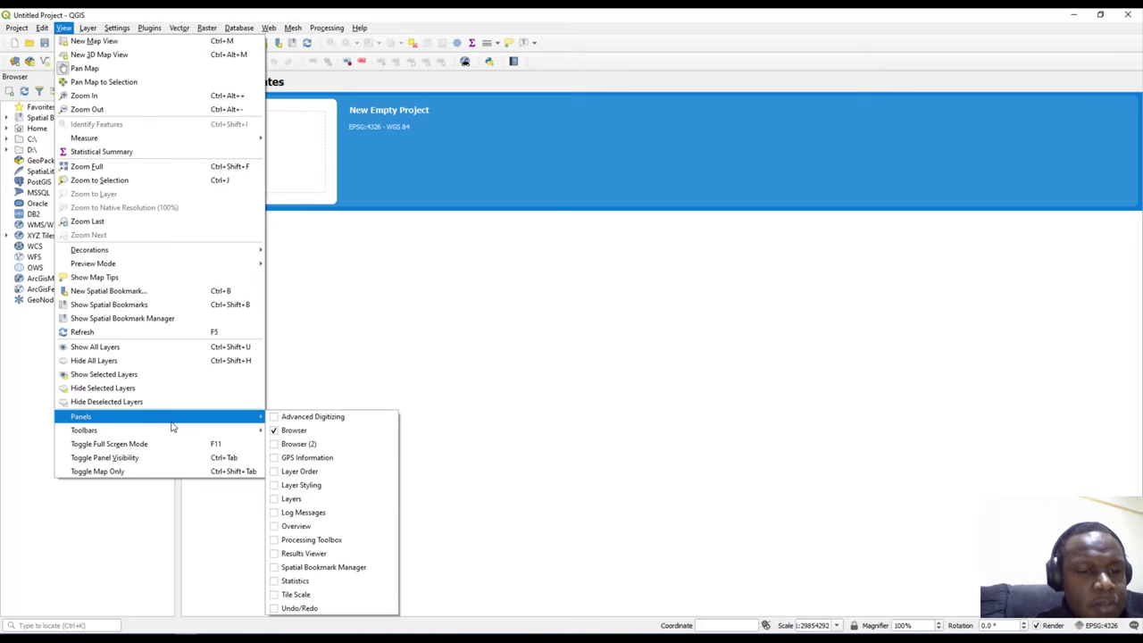
left_click(276, 499)
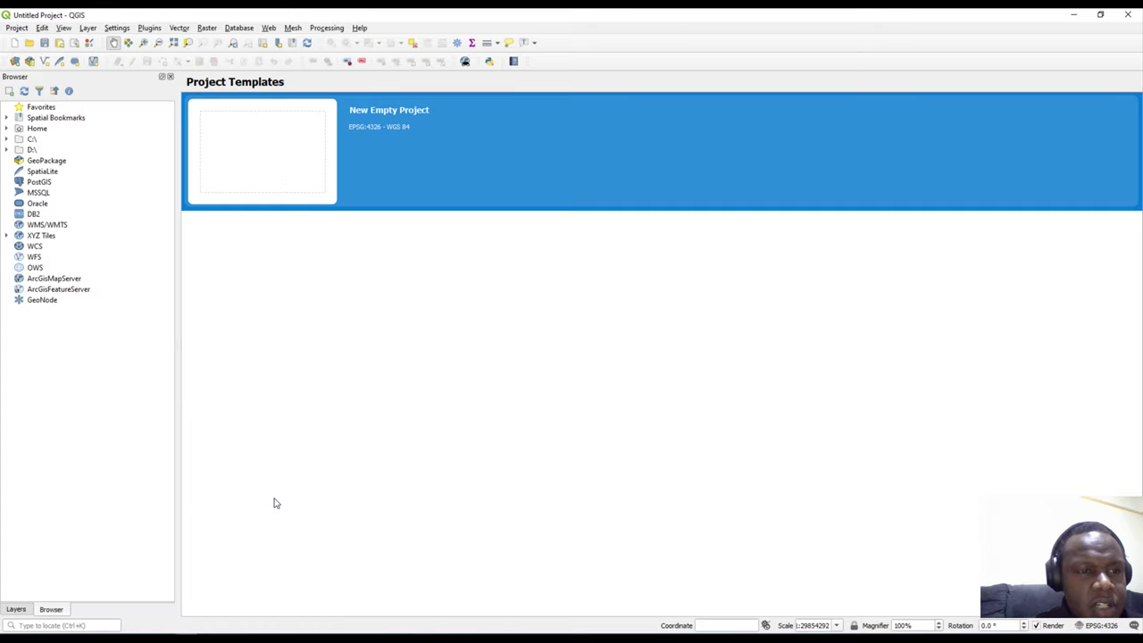
left_click(15, 611)
left_click(50, 613)
left_click(20, 613)
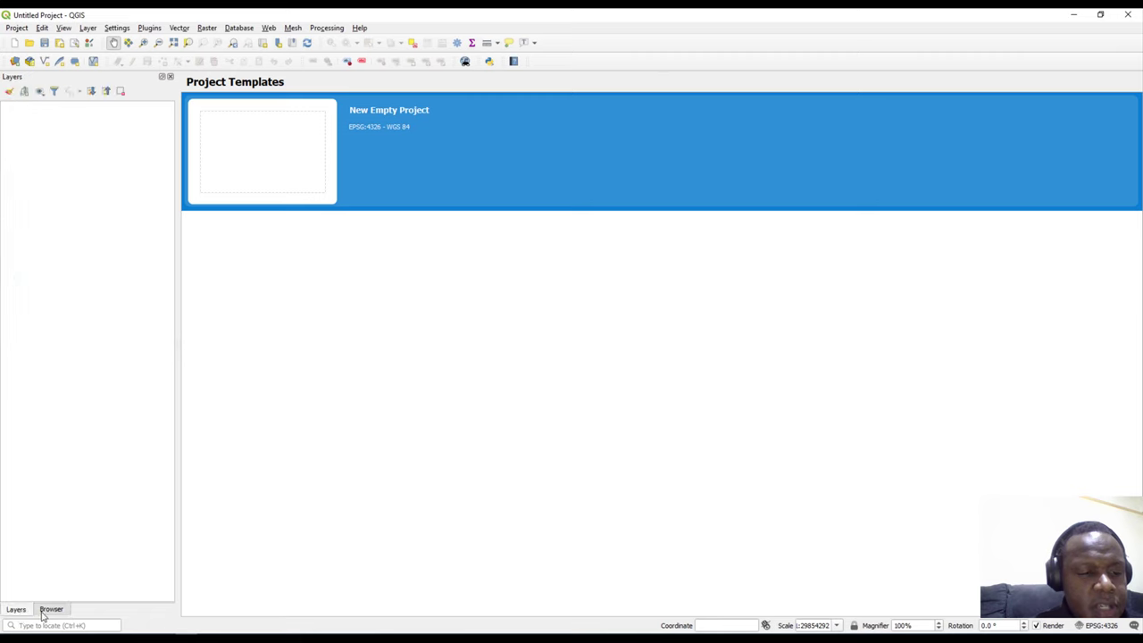
left_click(44, 613)
Show the Layer Order panel and look through the Layers and Layer Order panels, ending with Browser in front
left_click(63, 29)
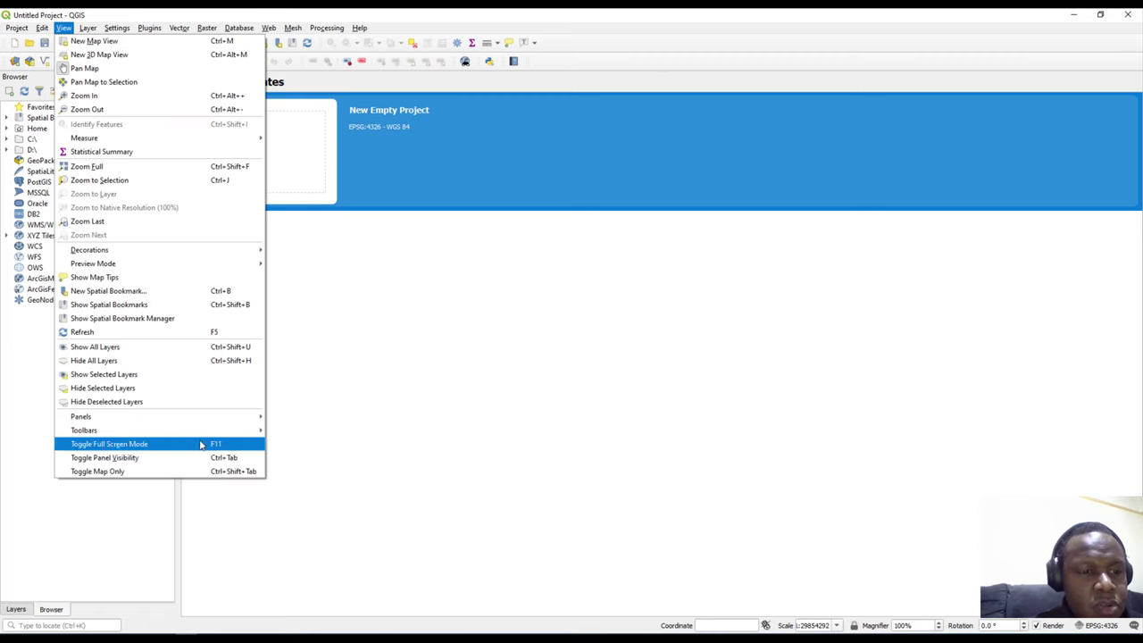
mouse_move(260, 420)
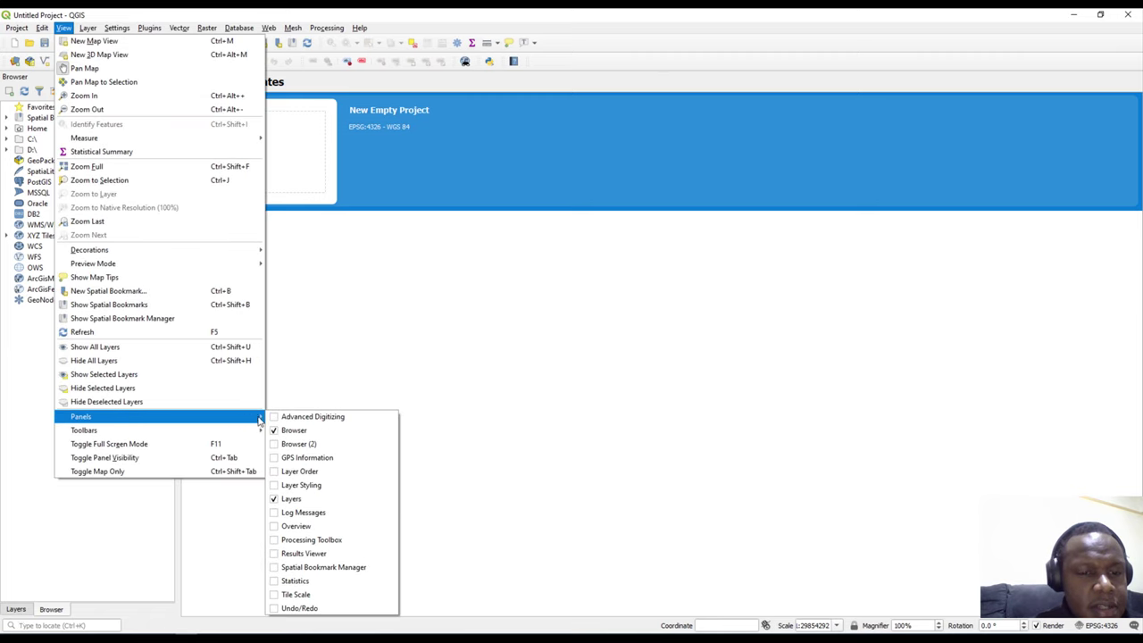
left_click(275, 471)
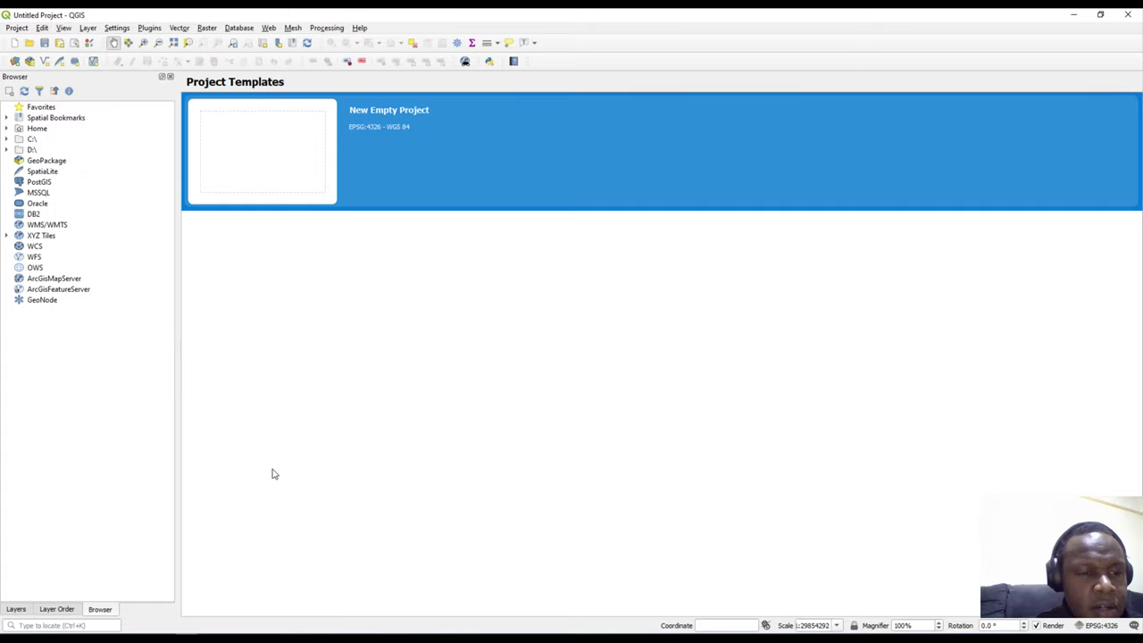
left_click(24, 614)
left_click(64, 612)
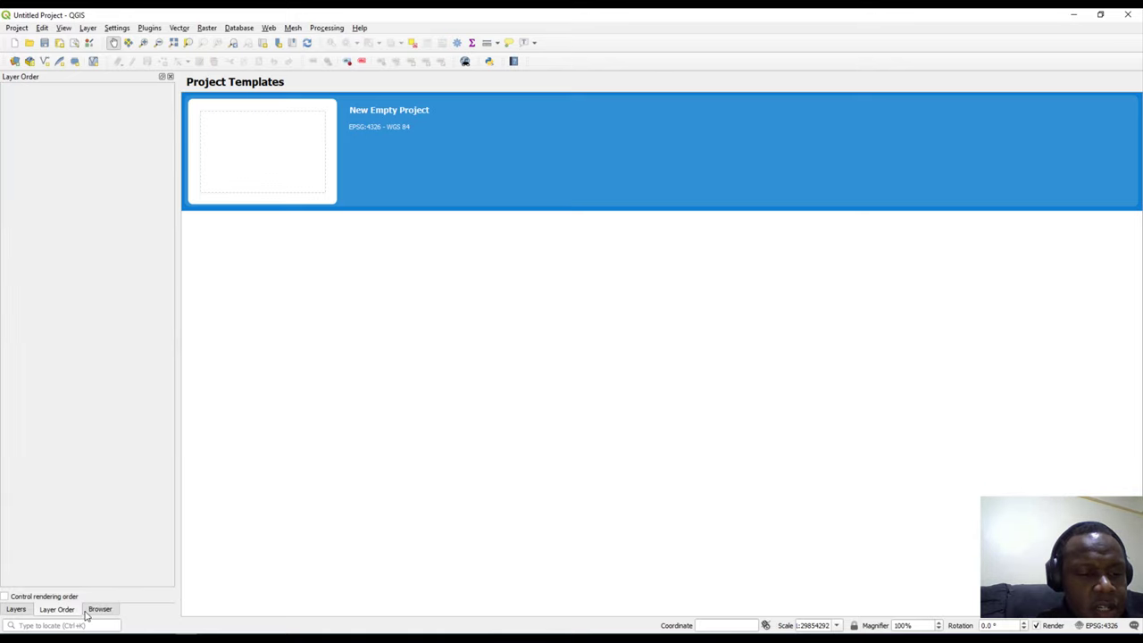
left_click(93, 615)
Show the Processing Toolbox panel
left_click(87, 27)
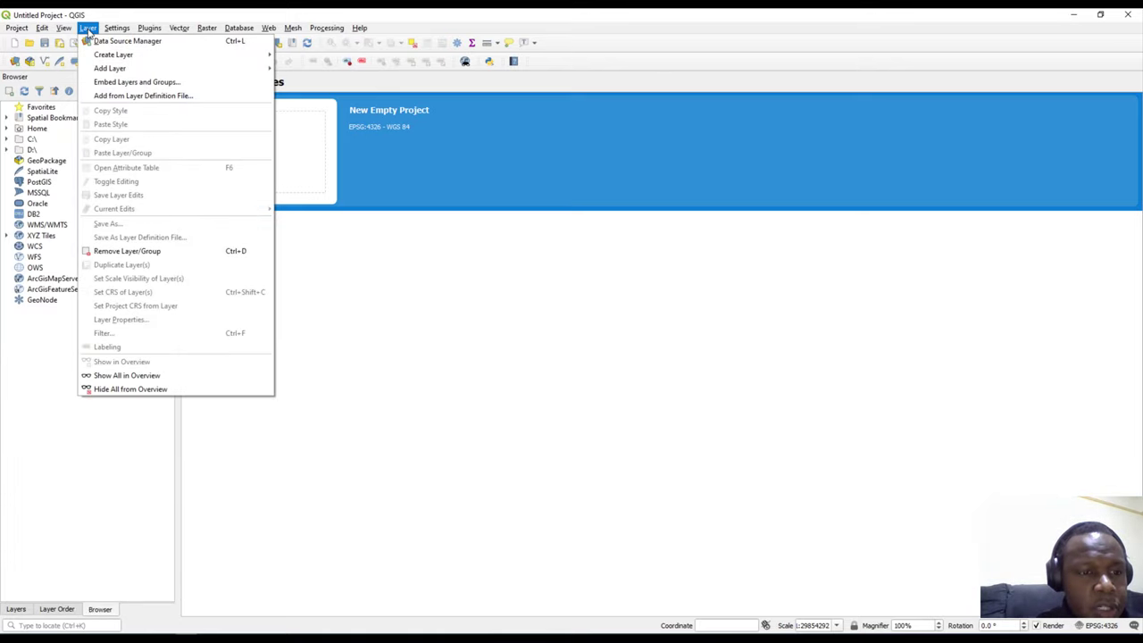
mouse_move(63, 28)
mouse_move(207, 418)
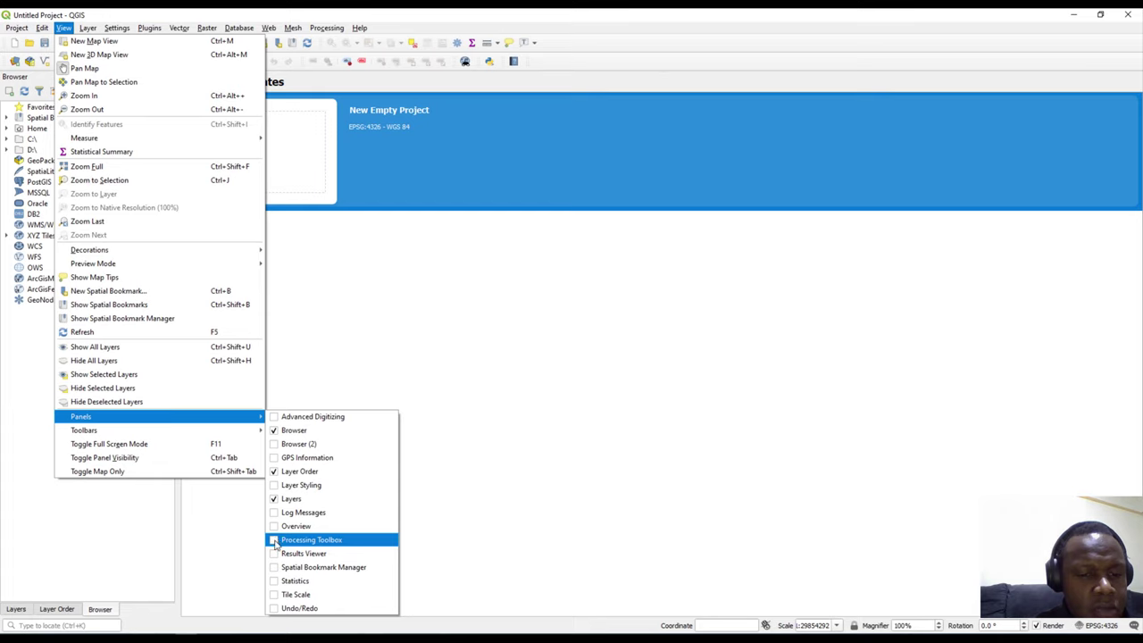
left_click(304, 539)
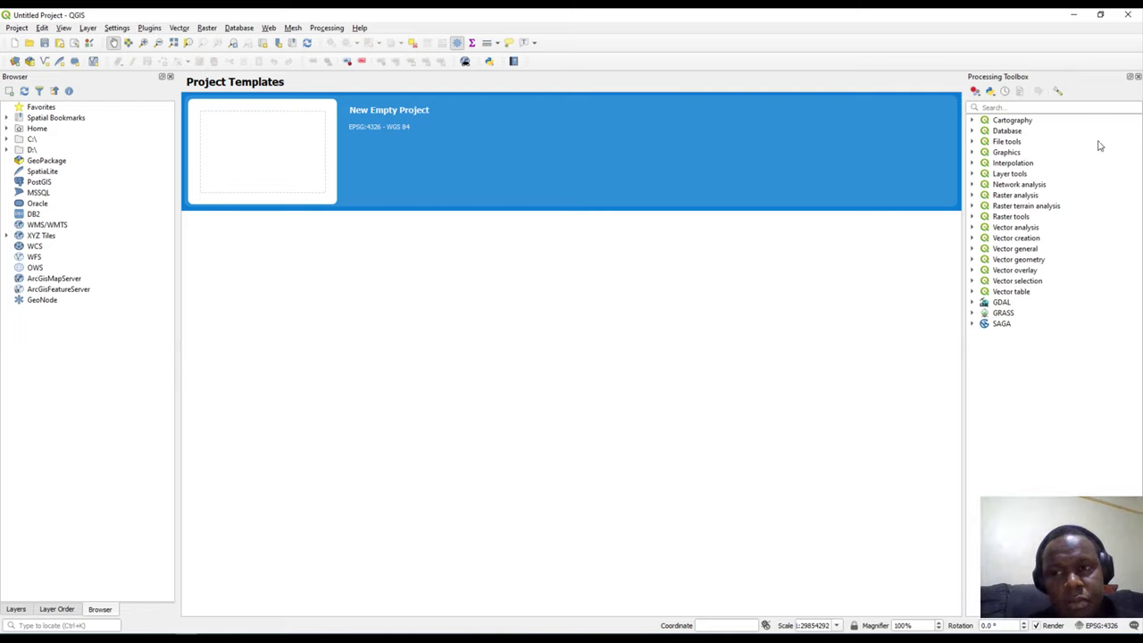
Show the Statistics panel and the Log Messages panel
left_click(86, 29)
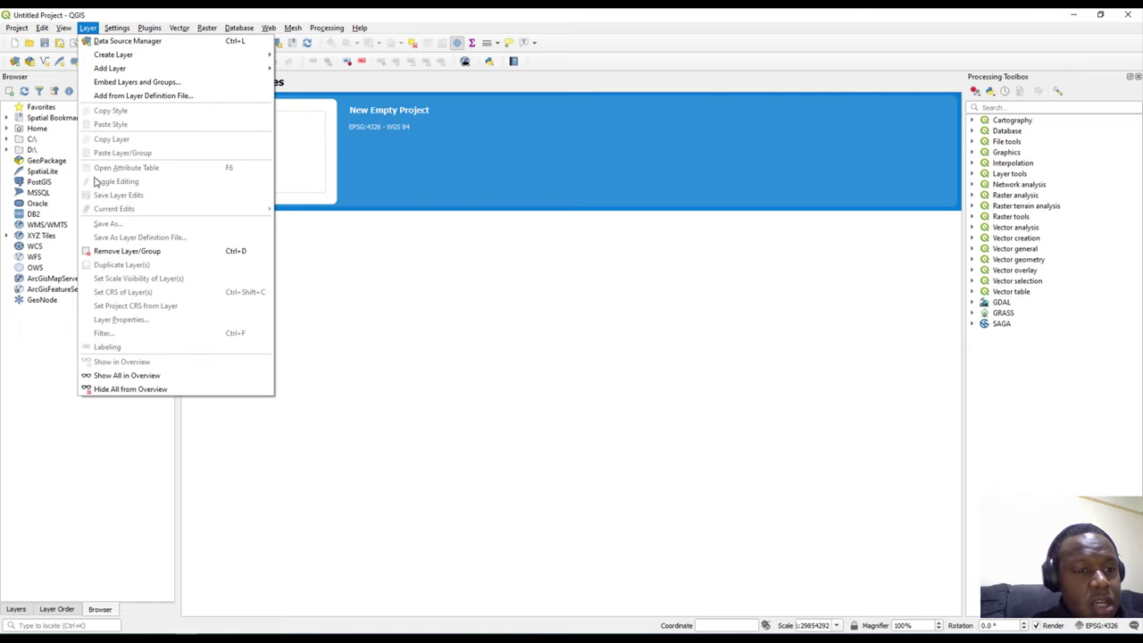
mouse_move(63, 27)
mouse_move(180, 422)
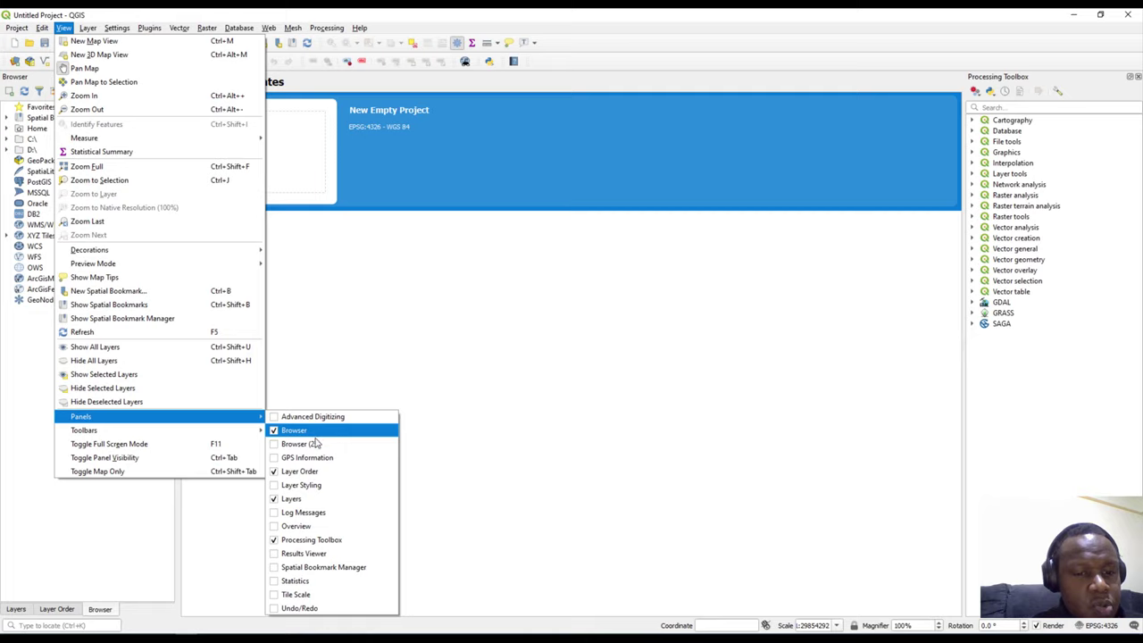
left_click(273, 580)
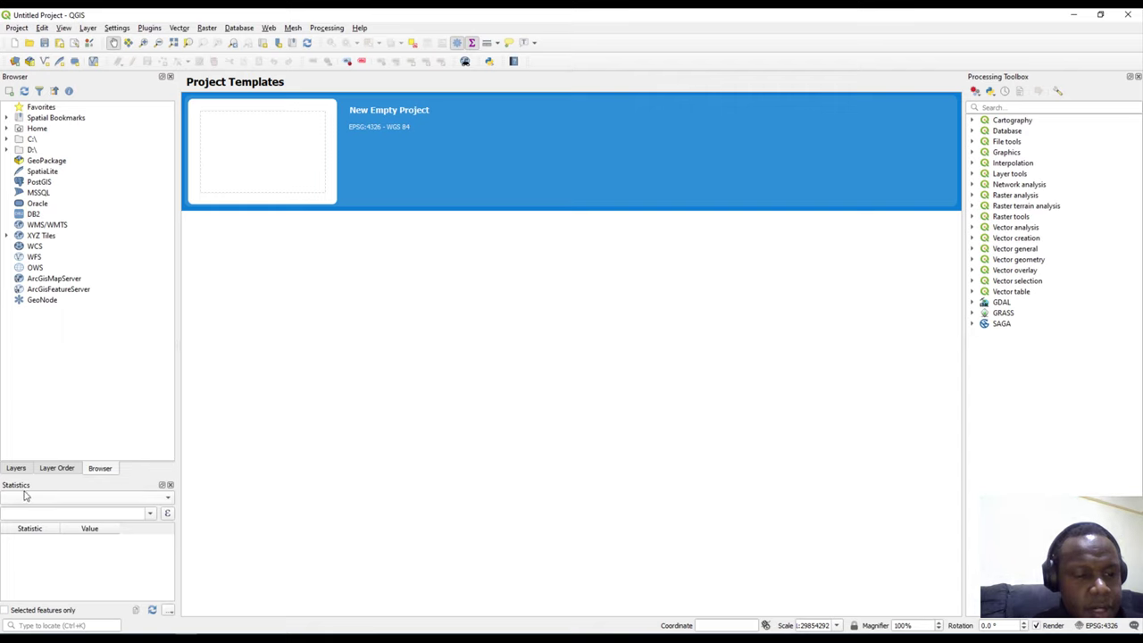
left_click(64, 29)
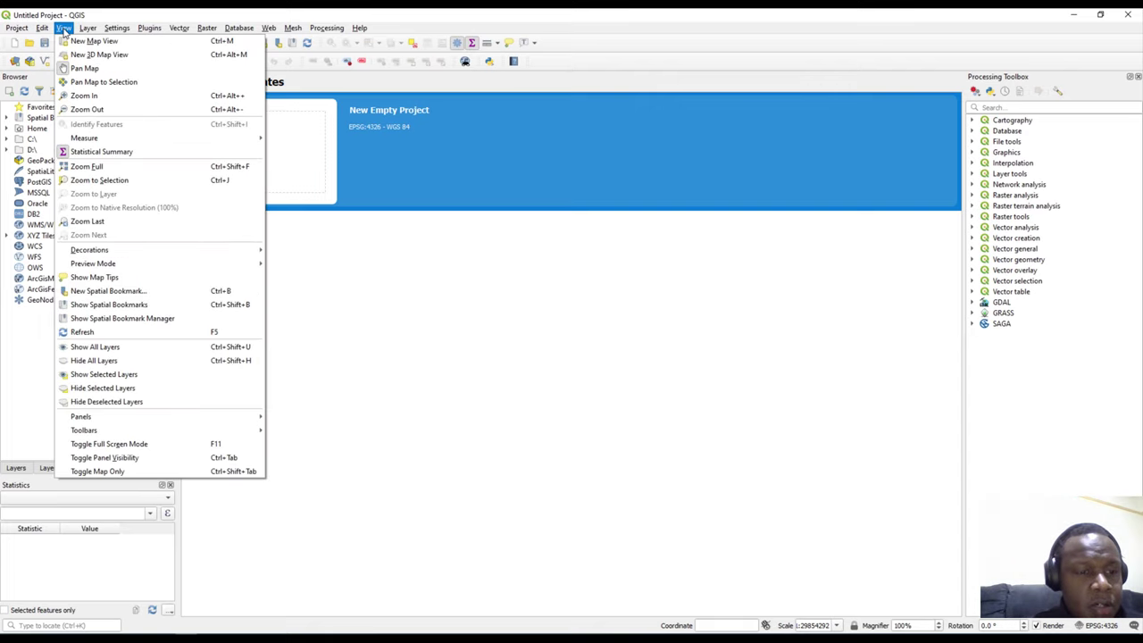
mouse_move(220, 420)
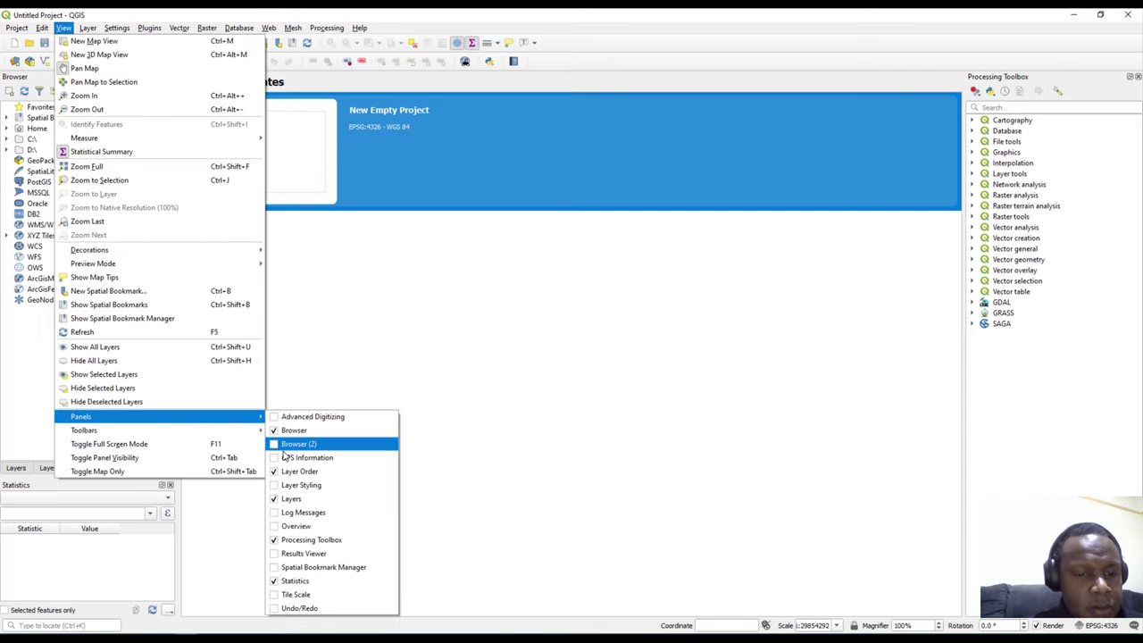
left_click(302, 512)
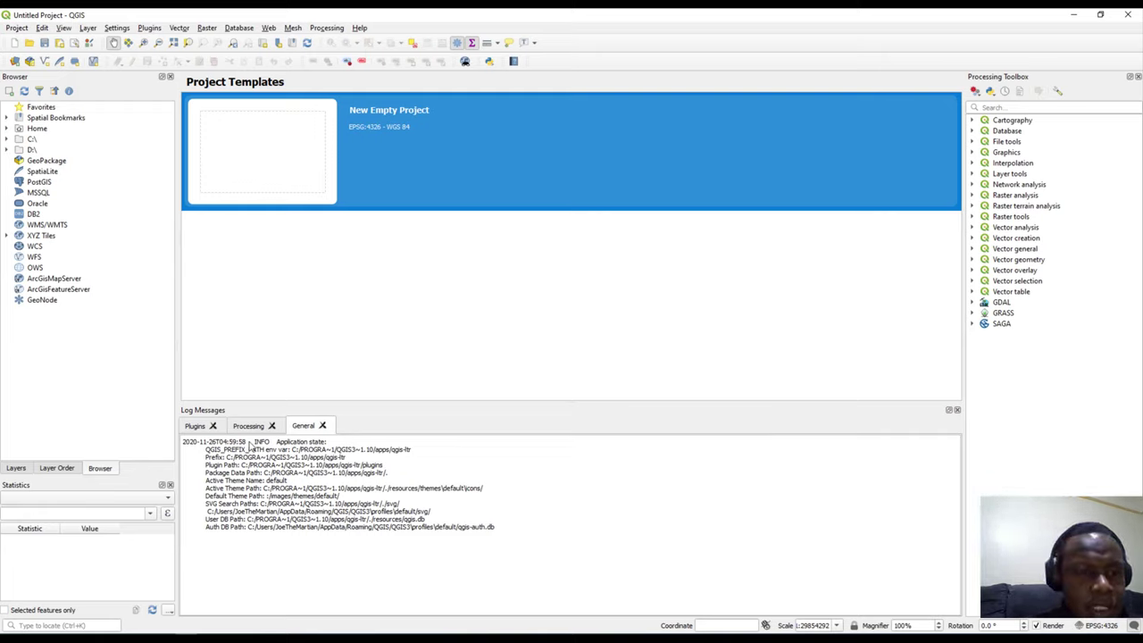
Close every open panel: Browser, Layer Order, Layers, Statistics, Log Messages and Processing Toolbox
left_click(171, 77)
left_click(171, 77)
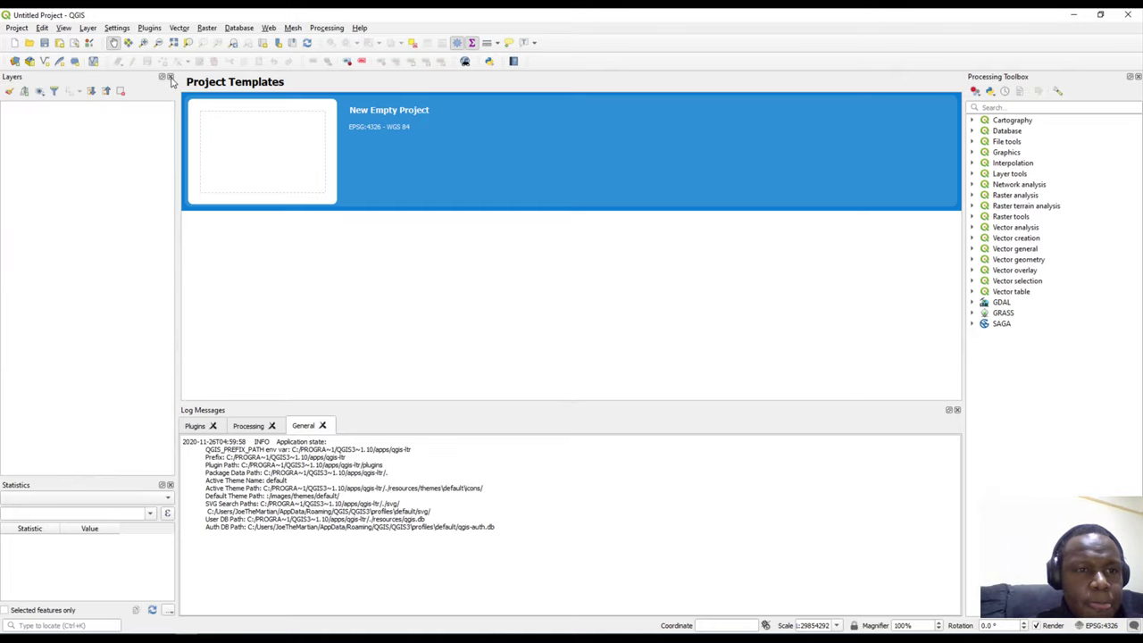
left_click(171, 77)
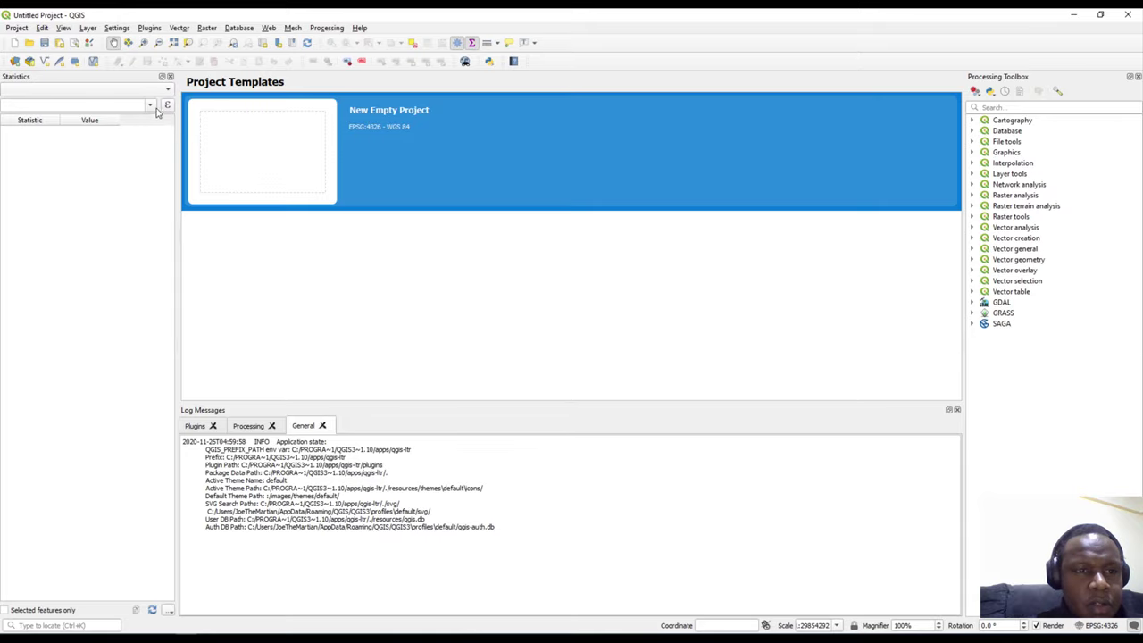
left_click(171, 77)
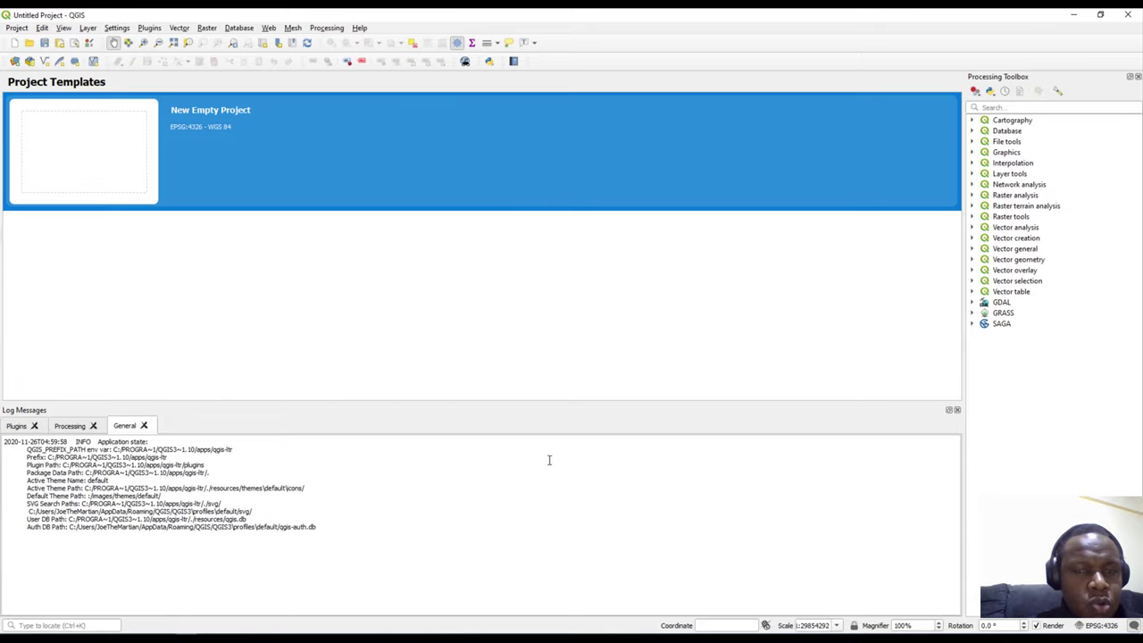
left_click(955, 410)
left_click(1137, 77)
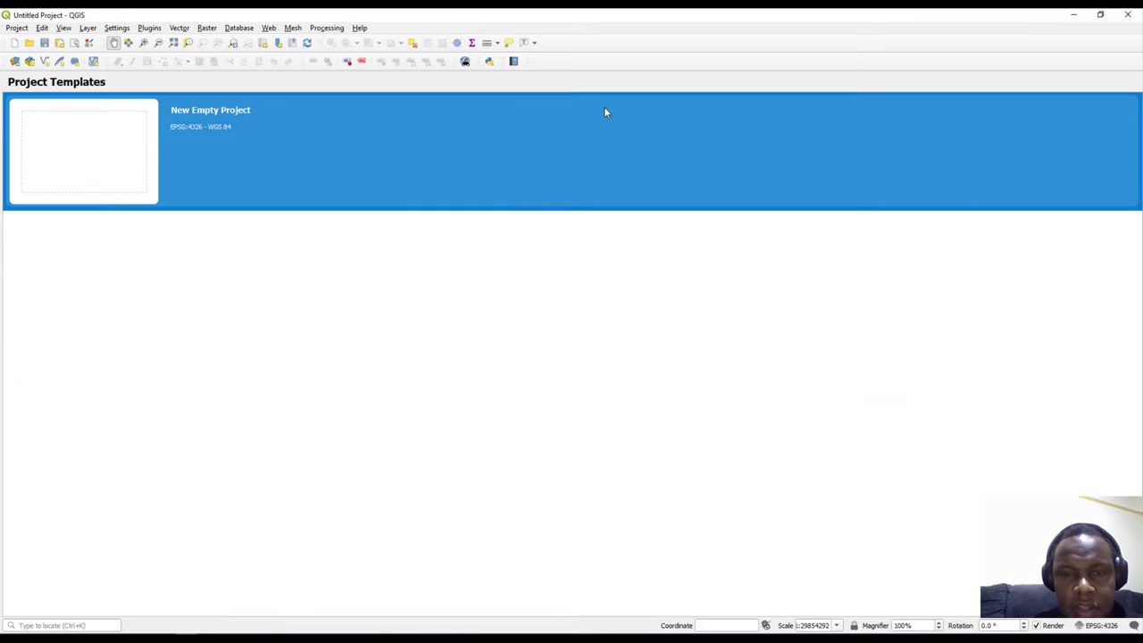
Review the list of toolbars and undock the Project, Map Navigation, Attributes and Data Source Manager toolbars so they float over the workspace
left_click(59, 30)
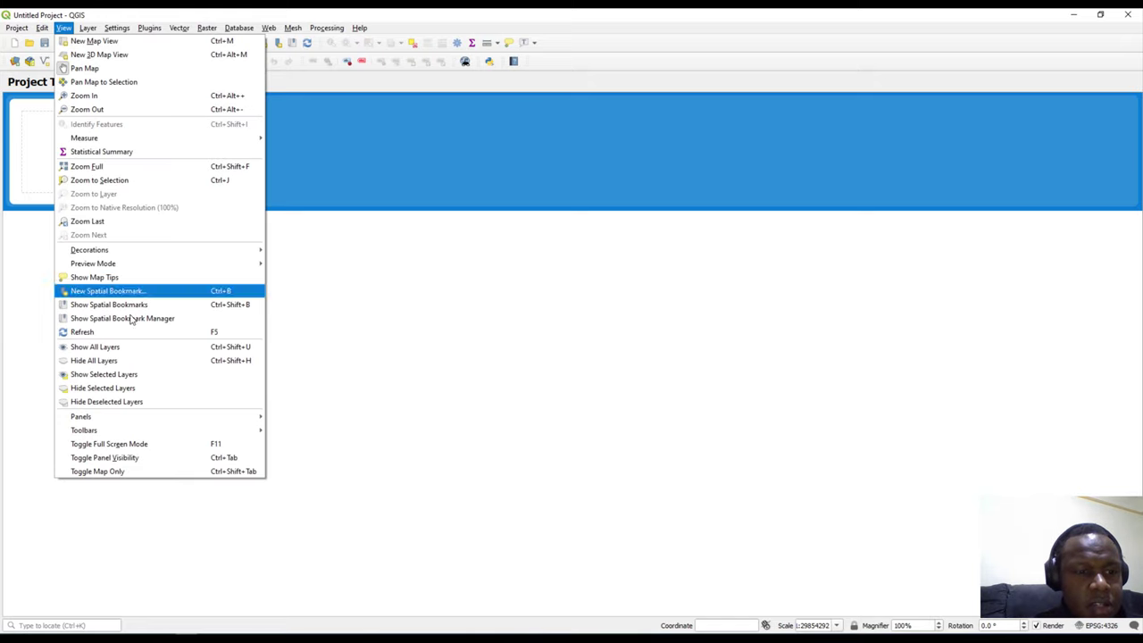
mouse_move(159, 434)
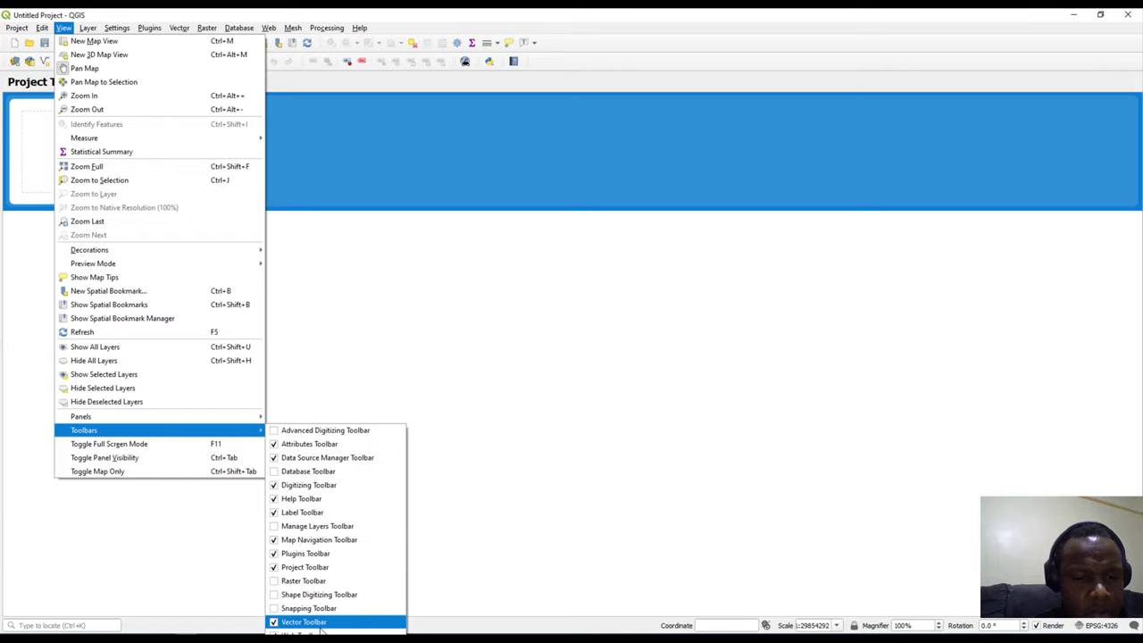
left_click(313, 13)
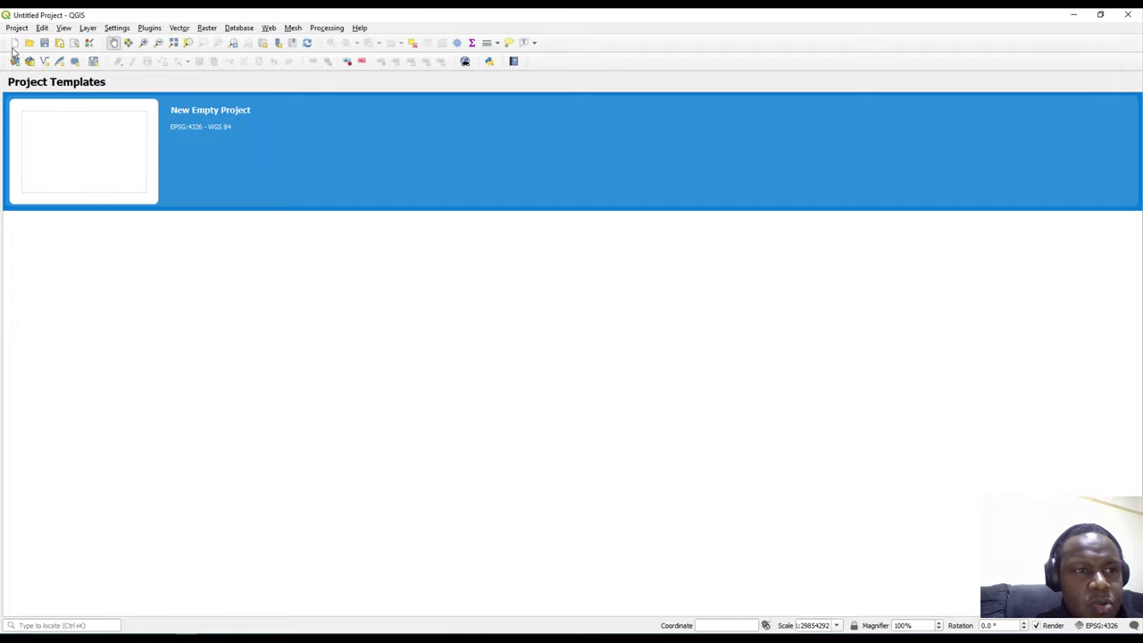
left_click_drag(5, 45, 201, 350)
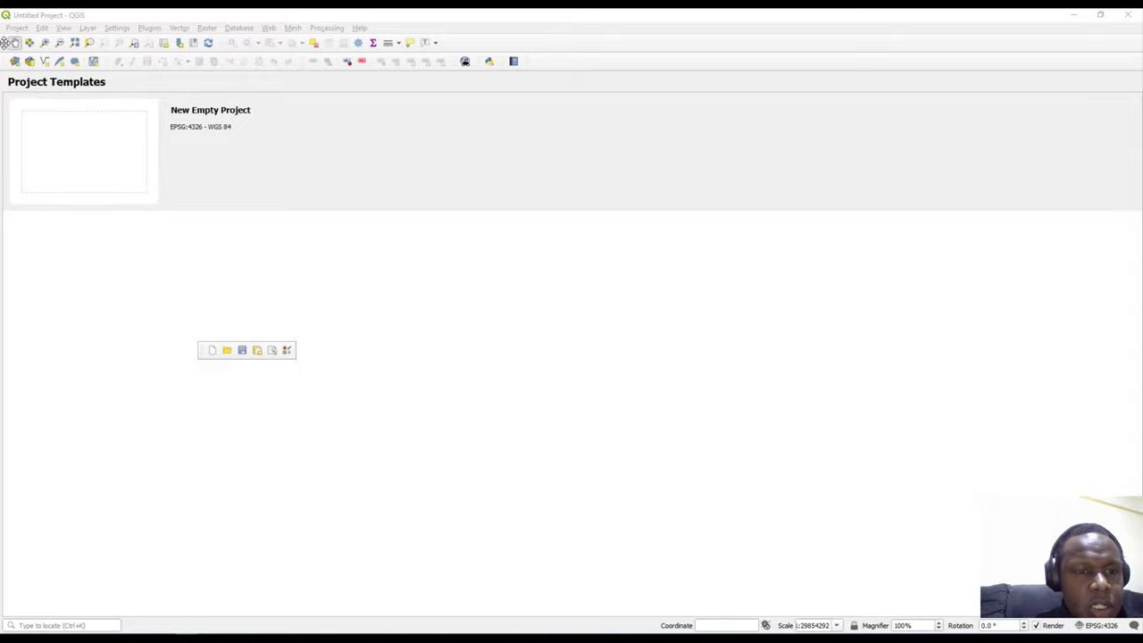
left_click_drag(6, 43, 374, 303)
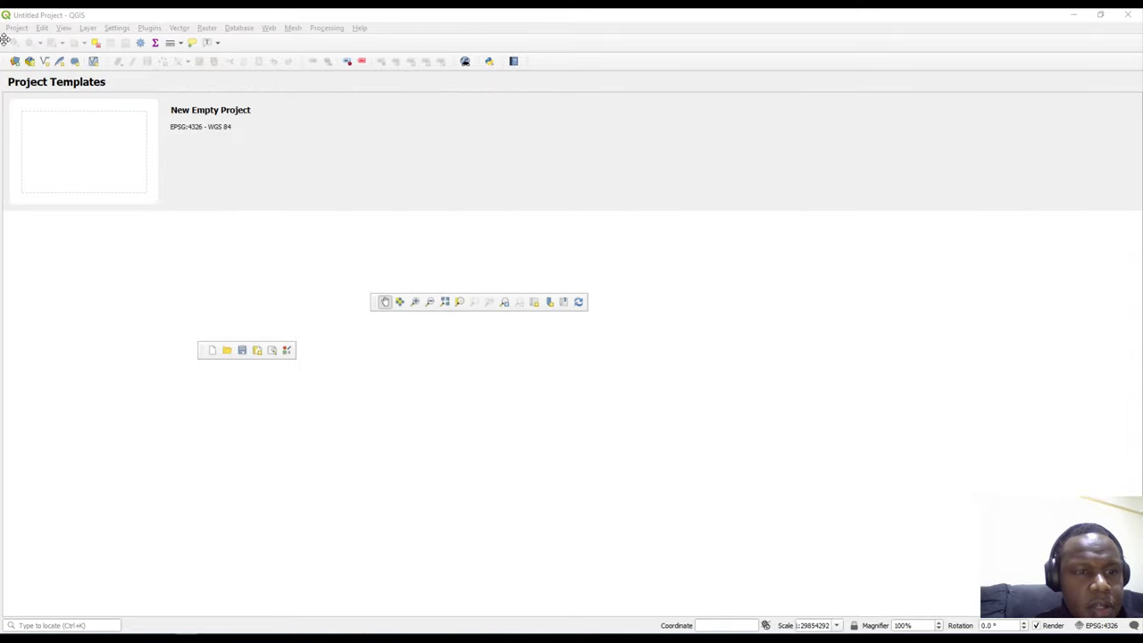
left_click_drag(5, 40, 188, 262)
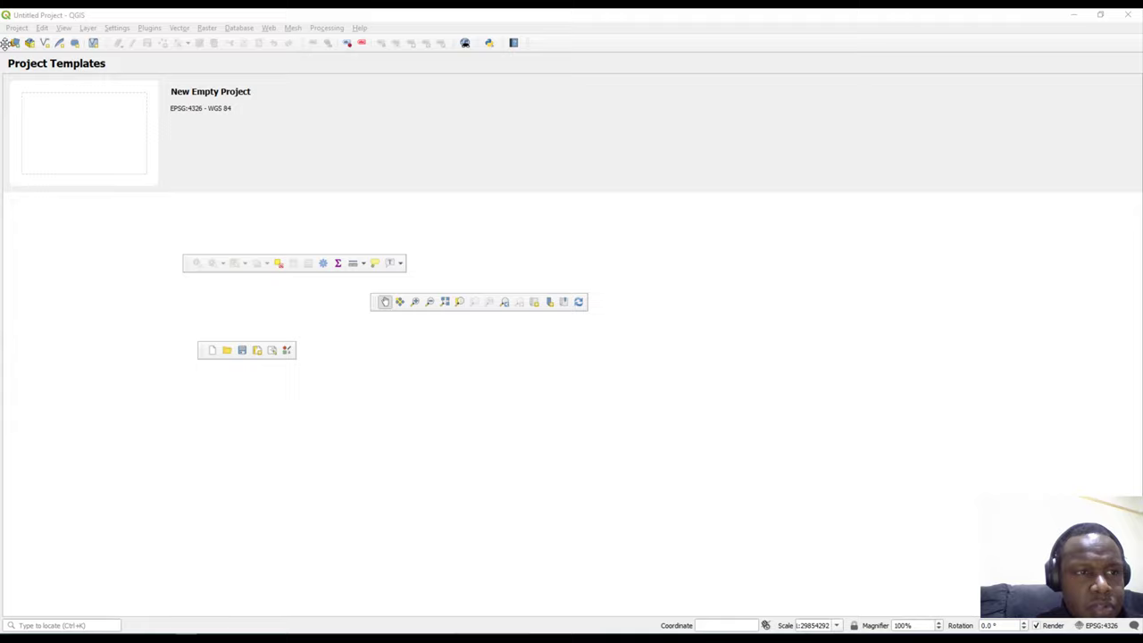
left_click_drag(8, 41, 190, 408)
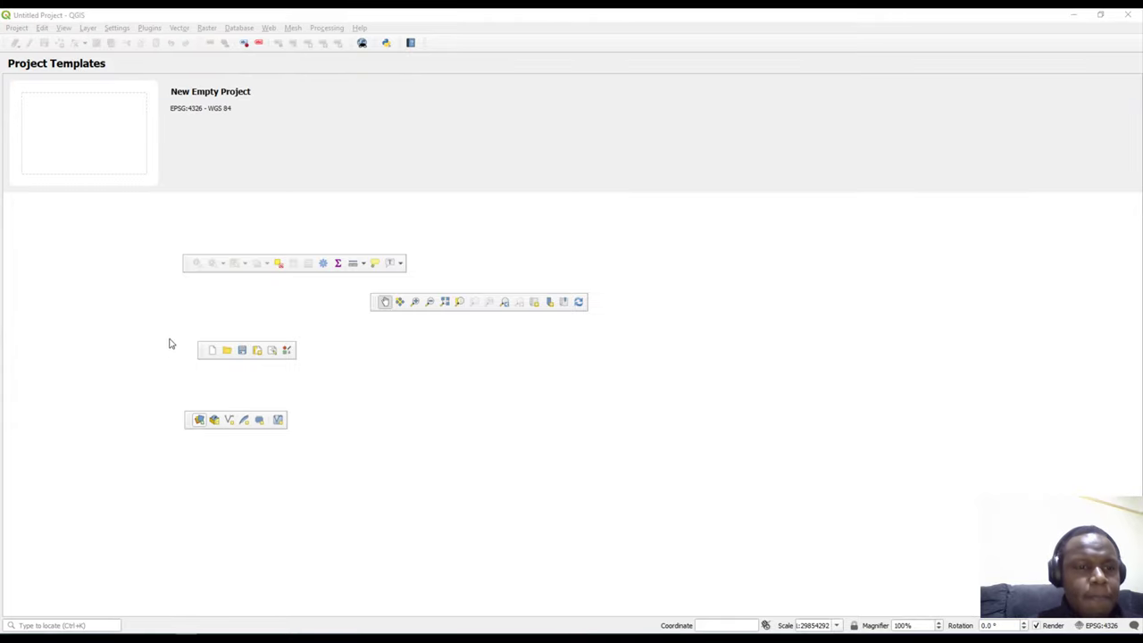
Dock the Attributes, Project and Data Source Manager toolbars vertically along the workspace's left edge and the Map Navigation toolbar along its right edge
left_click_drag(185, 260, 13, 294)
left_click_drag(202, 345, 38, 359)
left_click_drag(190, 415, 62, 411)
left_click_drag(373, 302, 77, 348)
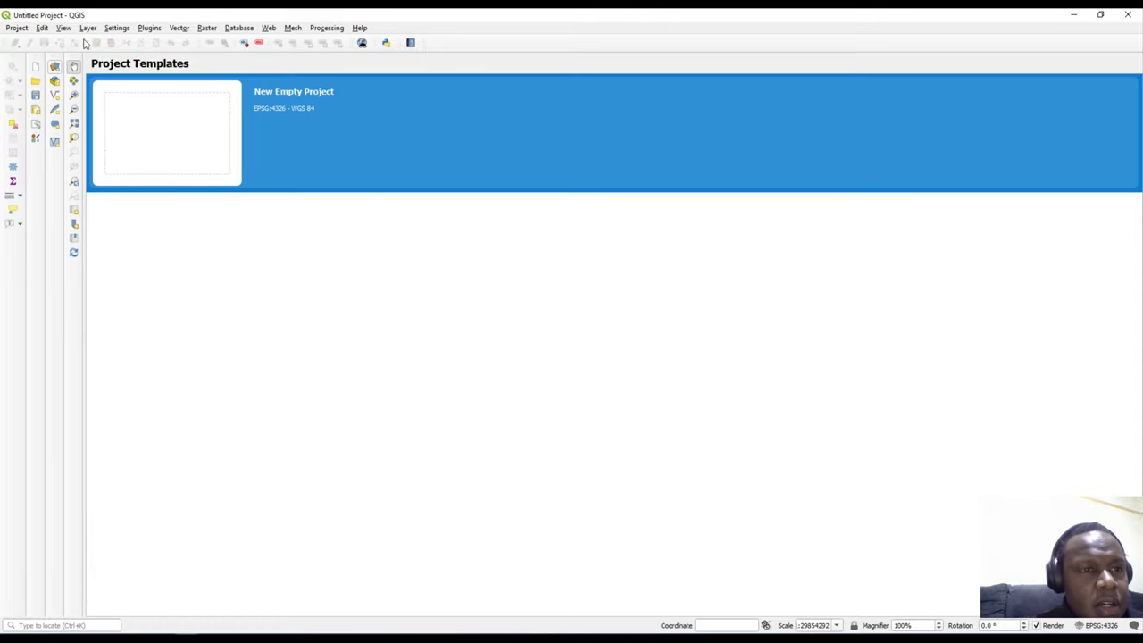
left_click_drag(70, 55, 1138, 371)
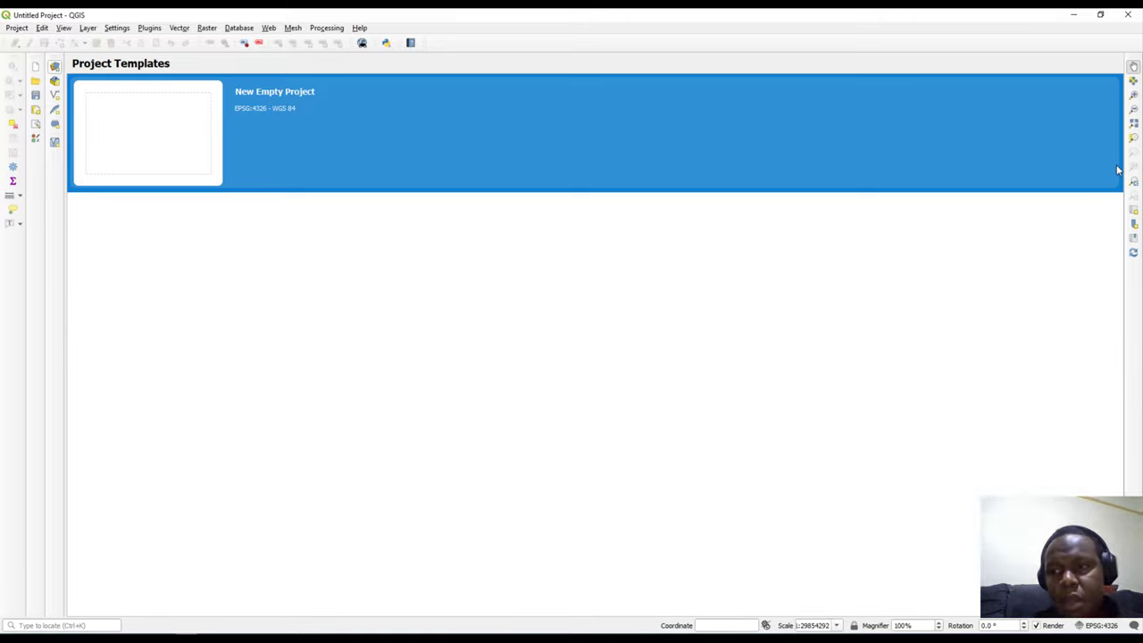
Hide the Attributes Toolbar and the Data Source Manager Toolbar
left_click(62, 30)
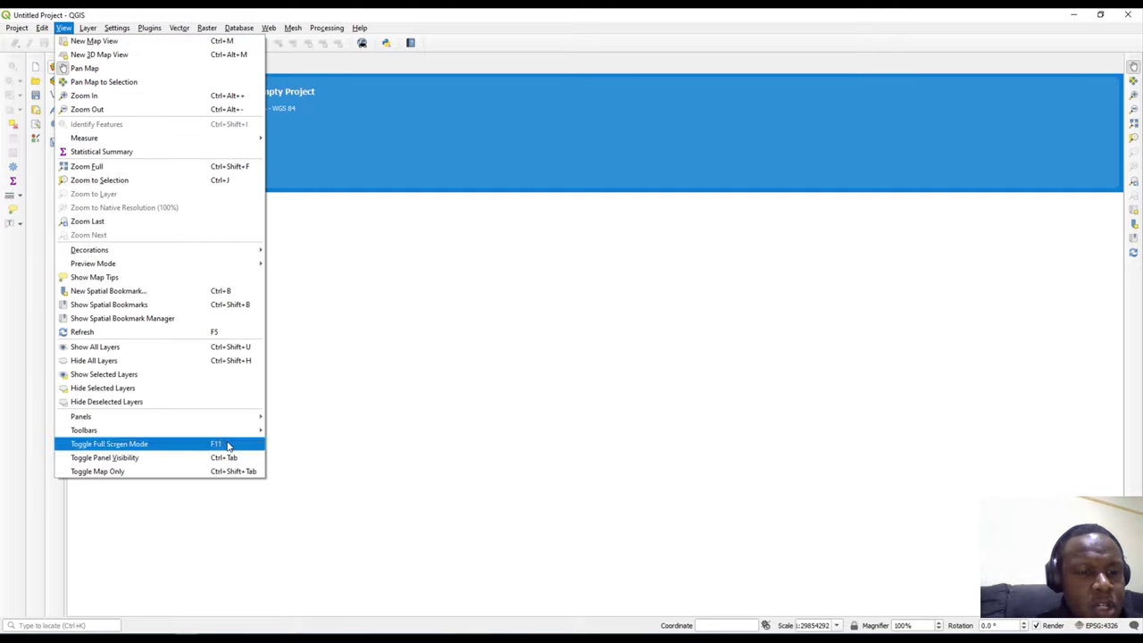
mouse_move(258, 431)
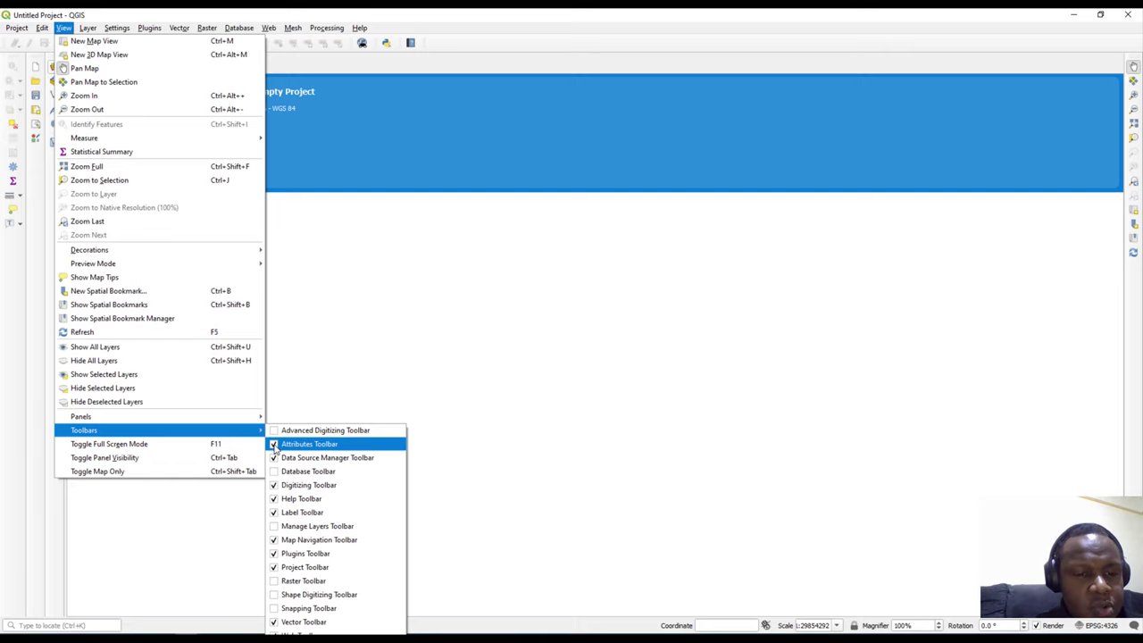
left_click(277, 445)
left_click(63, 28)
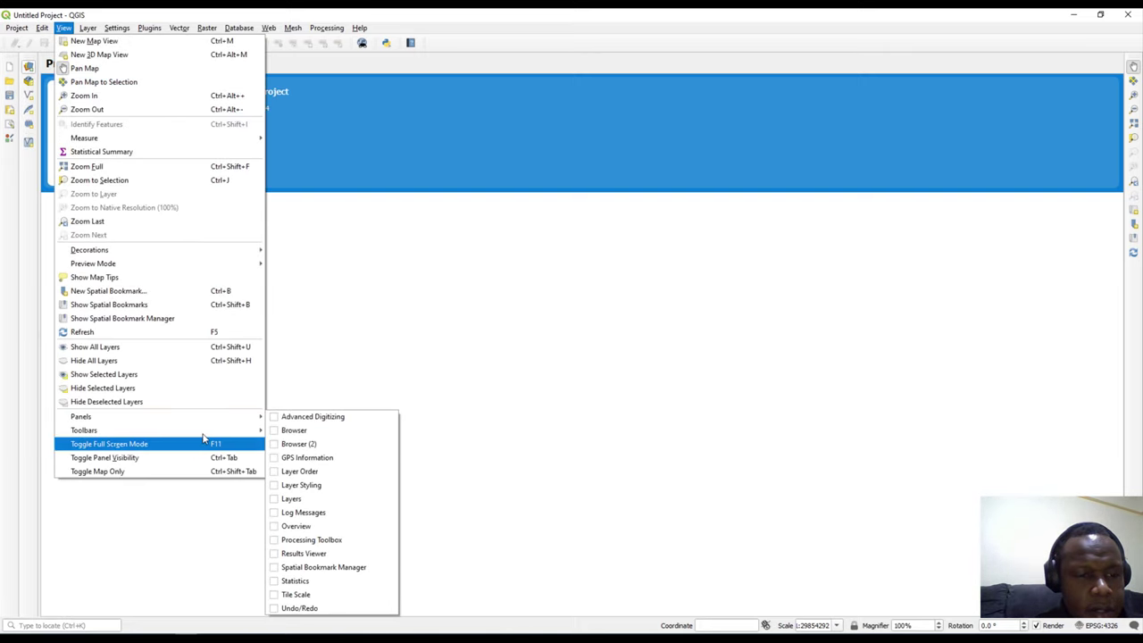
mouse_move(205, 434)
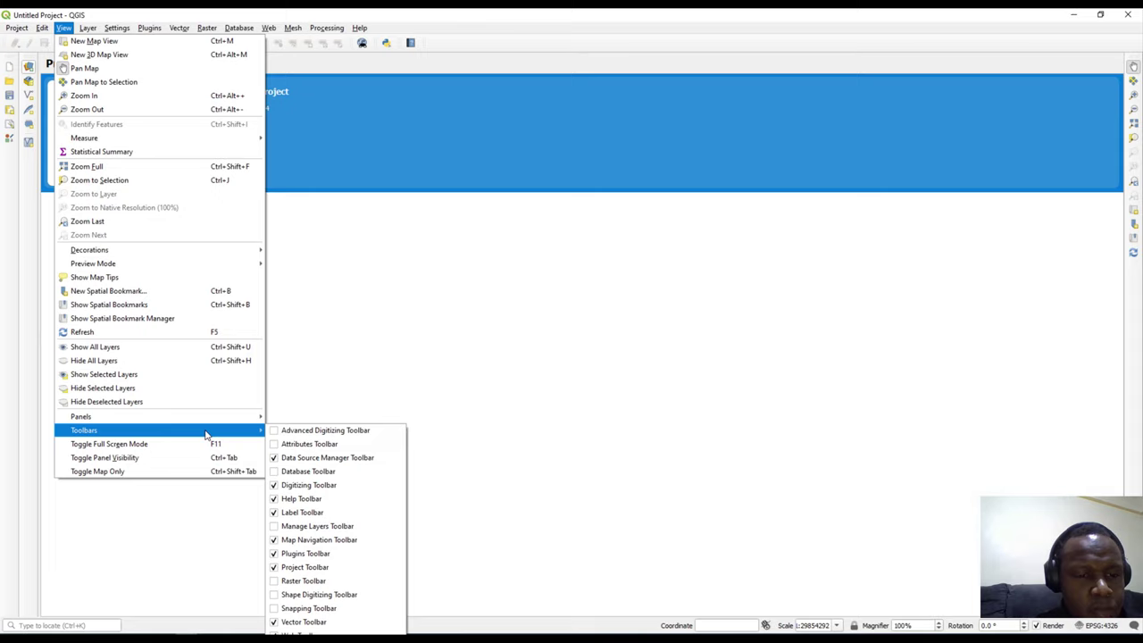
left_click(277, 458)
Hide the Digitizing Toolbar and the Help Toolbar
left_click(62, 28)
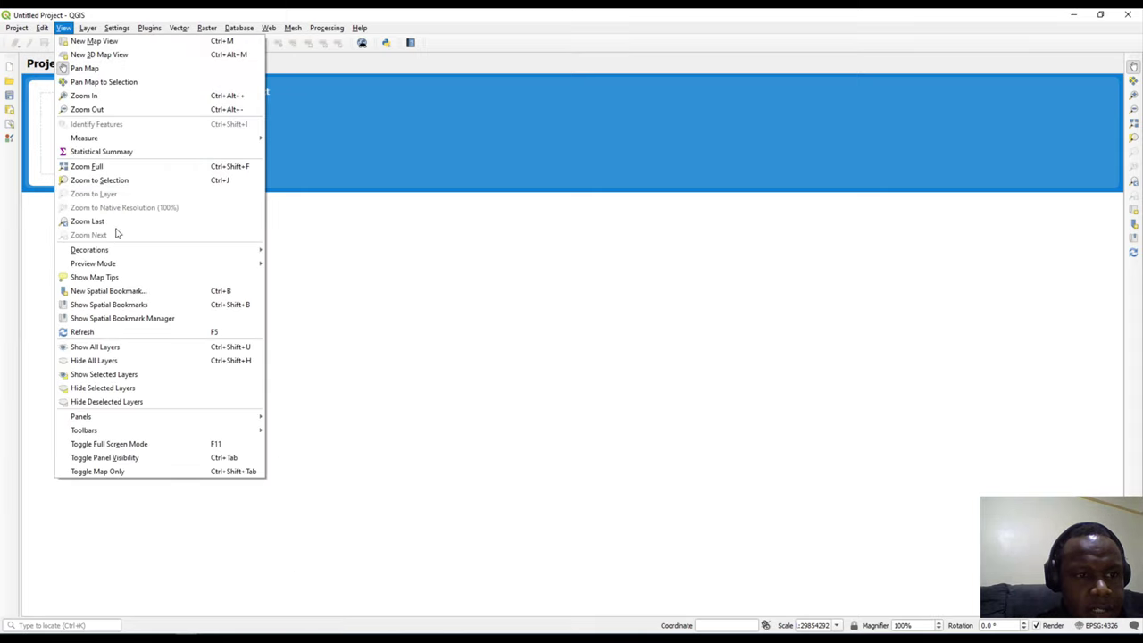
mouse_move(205, 430)
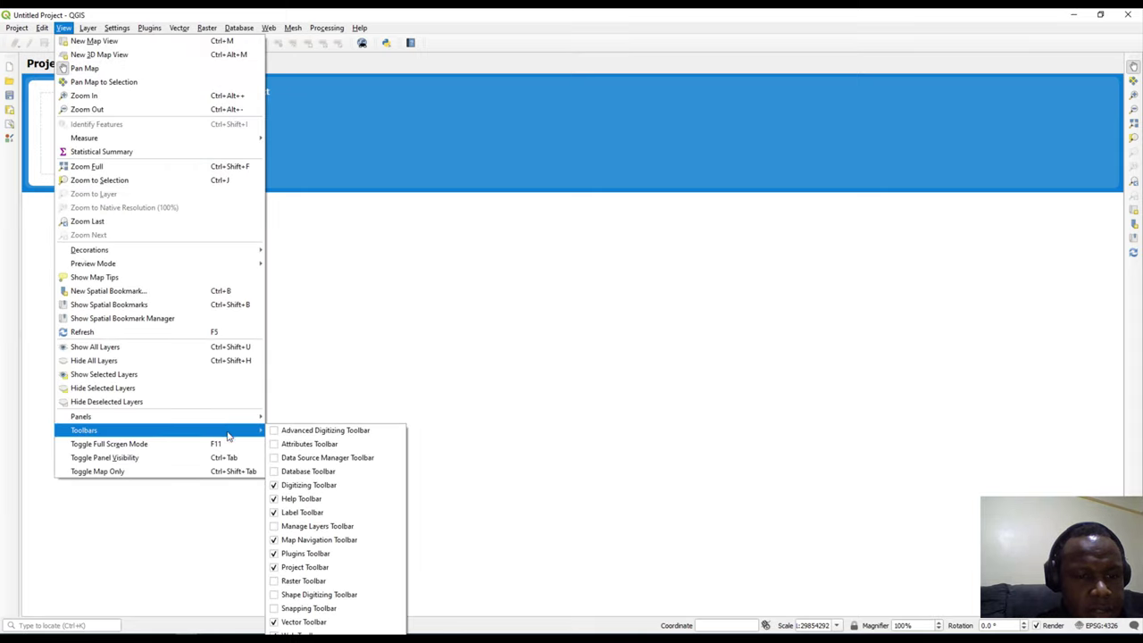
left_click(275, 499)
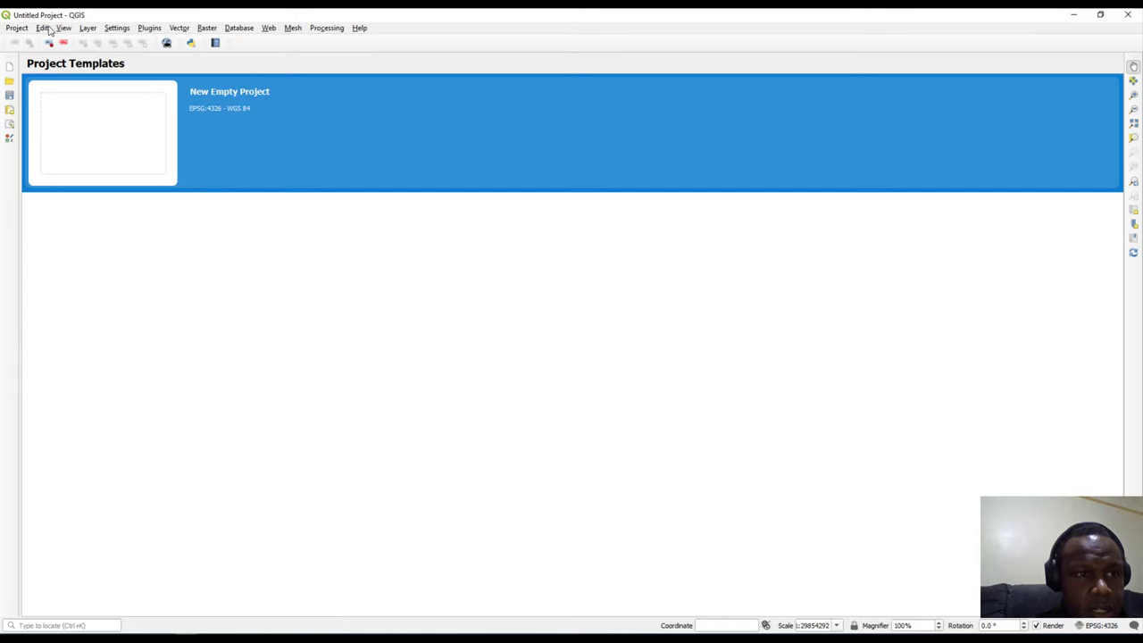
left_click(62, 28)
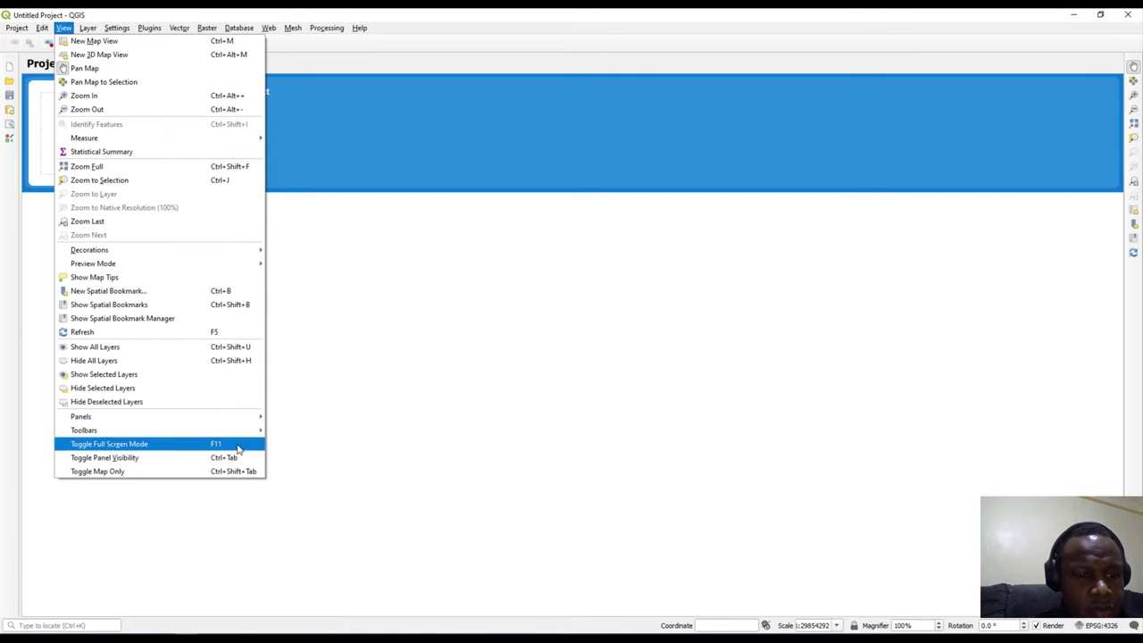
mouse_move(223, 430)
left_click(295, 499)
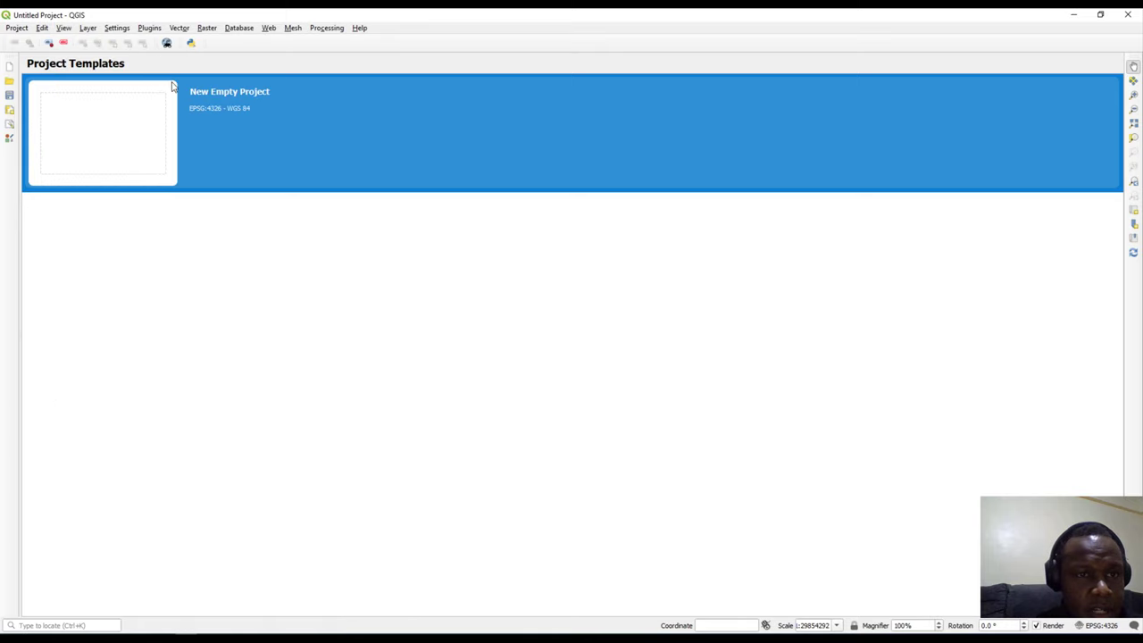
Hide the Label Toolbar and the Map Navigation Toolbar
left_click(88, 28)
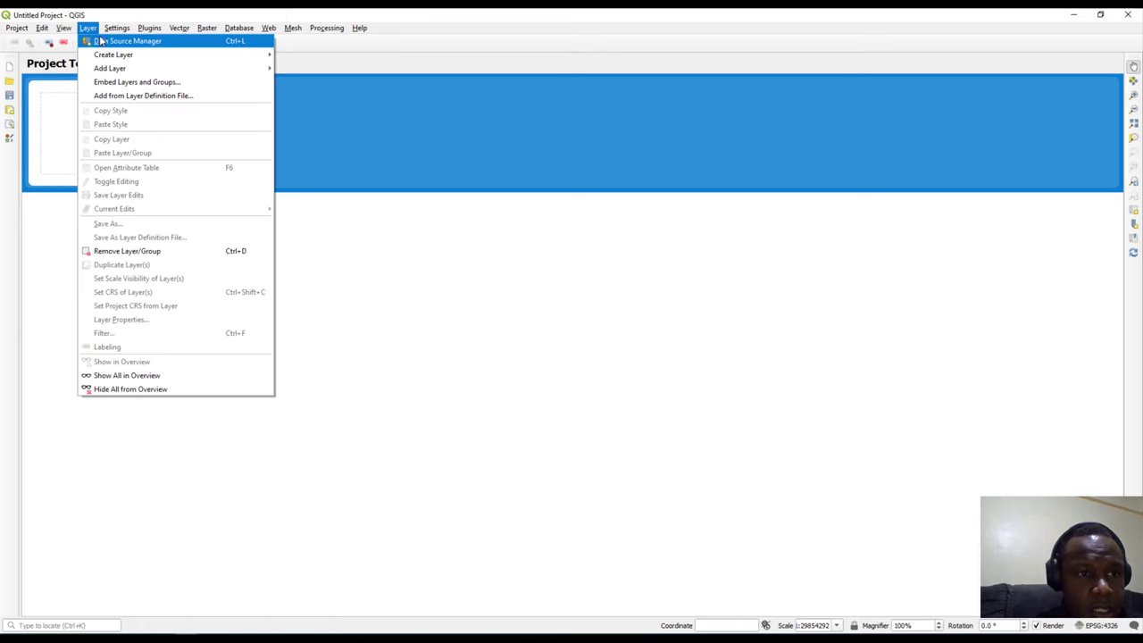
mouse_move(259, 430)
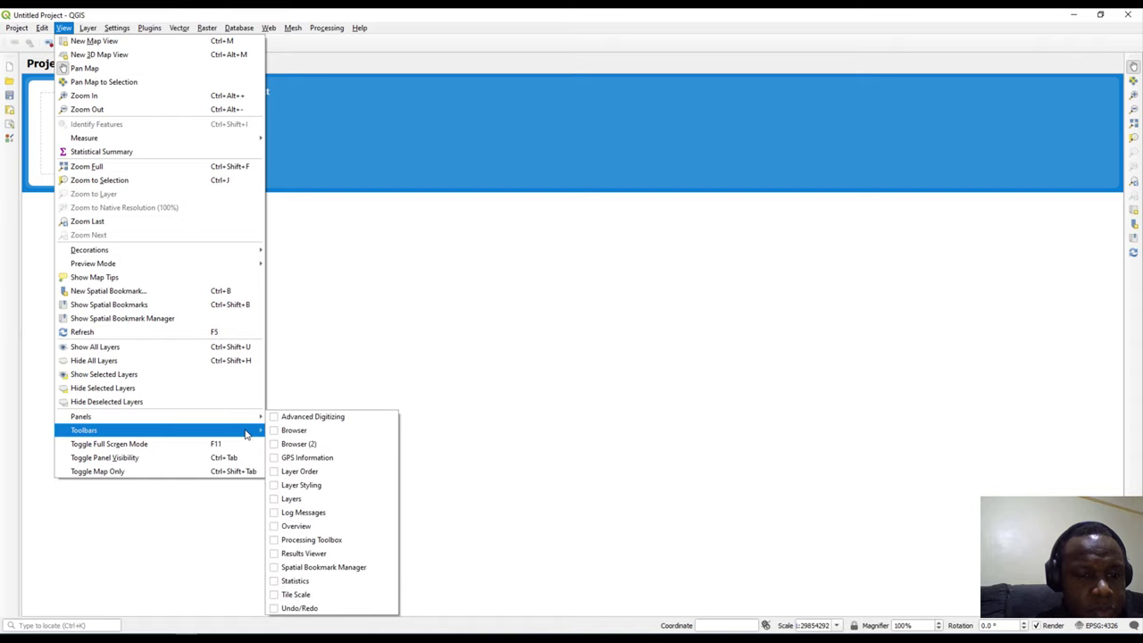
left_click(275, 514)
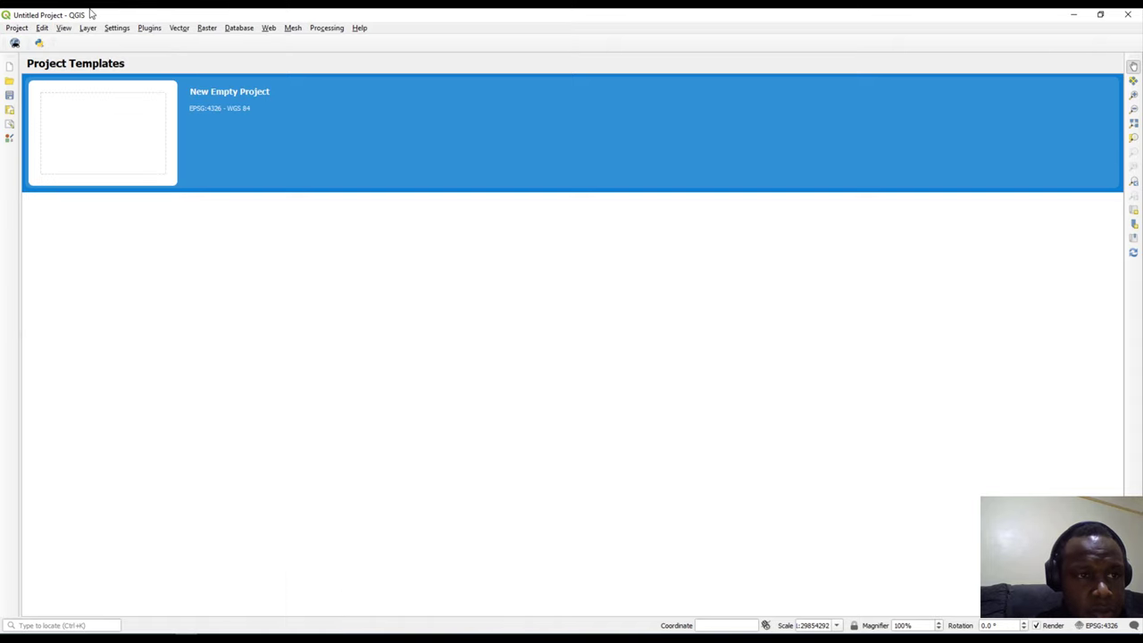
left_click(67, 27)
mouse_move(229, 431)
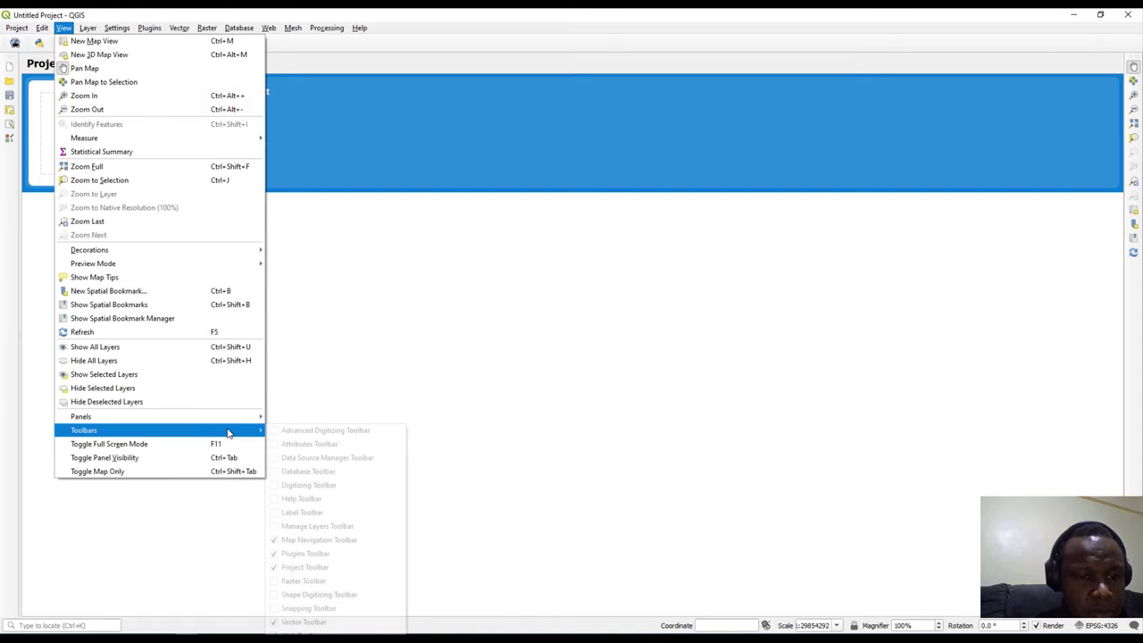
left_click(290, 540)
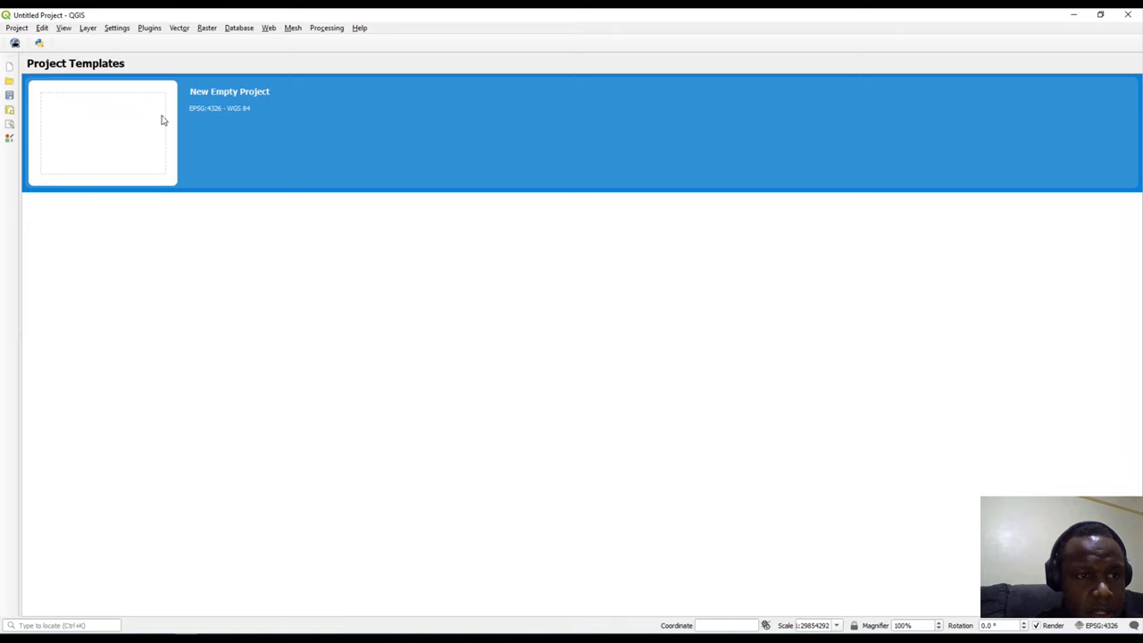
Hide the Plugins Toolbar
left_click(69, 34)
mouse_move(223, 431)
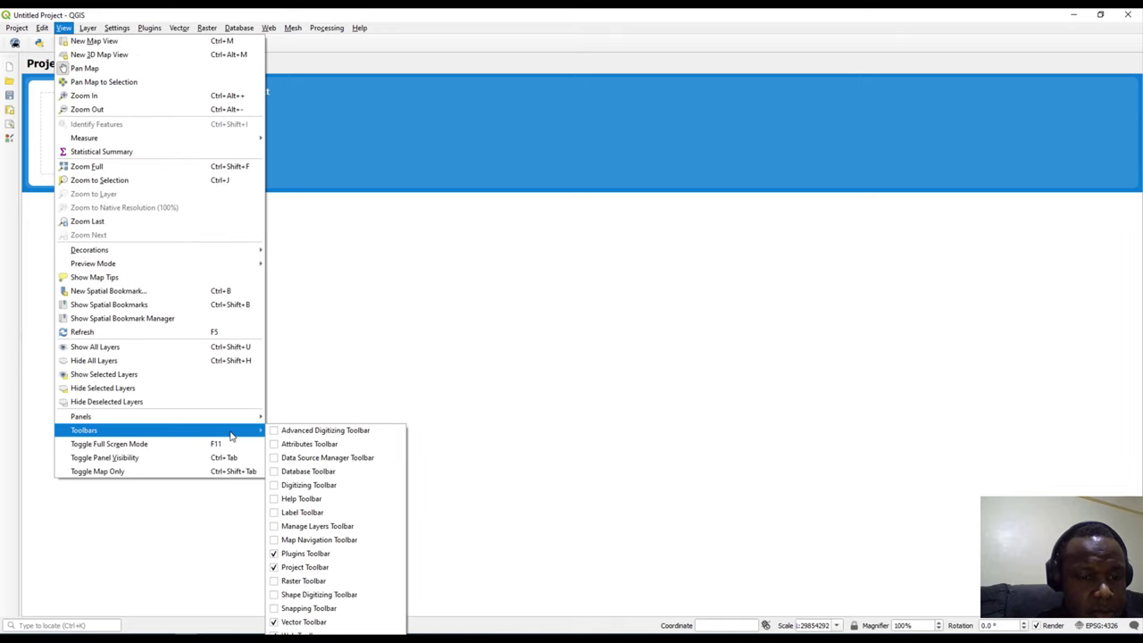
left_click(290, 540)
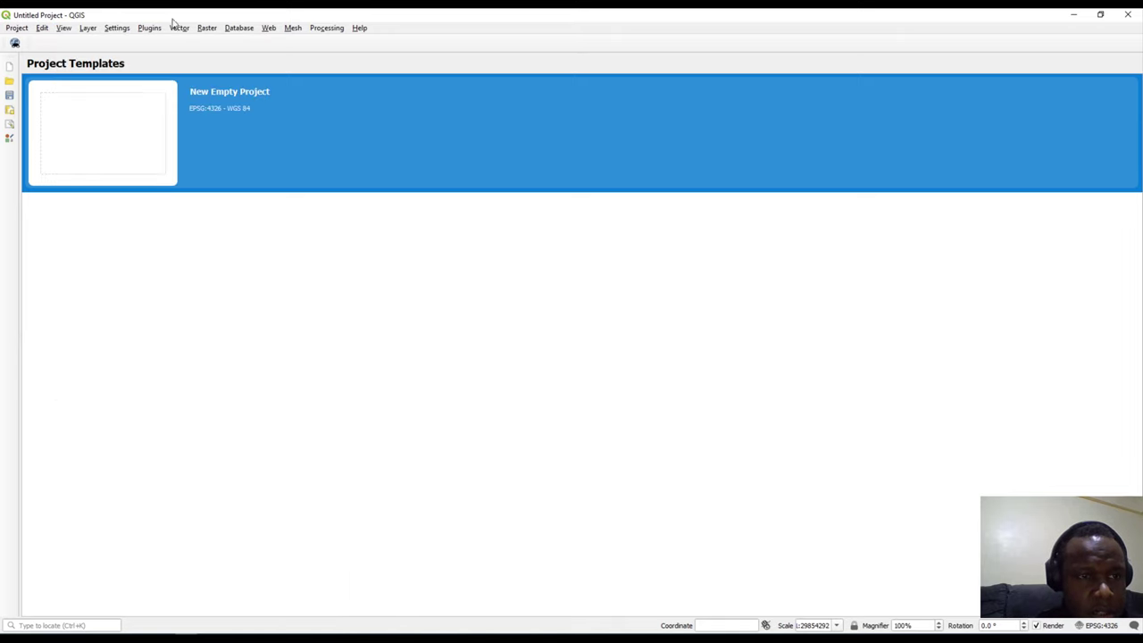
Hide the Project Toolbar and the Vector Toolbar
left_click(88, 27)
mouse_move(63, 27)
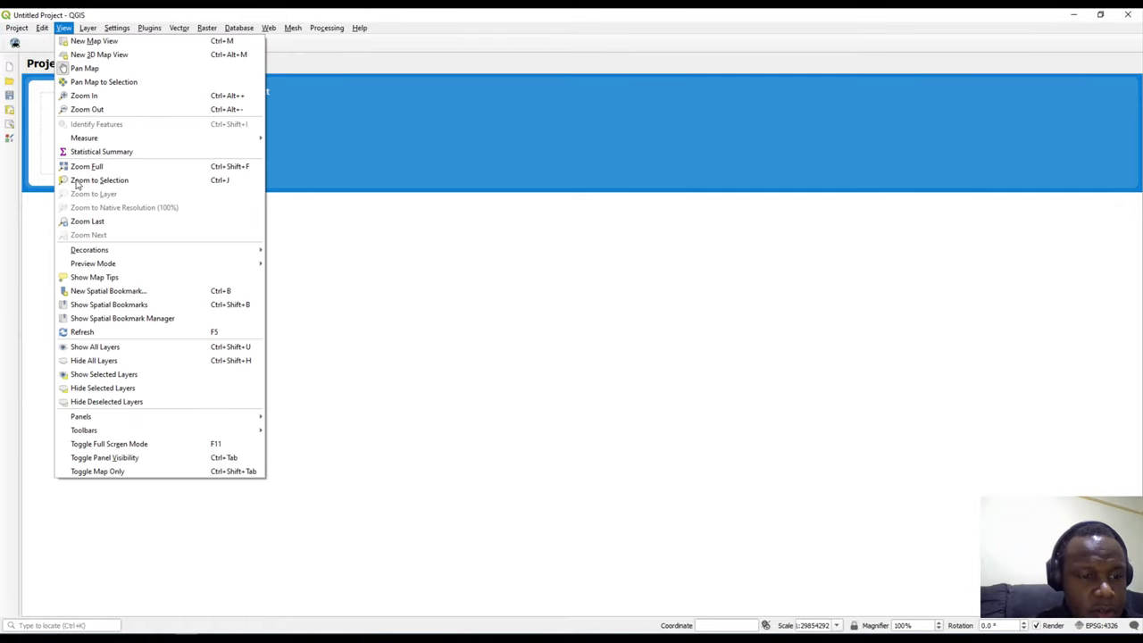
mouse_move(232, 431)
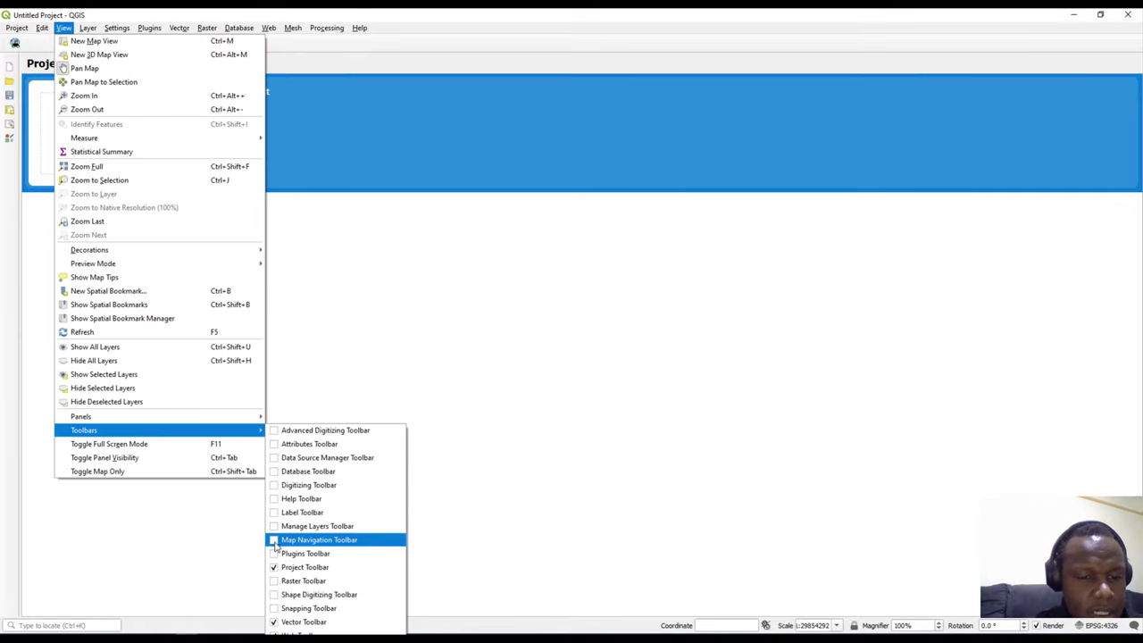
left_click(294, 567)
left_click(64, 27)
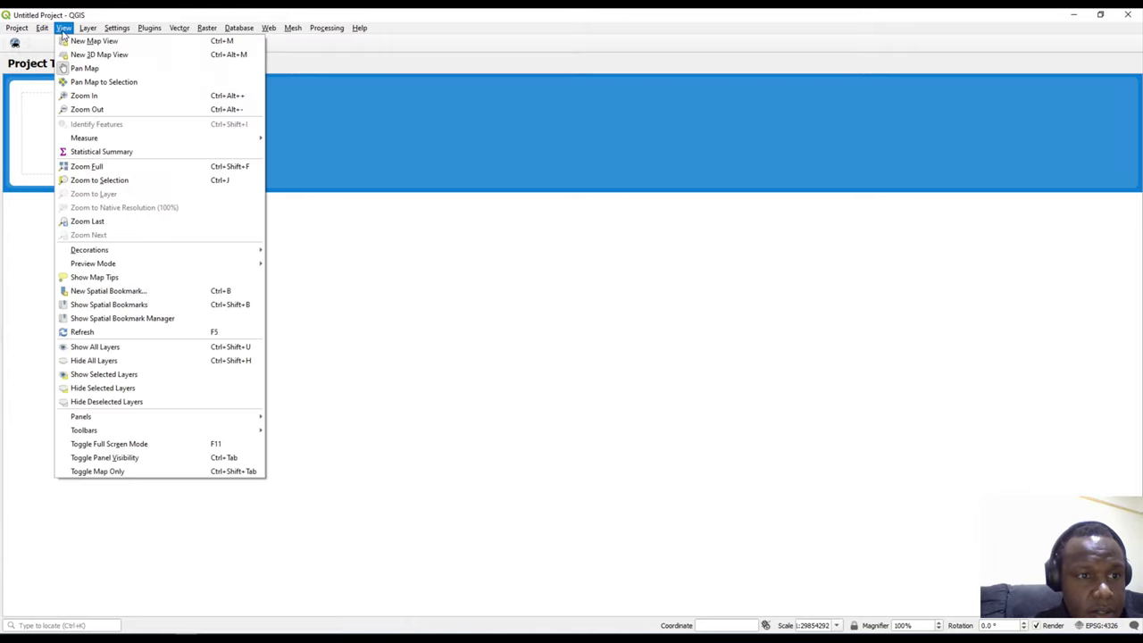
mouse_move(212, 430)
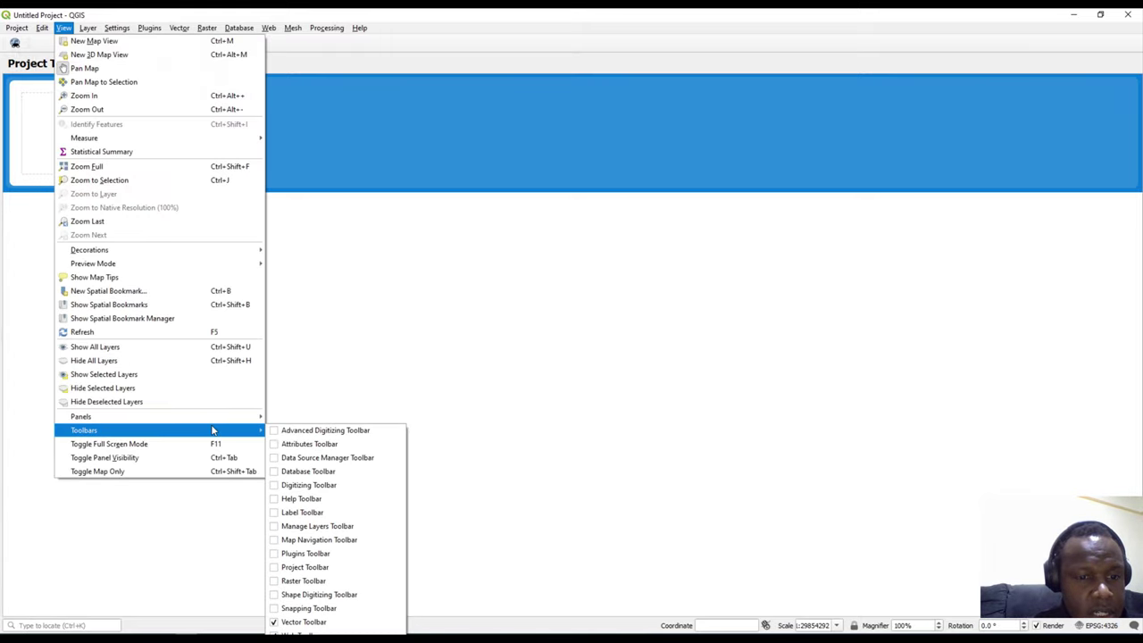
left_click(271, 619)
Hide the Web Toolbar
left_click(63, 28)
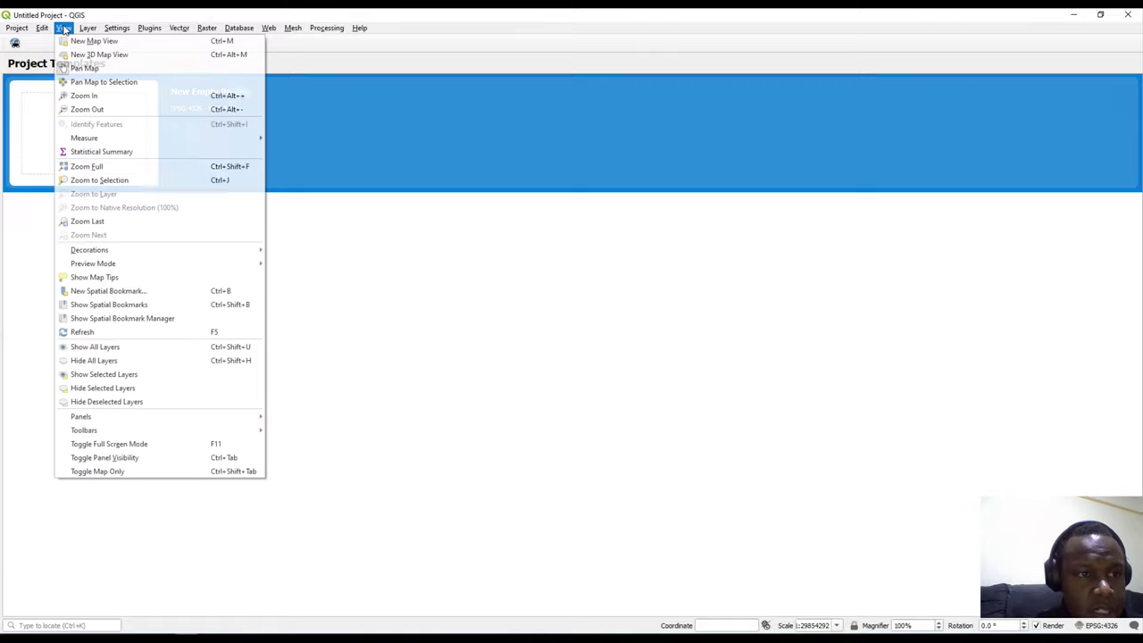
mouse_move(205, 430)
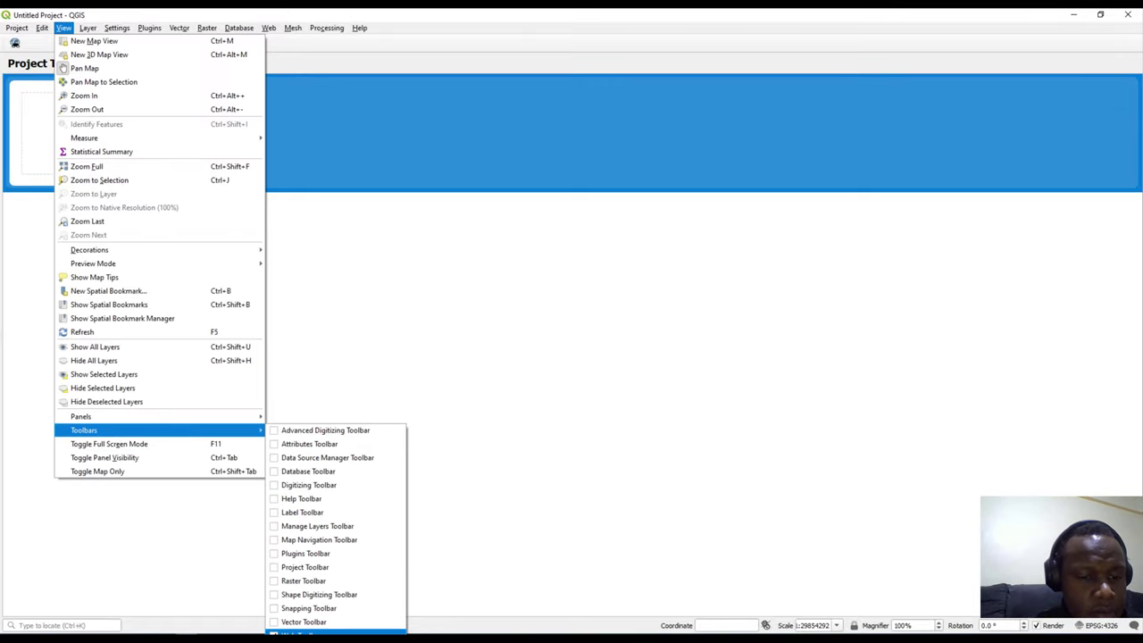
left_click(299, 621)
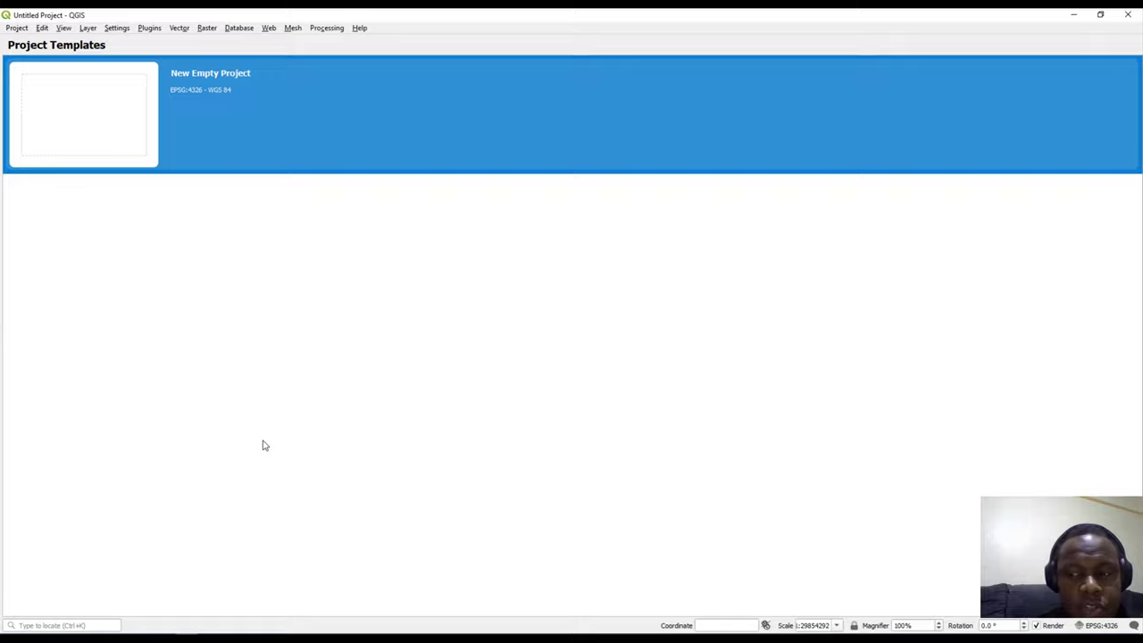
Show the Vector Toolbar again and dock it vertically beside the project templates area
left_click(64, 28)
mouse_move(229, 430)
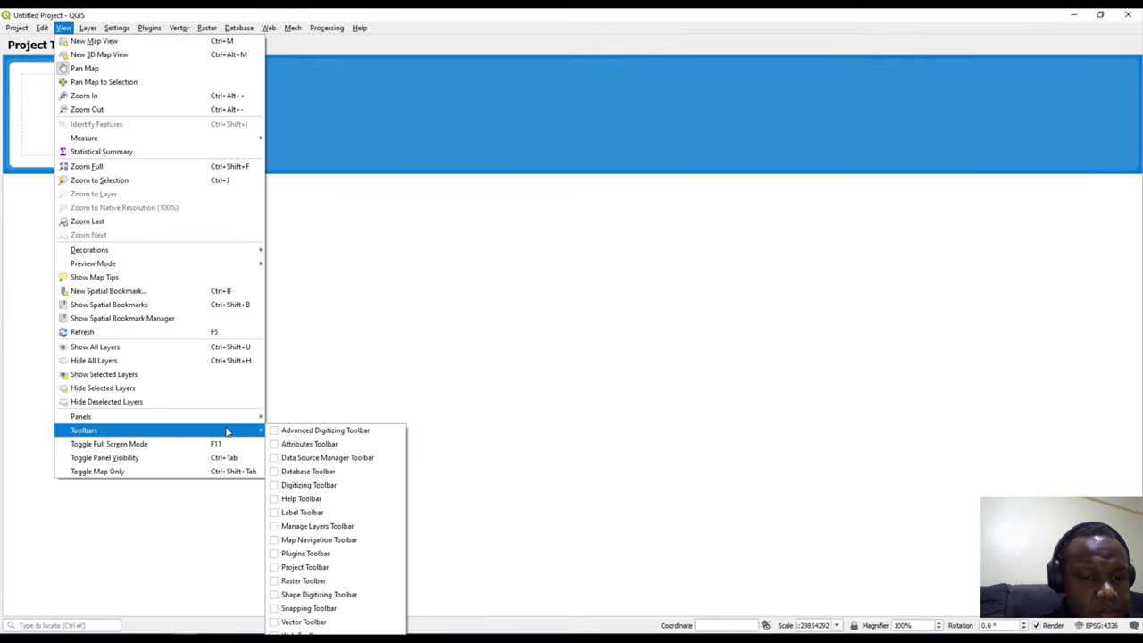
left_click(275, 628)
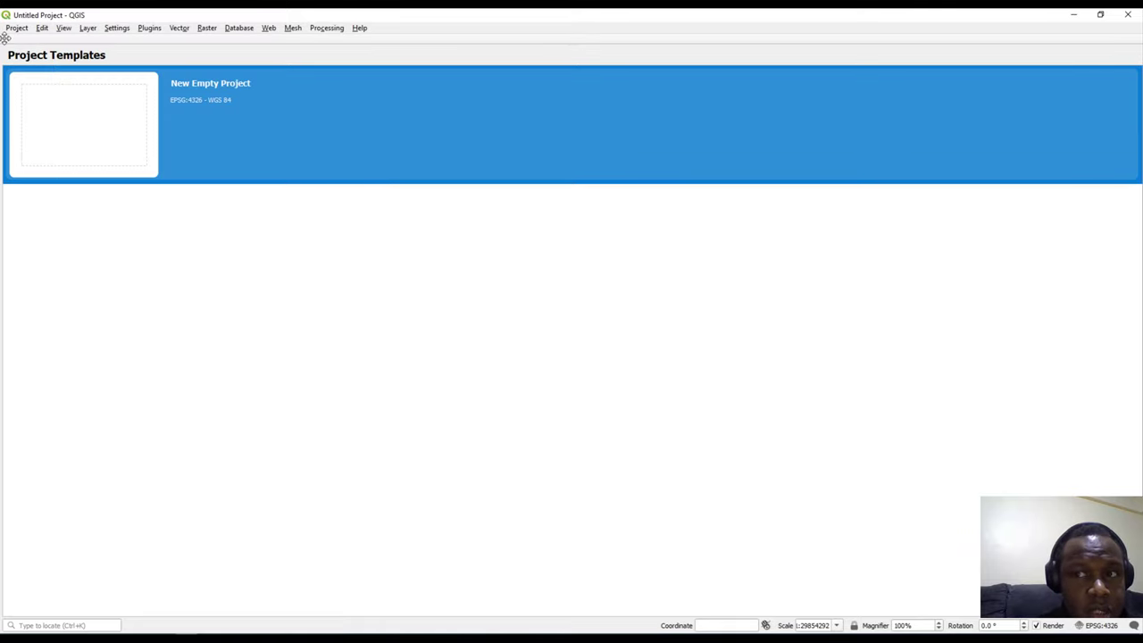
left_click_drag(4, 37, 2, 302)
left_click_drag(4, 40, 4, 134)
Show the Raster Toolbar
left_click(86, 28)
mouse_move(63, 27)
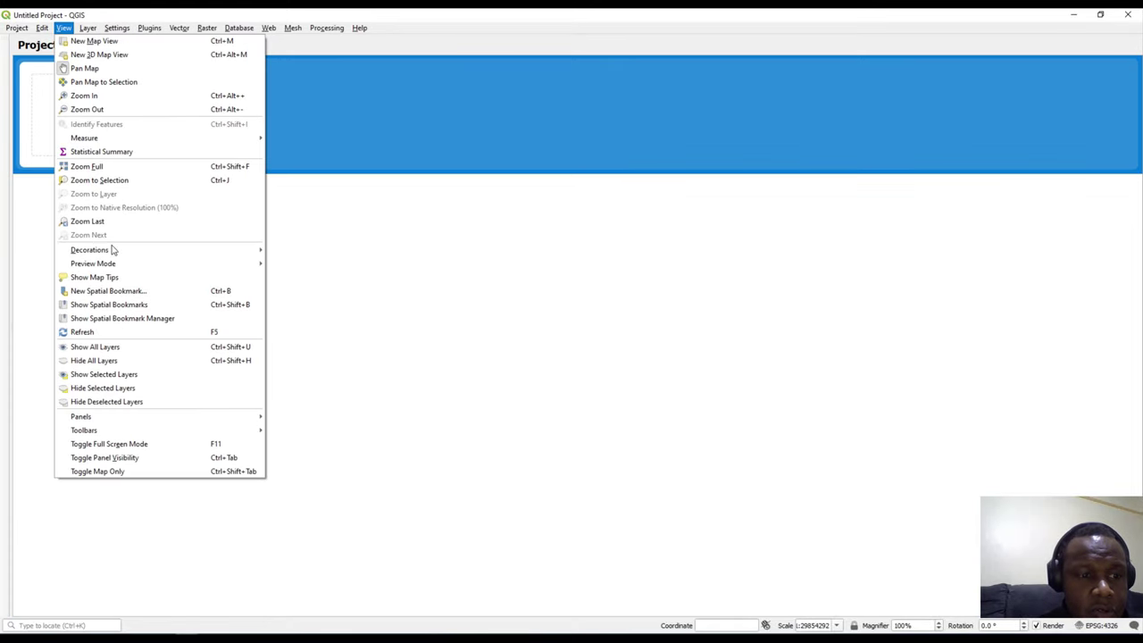
mouse_move(198, 421)
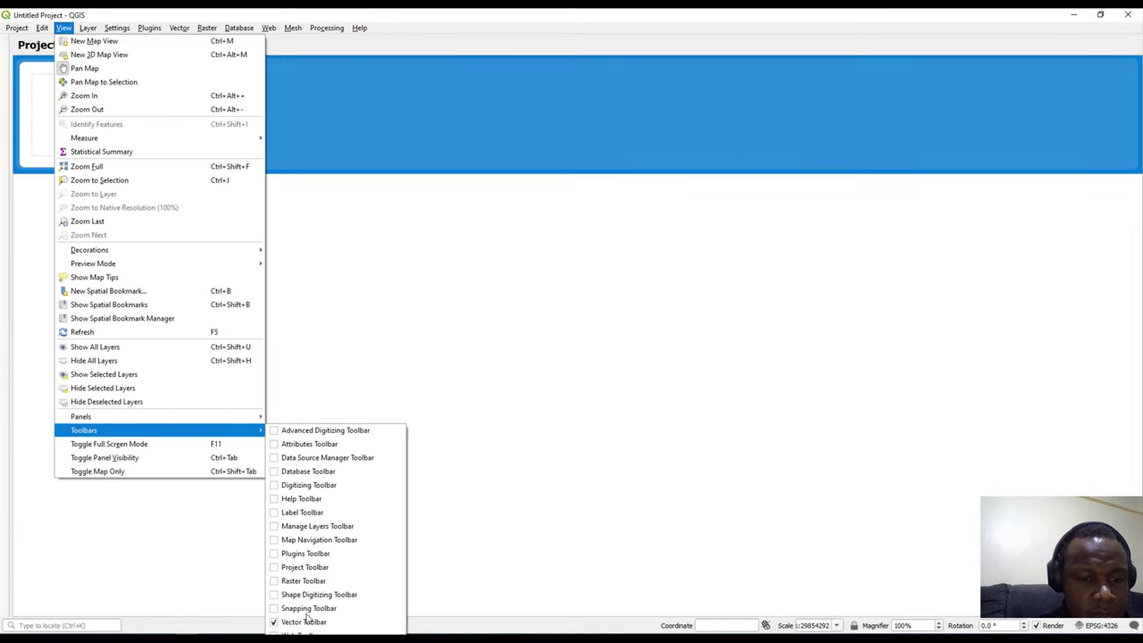
left_click(279, 583)
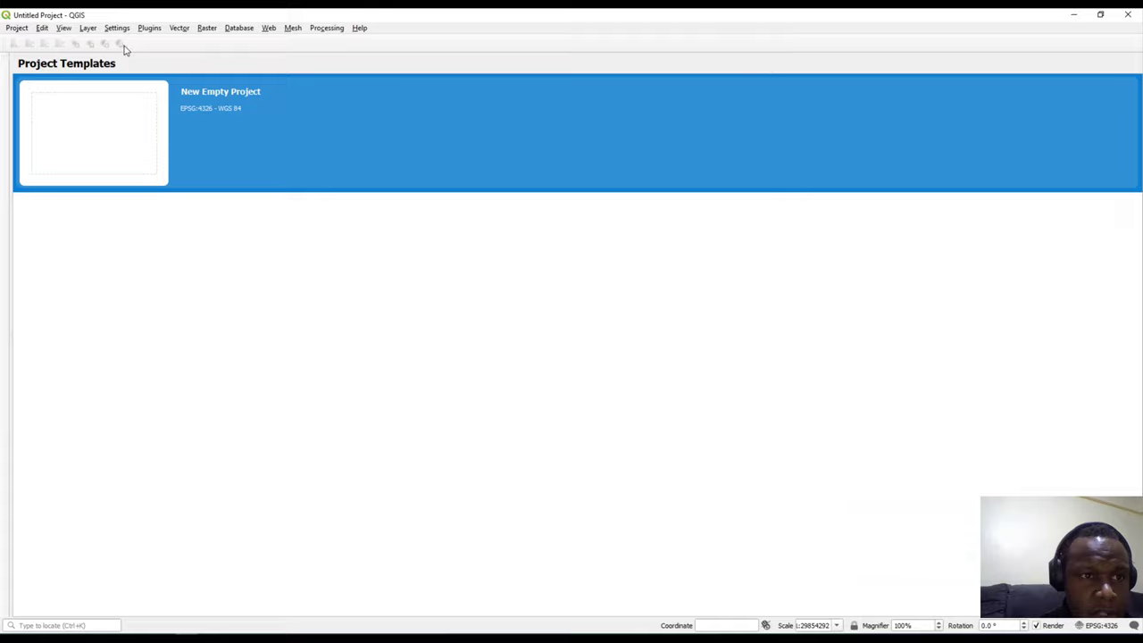
Show the Map Navigation Toolbar and dock it horizontally in a row beneath the Raster Toolbar
left_click(63, 27)
mouse_move(221, 434)
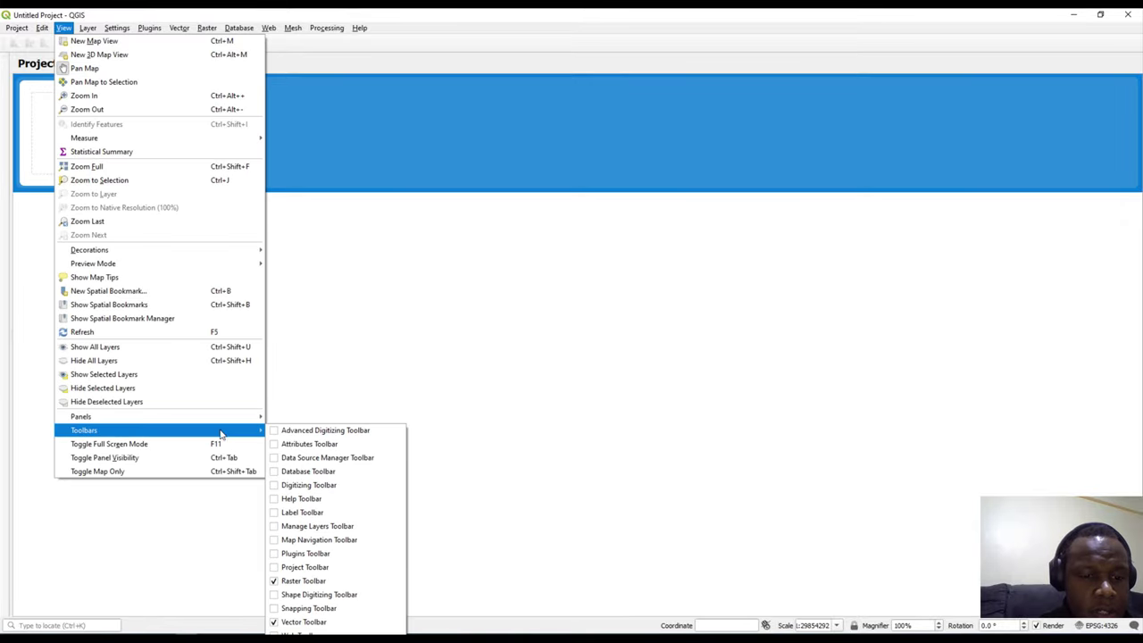
left_click(284, 540)
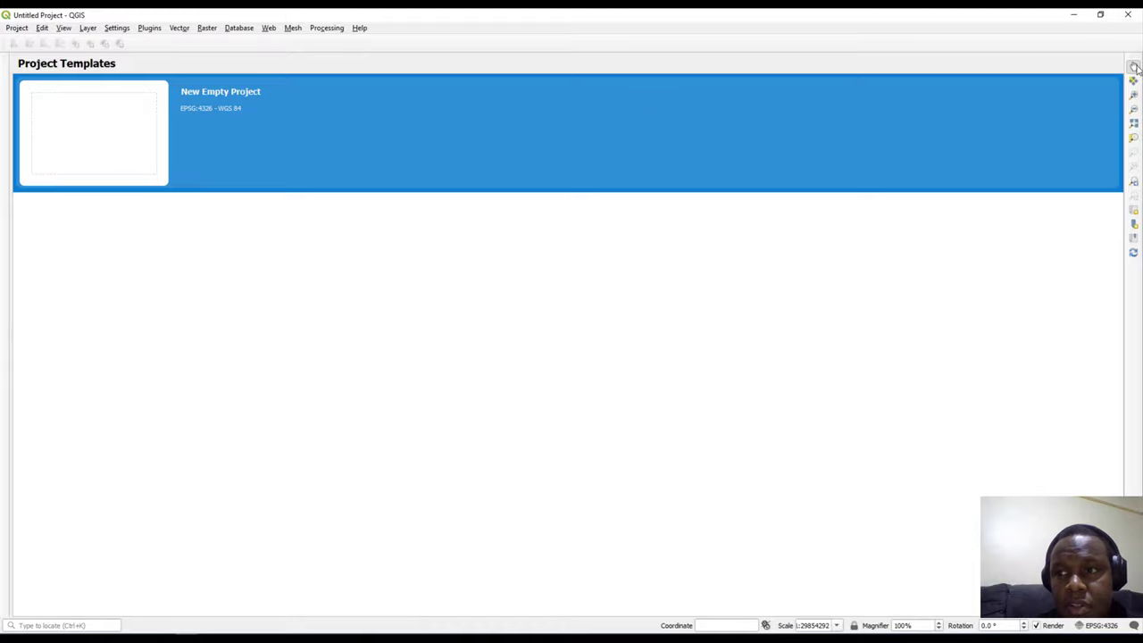
left_click_drag(1133, 58, 271, 73)
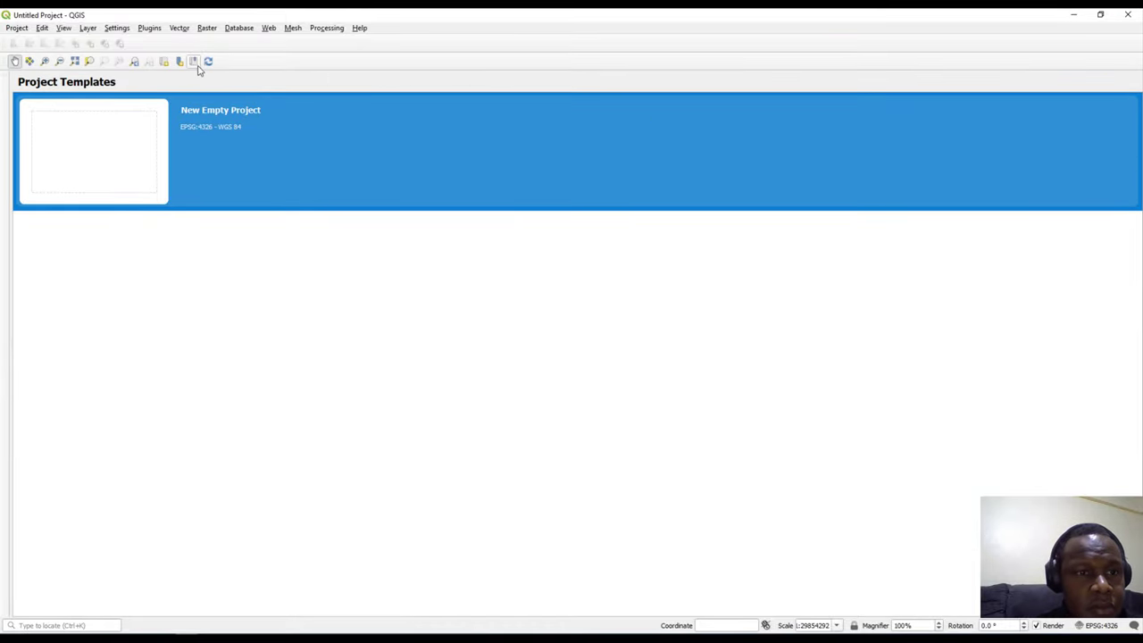
Show the Project Toolbar, dock it beside the Raster Toolbar, and move the Vector Toolbar into the Map Navigation Toolbar's row
left_click(87, 28)
mouse_move(61, 31)
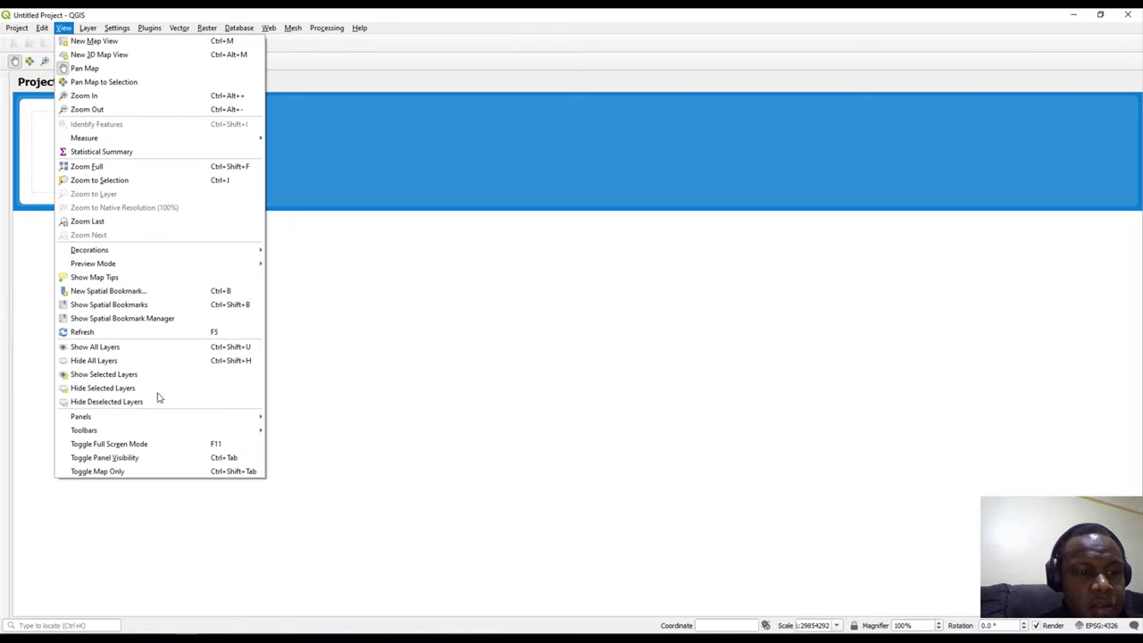
mouse_move(170, 430)
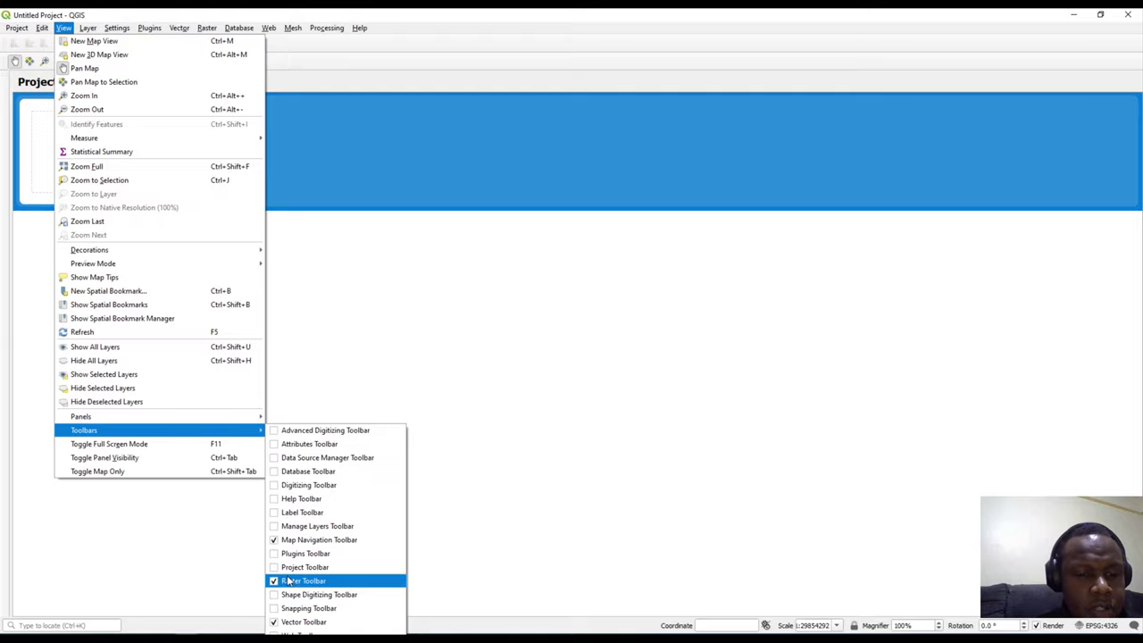
left_click(279, 569)
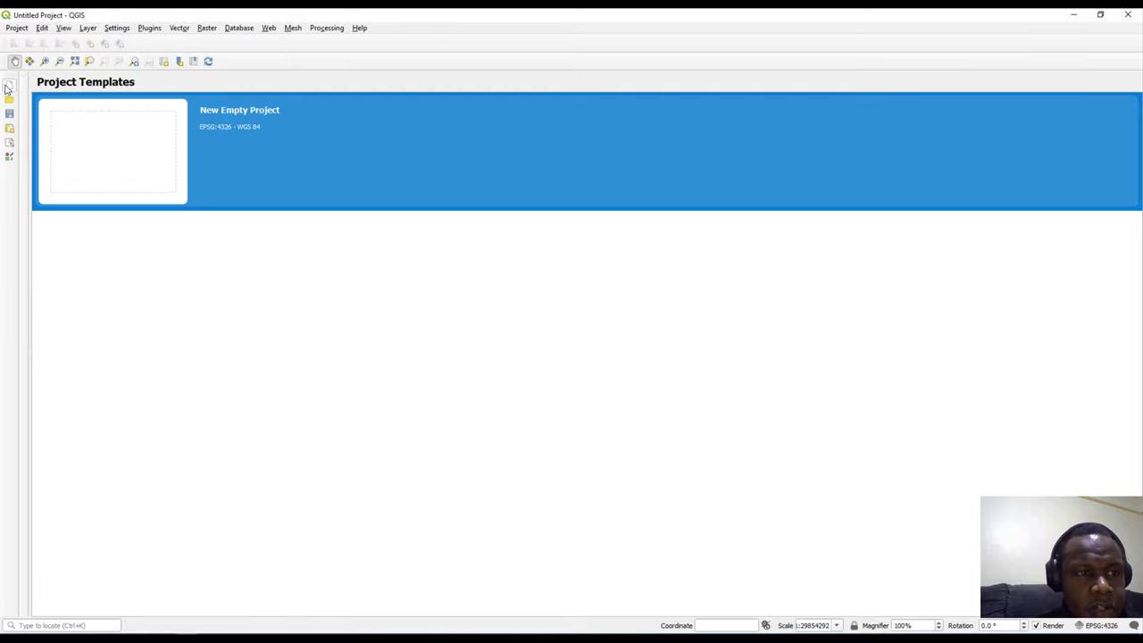
left_click_drag(8, 84, 143, 45)
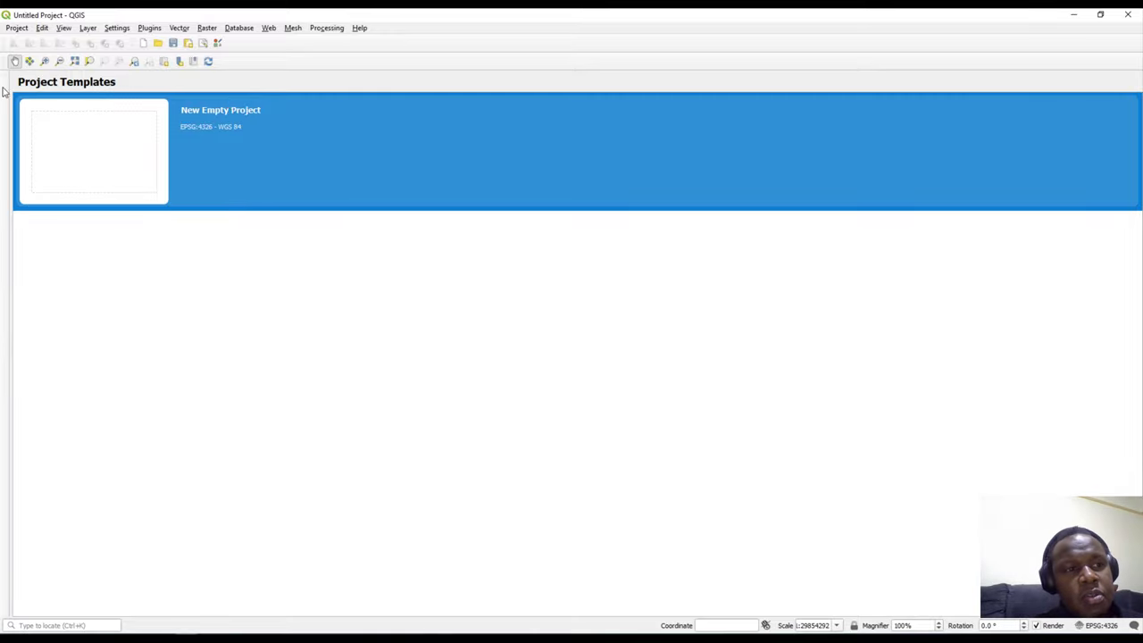
left_click_drag(3, 77, 276, 57)
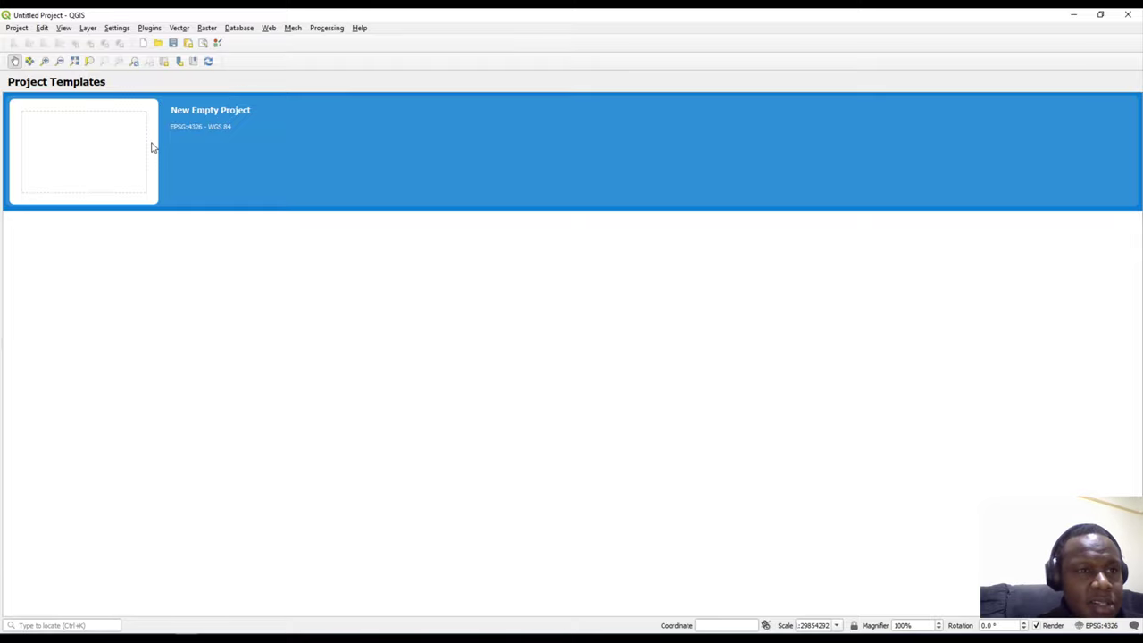
Open the Data Source Manager and examine its Vector, Raster and GeoNode pages and the list of source types
left_click(87, 30)
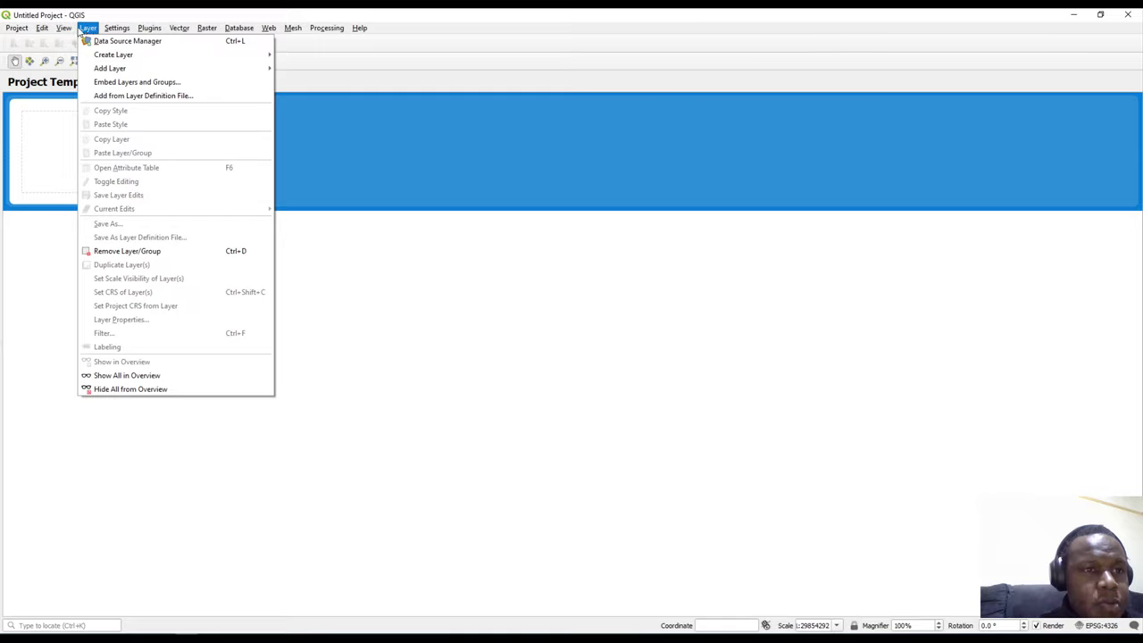
left_click(147, 45)
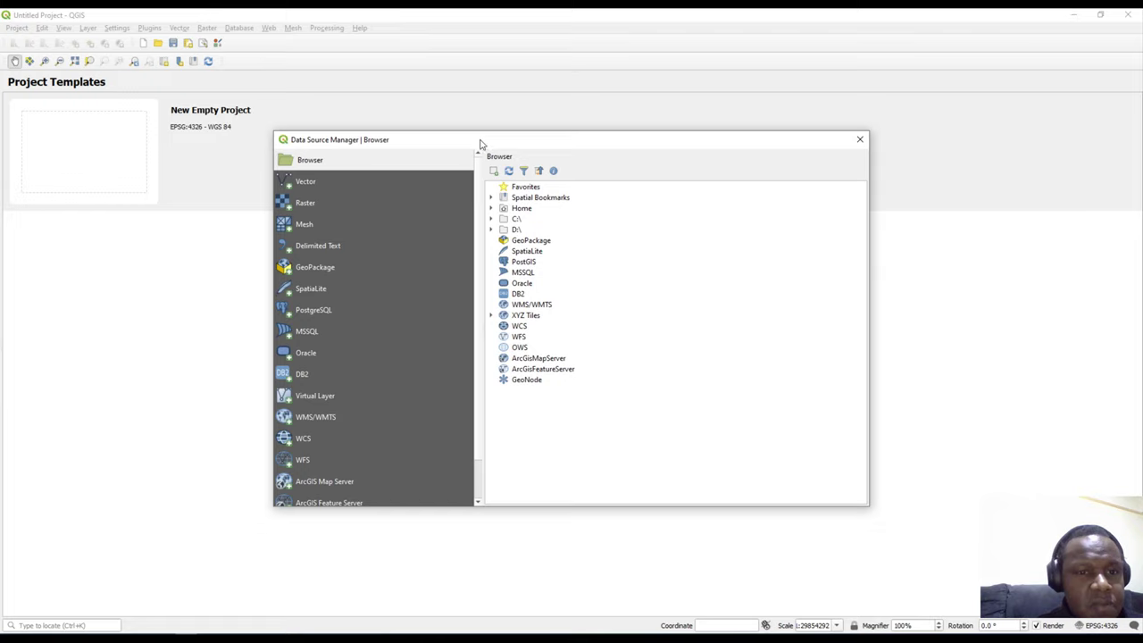
left_click_drag(480, 142, 362, 119)
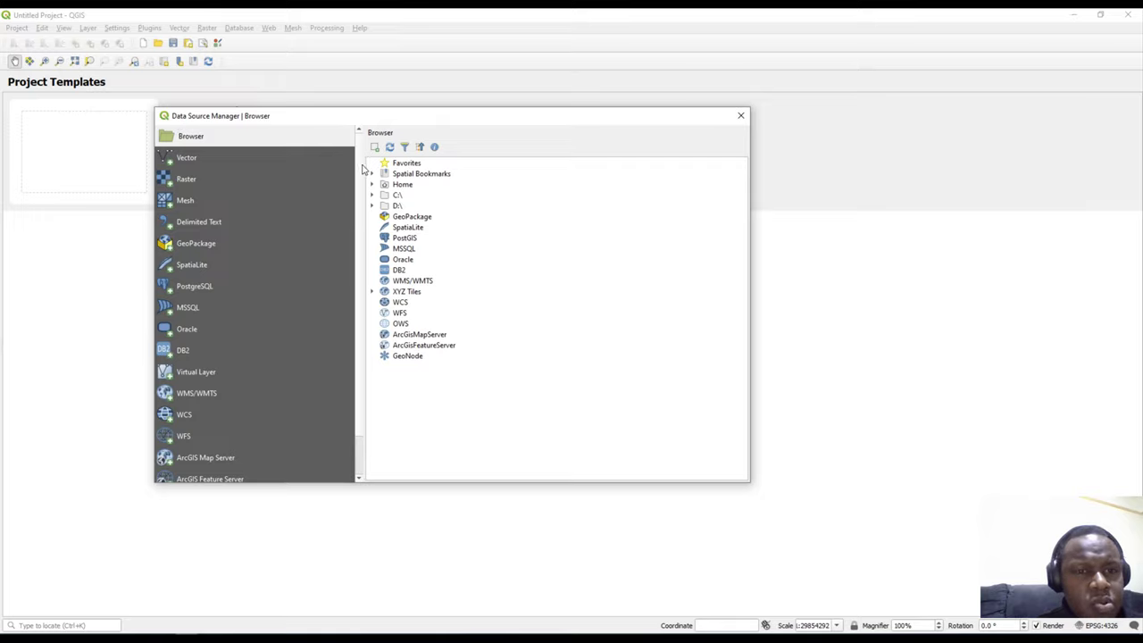
left_click(187, 159)
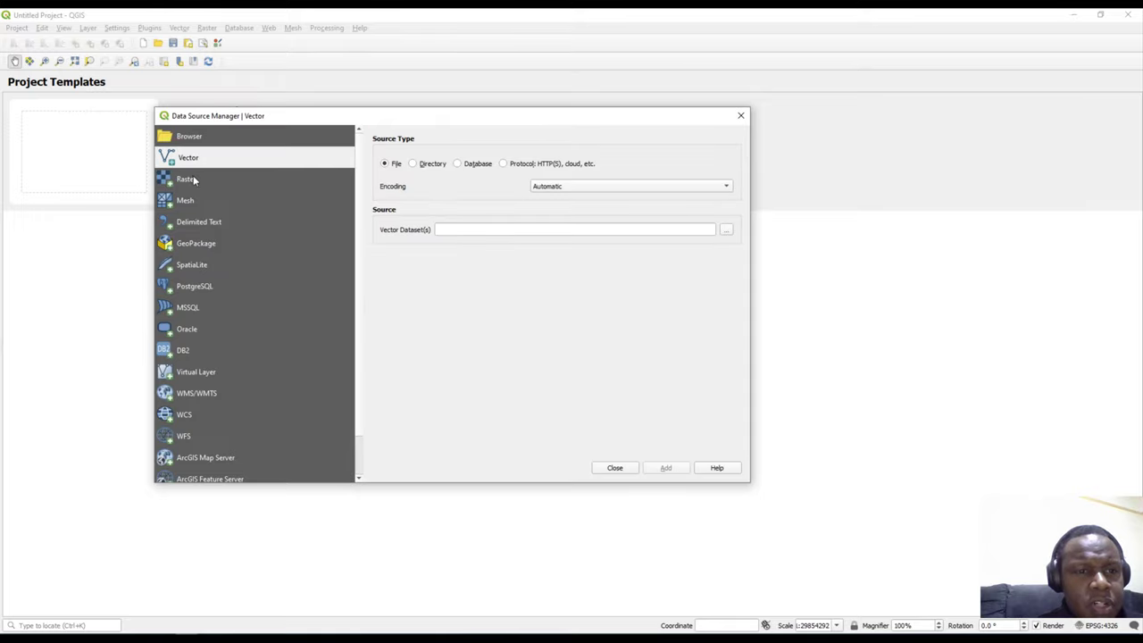
left_click(194, 179)
left_click(190, 162)
left_click(192, 182)
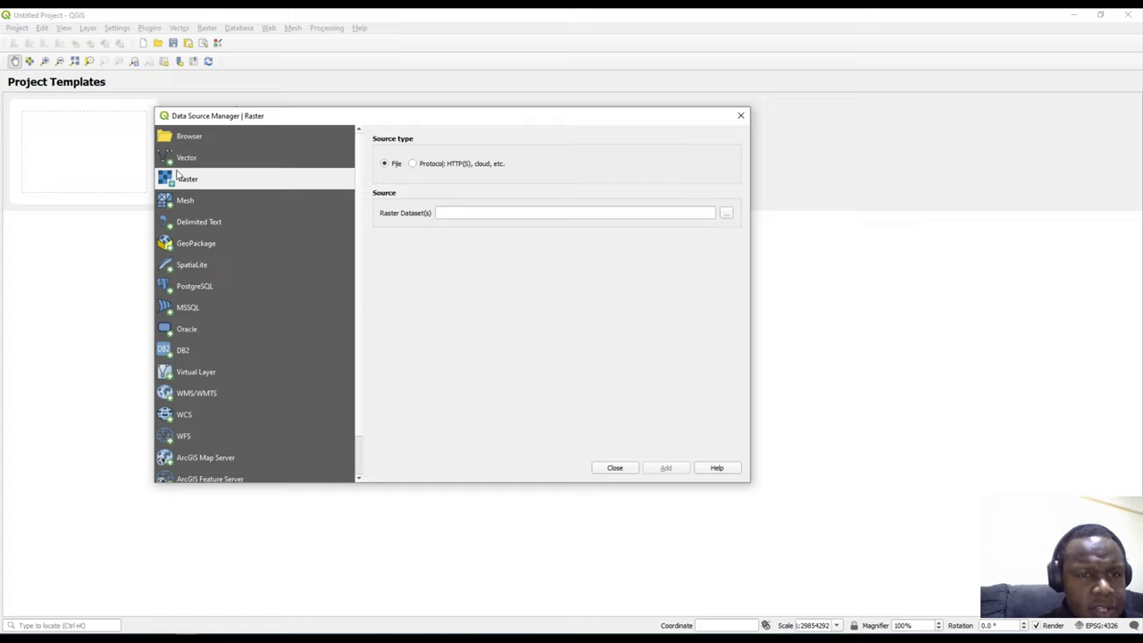
left_click(199, 160)
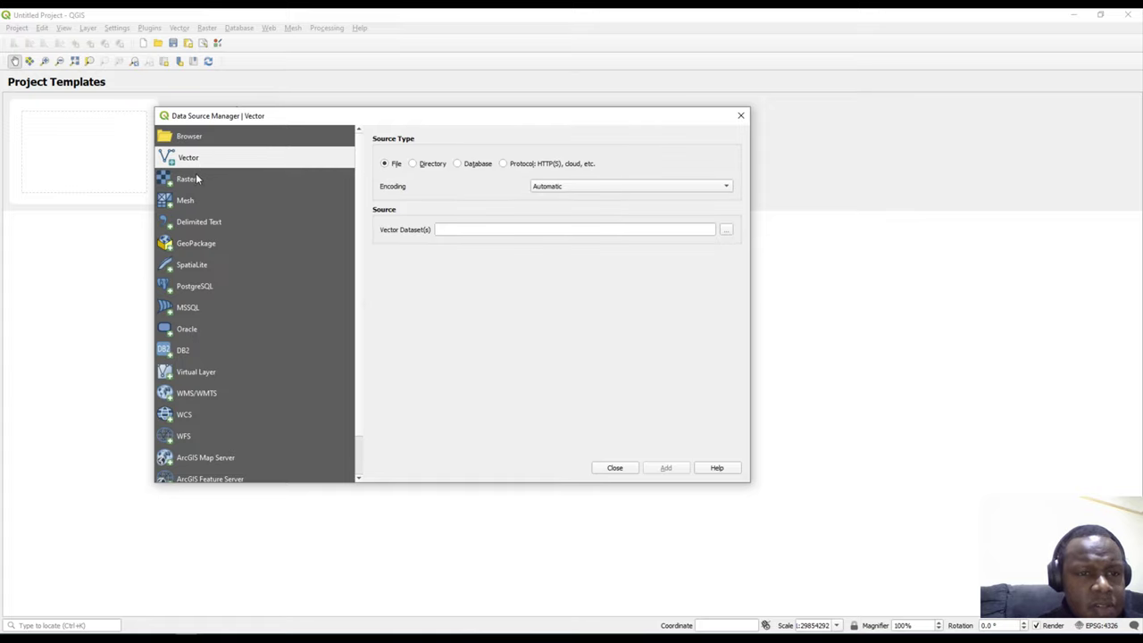
left_click(198, 181)
scroll(258, 408, "down", 1)
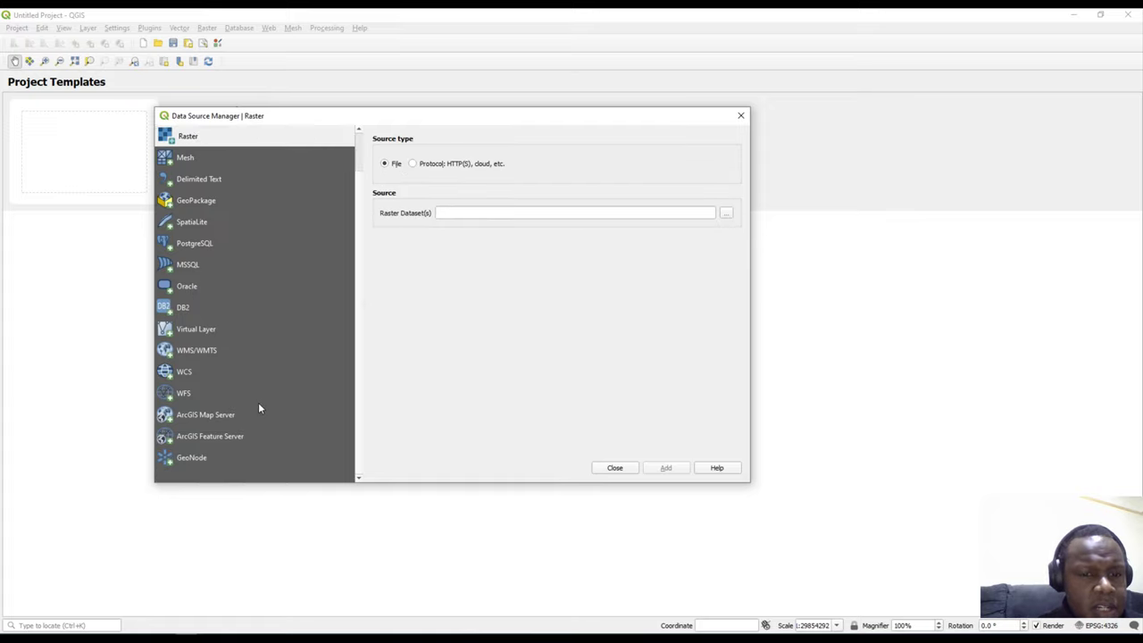
left_click(182, 461)
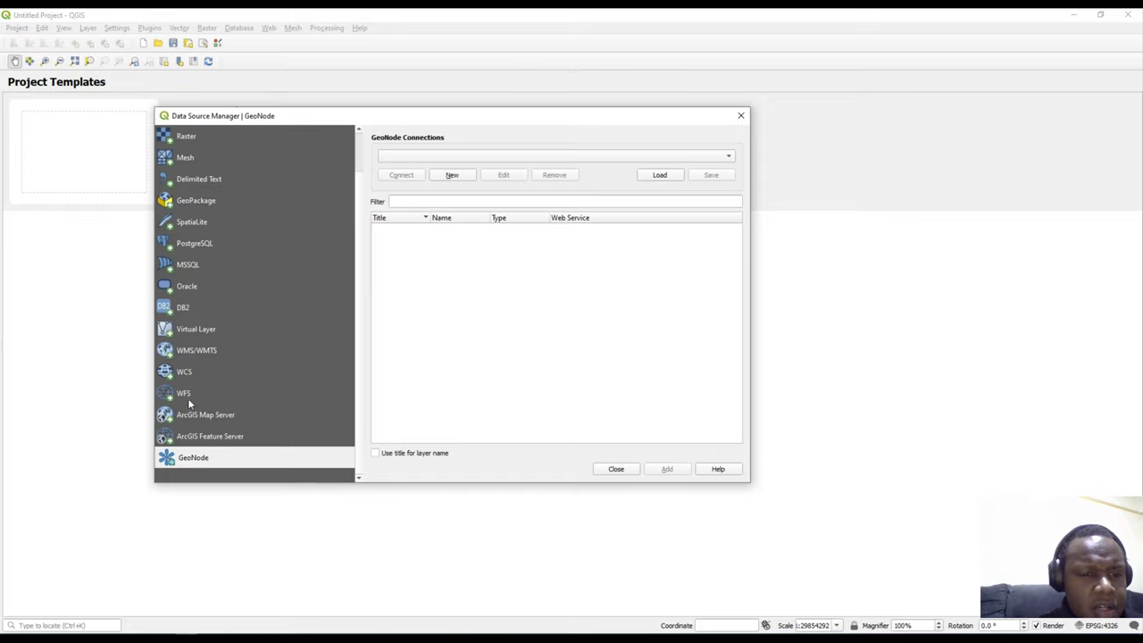
scroll(234, 447, "up", 1)
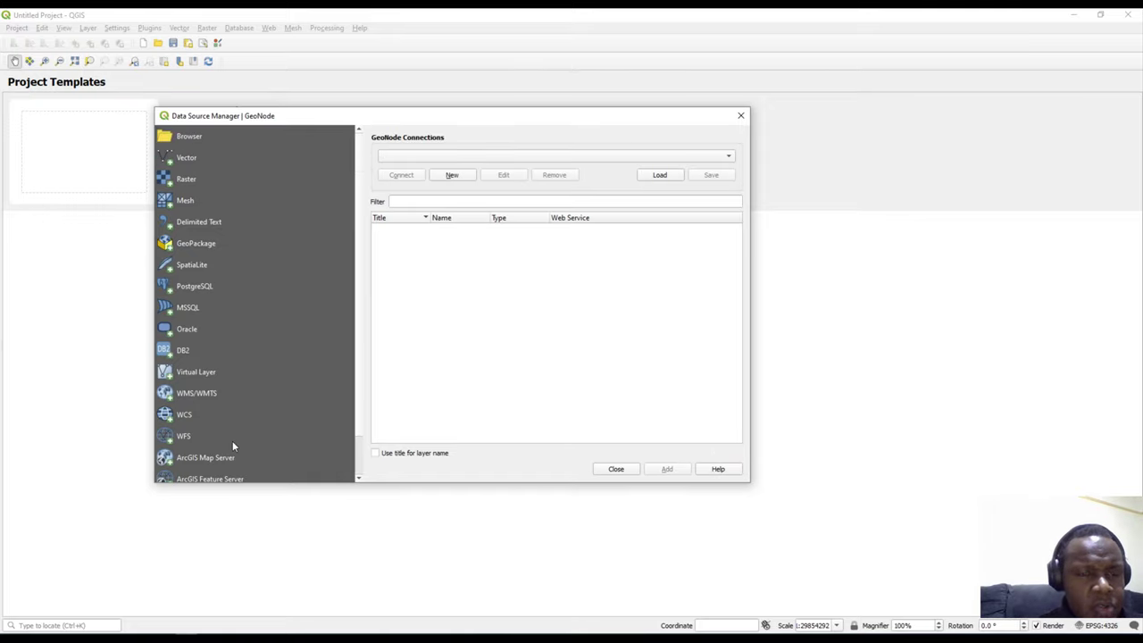
Add the OpenStreetMap layer from XYZ Tiles in the data source Browser to the project and close the Data Source Manager
left_click(185, 138)
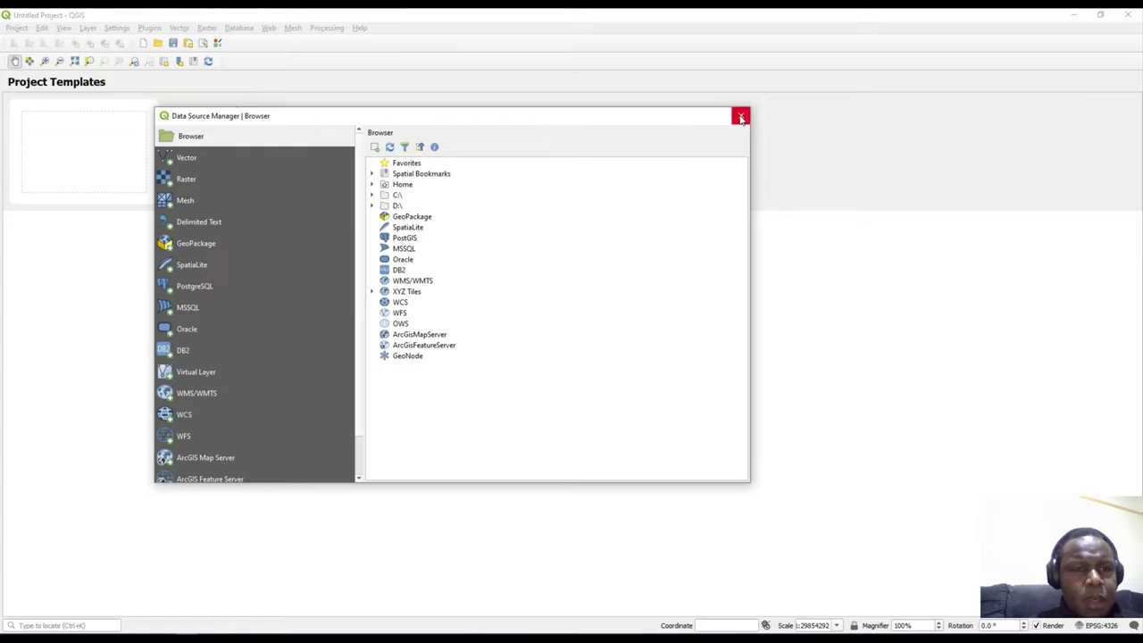
left_click(372, 292)
double_click(414, 304)
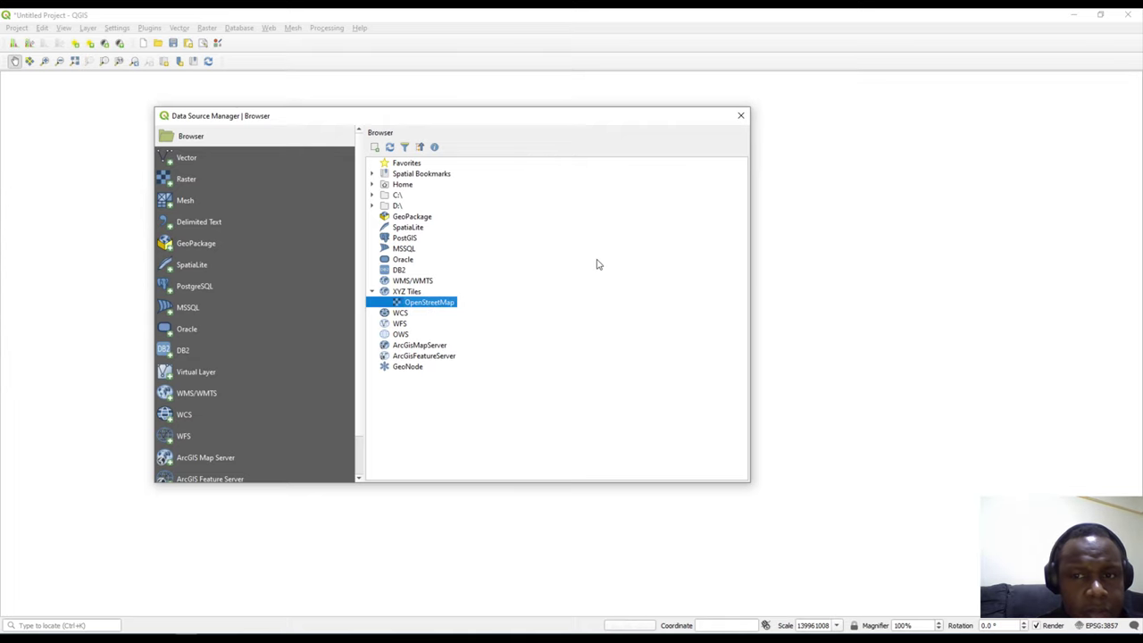
left_click(742, 117)
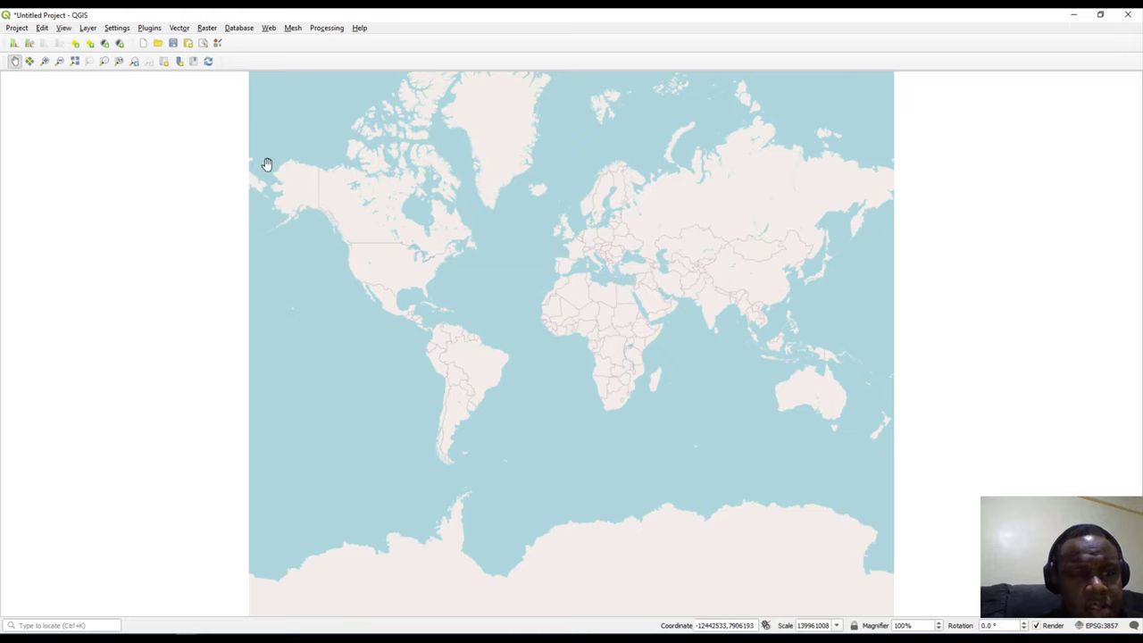
Reopen the Data Source Manager to review its Browser page, and close it
left_click(87, 29)
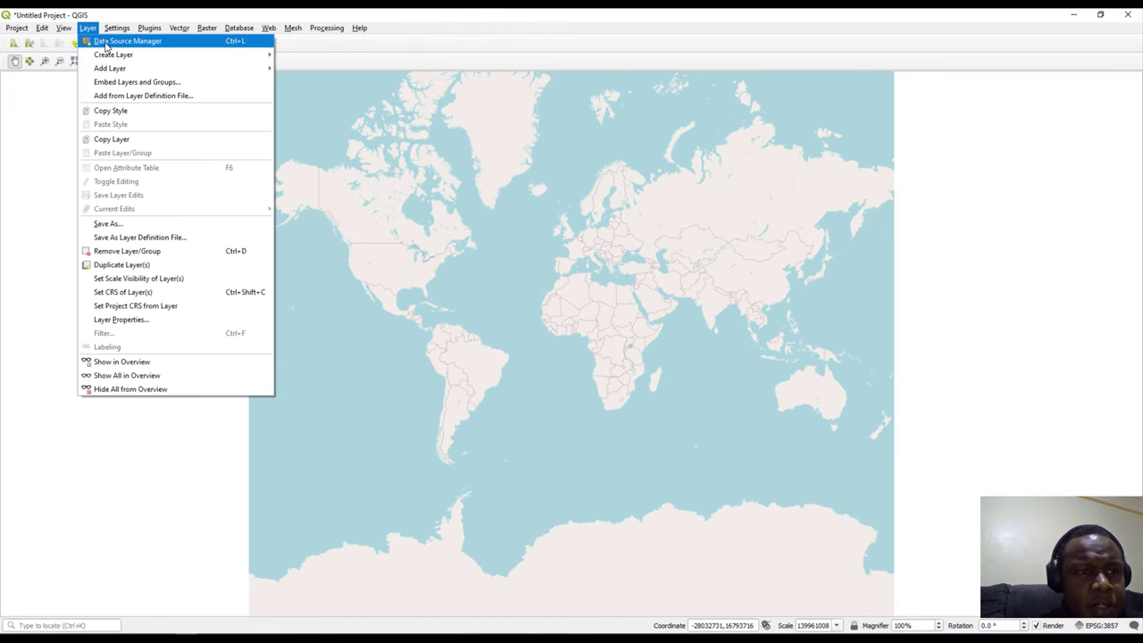
left_click(120, 41)
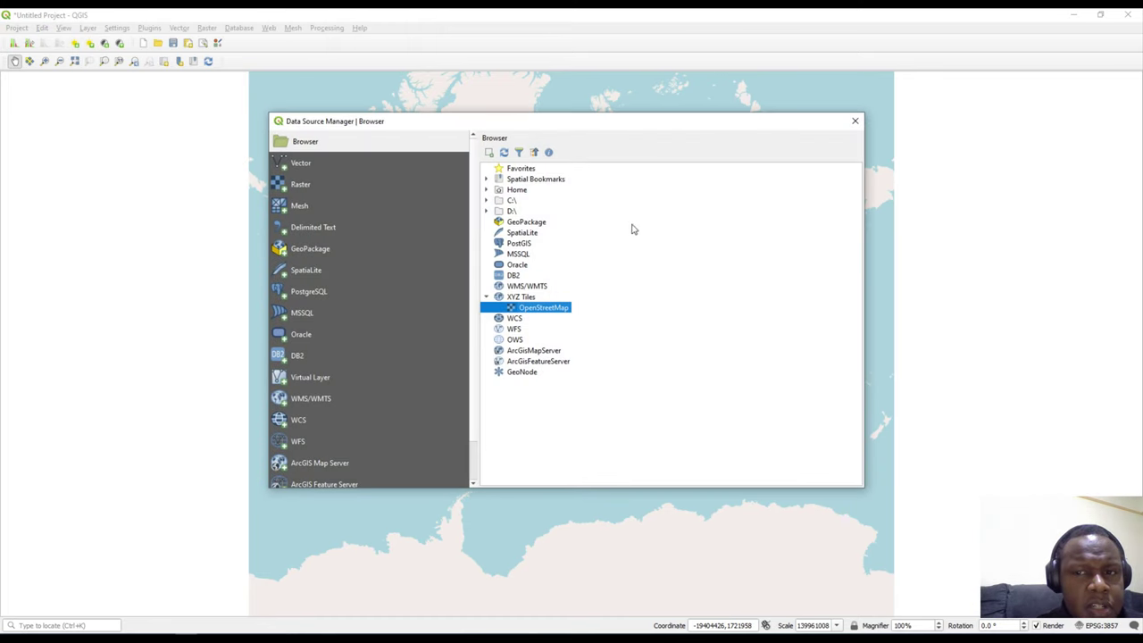
left_click(855, 123)
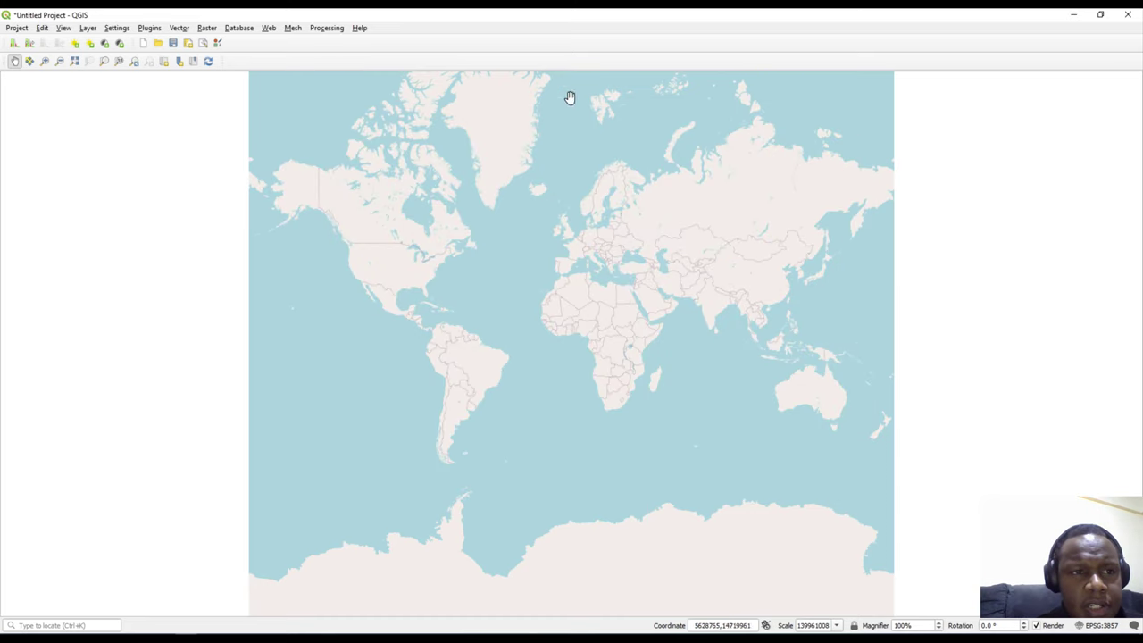
Review the user profile options, open the Style Manager to examine its symbol styles, and close it
left_click(117, 28)
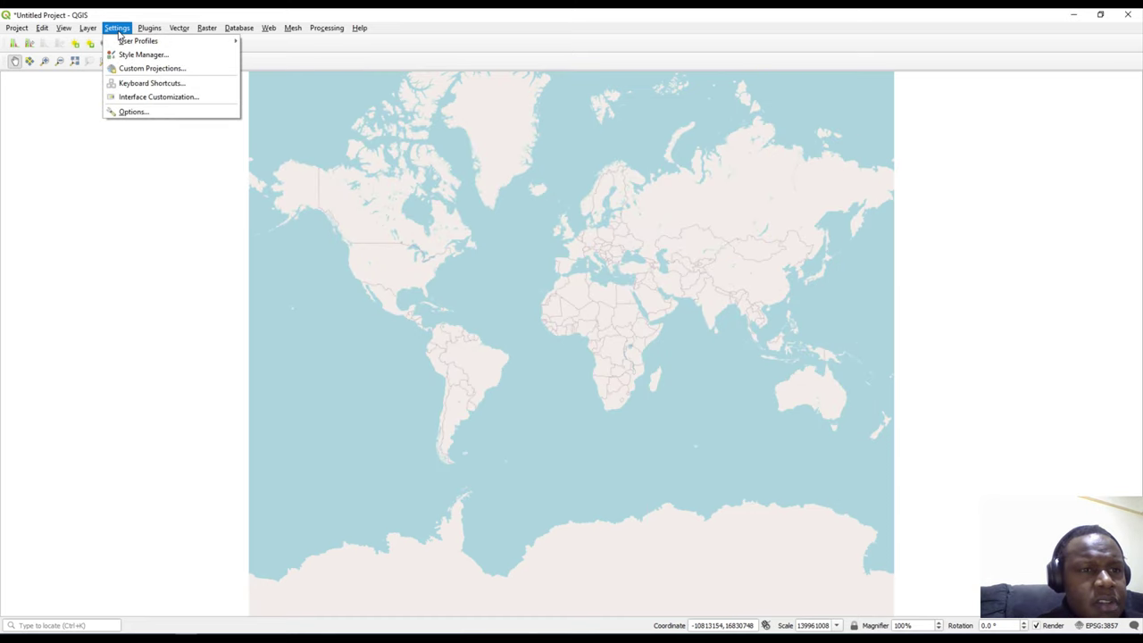
mouse_move(93, 31)
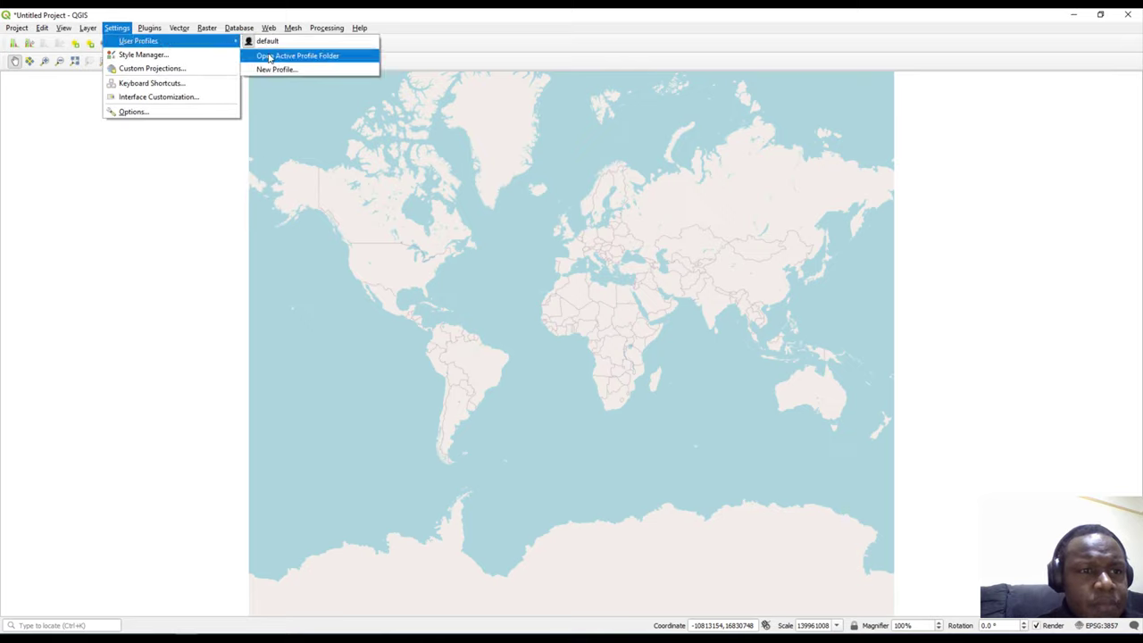
left_click(142, 55)
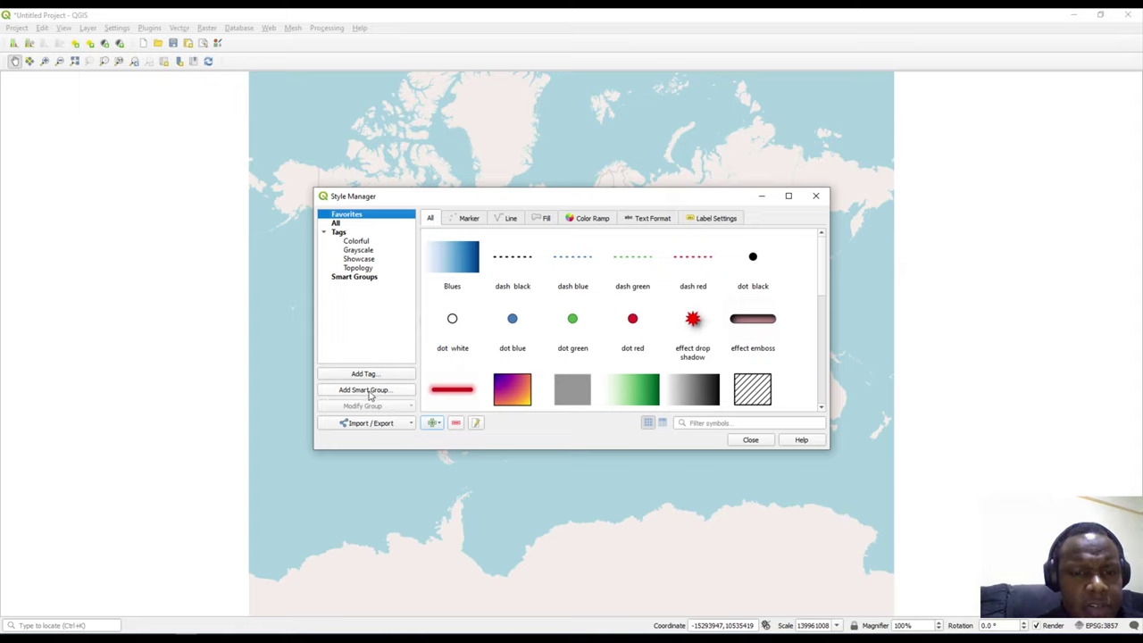
left_click(817, 197)
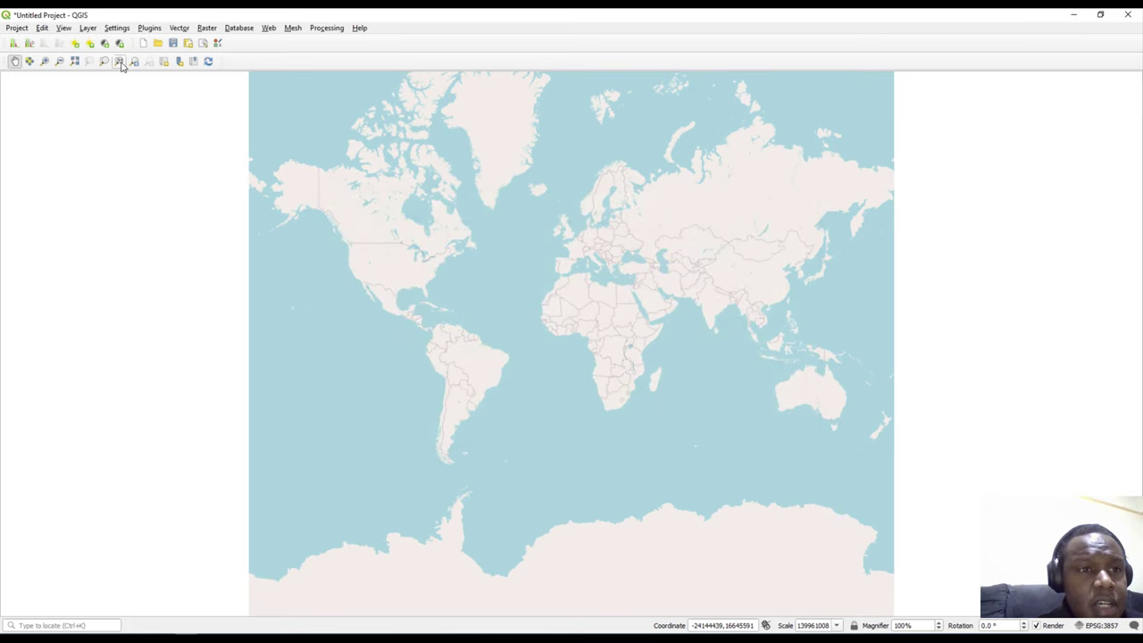
Open the Keyboard Shortcuts dialog, look through the listed actions such as Add Circle from 3 Tangents, and close it
left_click(148, 28)
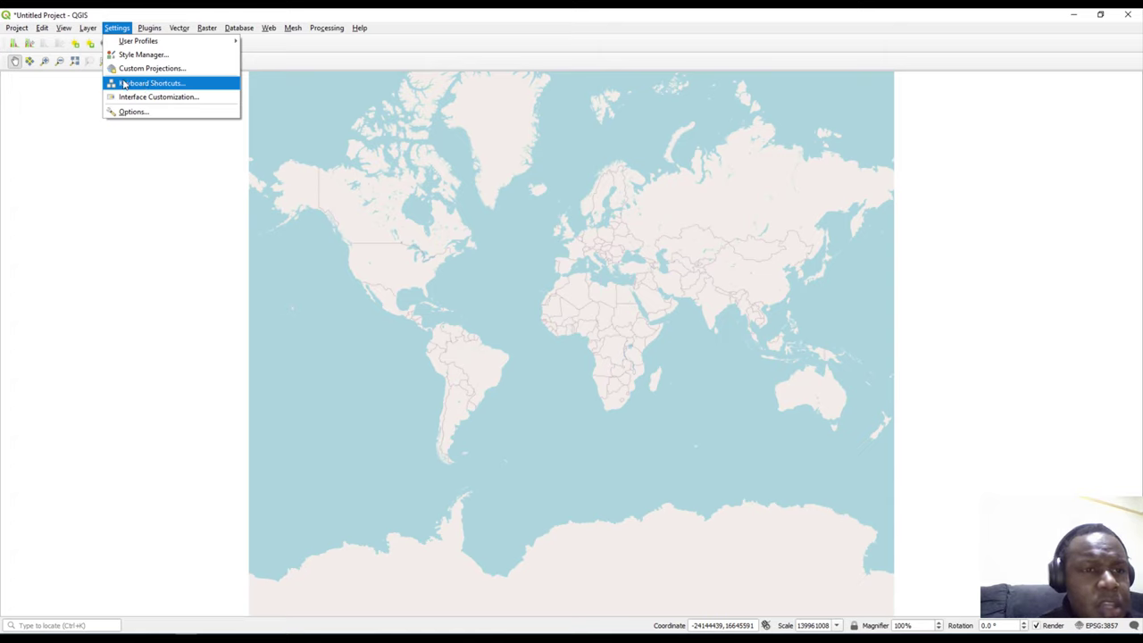
left_click(145, 83)
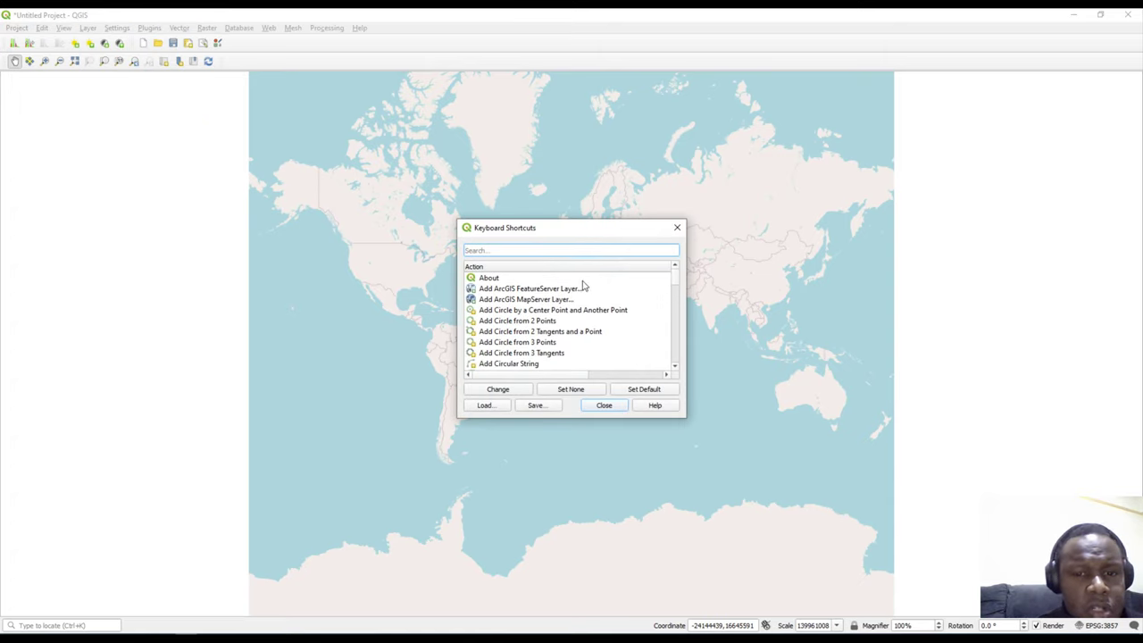
left_click(516, 298)
left_click(523, 332)
left_click(525, 353)
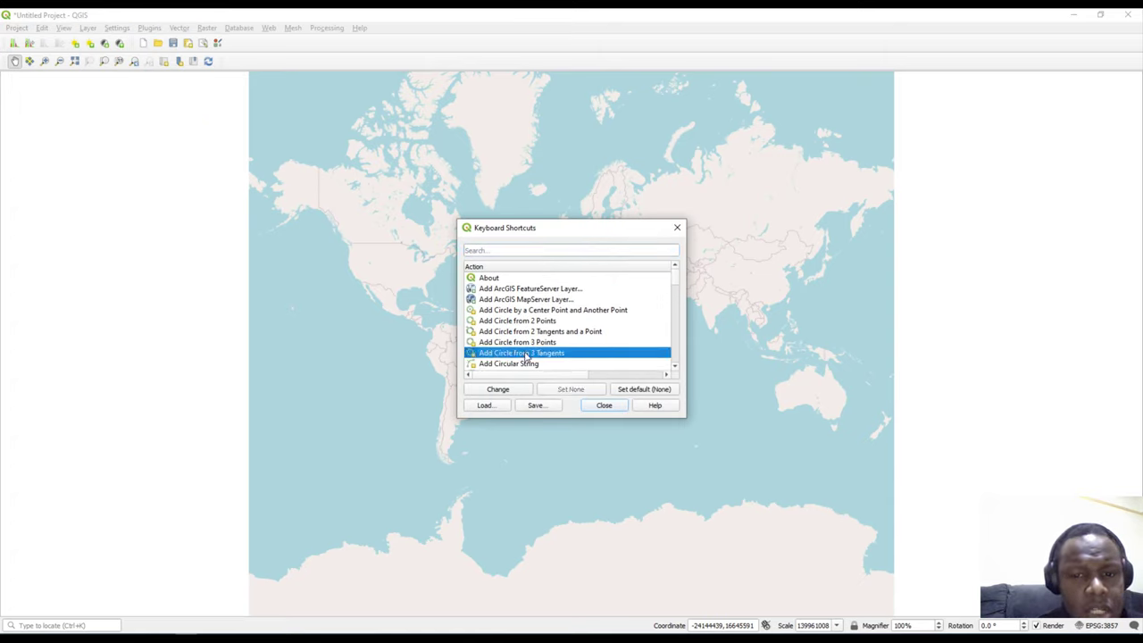
left_click(677, 227)
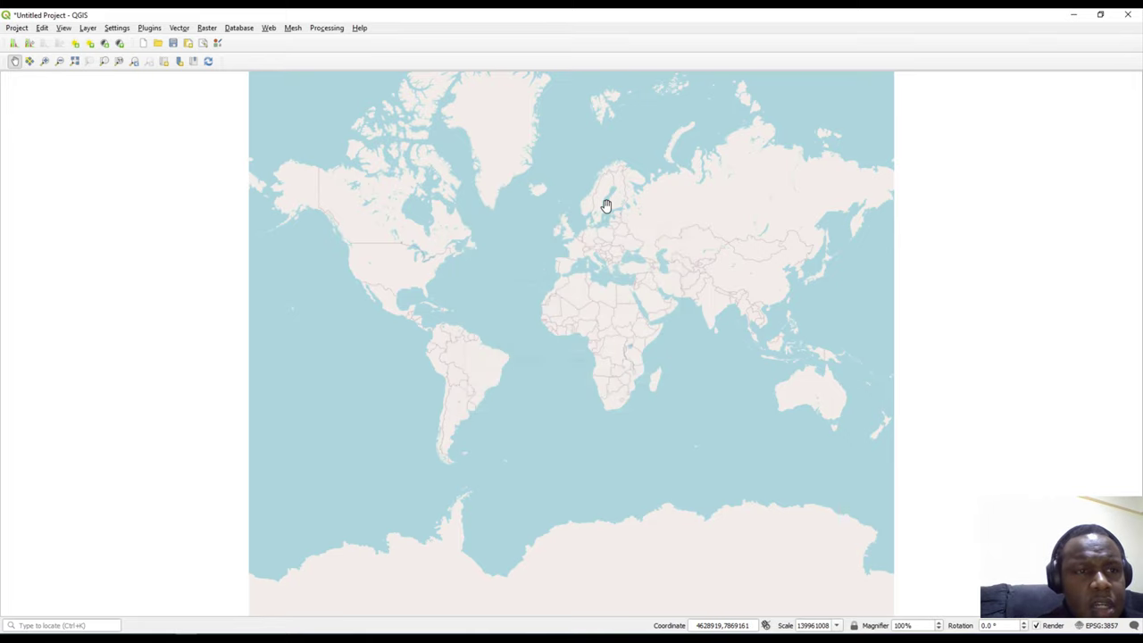
Examine the Docks, Menus and other entries in Interface Customization with customization enabled and the dialog enlarged, and cancel the dialog
left_click(117, 28)
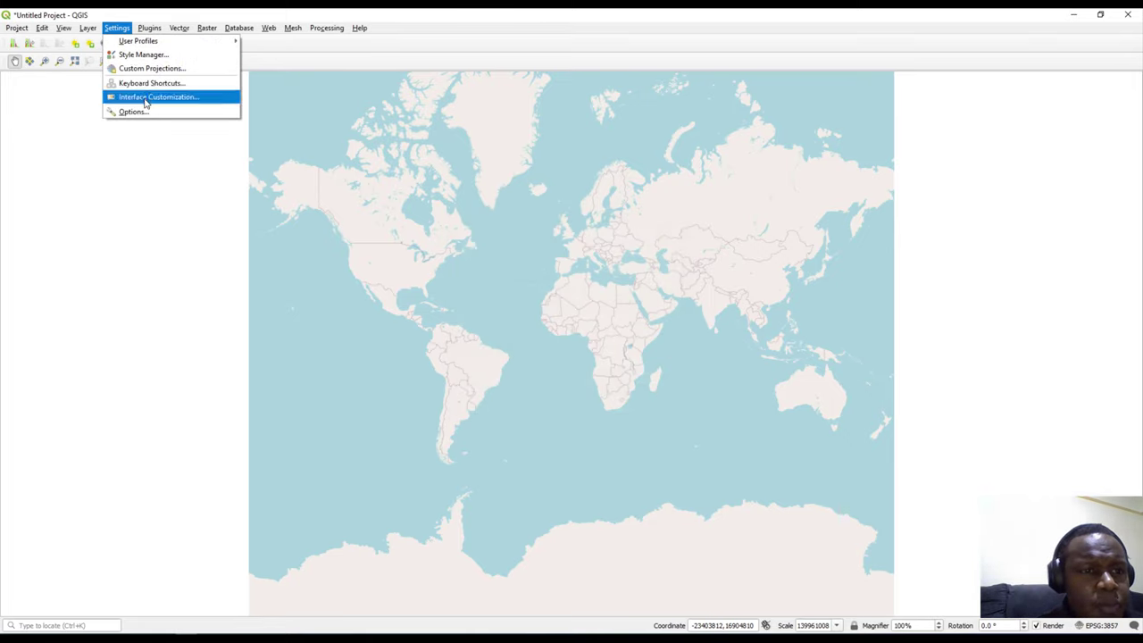
left_click(148, 97)
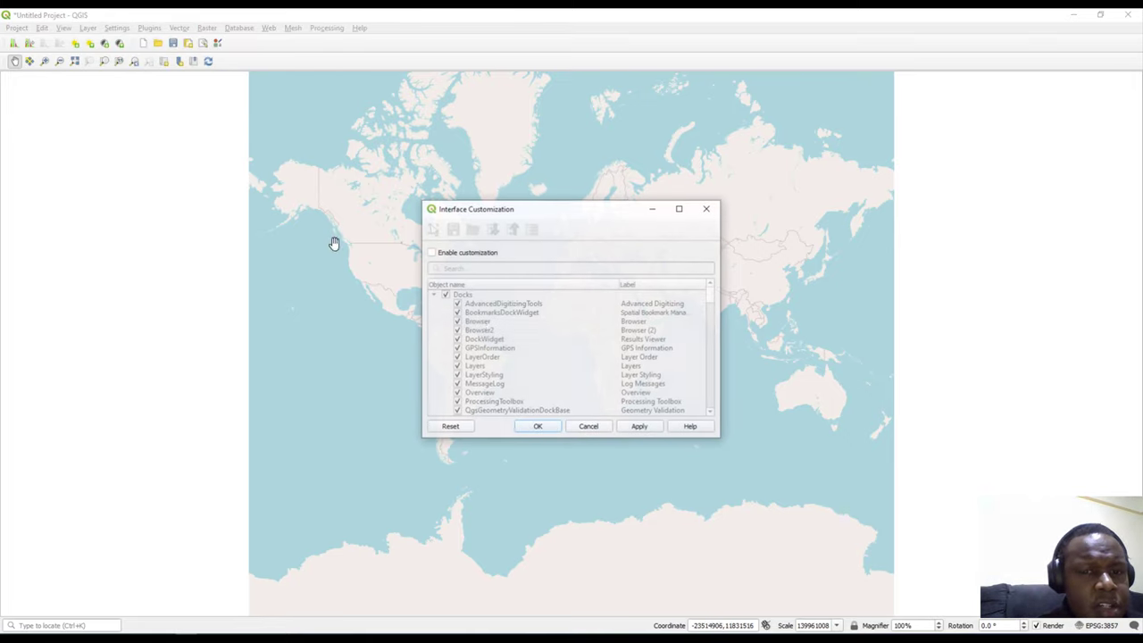
left_click(432, 254)
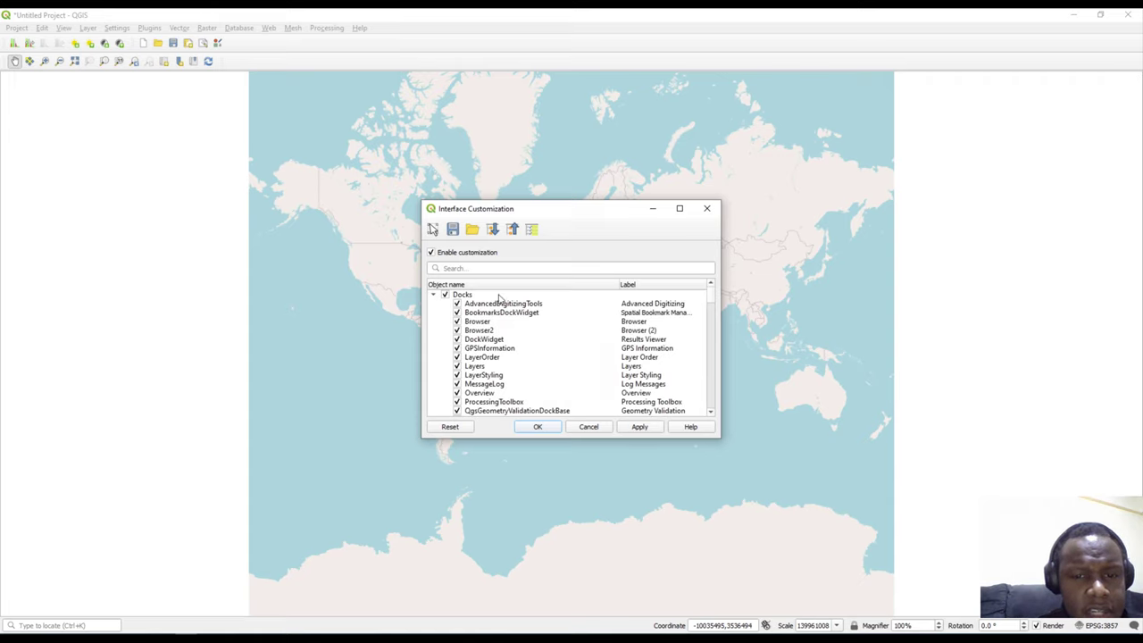
left_click_drag(536, 203, 544, 44)
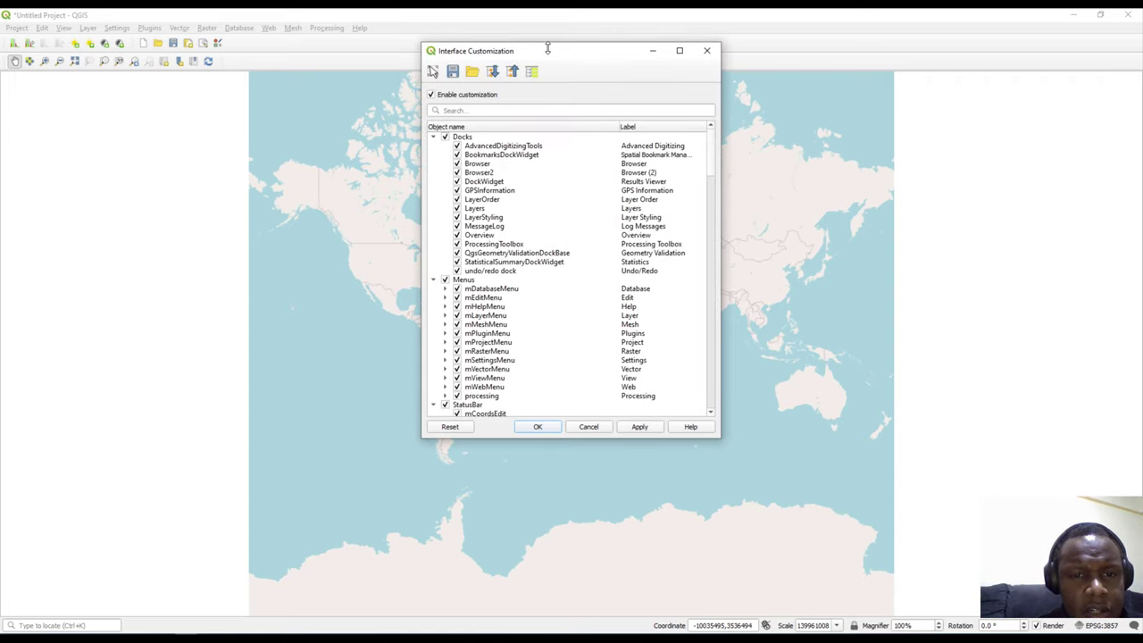
left_click_drag(421, 229, 262, 250)
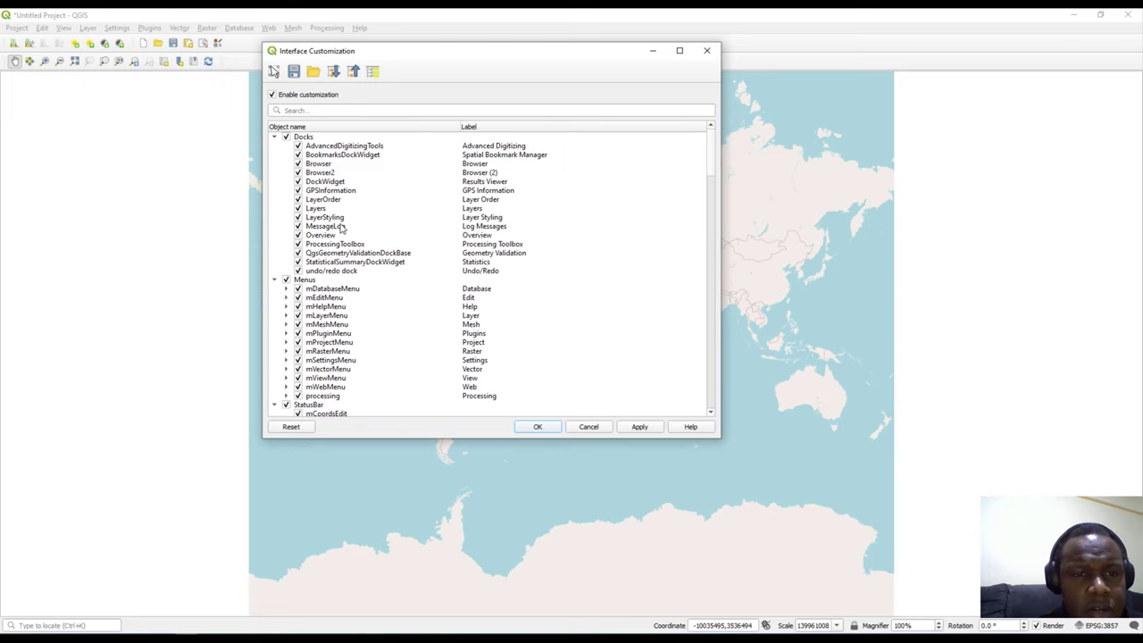
scroll(458, 332, "down", 20)
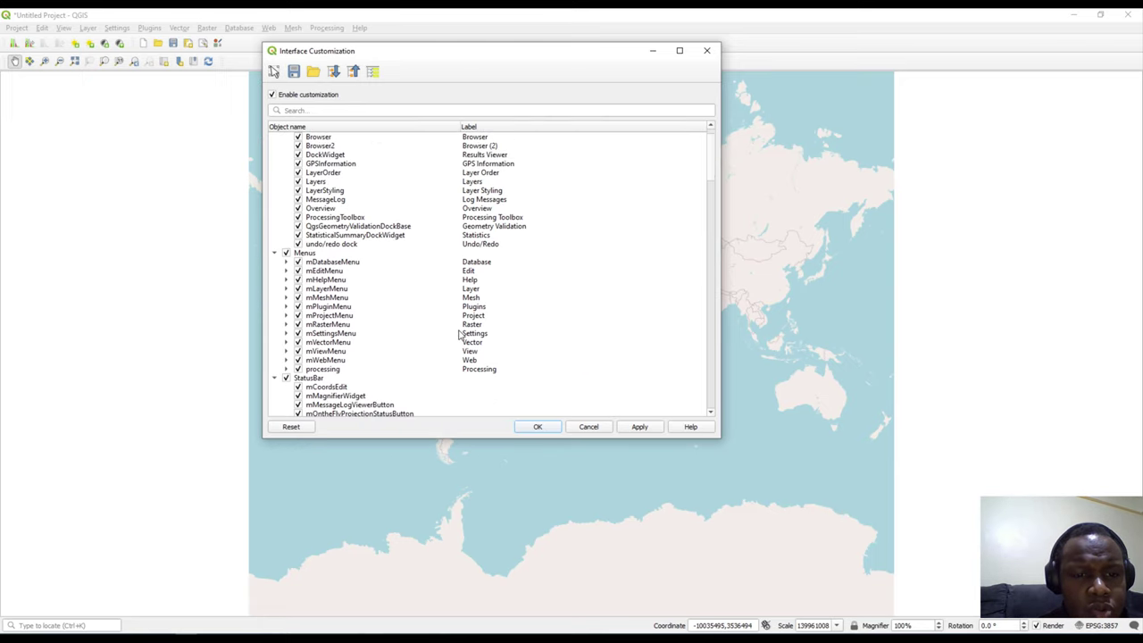
scroll(459, 334, "down", 20)
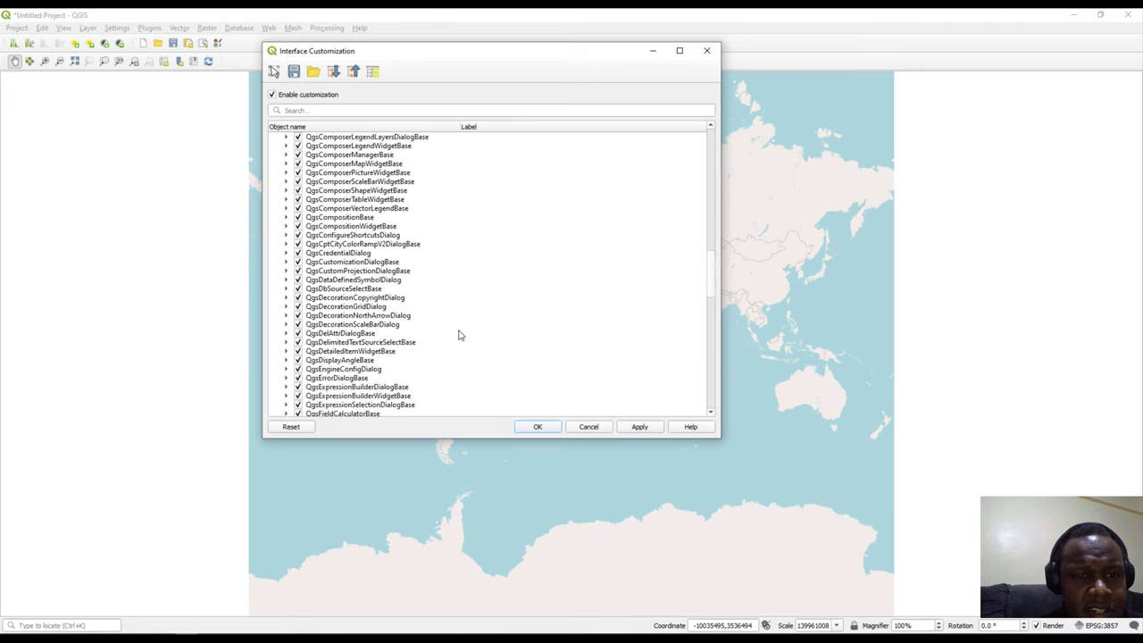
scroll(459, 335, "up", 20)
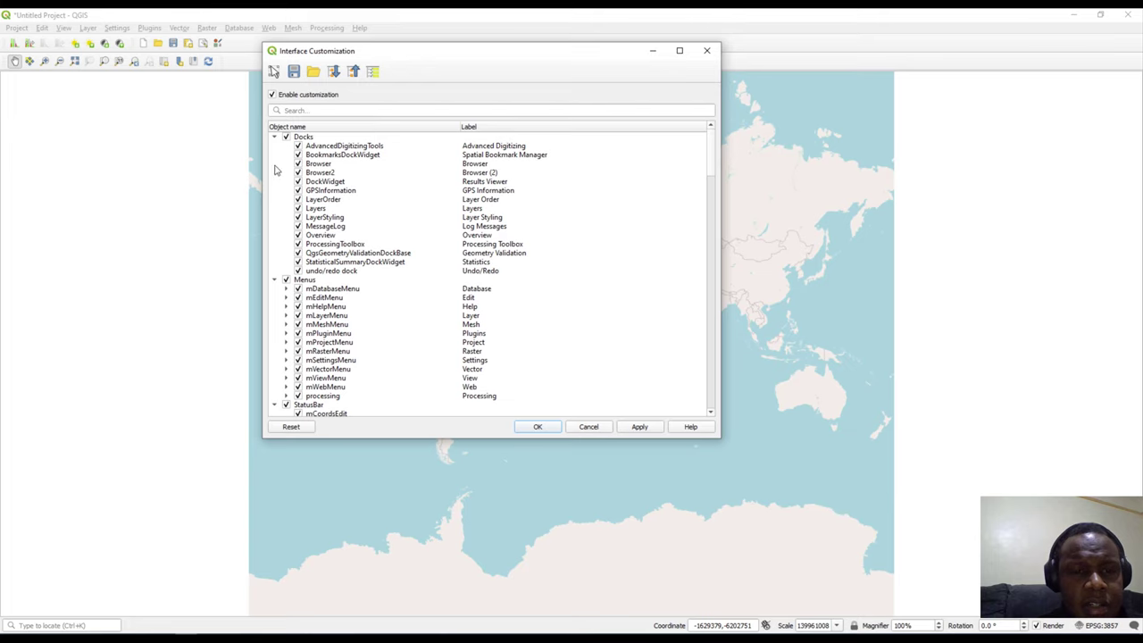
left_click(588, 427)
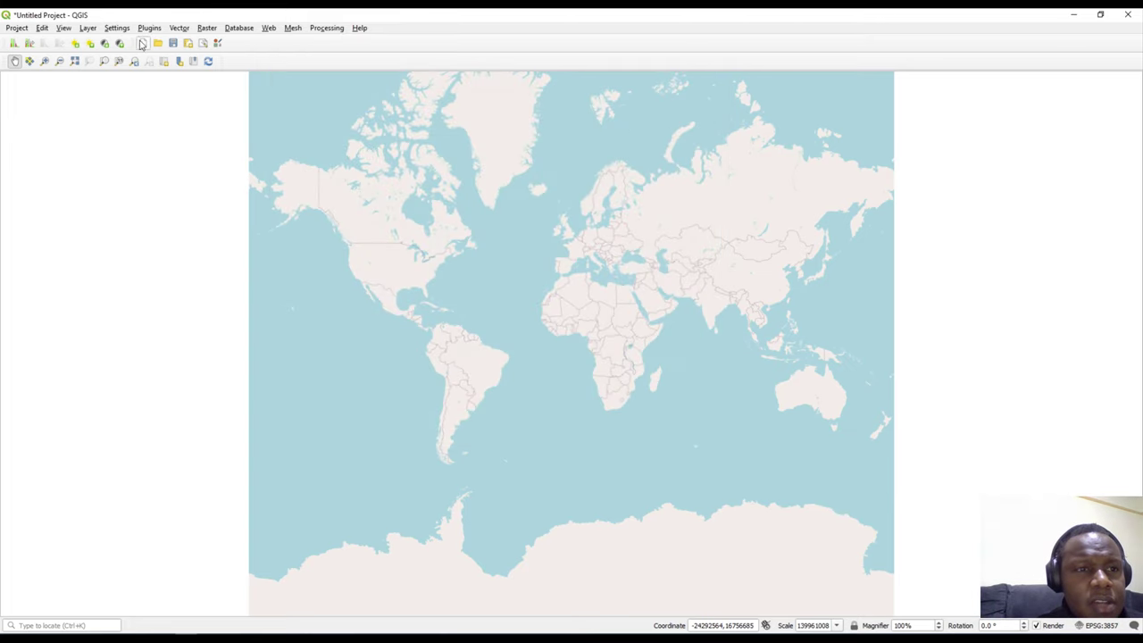
Open the application Options to view the General page, and close the dialog
left_click(117, 28)
left_click(139, 117)
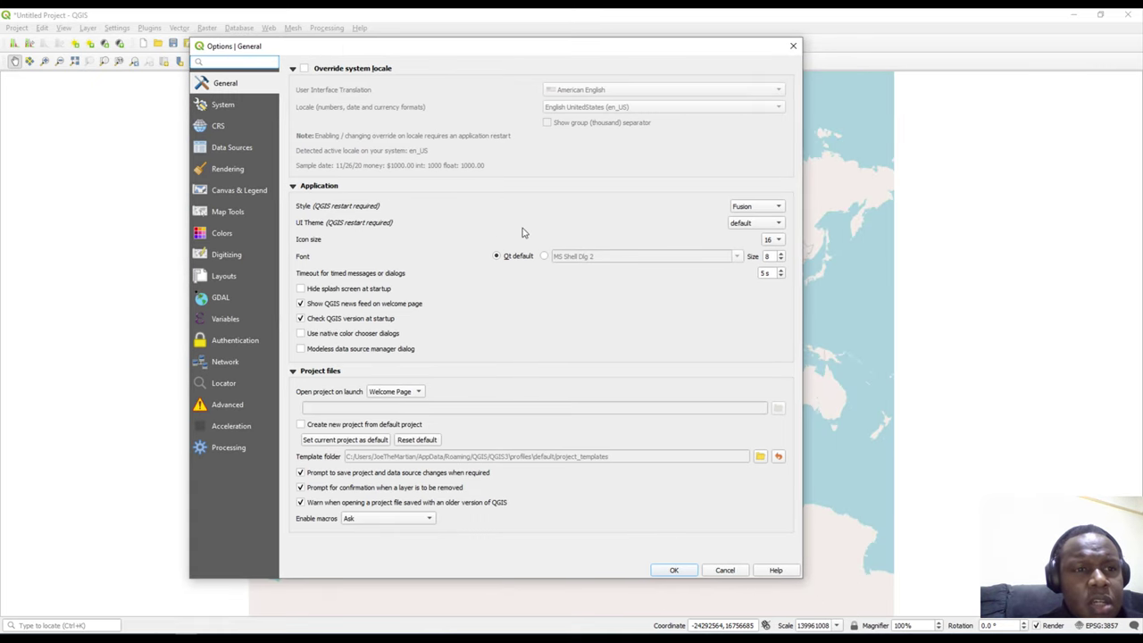
left_click(792, 46)
Start a new project and discard the unsaved changes of the current one
left_click(16, 27)
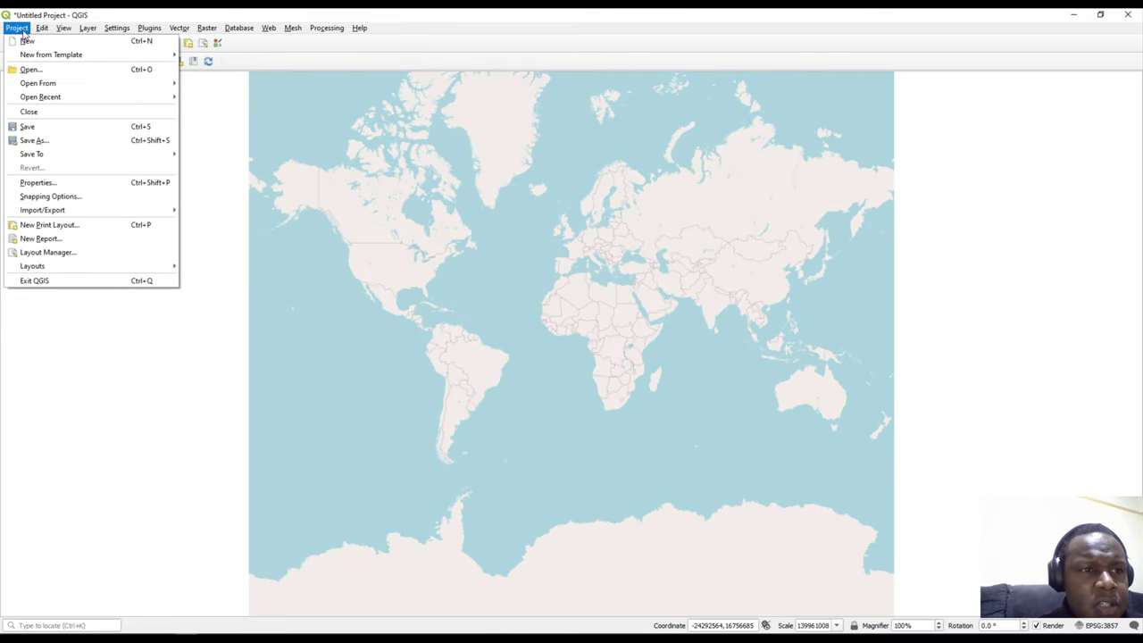
left_click(27, 38)
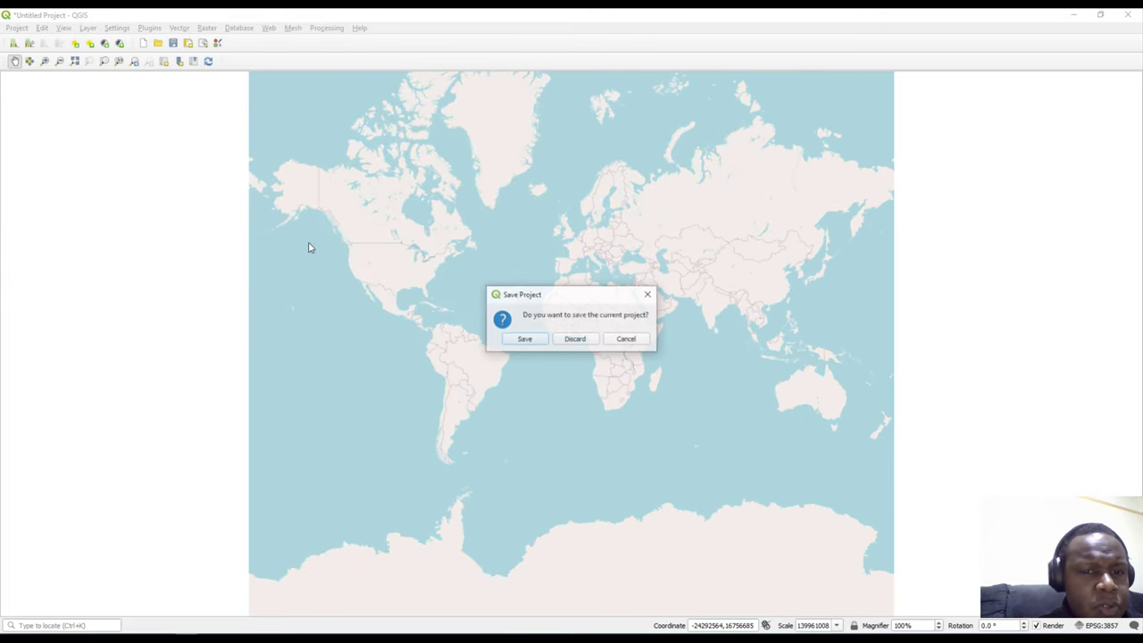
left_click(574, 339)
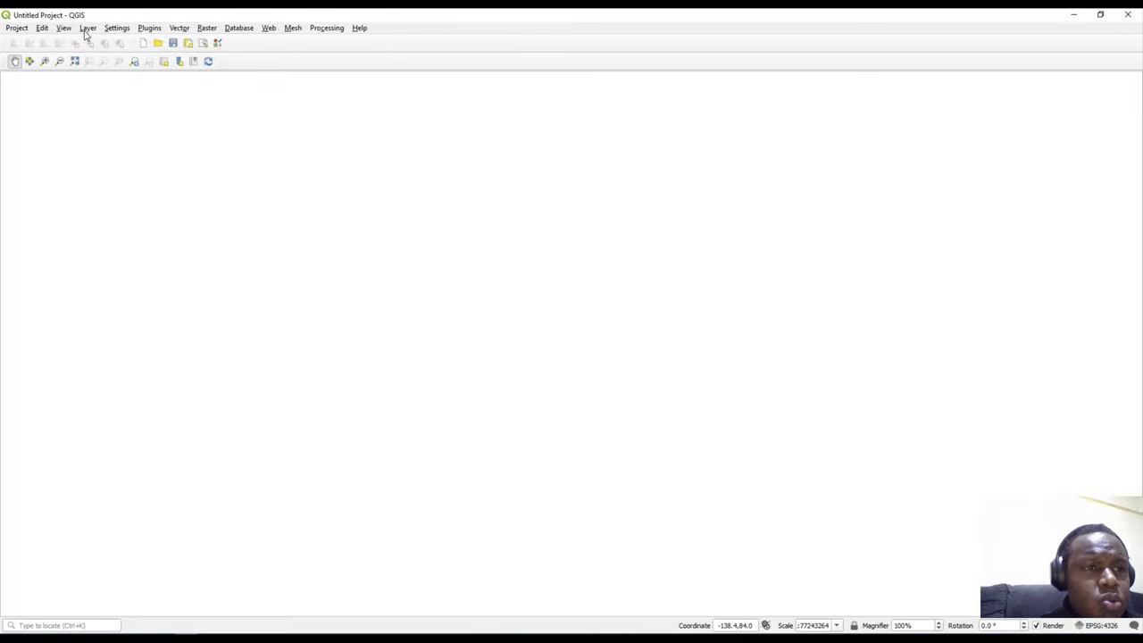
Review the choices for the project opened on launch in the General options, keep Welcome Page, and accept the dialog
left_click(110, 32)
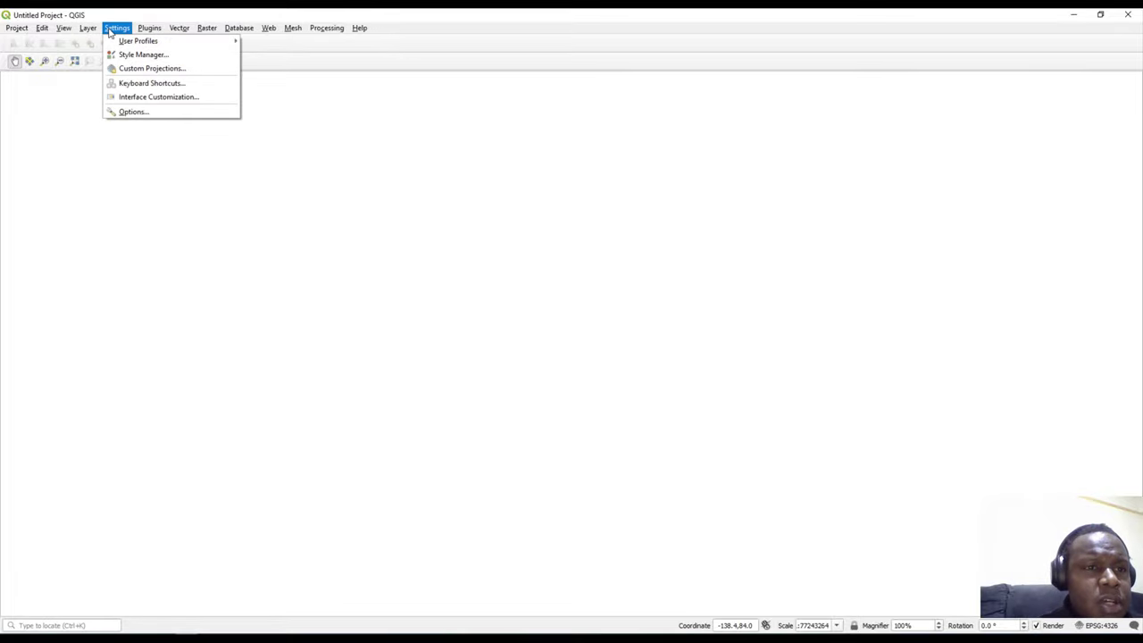
left_click(135, 112)
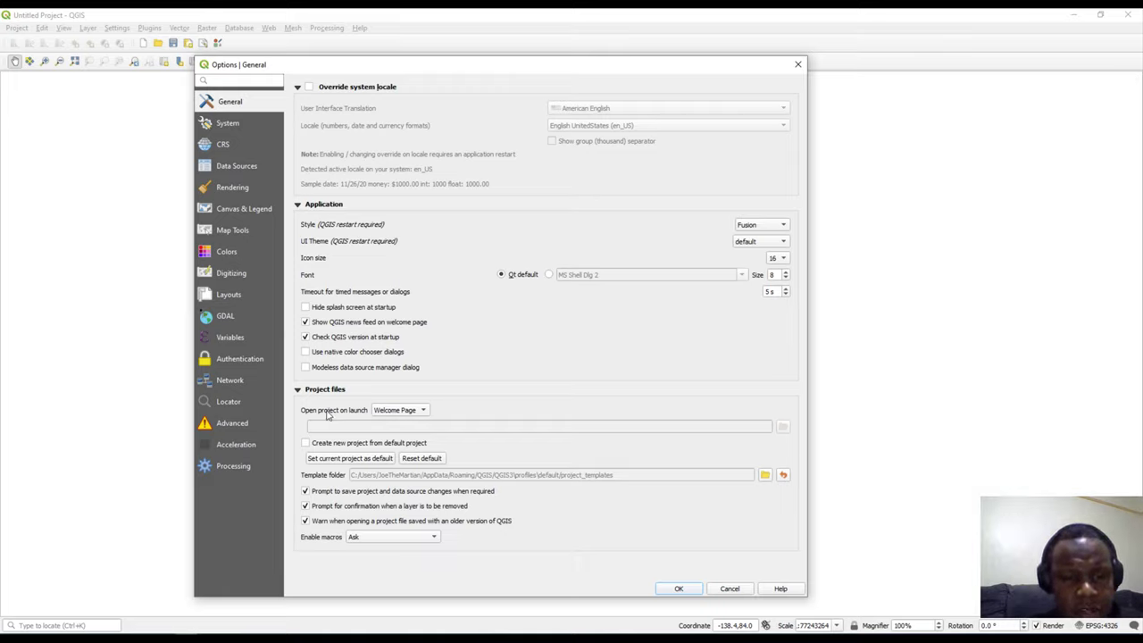
left_click(410, 418)
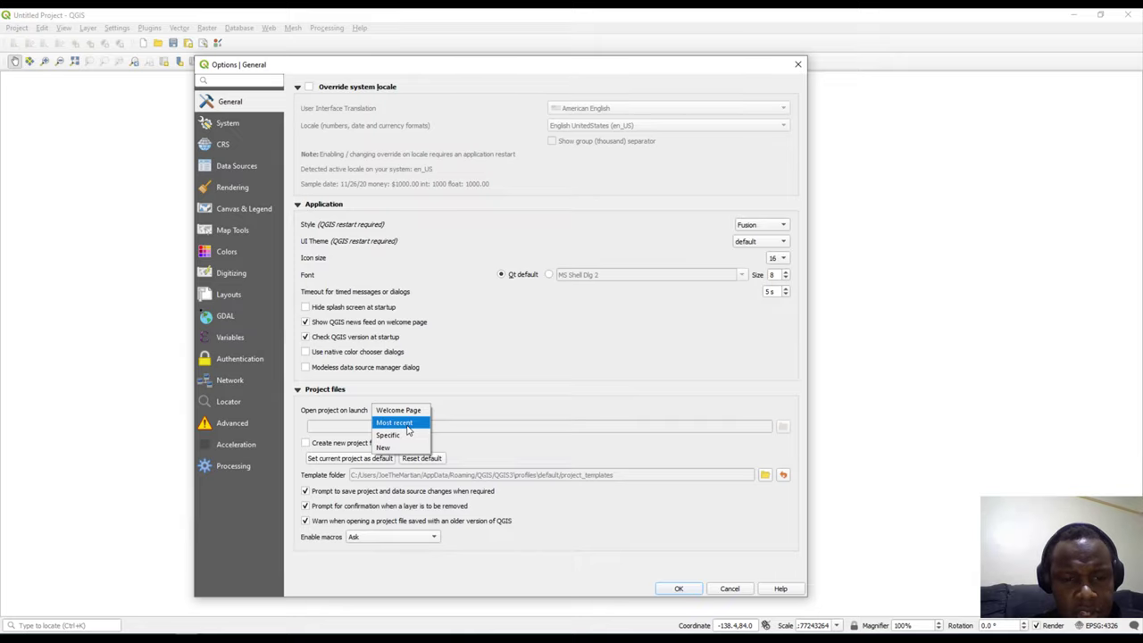
left_click(394, 423)
left_click(392, 413)
left_click(396, 396)
left_click(681, 589)
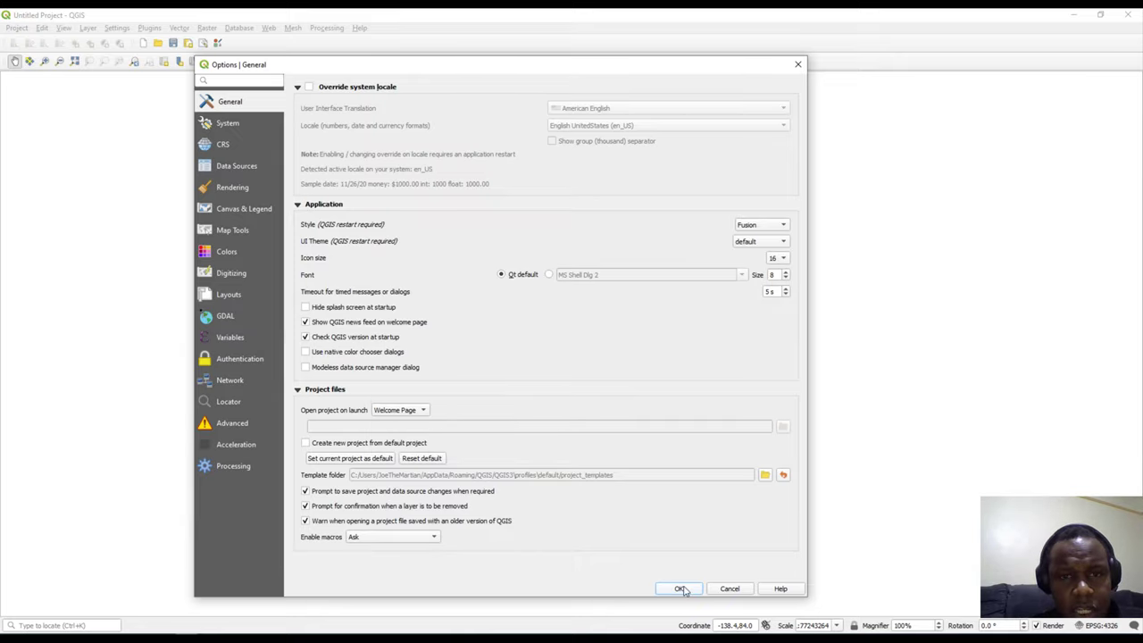
Close QGIS, relaunch QGIS Desktop 3.10.12 with GRASS 7.8.4 from the QGIS 3.10 desktop folder, and close the folder
left_click(1128, 14)
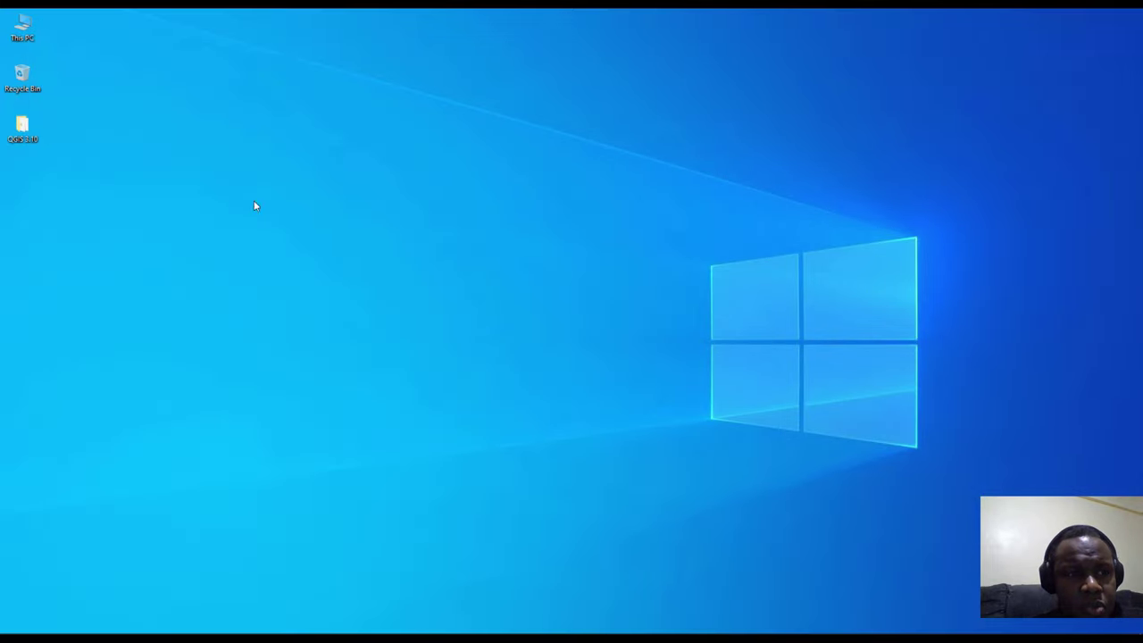
double_click(23, 125)
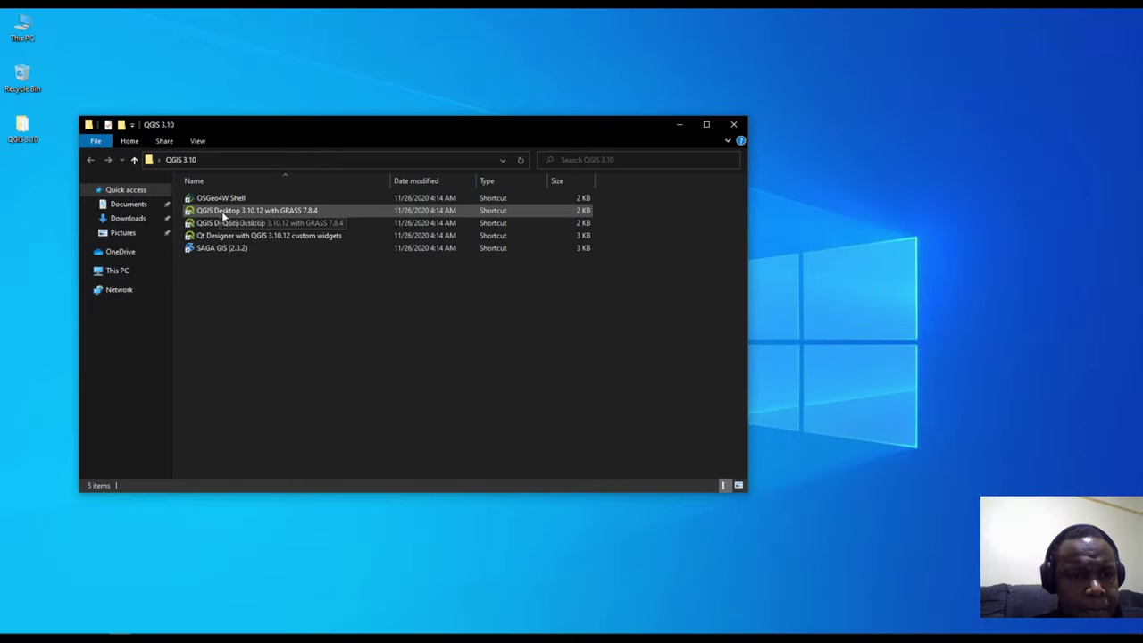
left_click(223, 212)
left_click(734, 124)
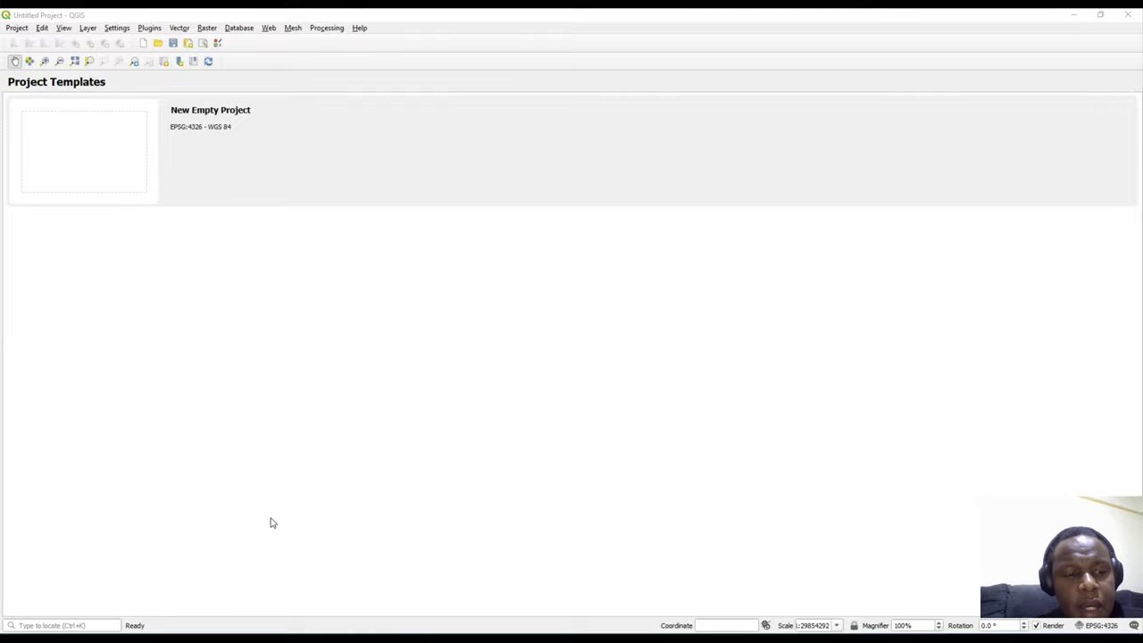
Set the project opened on launch to New in the General options and accept the change
left_click(116, 32)
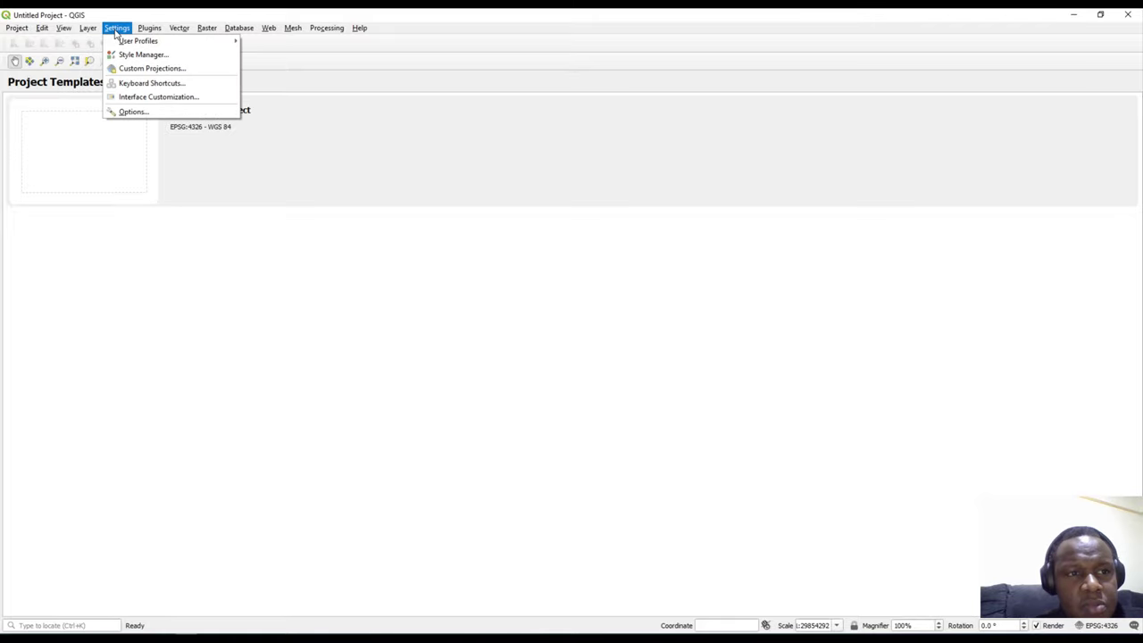
left_click(197, 112)
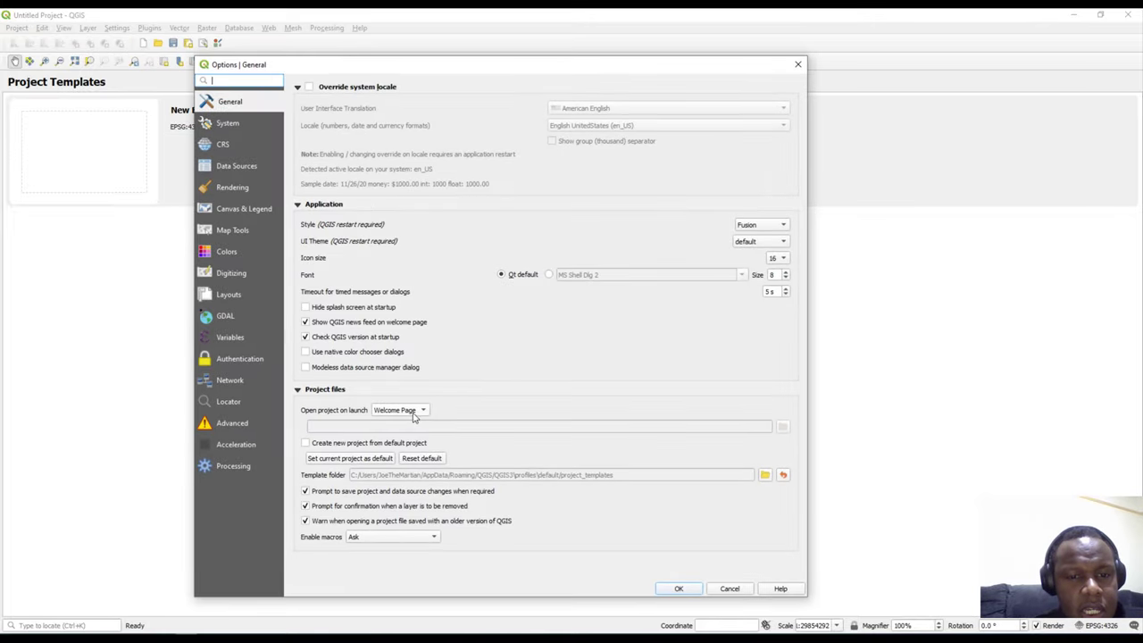
left_click(413, 411)
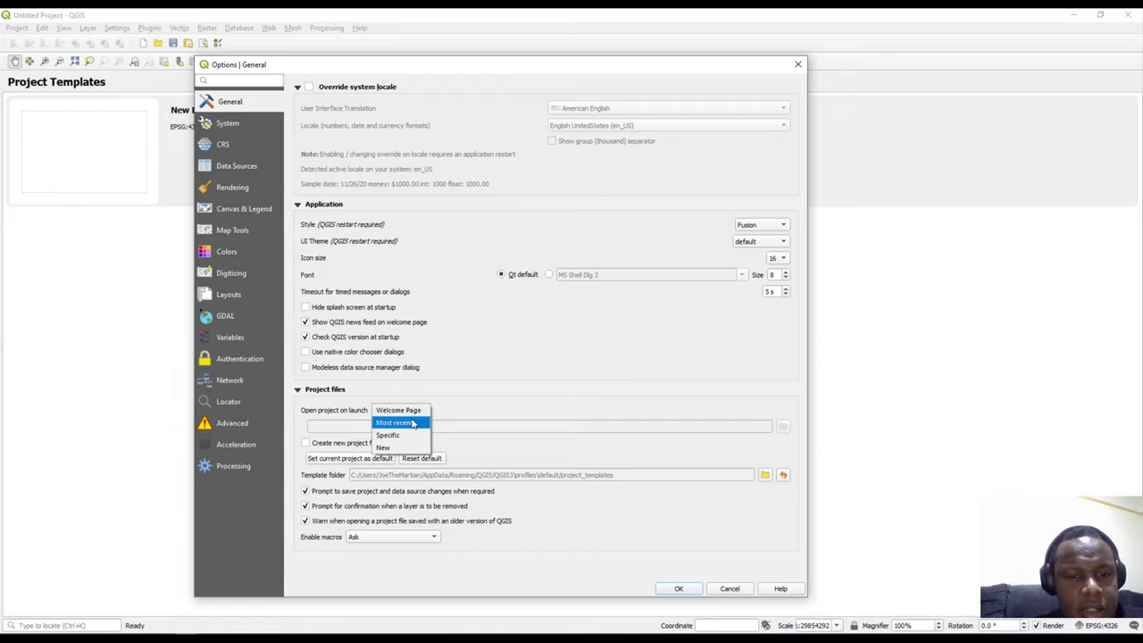
left_click(401, 447)
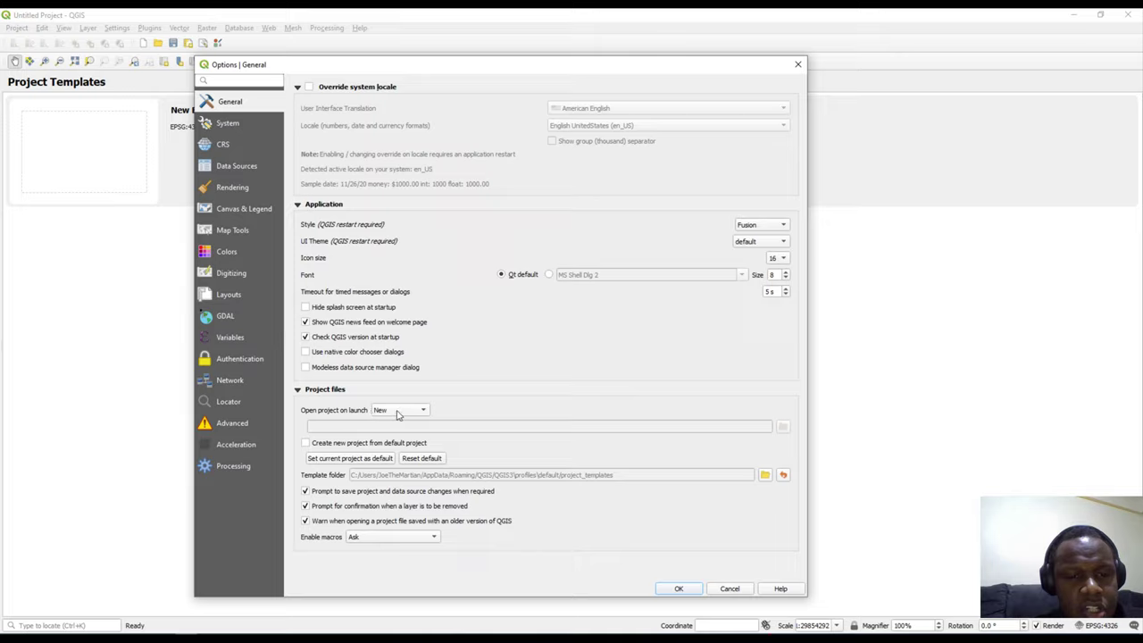
left_click(681, 588)
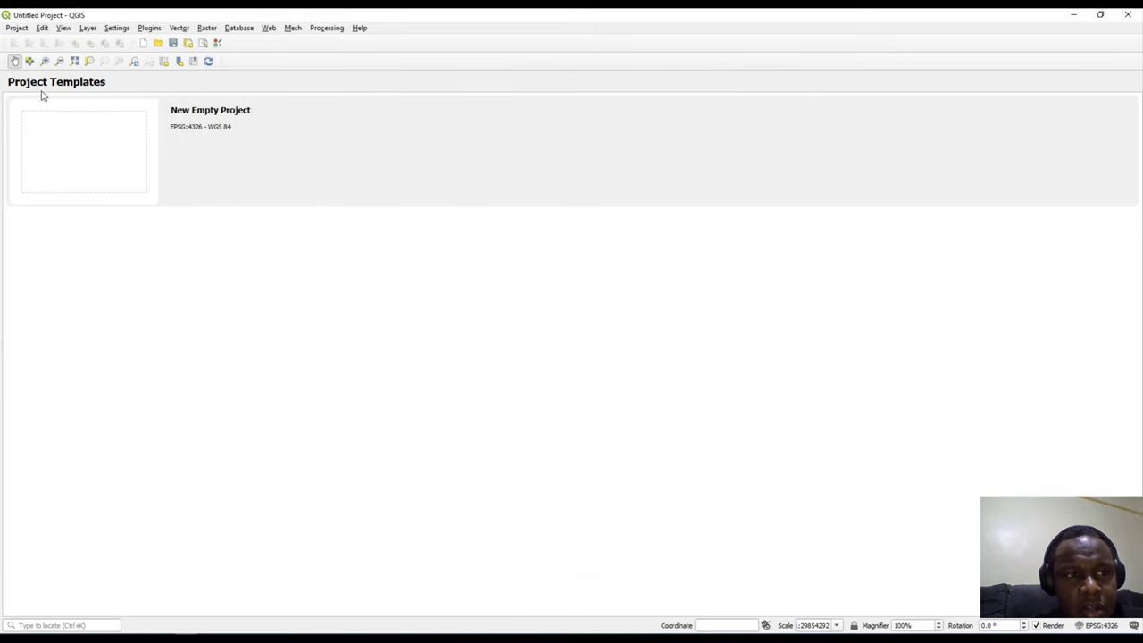
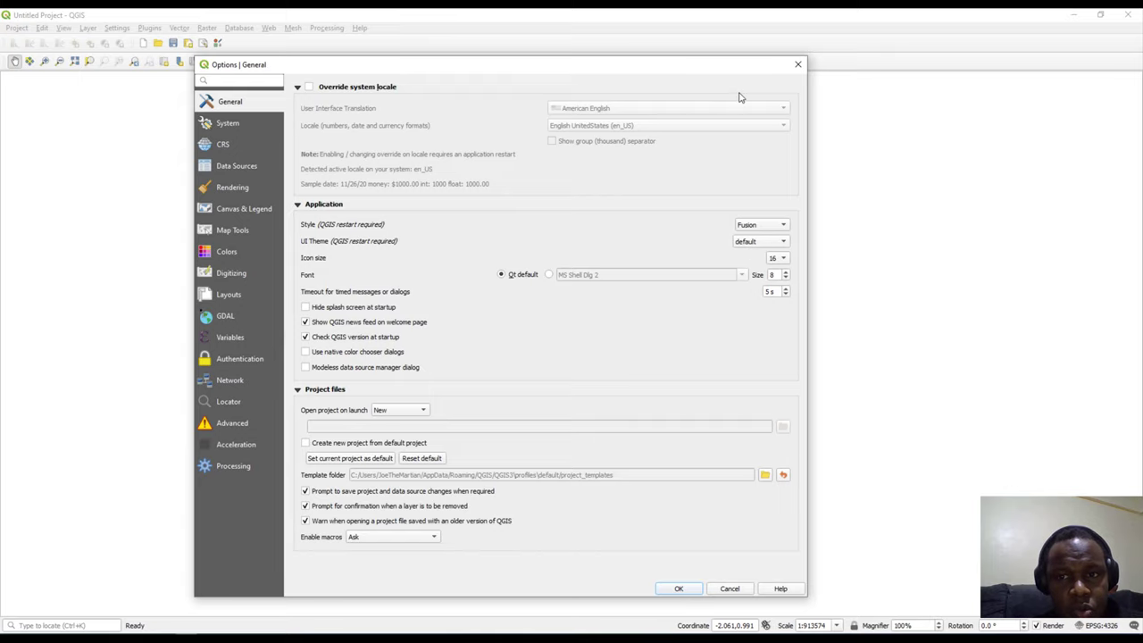
Try an icon size of 64 in the General options and return it to 16
left_click_drag(729, 56, 730, 131)
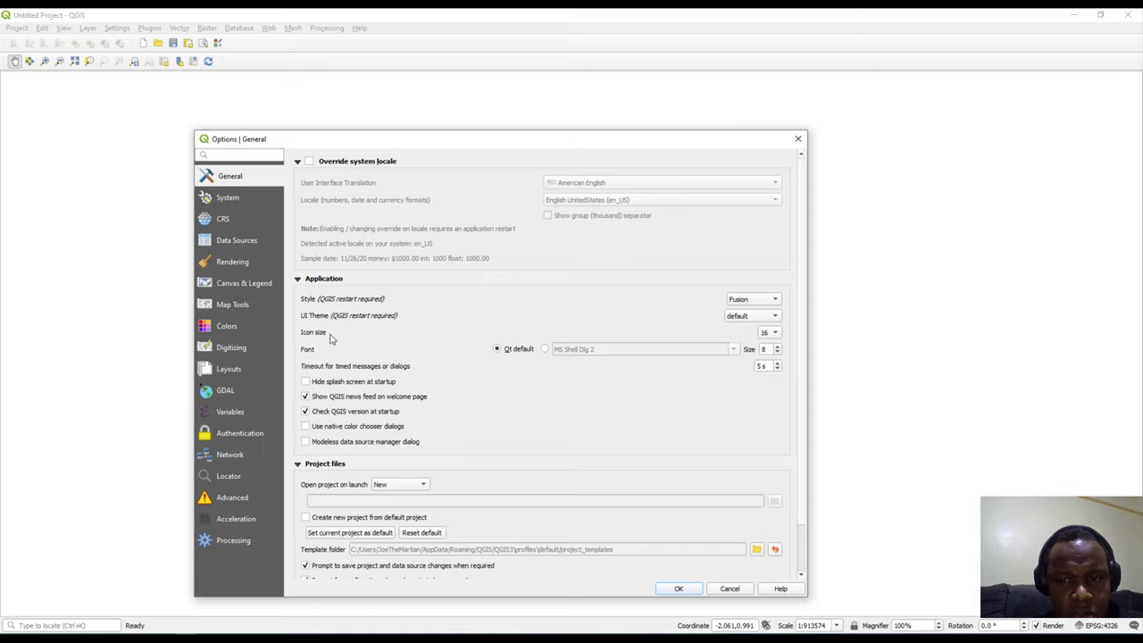
left_click(761, 334)
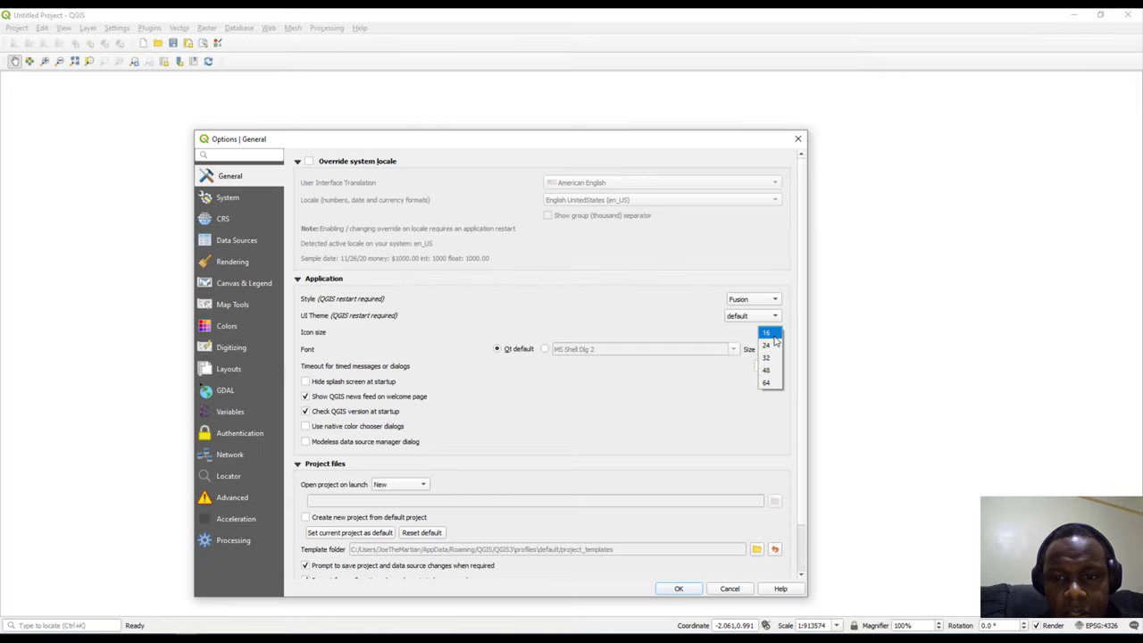
left_click(774, 383)
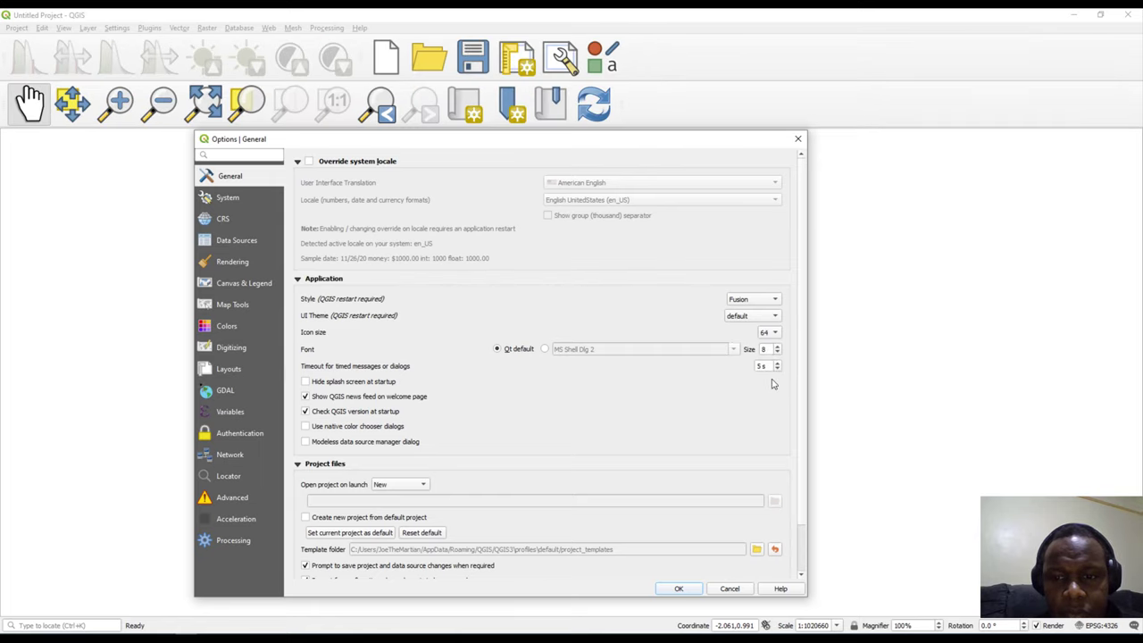
left_click(768, 335)
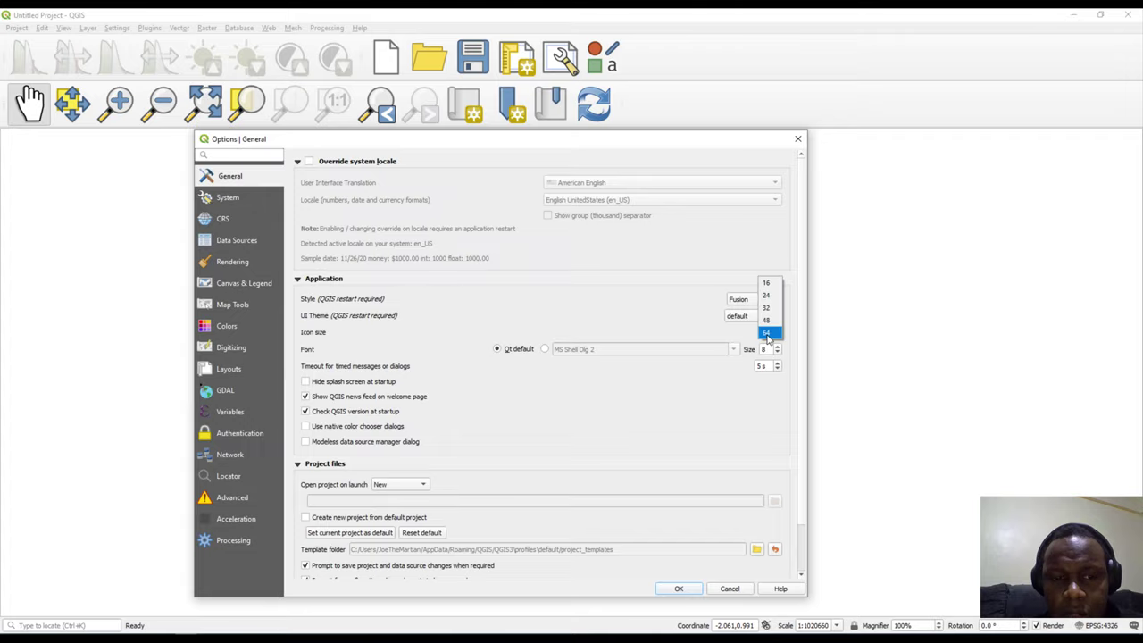
left_click(774, 289)
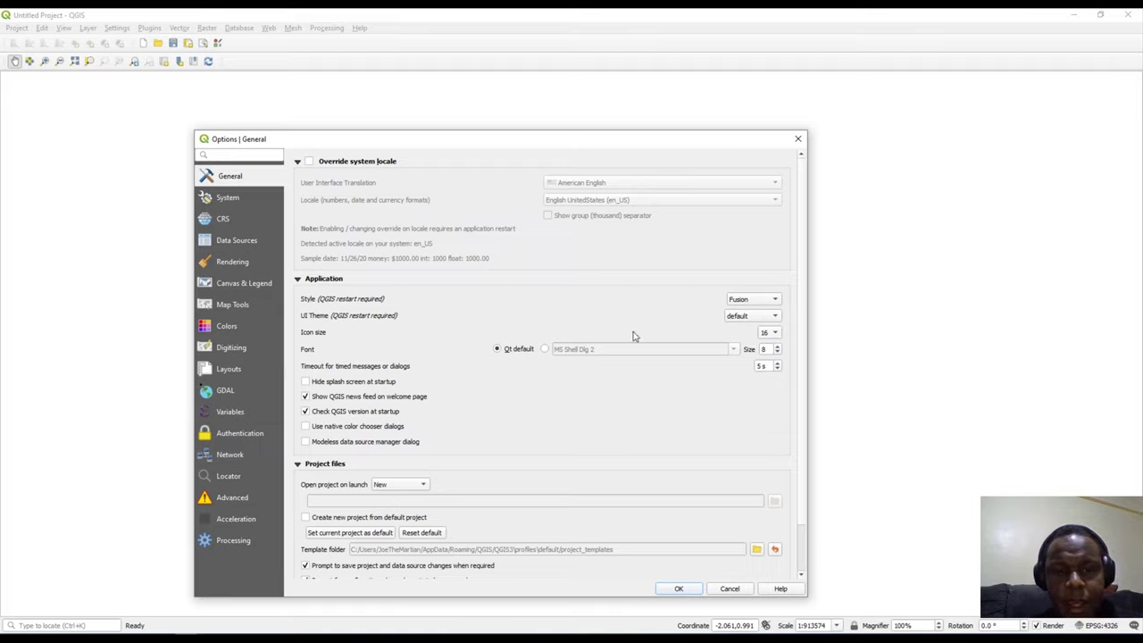
Set the UI theme to Blend of Gray in the General options and accept the change
left_click(768, 316)
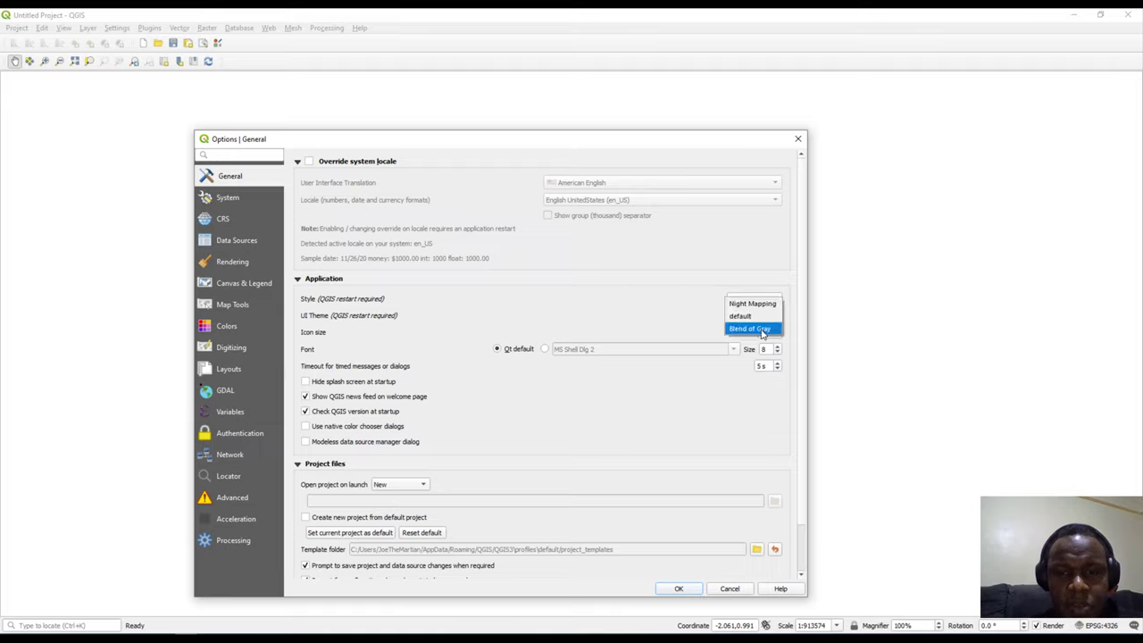
left_click(761, 329)
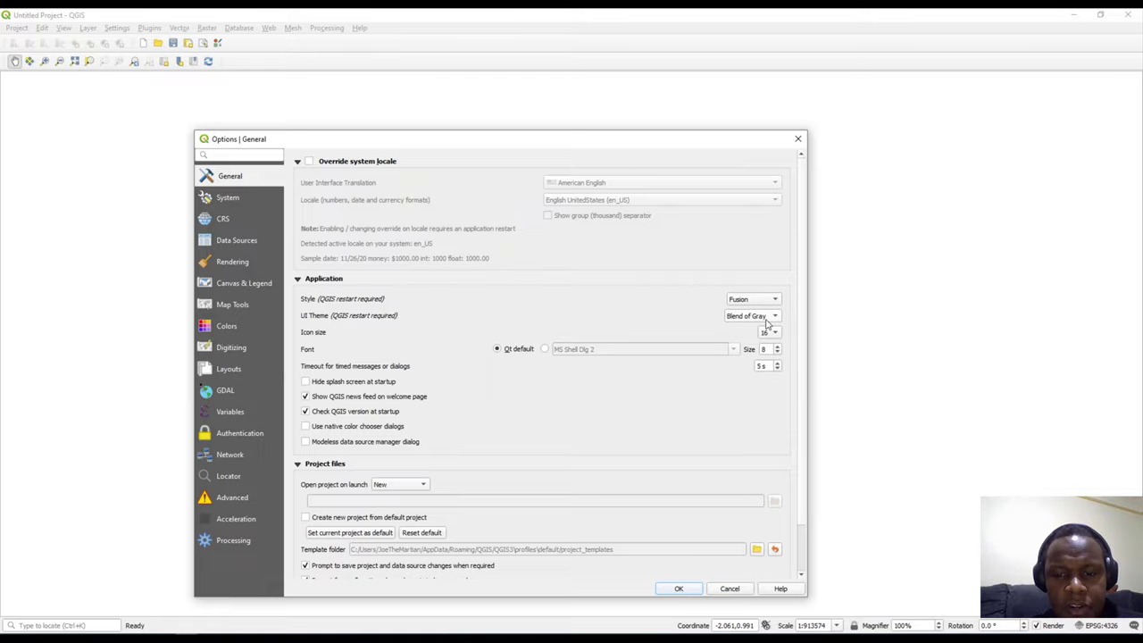
left_click(679, 589)
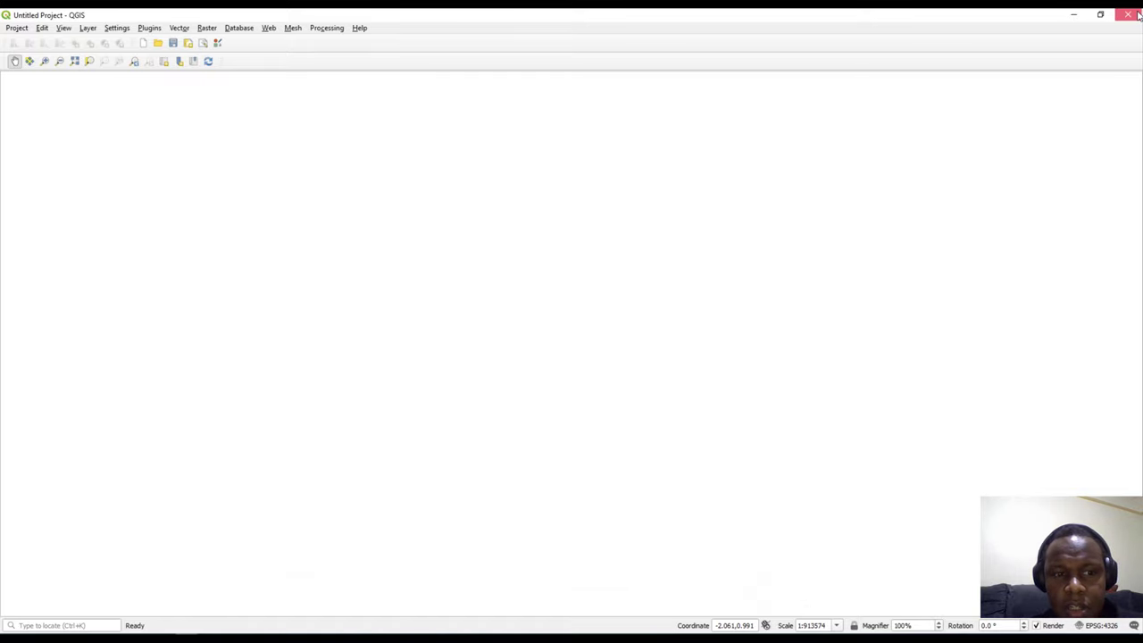
Close QGIS, relaunch QGIS Desktop 3.10.12 from the QGIS 3.10 desktop folder, and minimize the folder window
left_click(1128, 14)
double_click(22, 125)
left_click(234, 224)
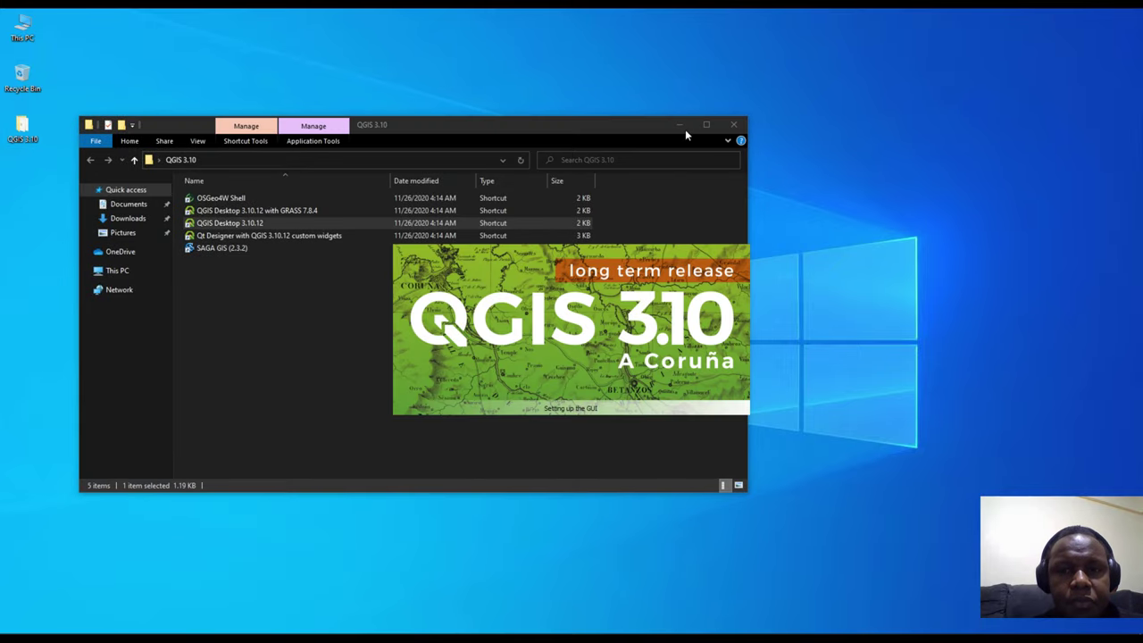
left_click(684, 126)
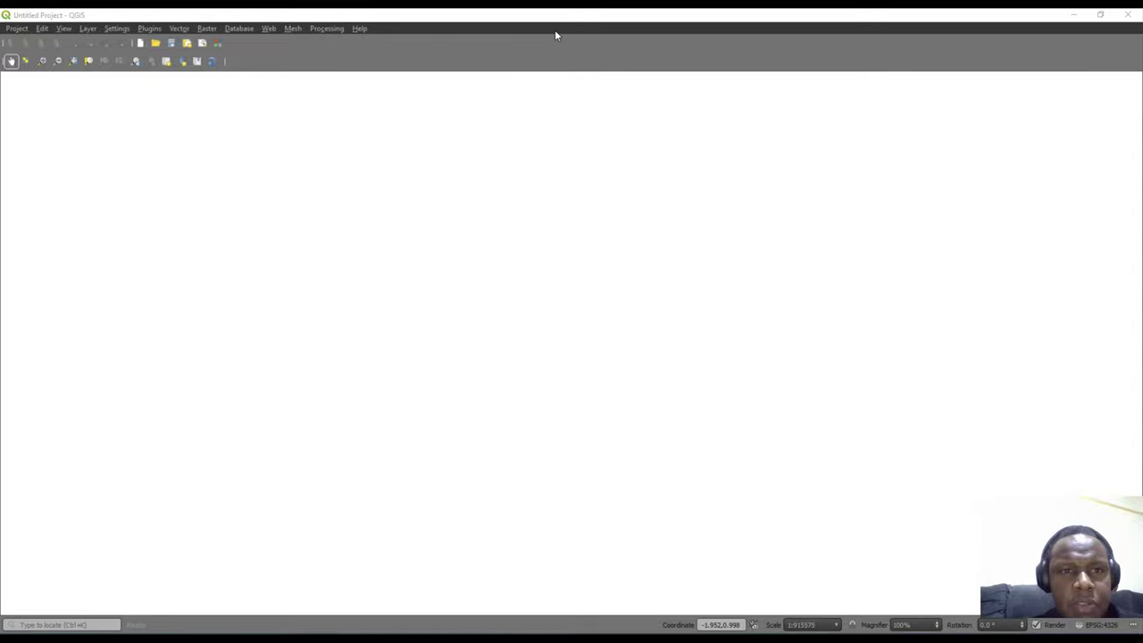
Set the UI theme back to default in the General options and accept the change
left_click(116, 29)
left_click(136, 119)
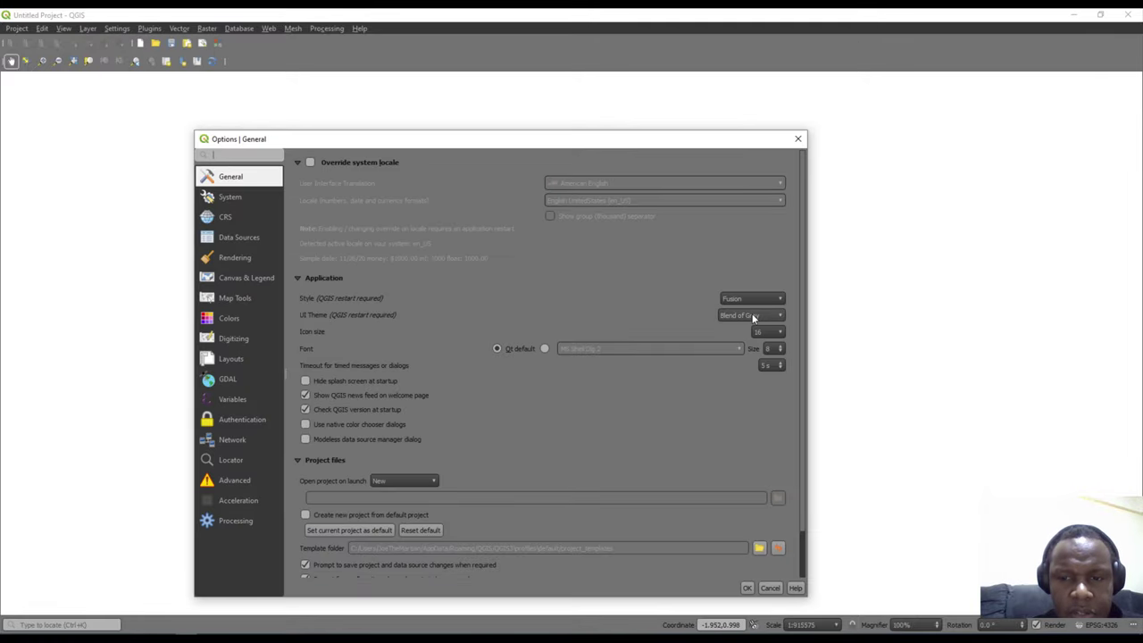
left_click(753, 318)
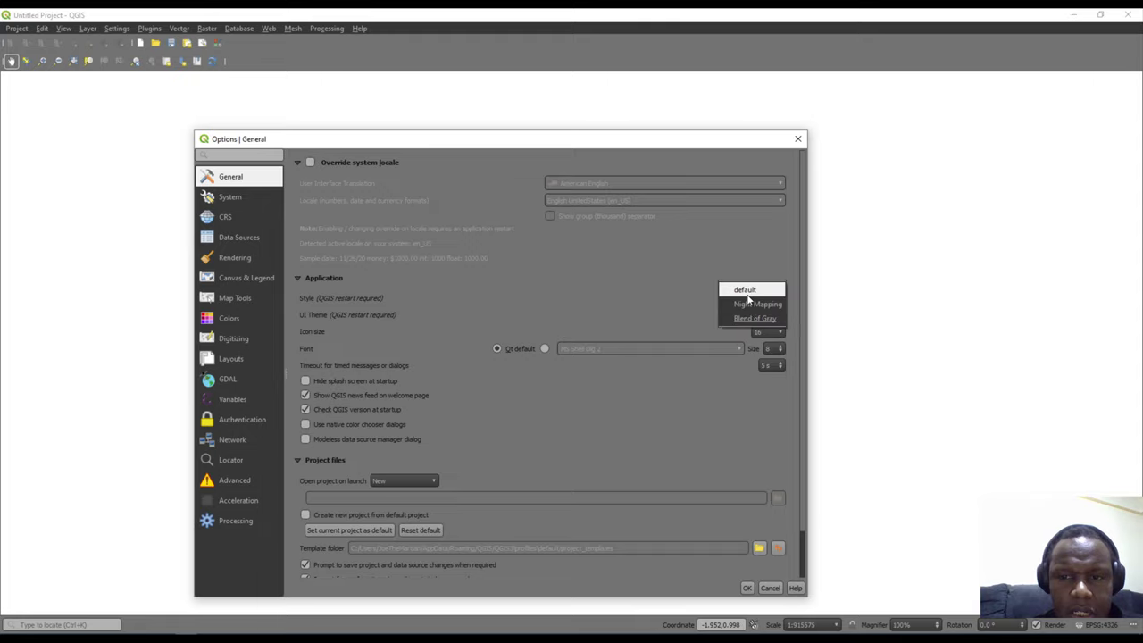
left_click(747, 291)
left_click(747, 588)
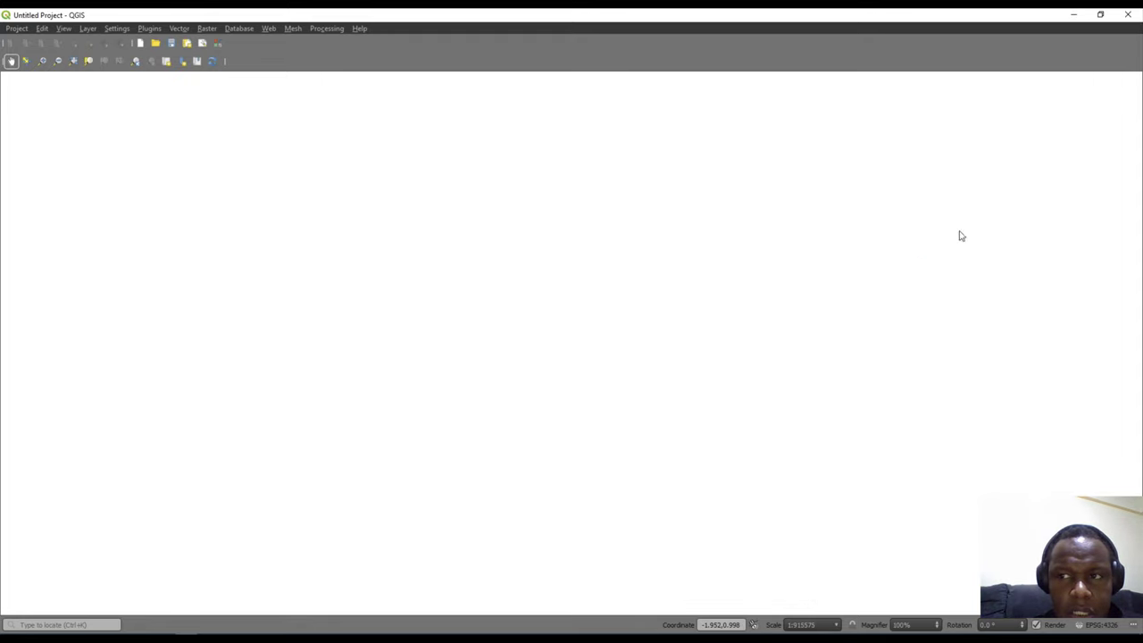
Restart QGIS Desktop 3.10.12 from the desktop folder to apply the default theme, and minimize the folder window
left_click(1127, 14)
double_click(23, 130)
left_click(255, 224)
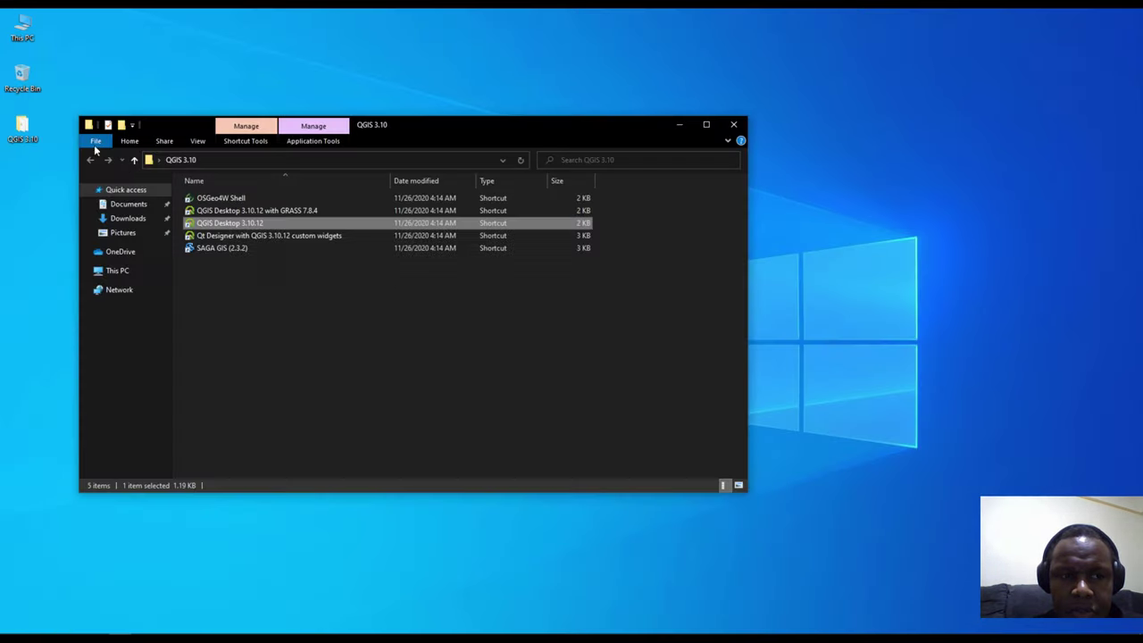
double_click(255, 223)
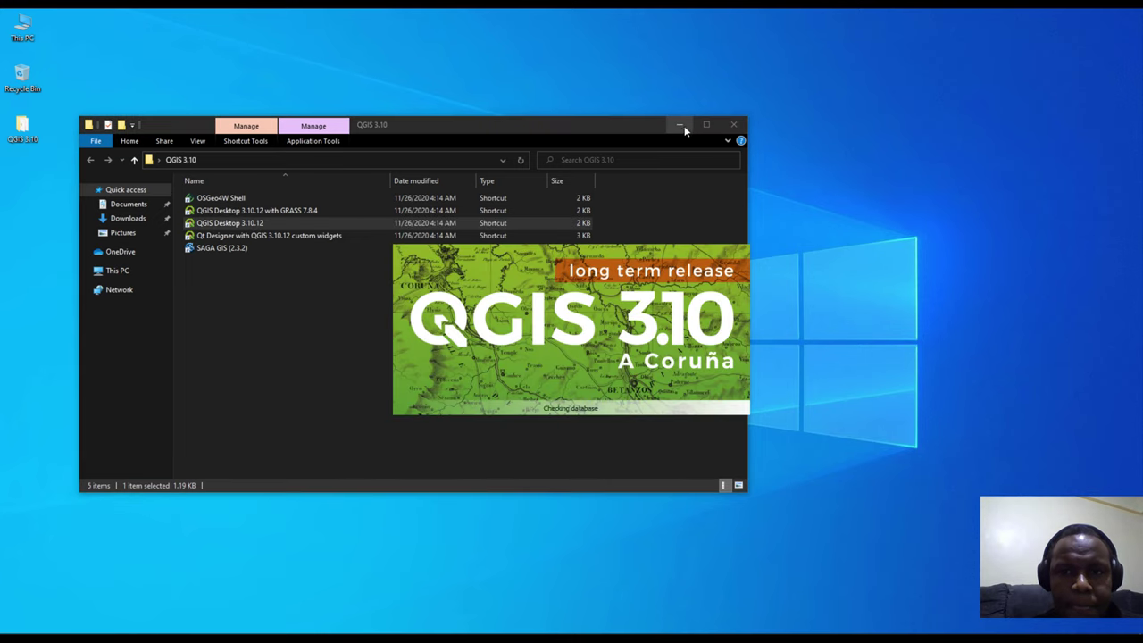
left_click(678, 125)
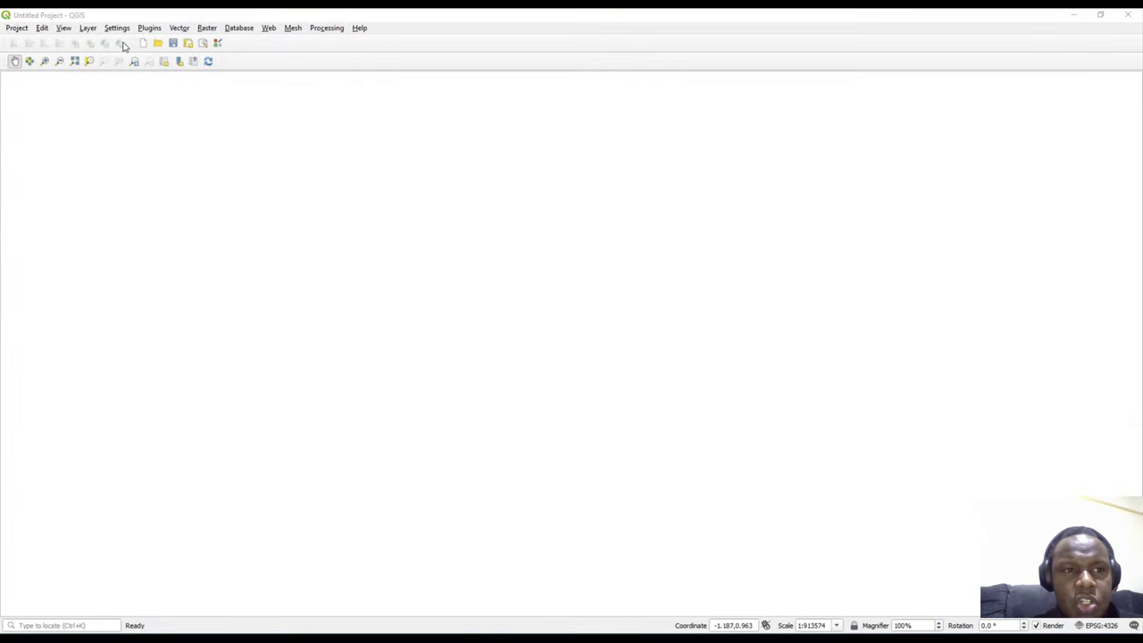
Set the application style to windowsvista in the General options and accept the change
left_click(90, 29)
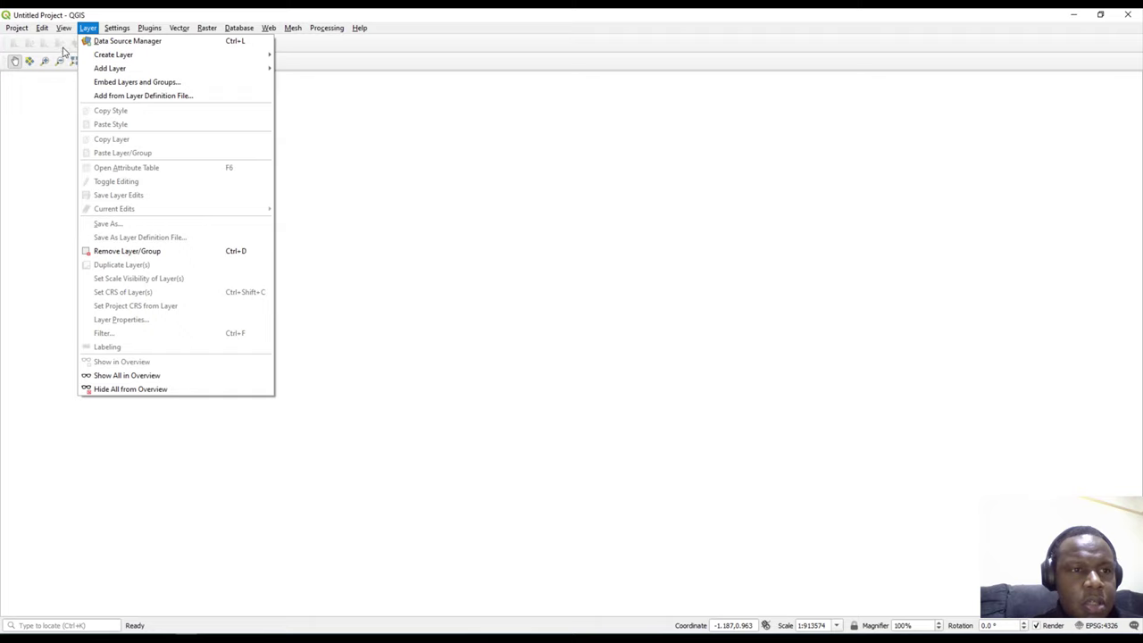
mouse_move(113, 33)
left_click(133, 112)
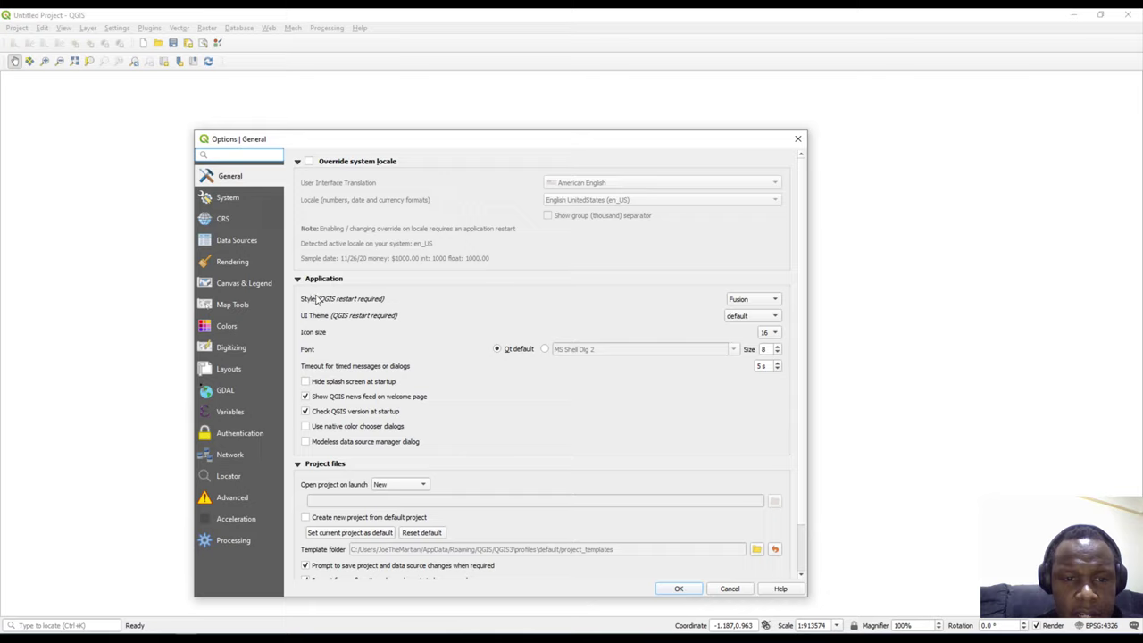
left_click(742, 300)
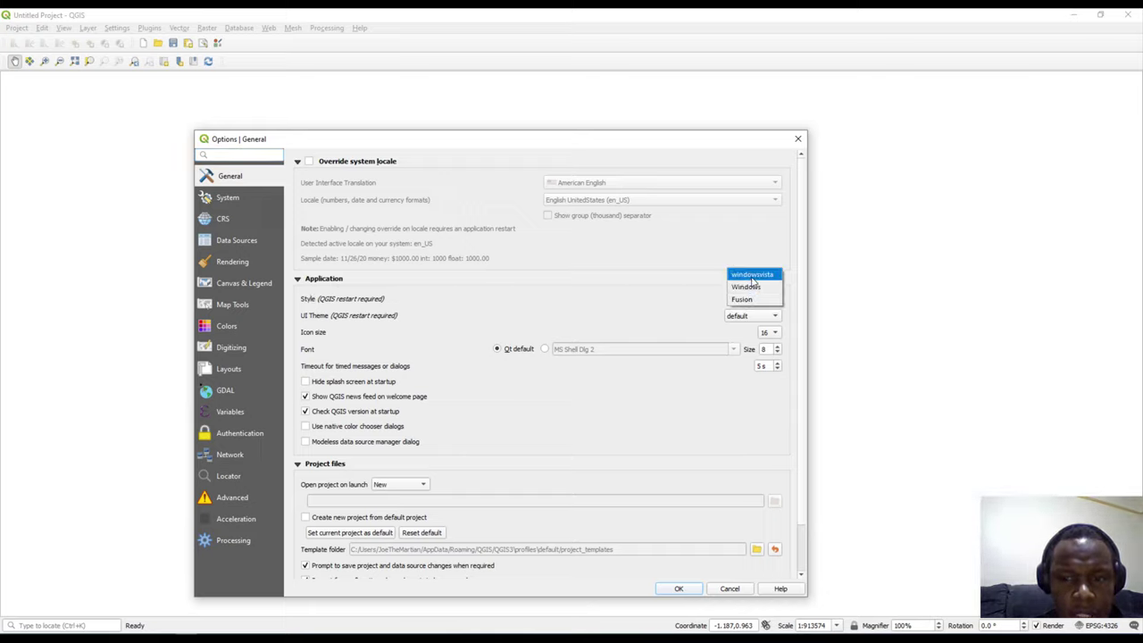
left_click(751, 275)
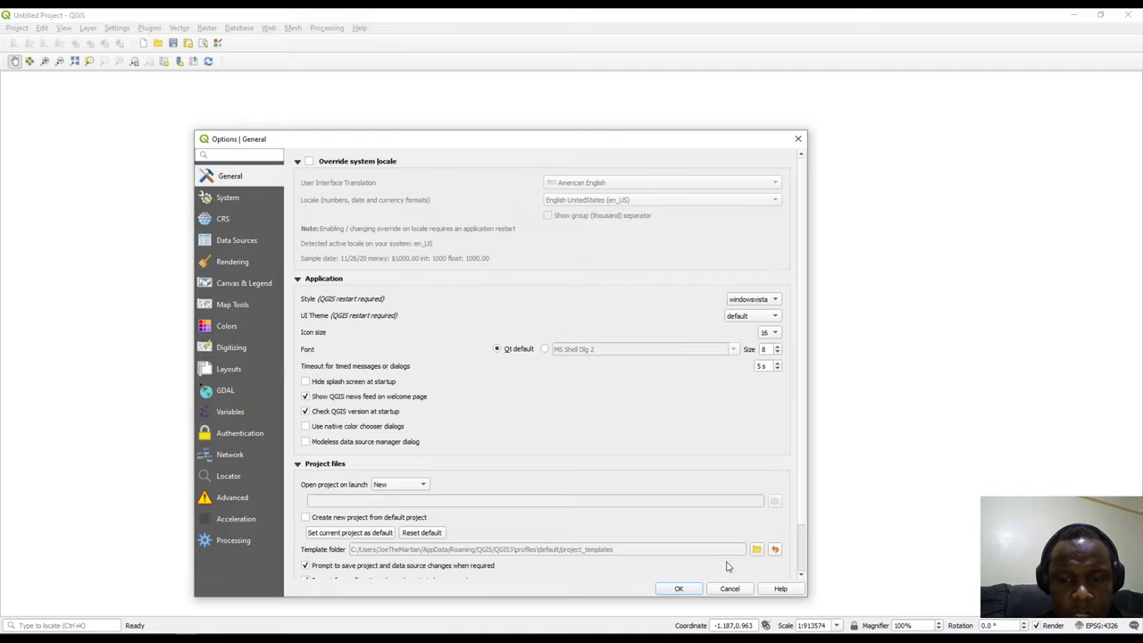
left_click(679, 589)
Restart QGIS Desktop 3.10.12 from its folder to apply the windowsvista style, and close the folder window
left_click(1127, 14)
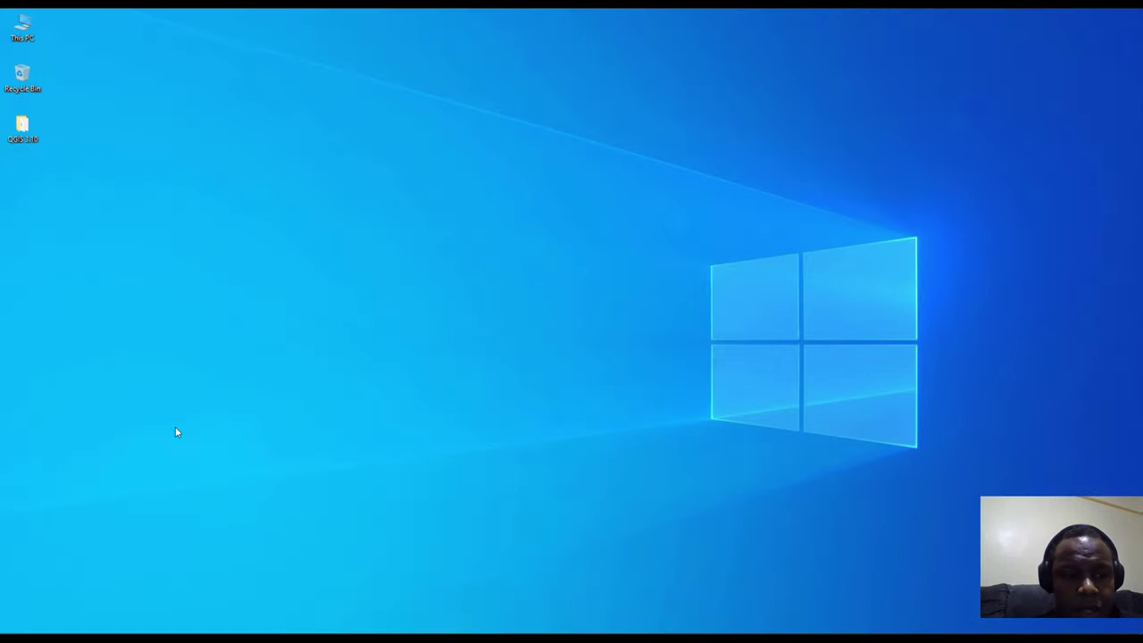
key("super")
key("Escape")
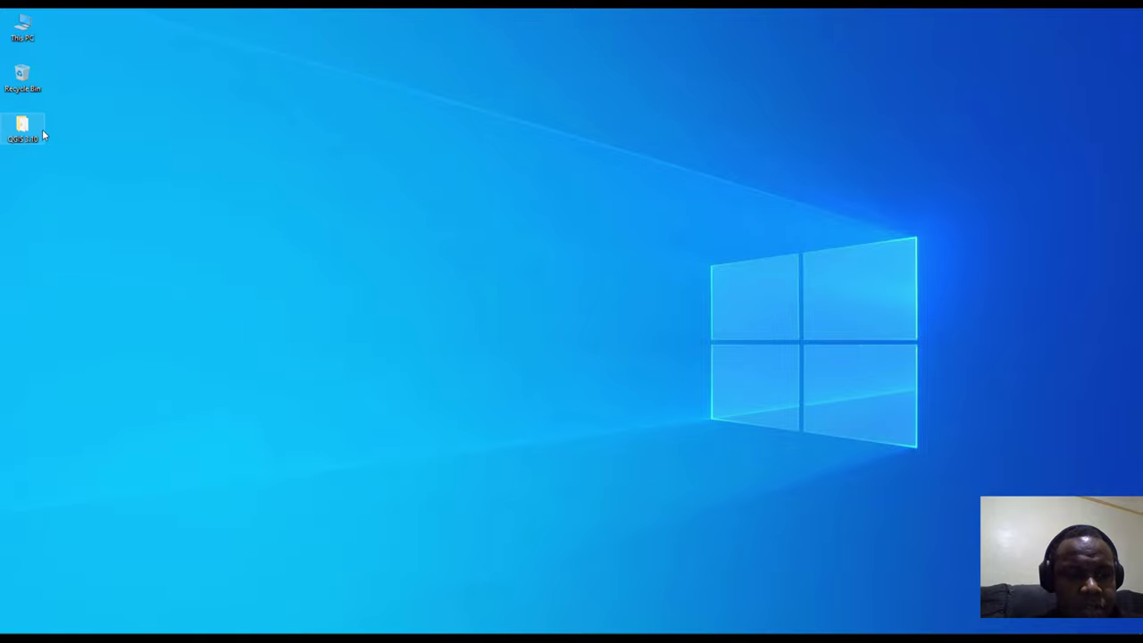
left_click(119, 635)
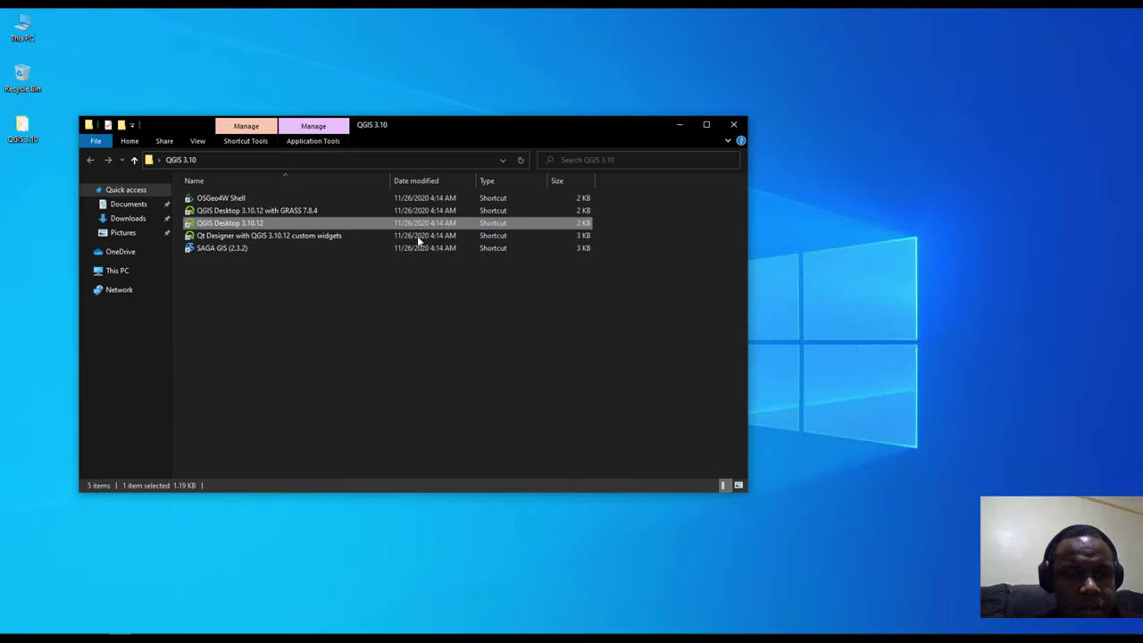
double_click(285, 223)
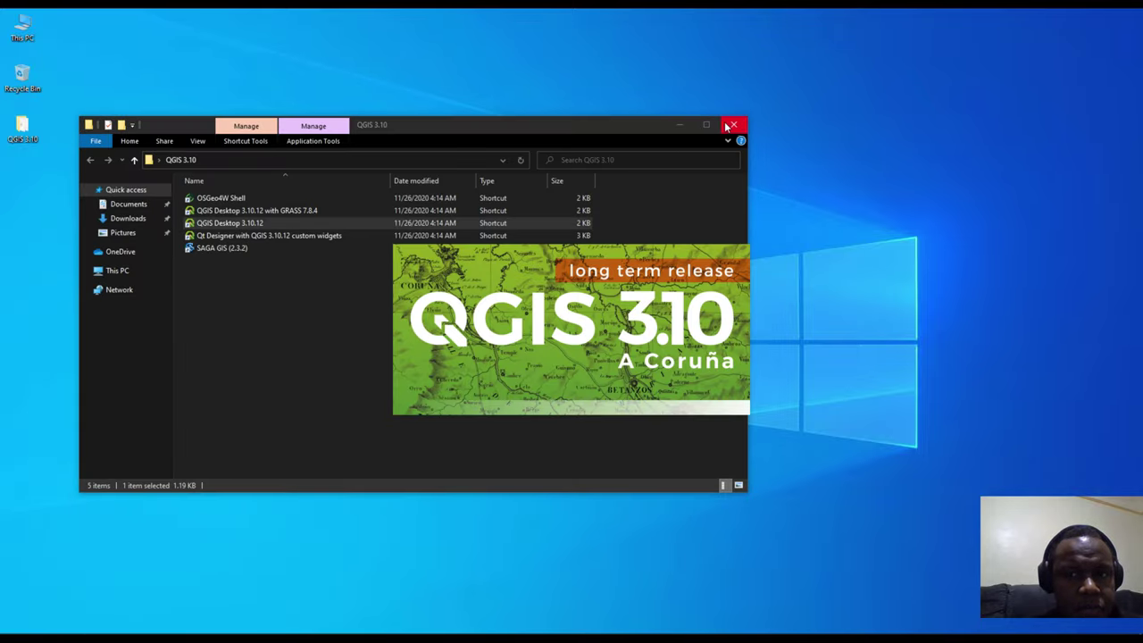
left_click(728, 123)
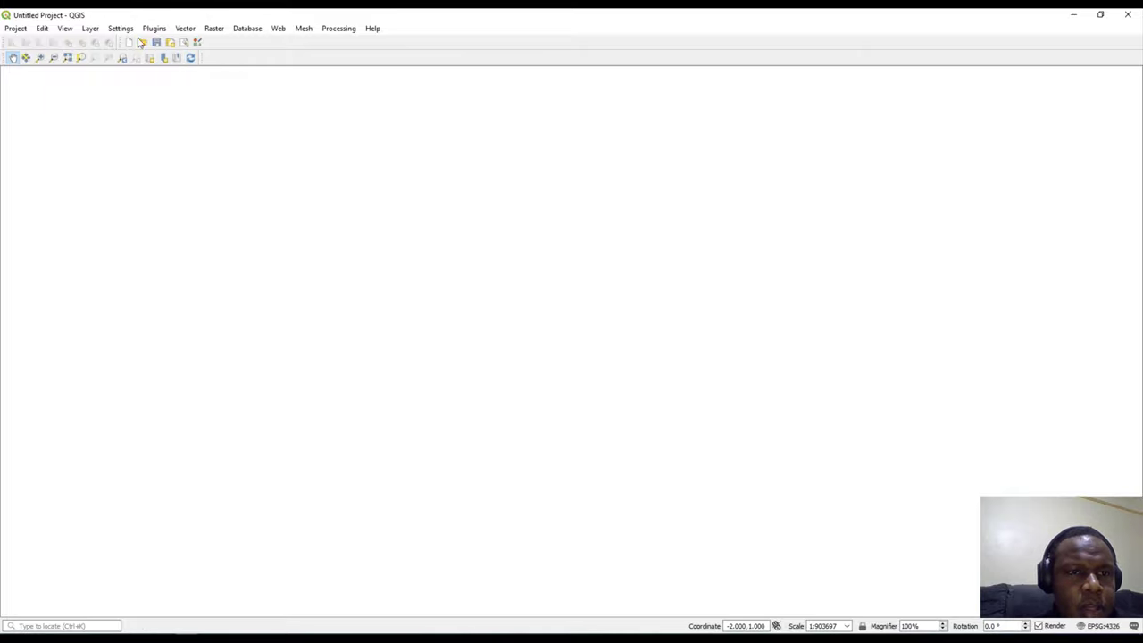
Set the application style back to Fusion in the General options, keeping the default UI theme
left_click(153, 28)
mouse_move(131, 31)
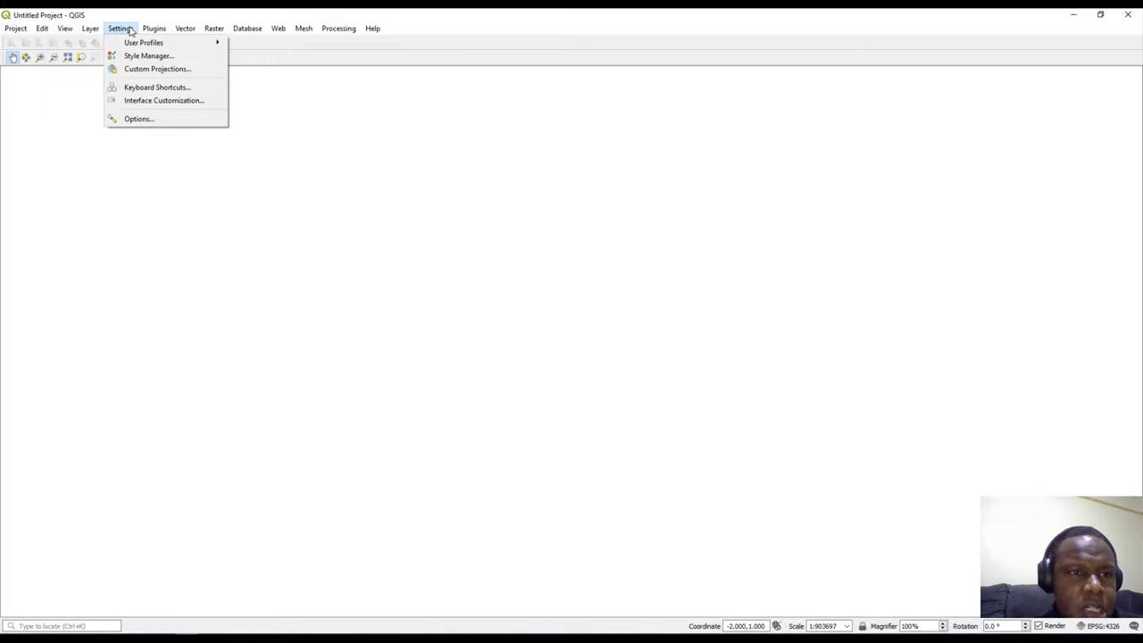
left_click(137, 119)
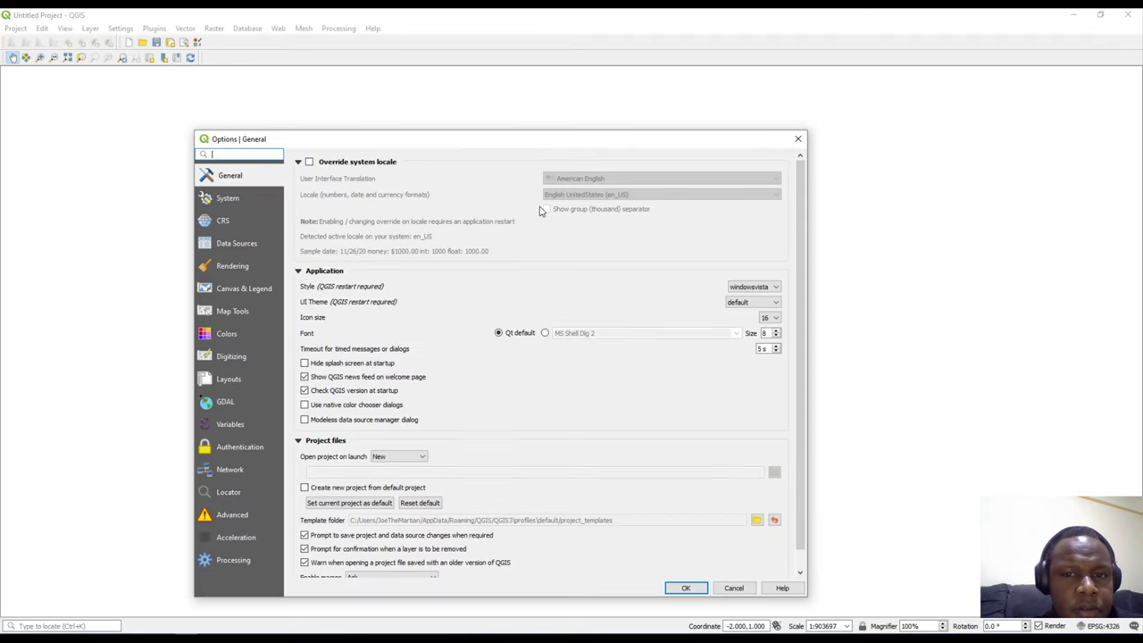
left_click(748, 287)
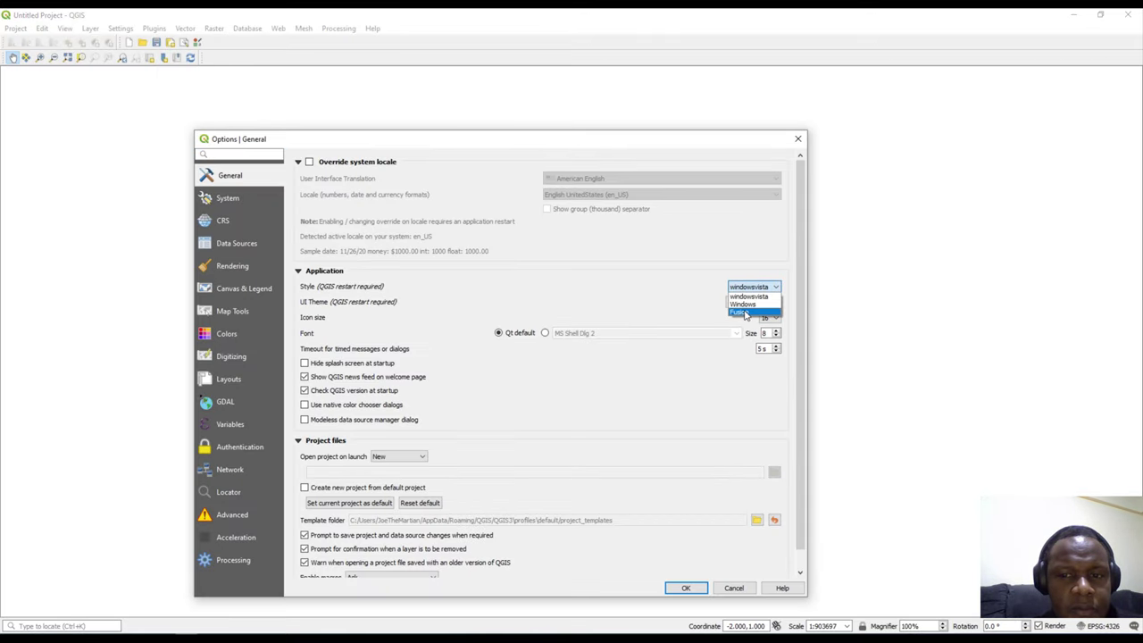
left_click(745, 312)
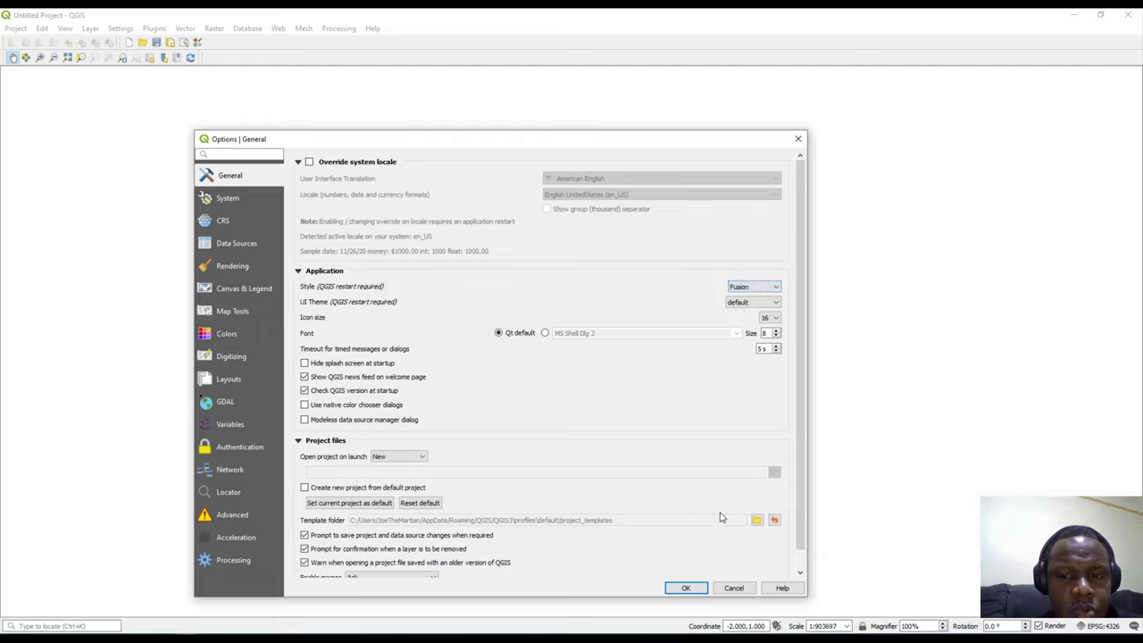
left_click(746, 303)
left_click(741, 314)
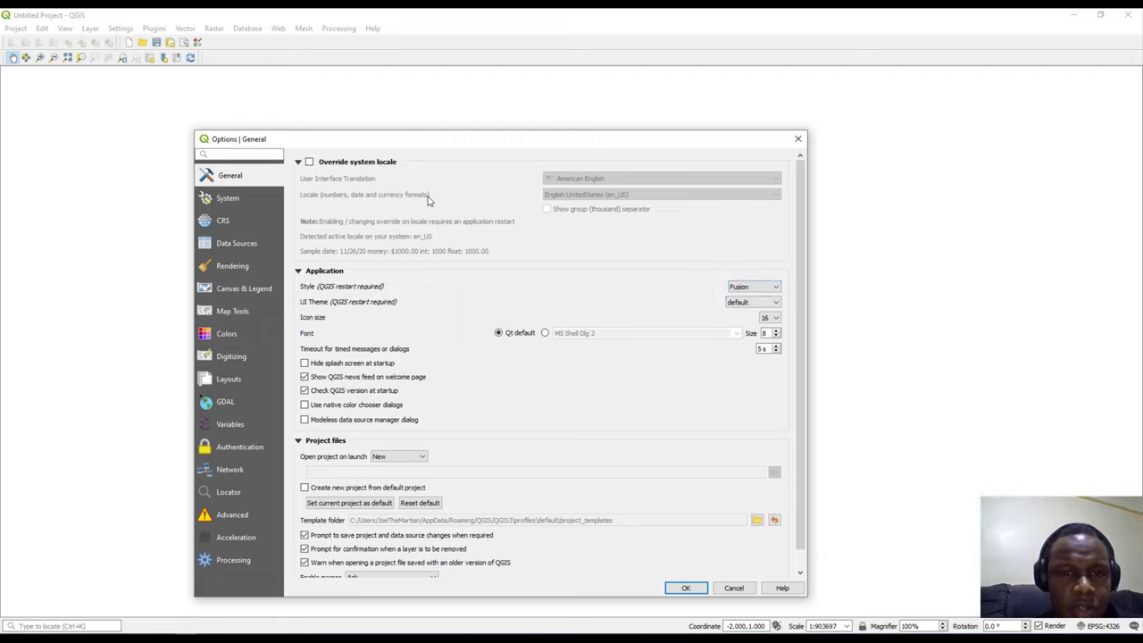
Review the SVG paths in the System options, and open the directory chooser for plugin paths without adding a folder
left_click(238, 199)
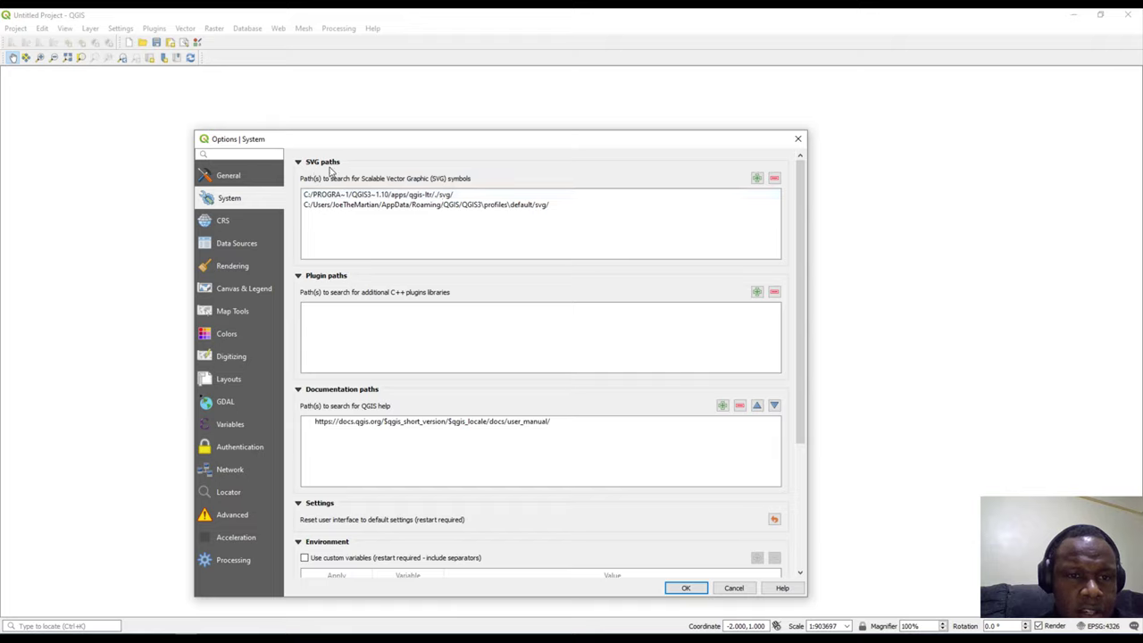
left_click(395, 198)
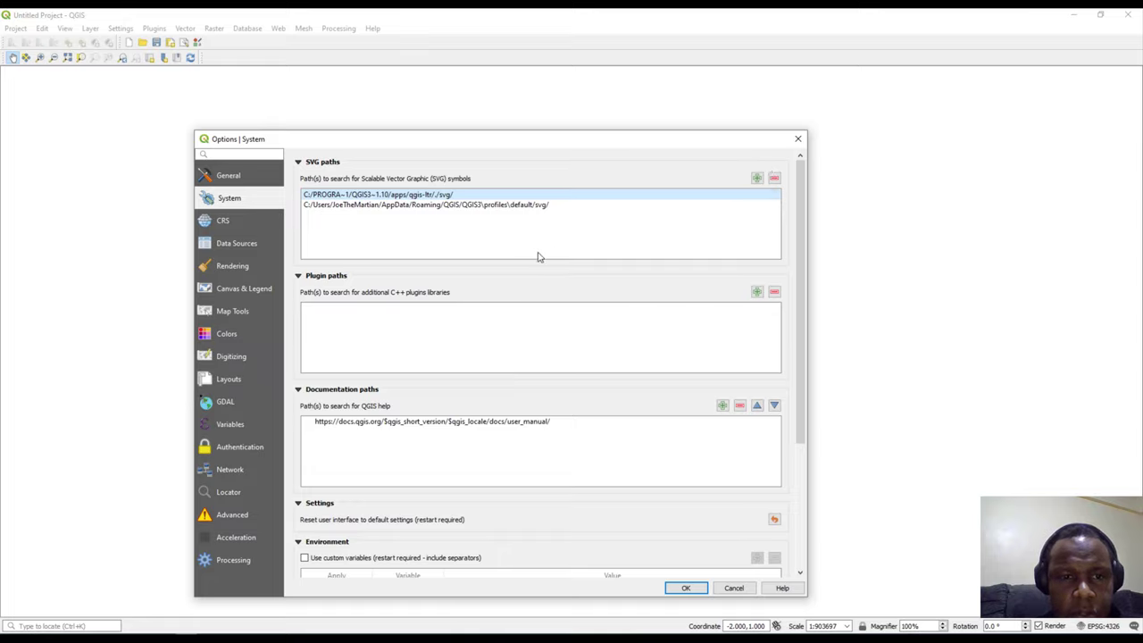
left_click(314, 208)
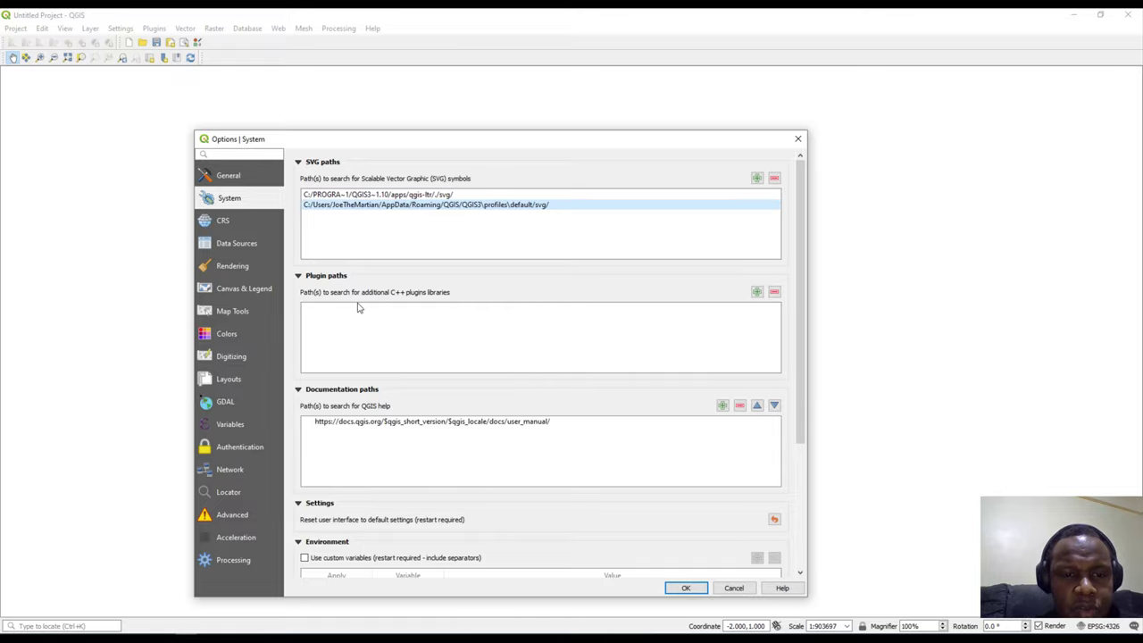
left_click(756, 292)
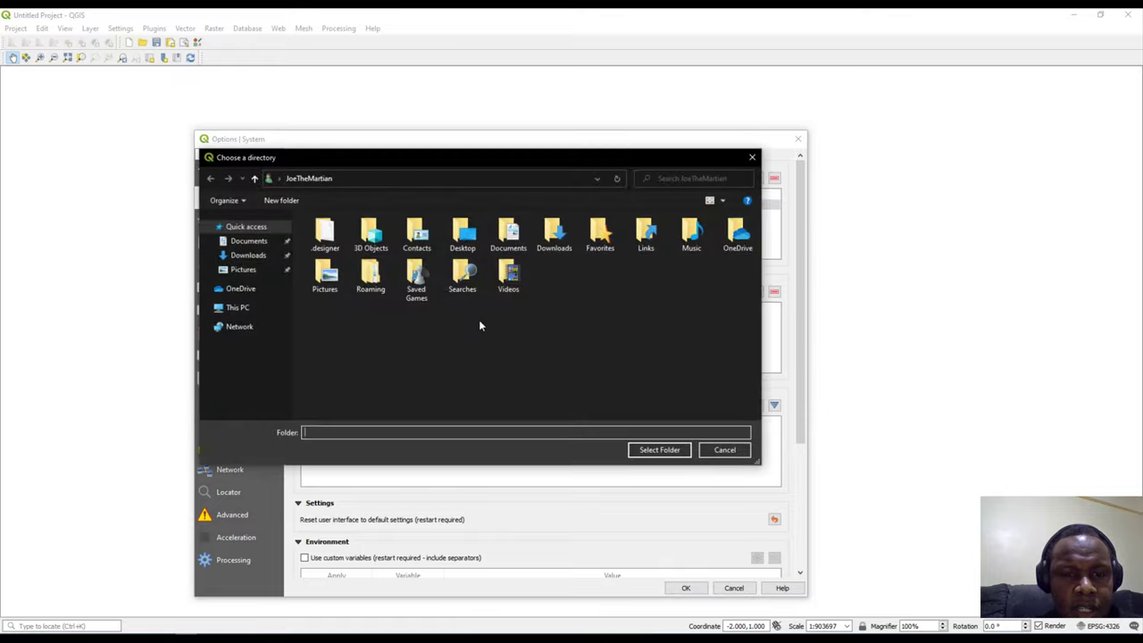
left_click(725, 450)
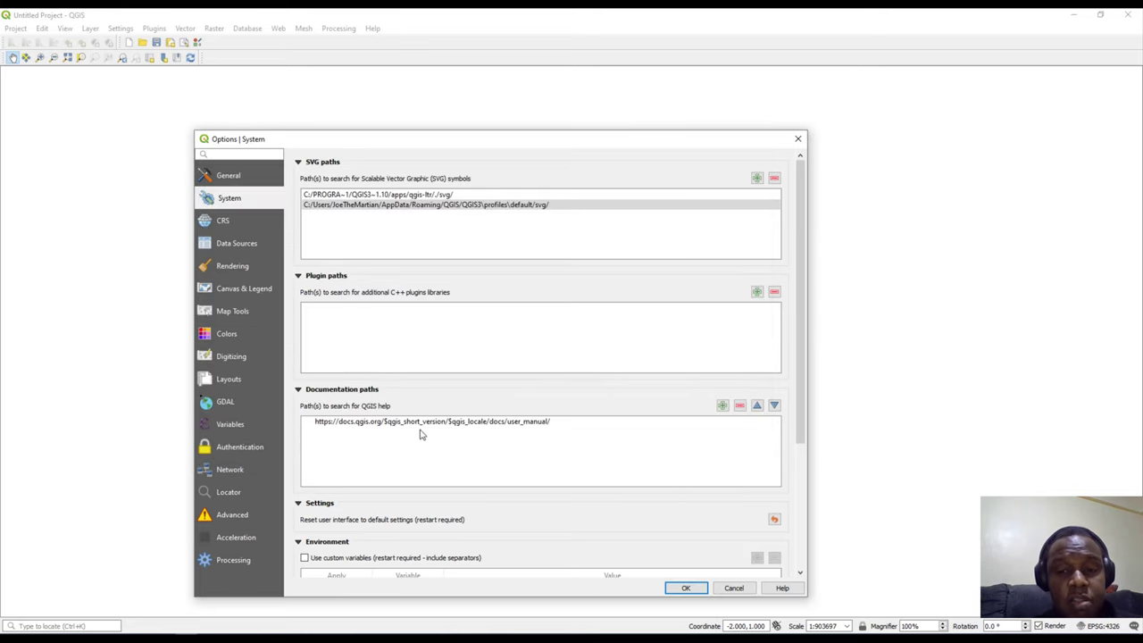
Review the documentation paths and current environment variables in the System options, leaving custom variables disabled
left_click_drag(797, 402, 801, 527)
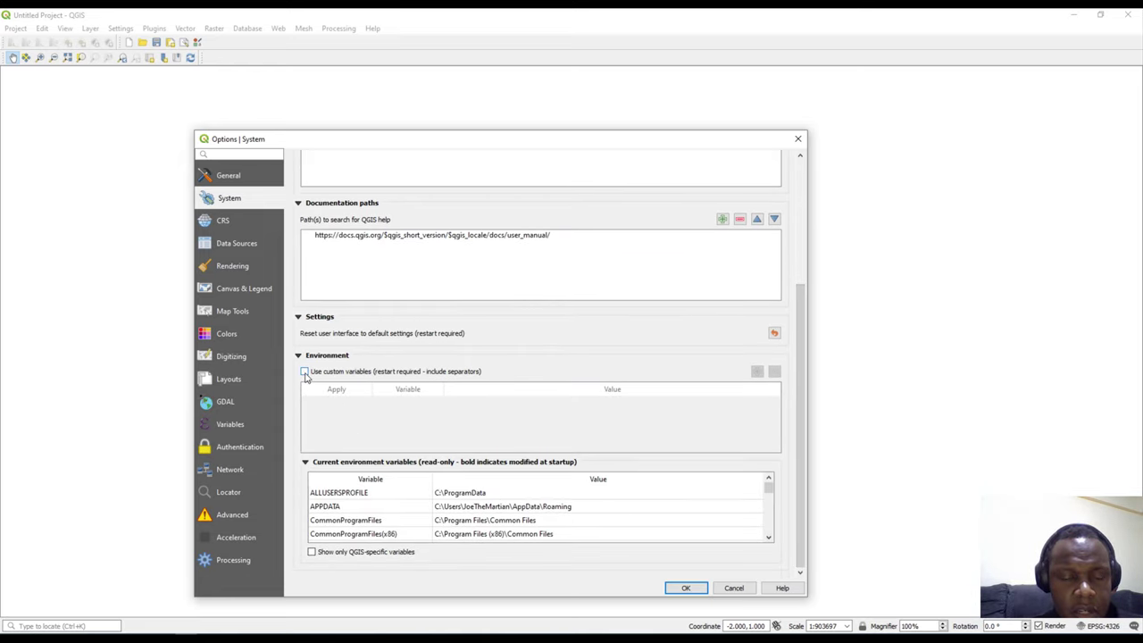
left_click(305, 371)
left_click(305, 372)
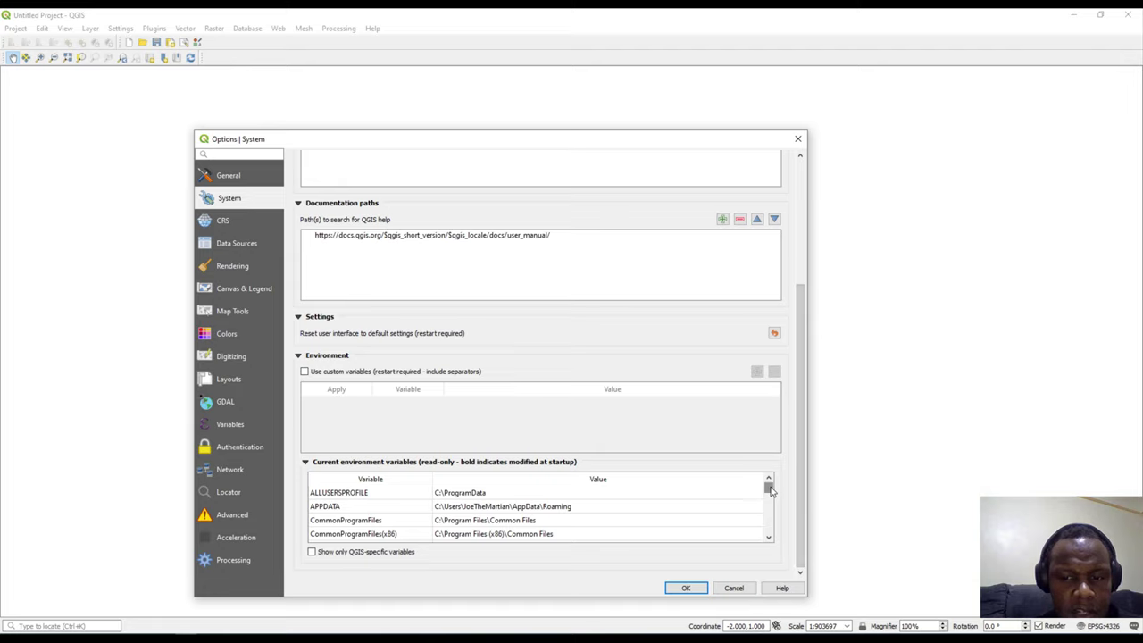
left_click_drag(771, 490, 770, 540)
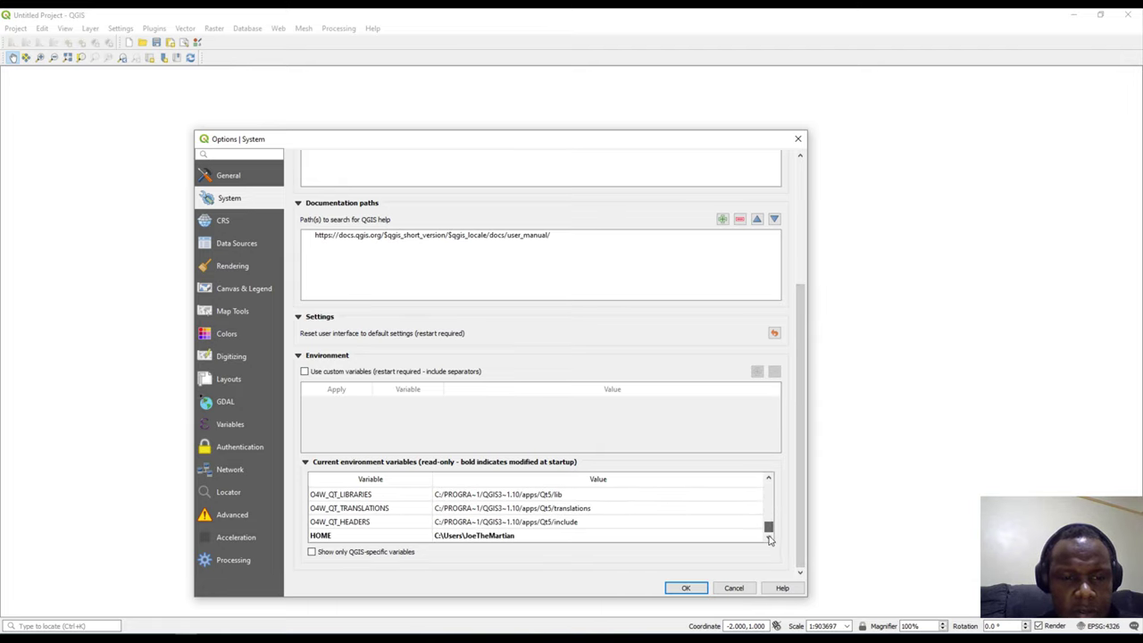
Review the CRS, Data Sources, Rendering, and Canvas & Legend pages of the Options
left_click(226, 222)
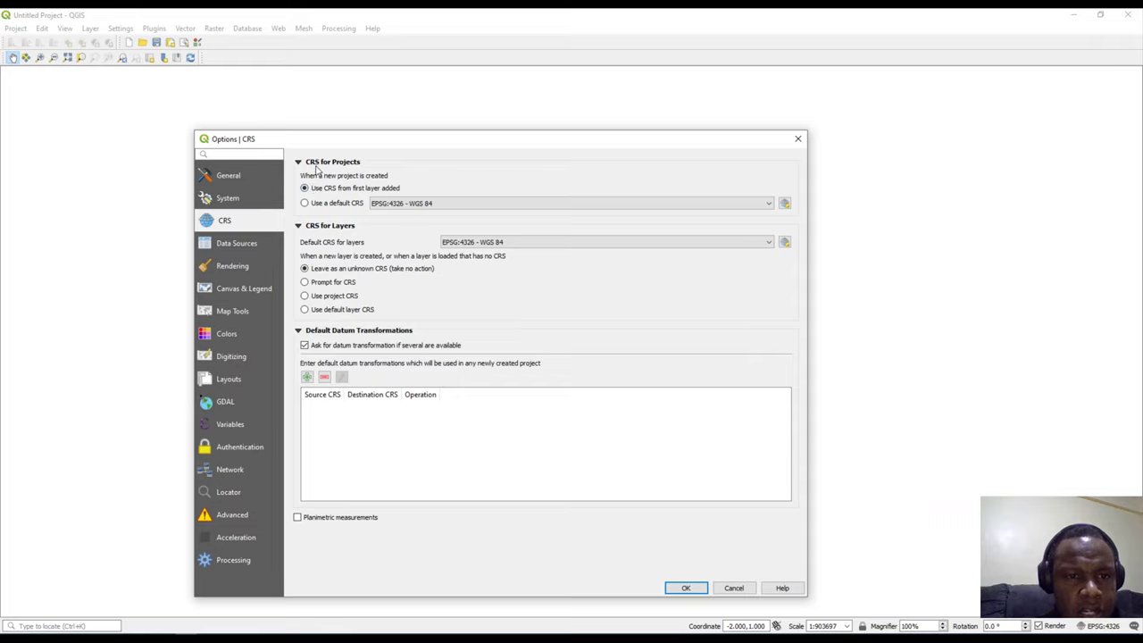
left_click(231, 250)
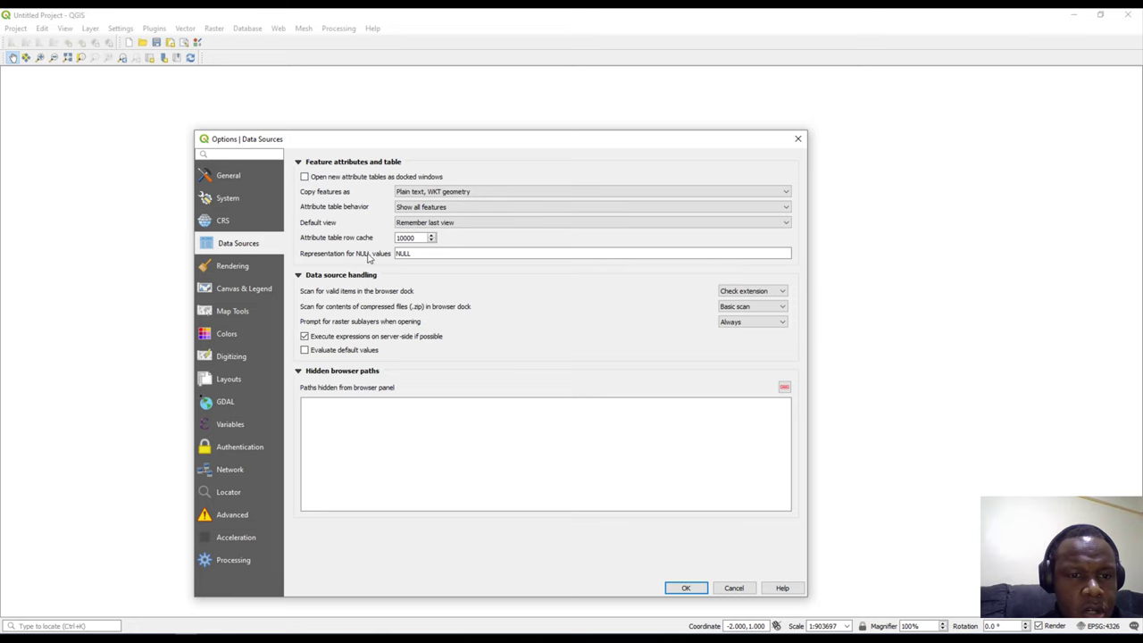
left_click(233, 266)
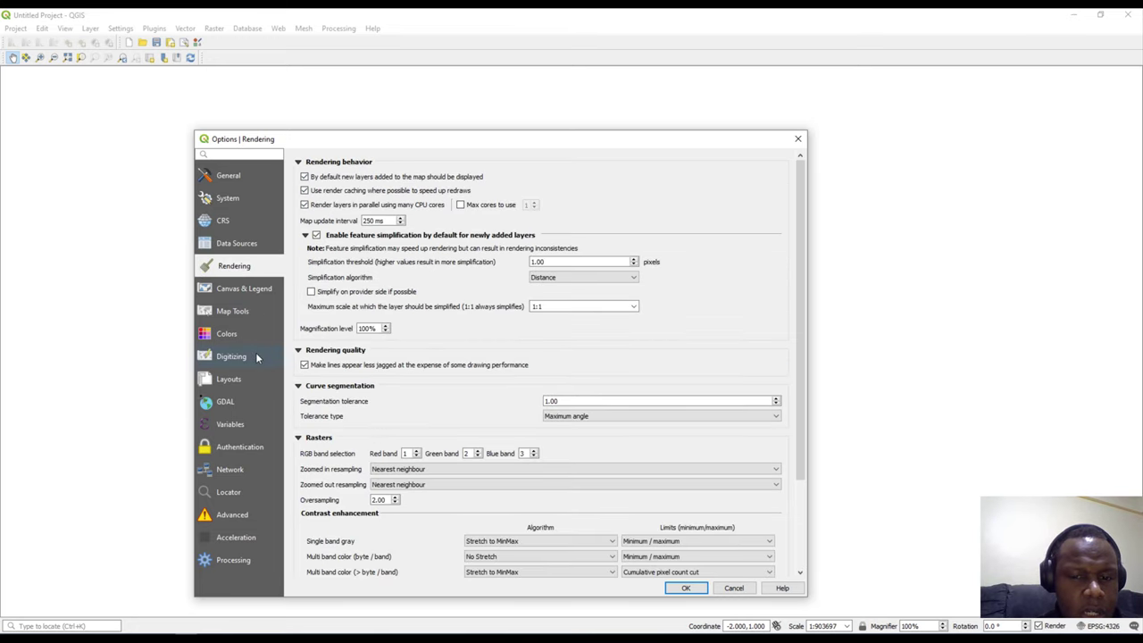
left_click(243, 293)
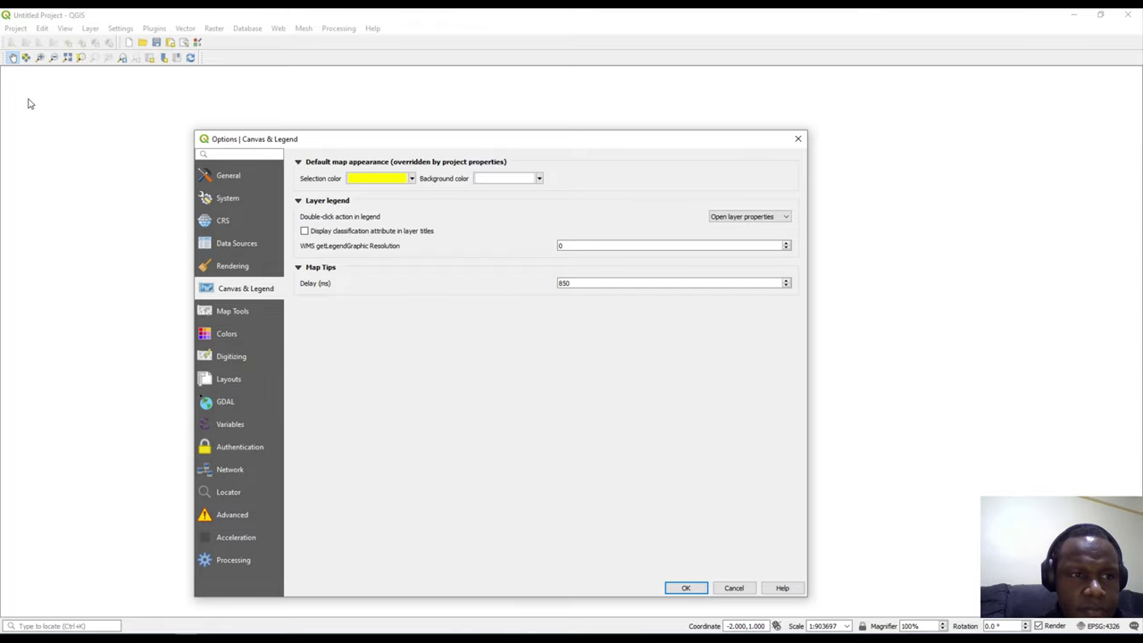
left_click_drag(242, 131, 230, 108)
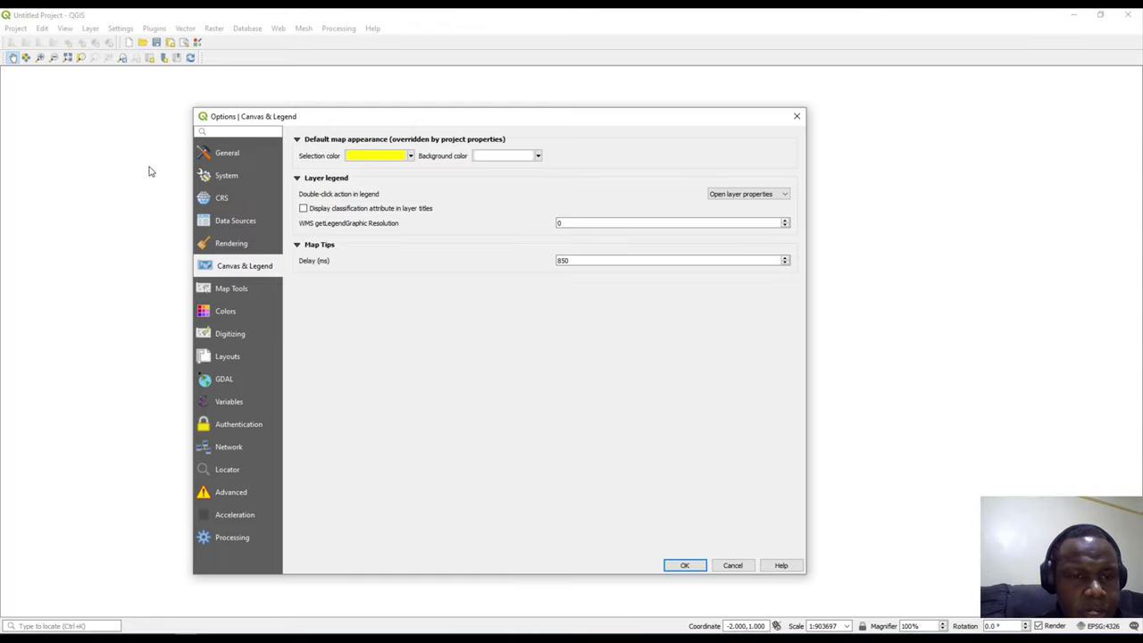
Review the Map Tools options and the available color schemes in the Colors options, keeping Standard colors
left_click(251, 290)
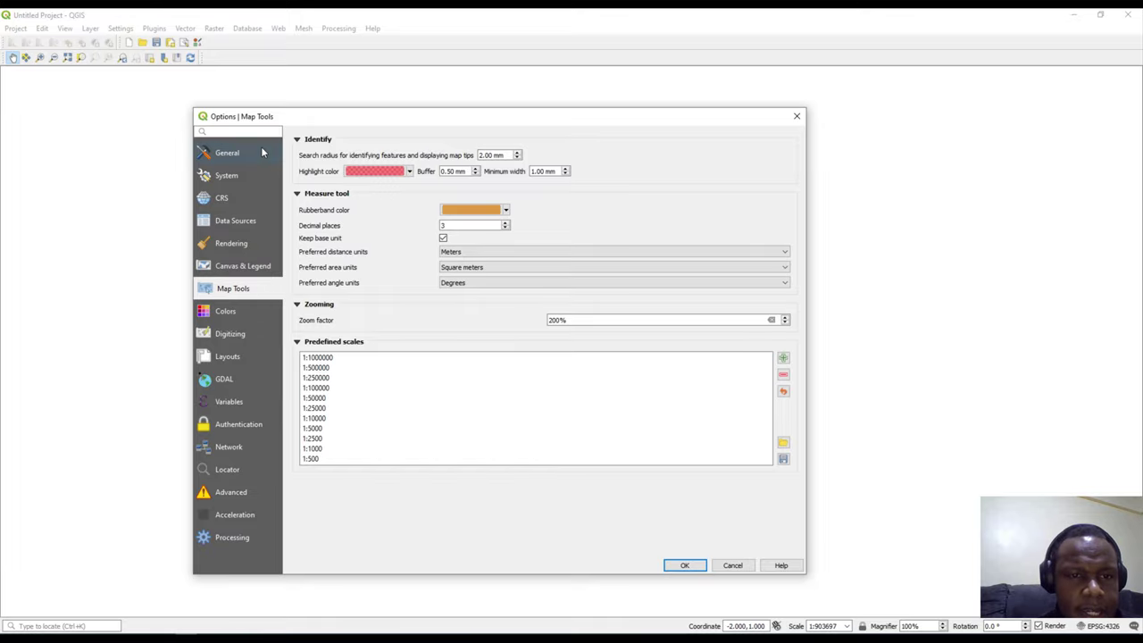
left_click(232, 321)
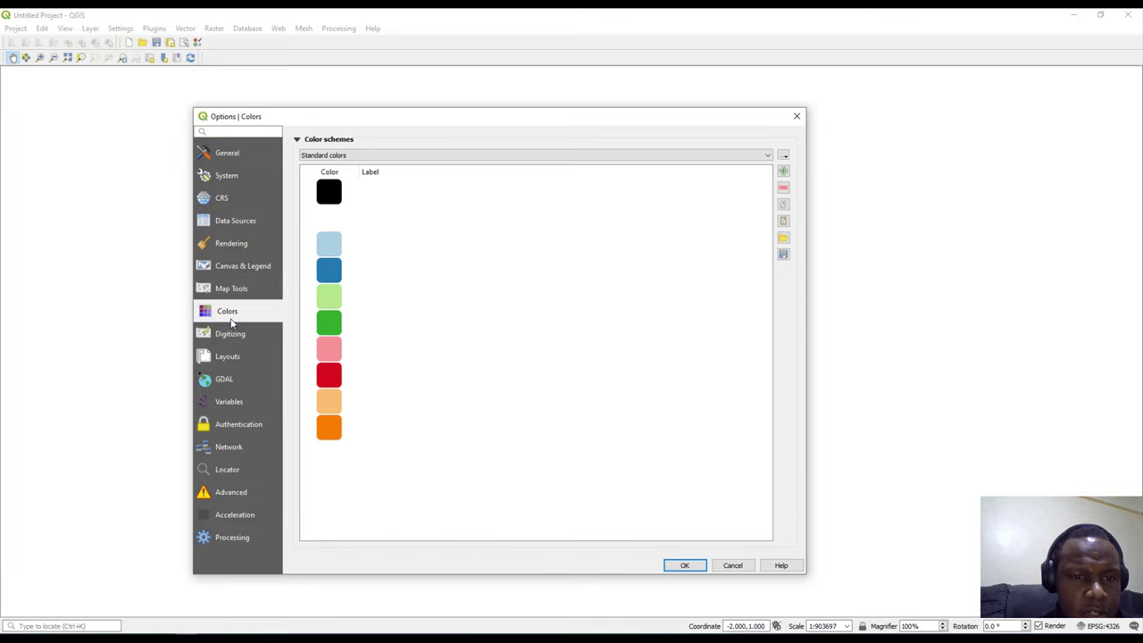
left_click(343, 156)
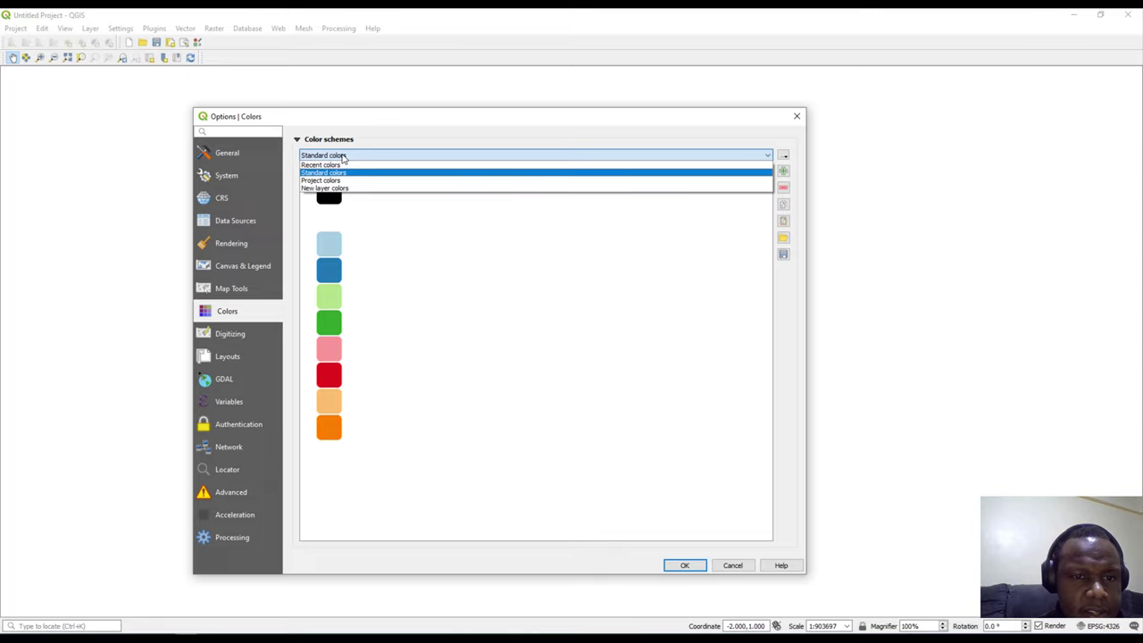
left_click(343, 157)
left_click(343, 157)
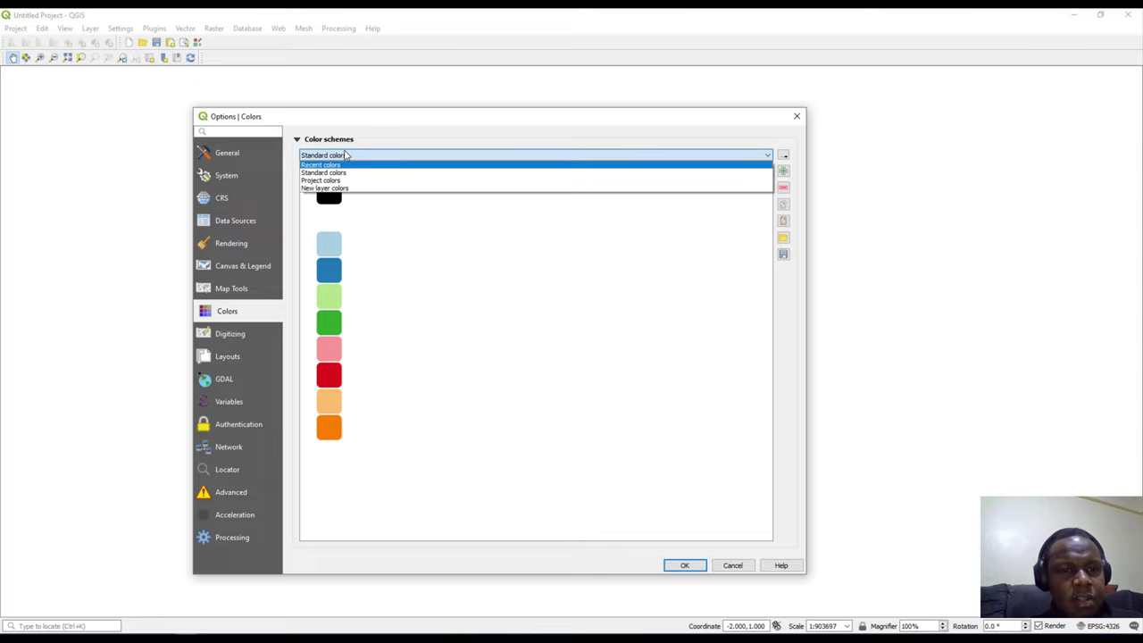
left_click(342, 156)
Review the Digitizing and Layouts options and the GDAL driver list, keeping GTiff as the driver for options
left_click(238, 334)
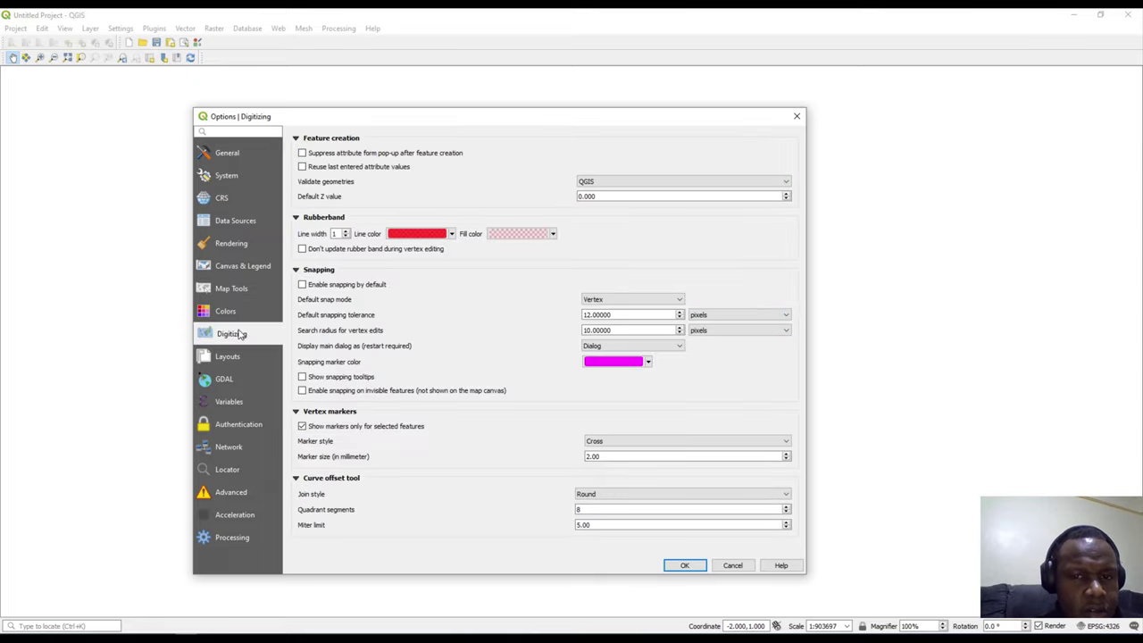
left_click(237, 357)
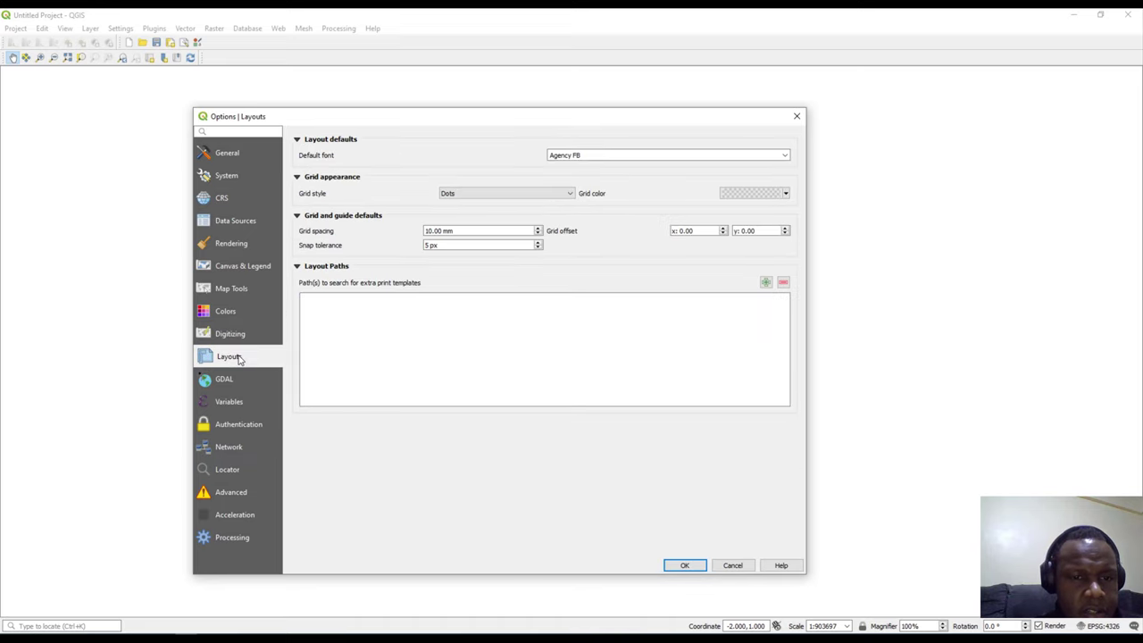
left_click(225, 382)
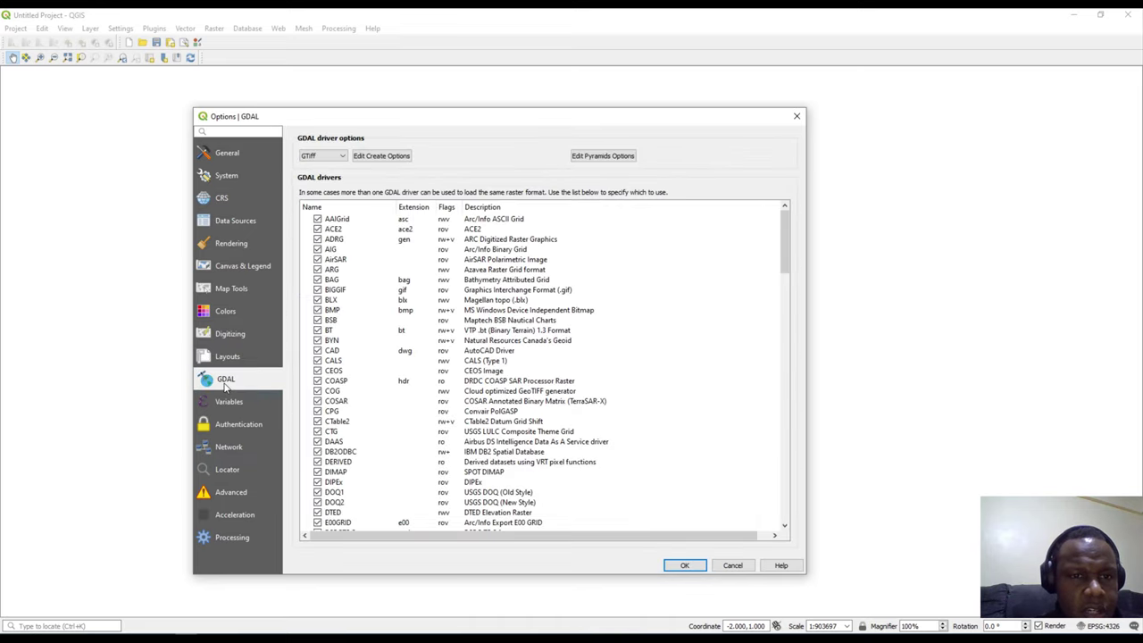
left_click(330, 155)
left_click(330, 156)
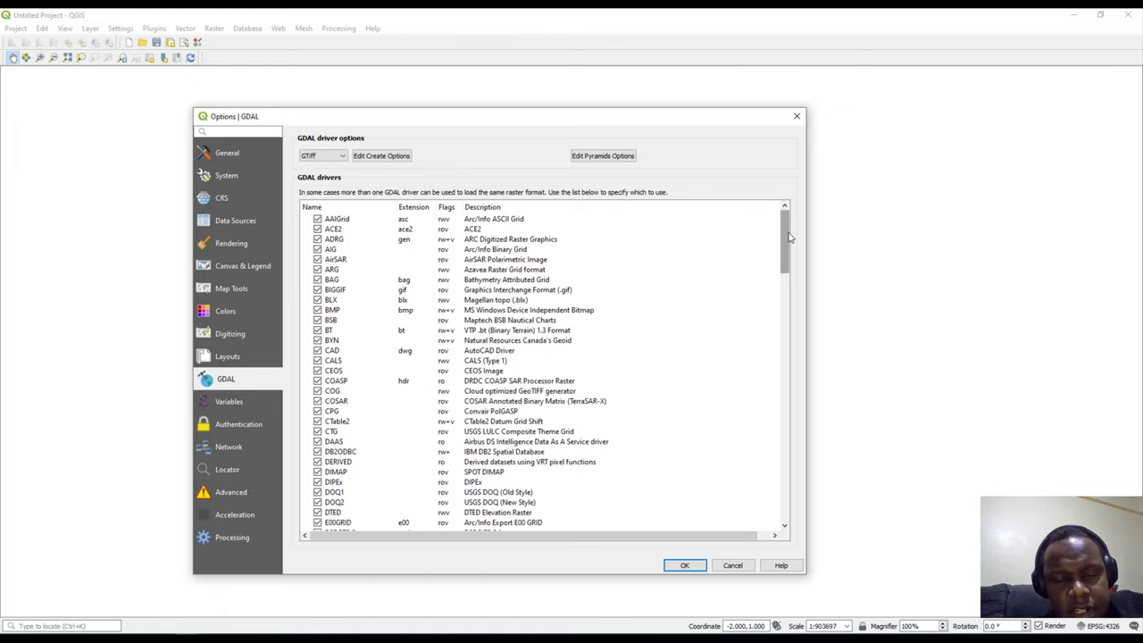
Review the Variables, Authentication, Network and Locator pages of the Options
left_click(234, 402)
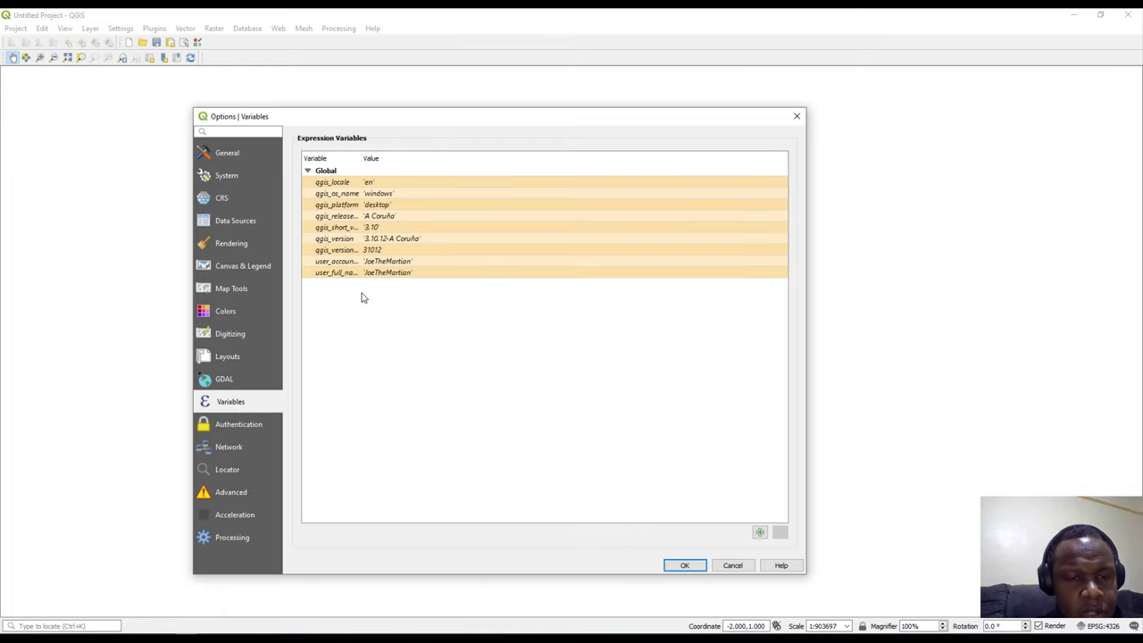
left_click(232, 427)
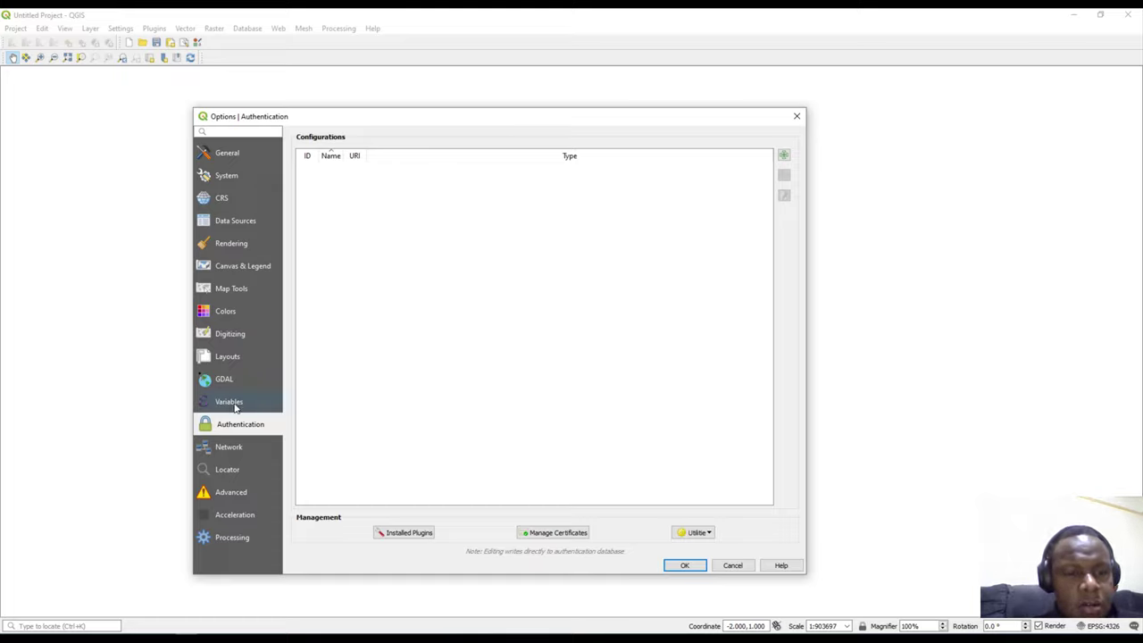
left_click(229, 448)
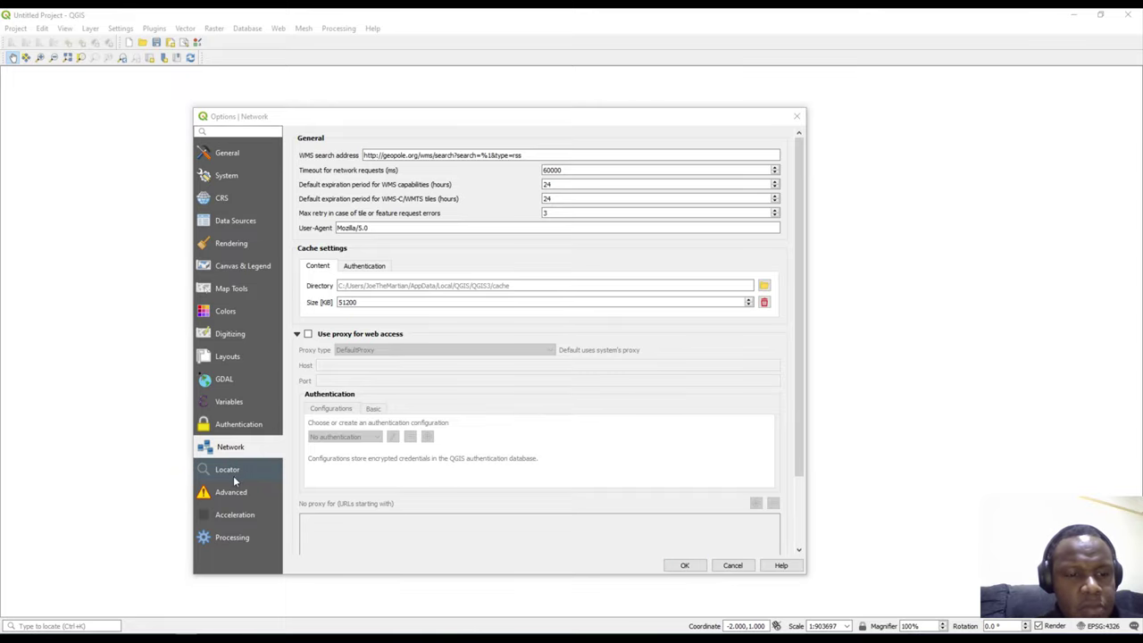
left_click(235, 473)
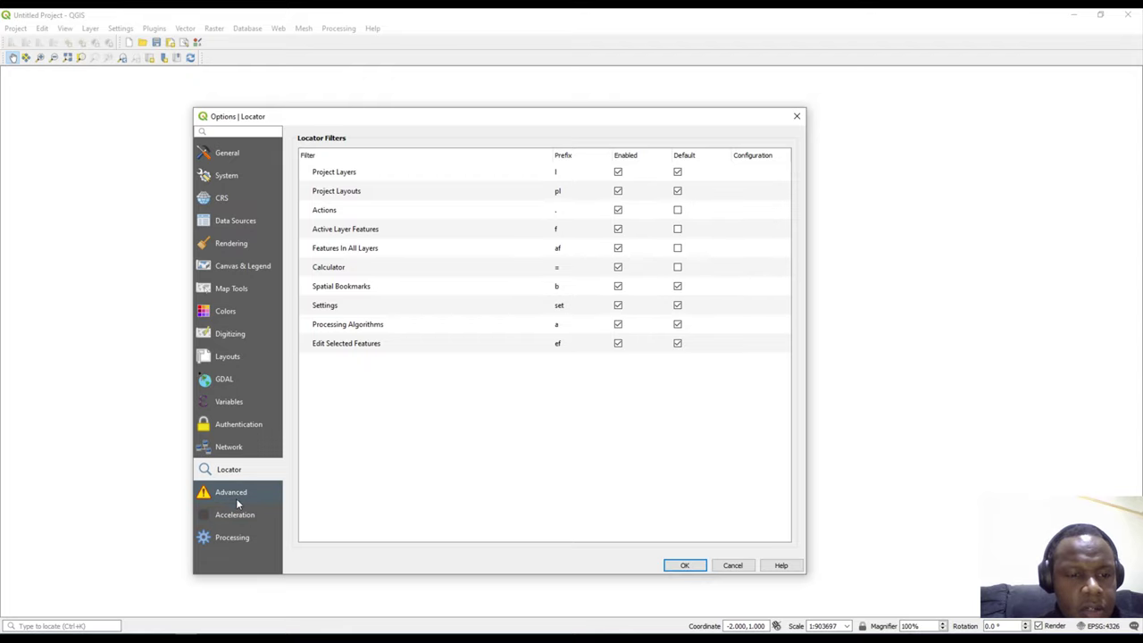
Open the Advanced Settings Editor past its caution page, and view the OpenCL acceleration options
left_click(236, 497)
left_click(527, 534)
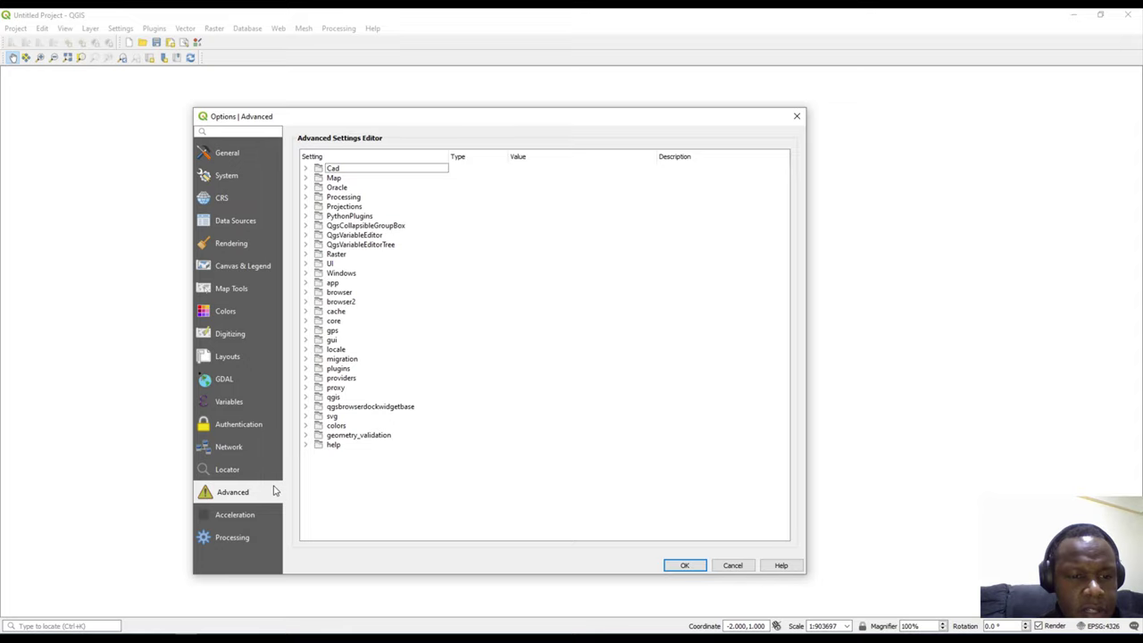
left_click(246, 520)
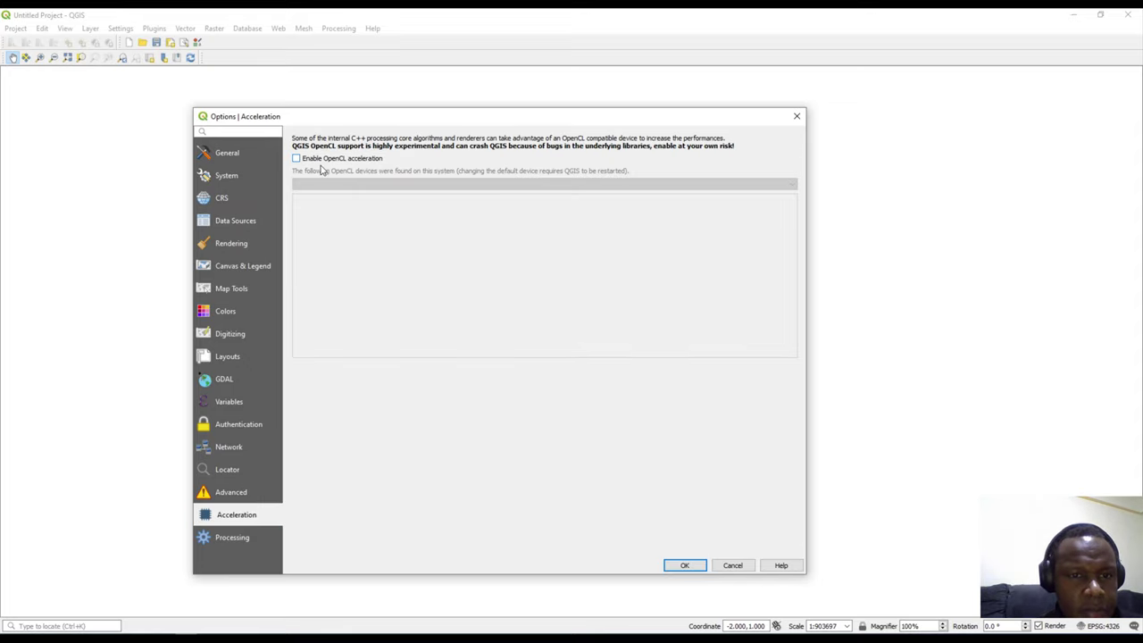
Expand the Scripts and Providers groups in the Processing options, and accept the Options dialog
left_click(227, 540)
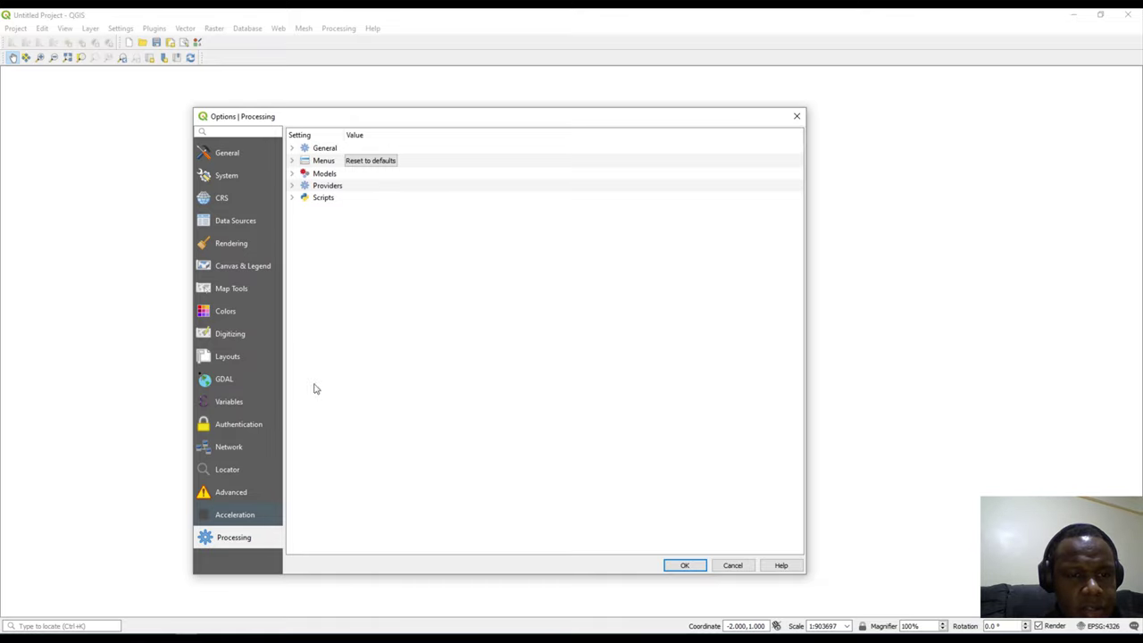
left_click(292, 197)
left_click(292, 185)
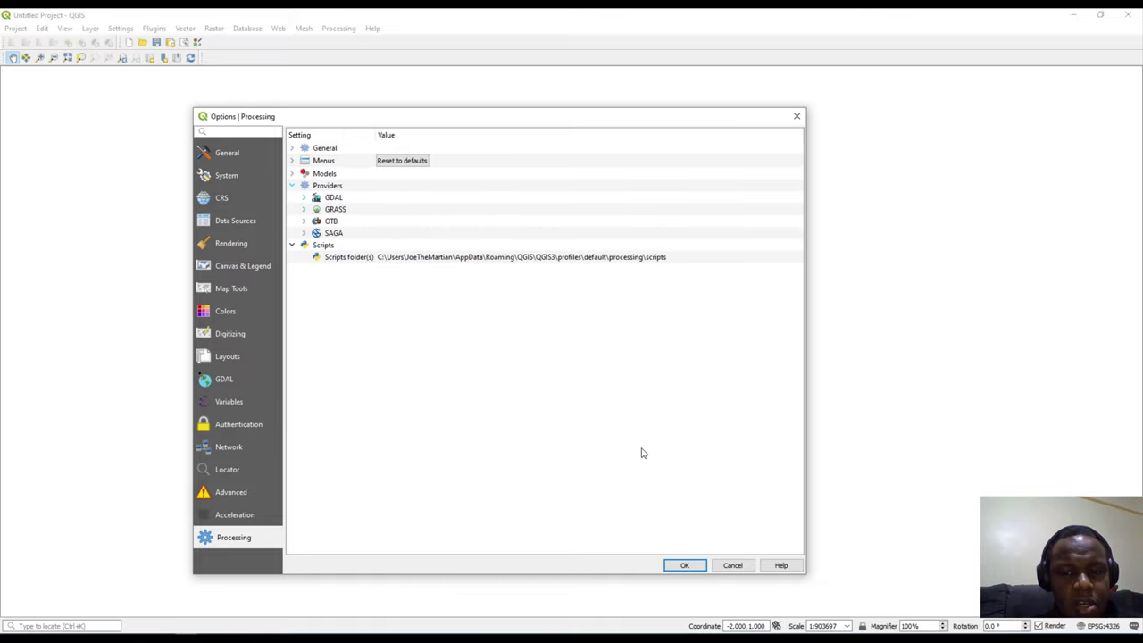
left_click(702, 565)
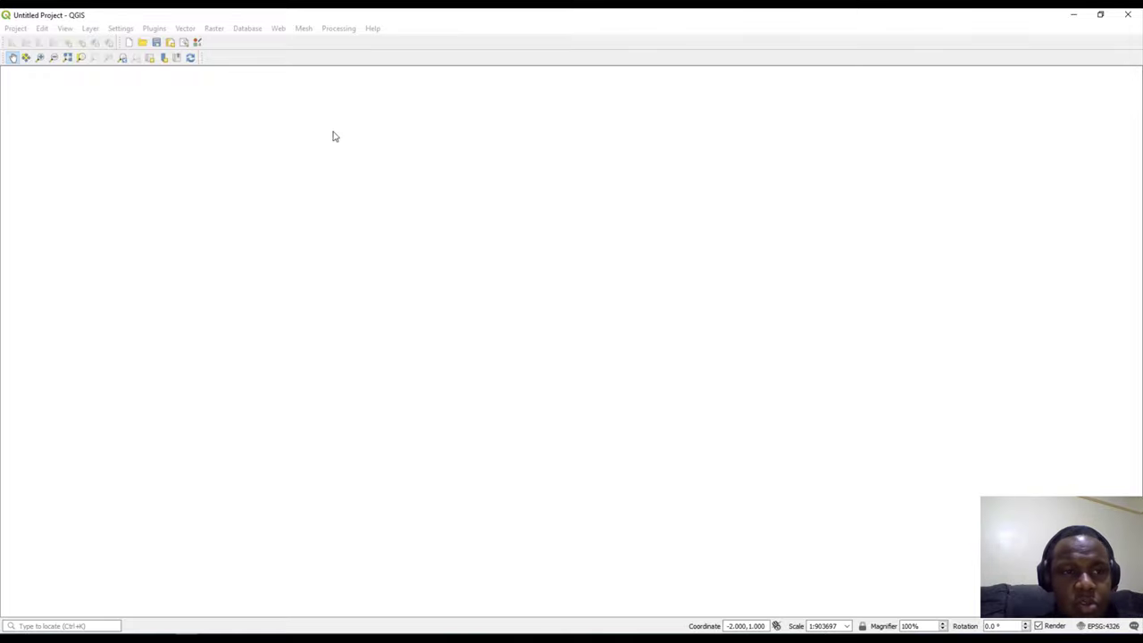
Look over the Settings commands, and open DB Manager to view its database providers before closing it
left_click(121, 27)
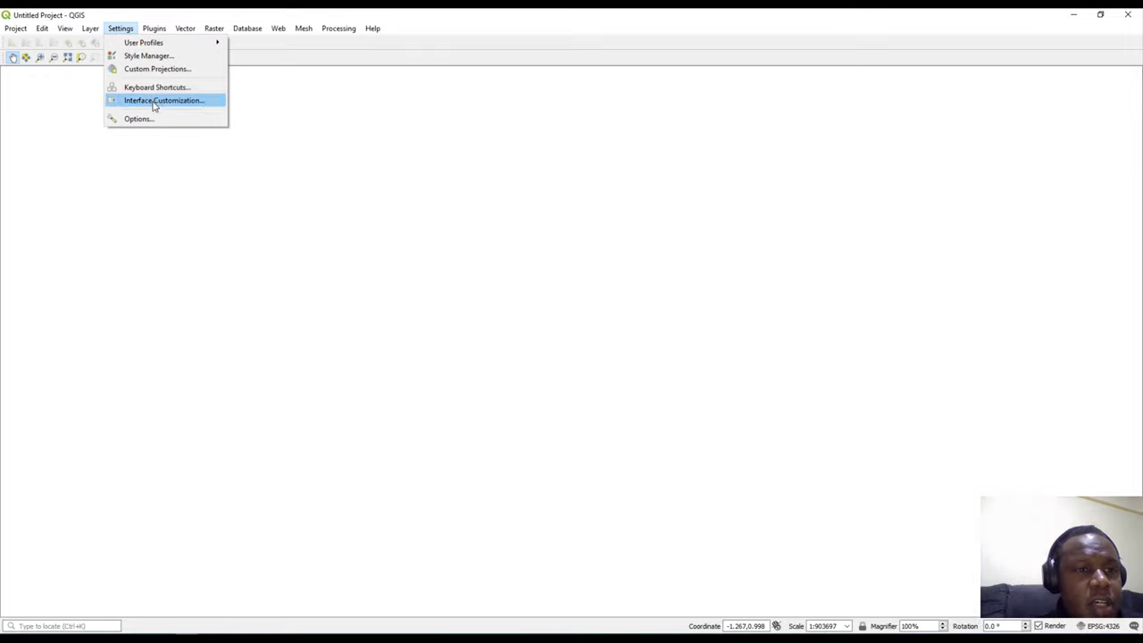
mouse_move(153, 33)
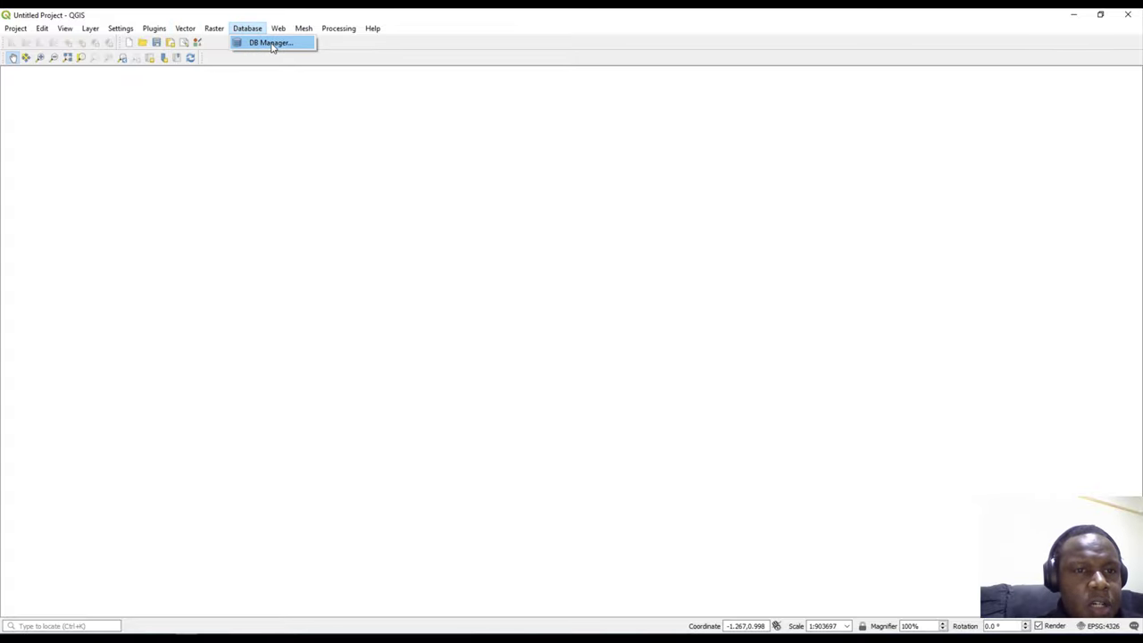
left_click(272, 46)
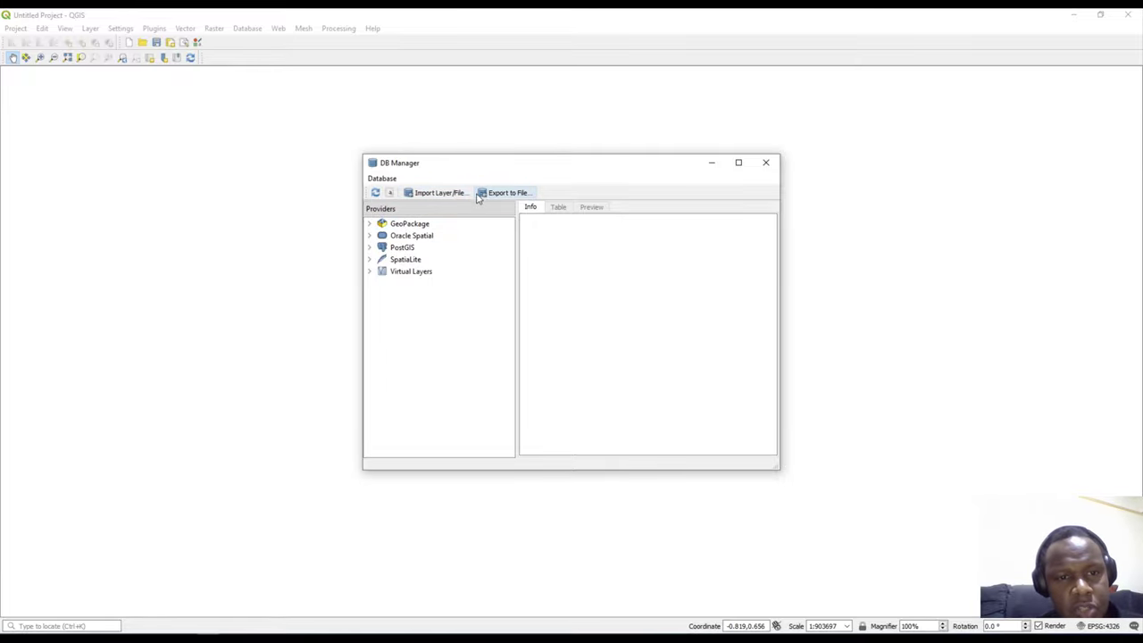
left_click(764, 163)
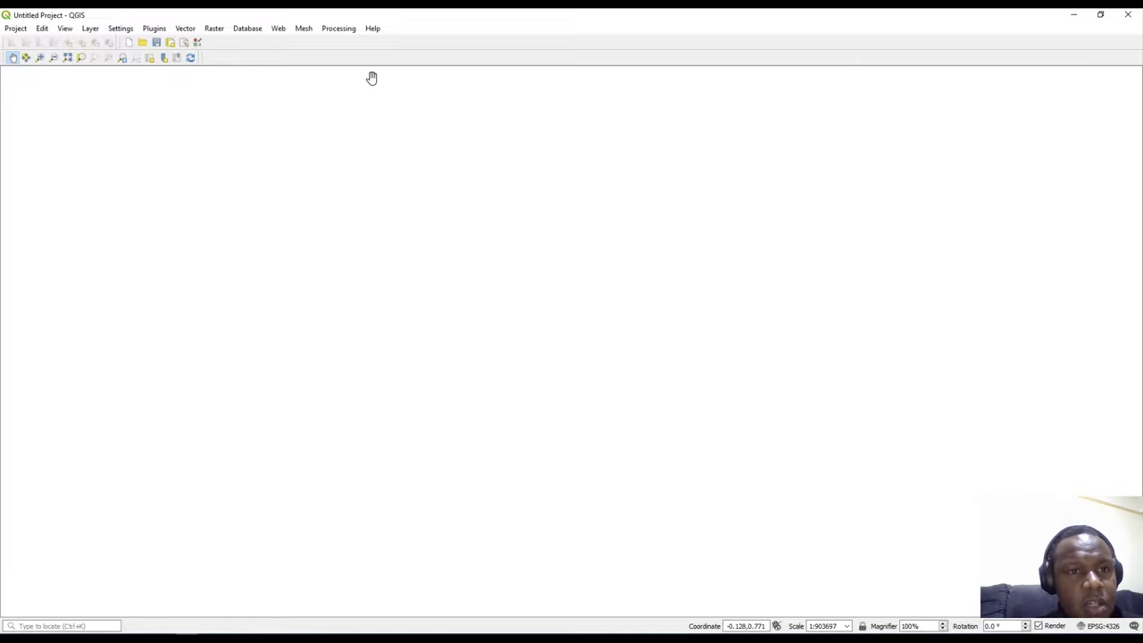
Look through the Web, Mesh and Processing commands, including MetaSearch and the Mesh Calculator
left_click(279, 29)
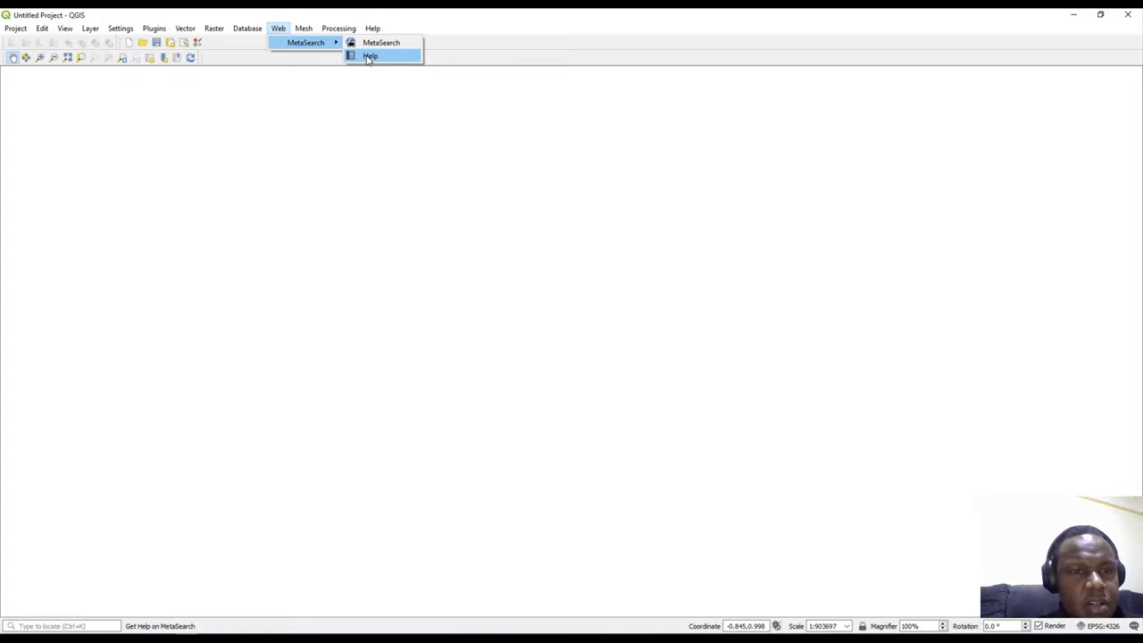
mouse_move(303, 28)
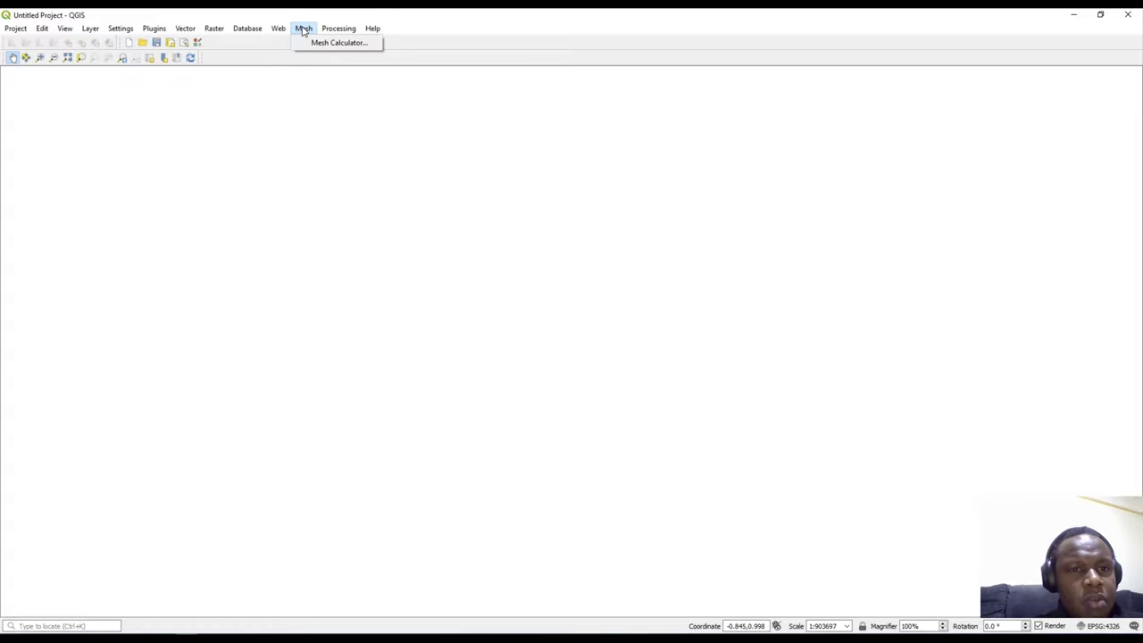
mouse_move(338, 28)
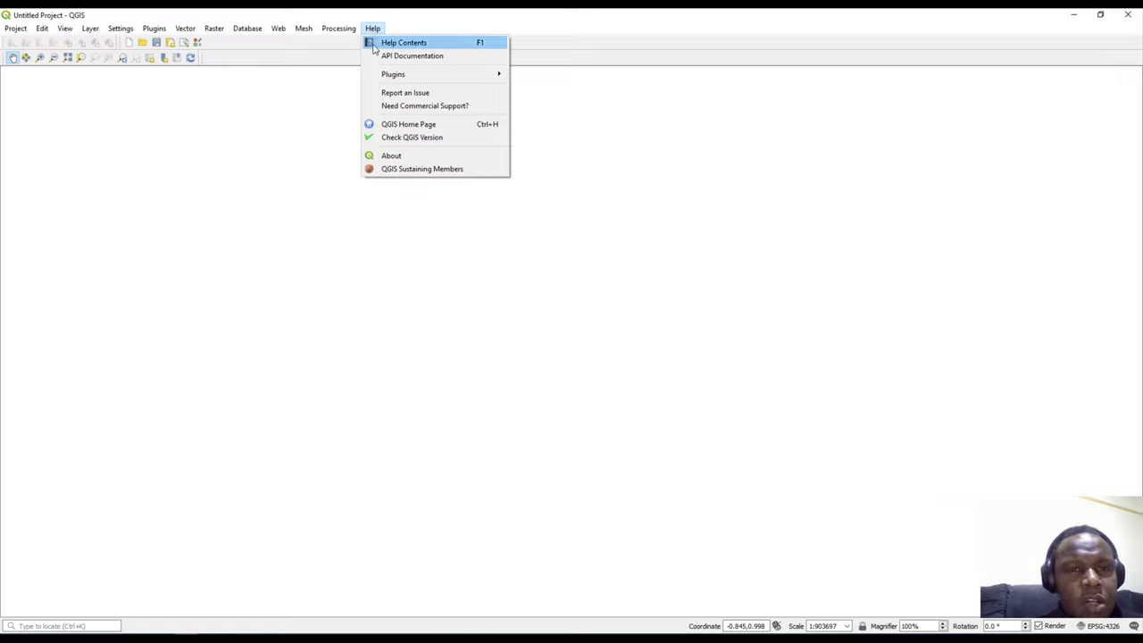
Open the QGIS 3.10 help contents in the browser and look through the User Guide's table of contents
key("Escape")
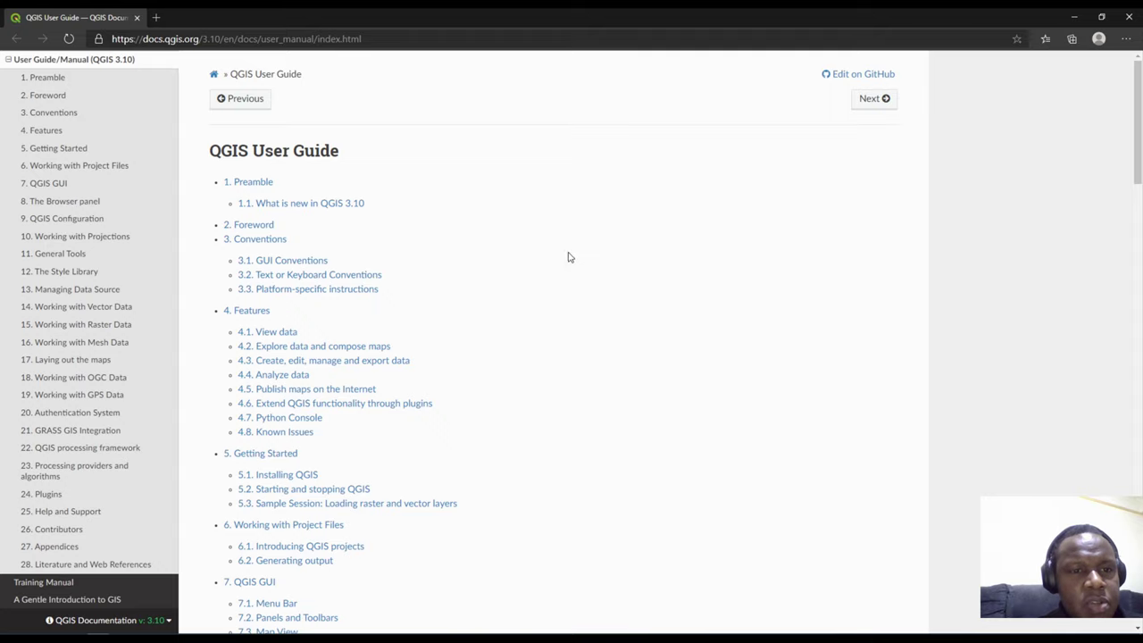
scroll(455, 293, "down", 8)
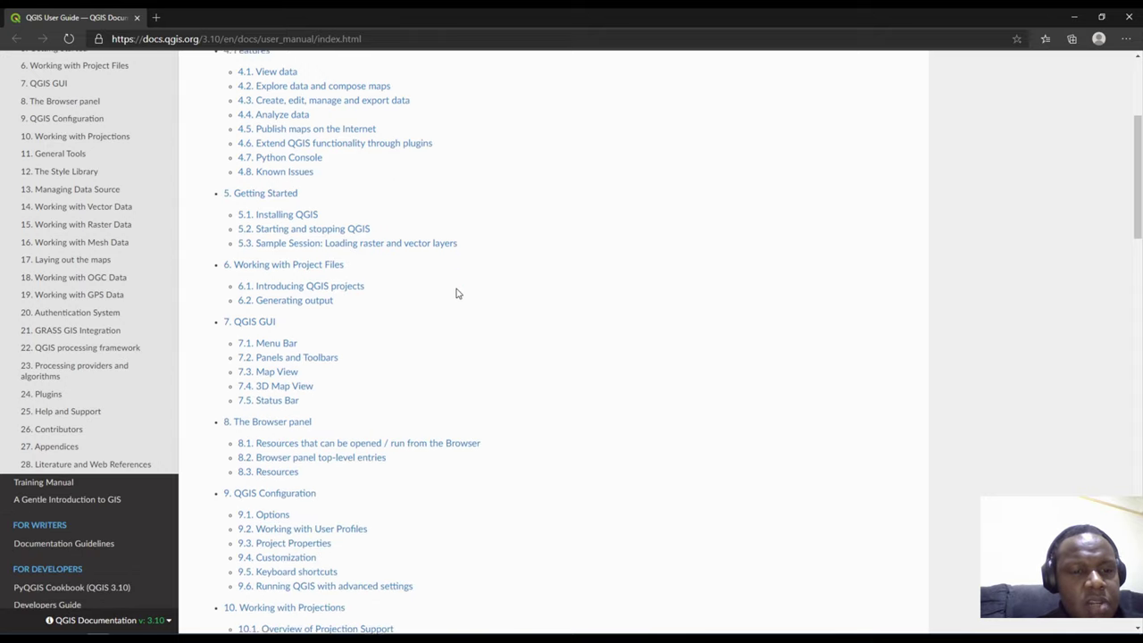
scroll(456, 293, "down", 3)
scroll(455, 293, "up", 6)
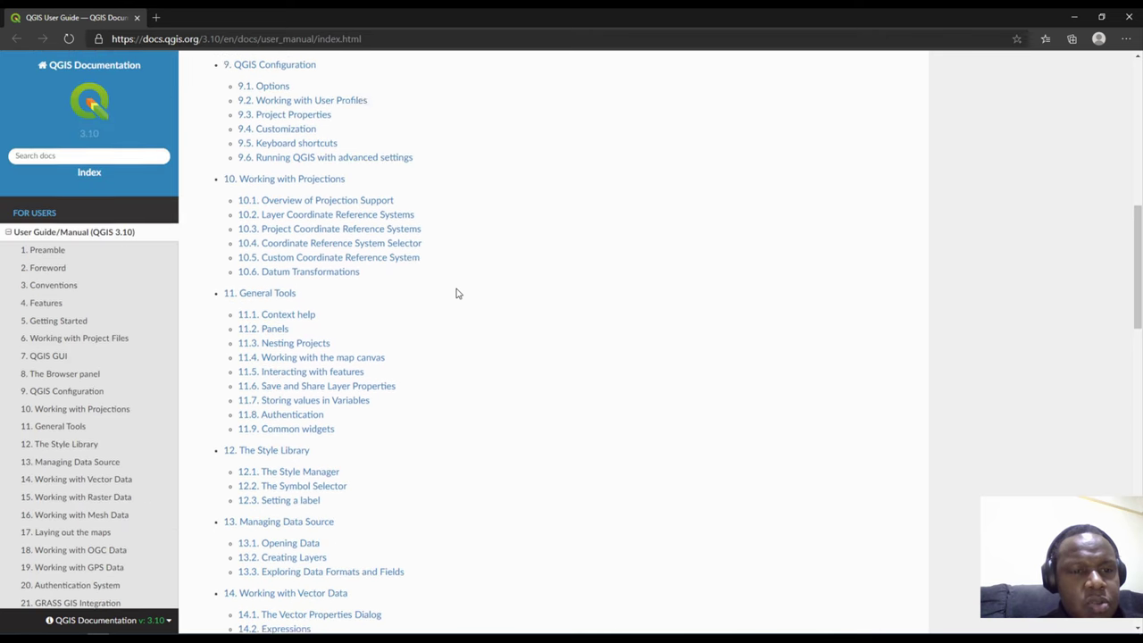
Look over the opening chapters of the User Guide's table of contents, and close the guide
scroll(455, 293, "up", 4)
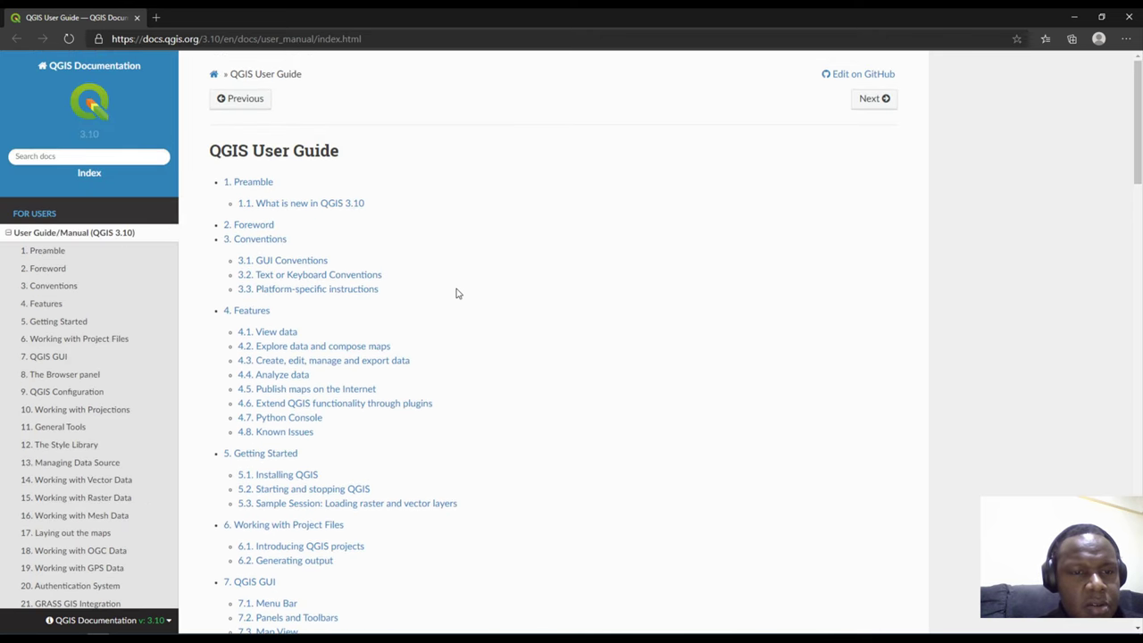
scroll(428, 357, "down", 1)
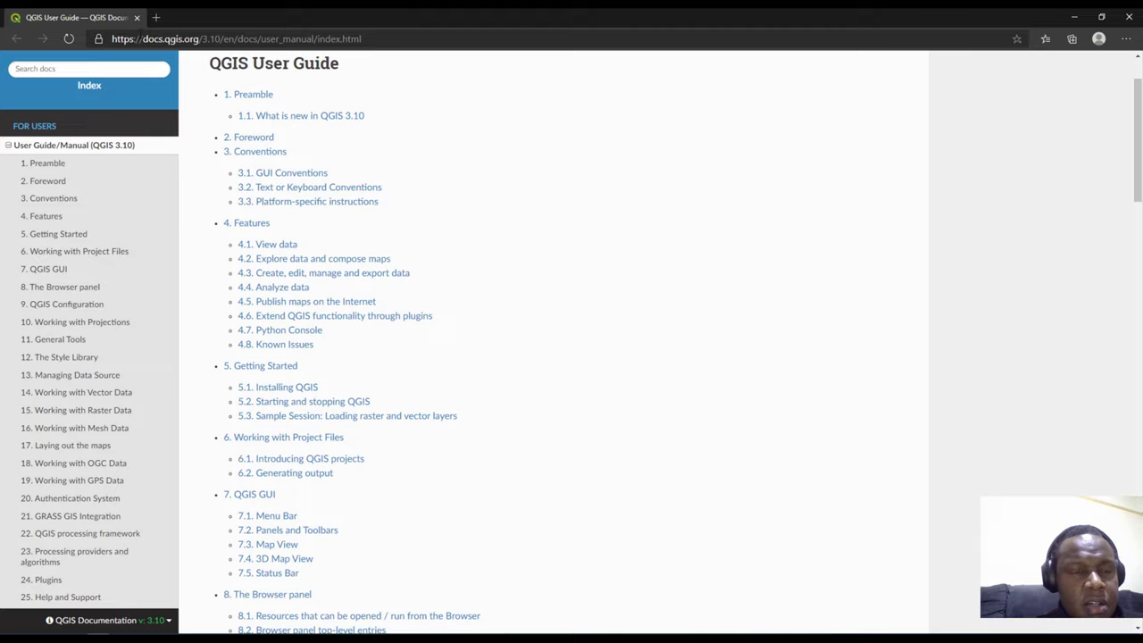
left_click(137, 19)
Open the QGIS API Documentation, highlight "Open Source" in the introduction, and close the page
left_click(373, 28)
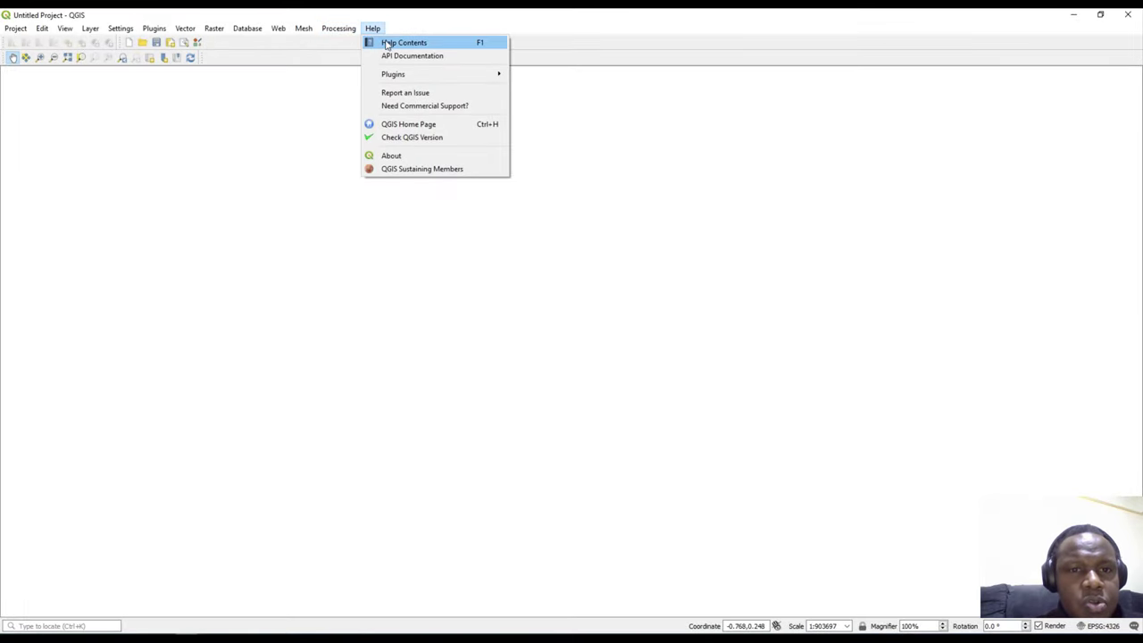
left_click(392, 58)
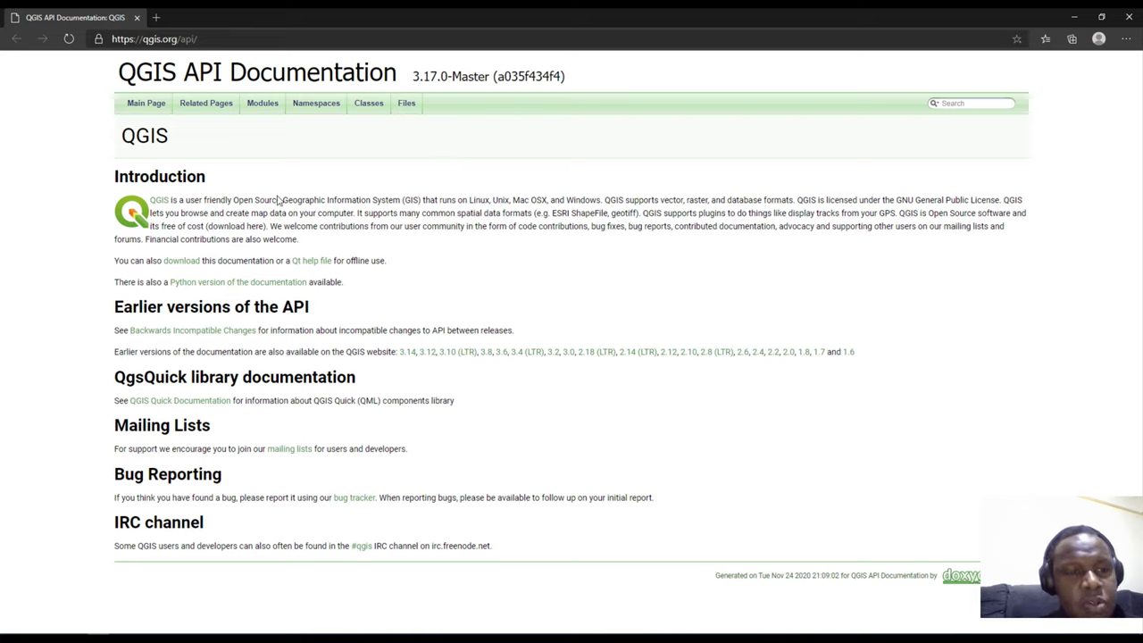
left_click_drag(238, 200, 288, 200)
left_click(238, 201)
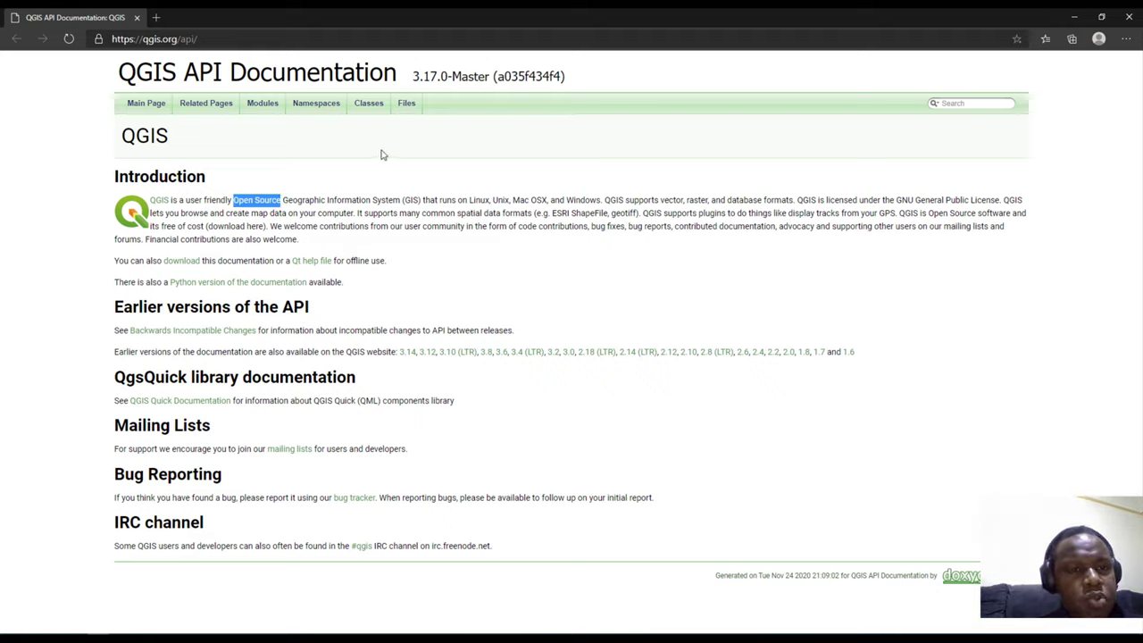
left_click(139, 18)
Open the Report an Issue page from QGIS, and open the GitHub issues link for QGIS applications in a separate page
left_click(372, 28)
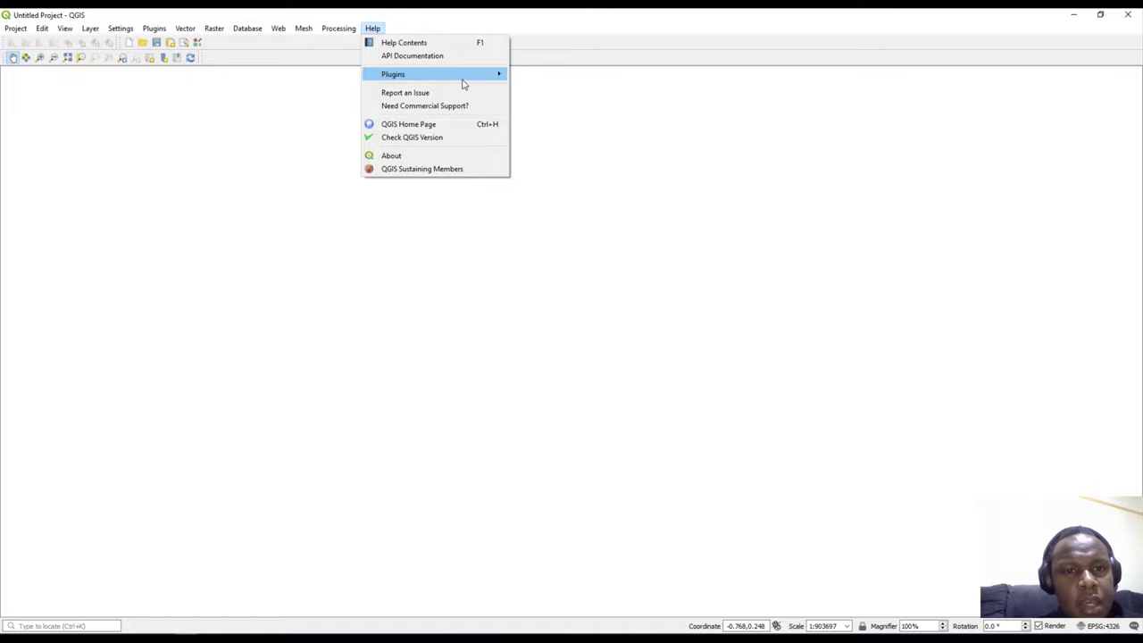
left_click(411, 97)
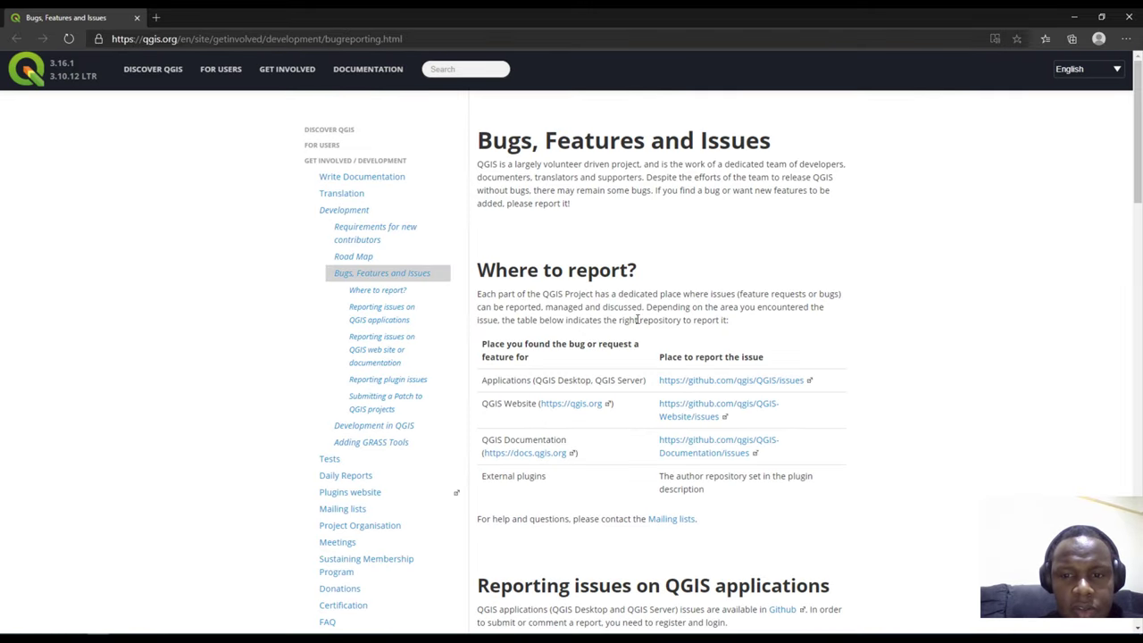
scroll(611, 336, "down", 1)
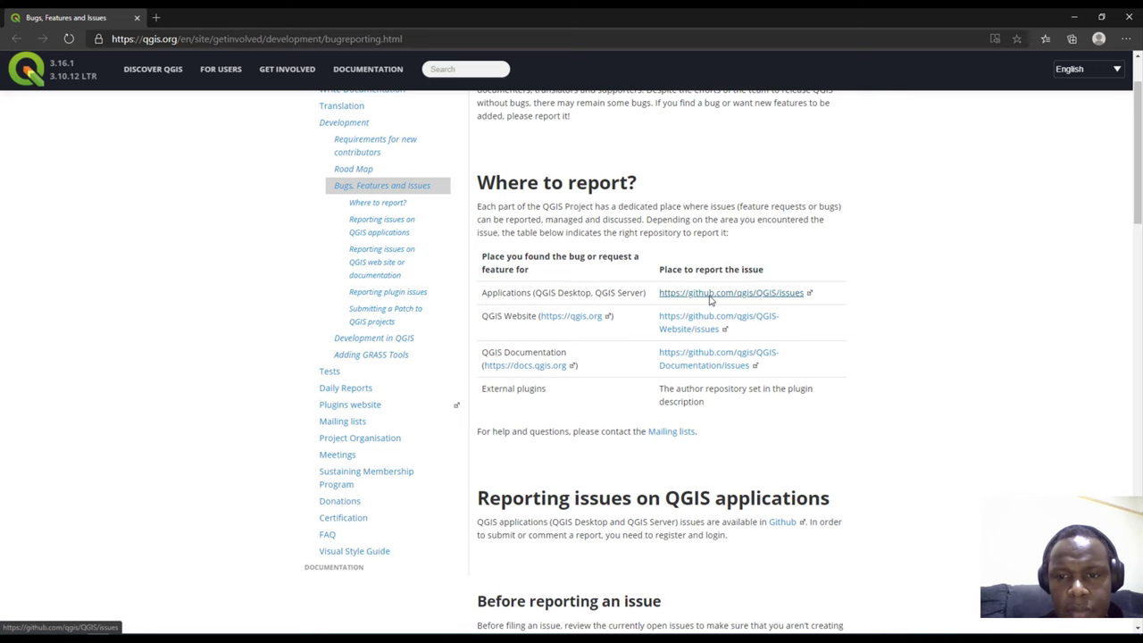
left_click(710, 295)
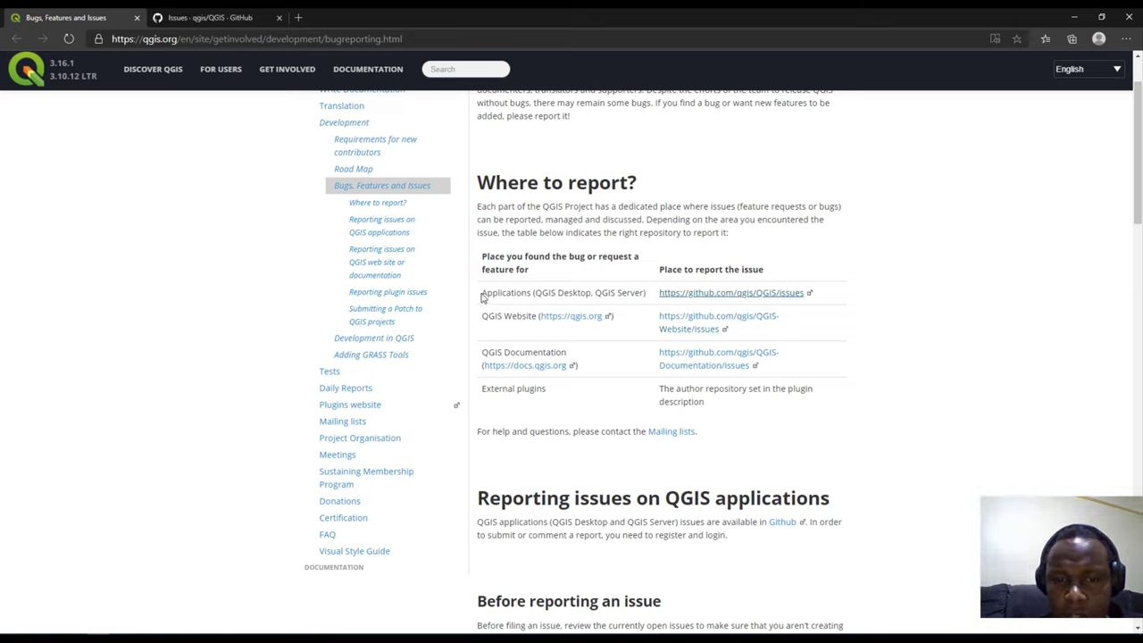
left_click_drag(484, 295, 542, 296)
left_click(561, 295)
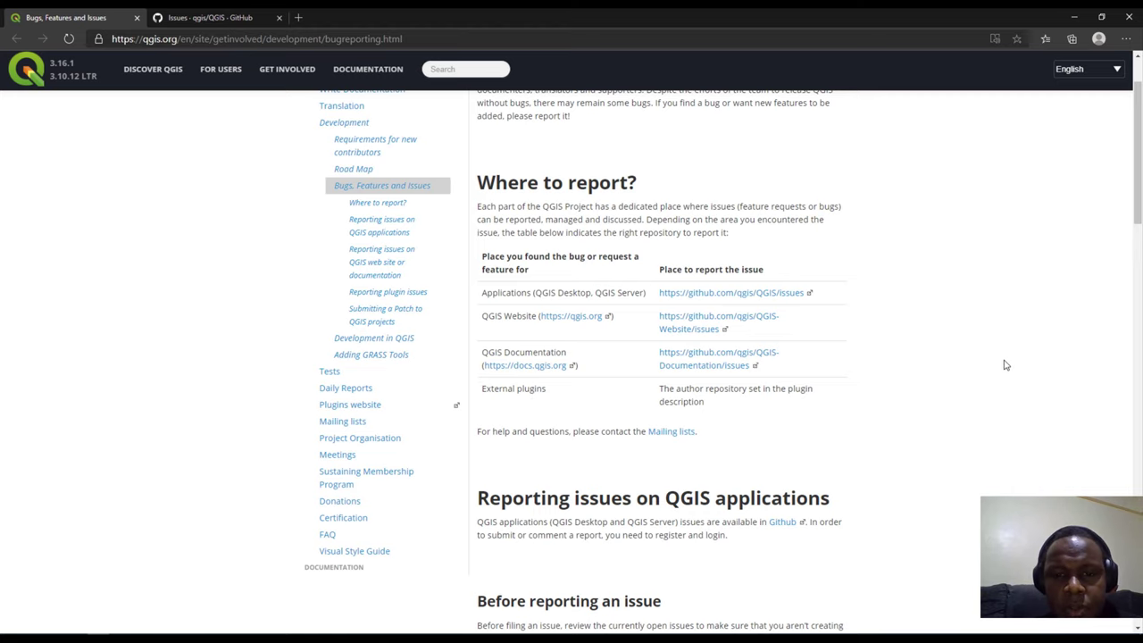
Start a new issue on the QGIS GitHub issues page, examine the sign-up form's fields, and dismiss the form
left_click(238, 17)
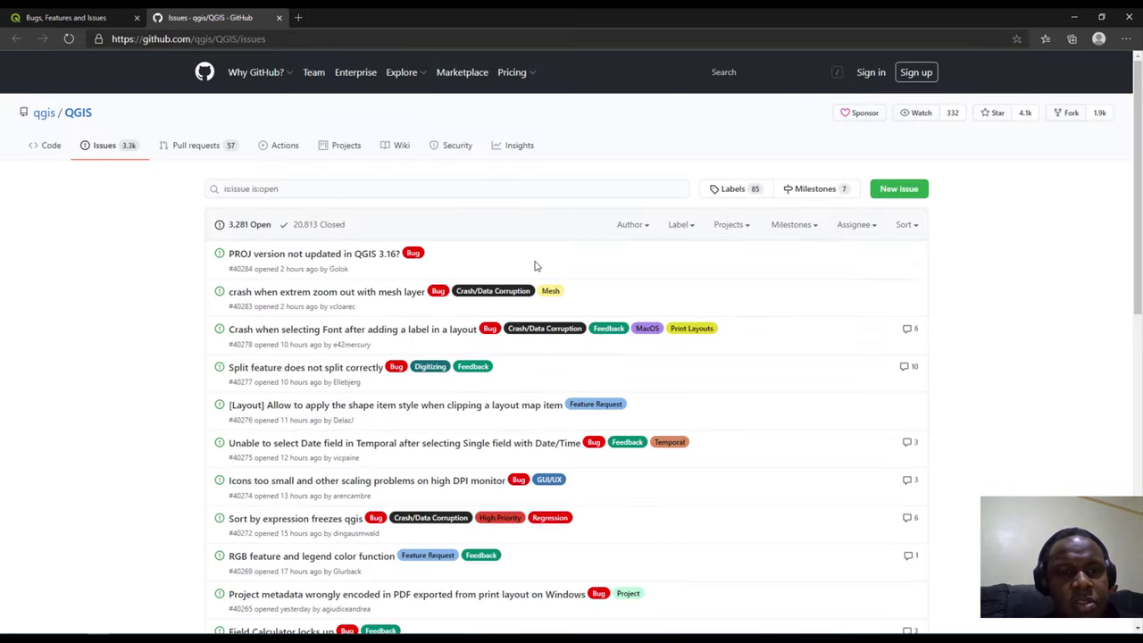
left_click(898, 188)
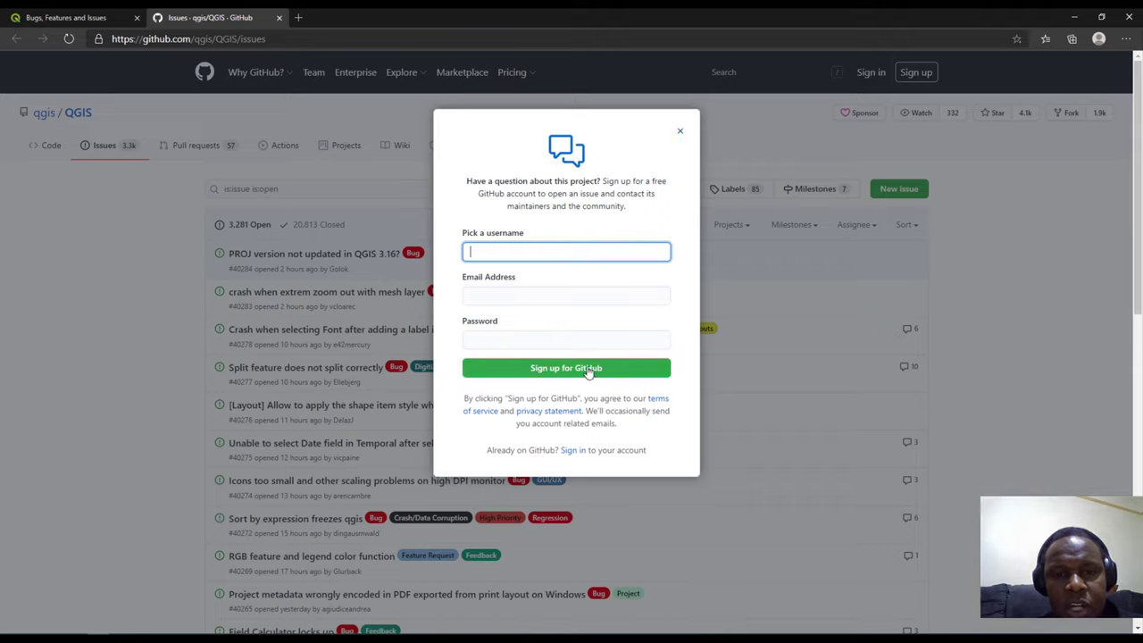
left_click(483, 300)
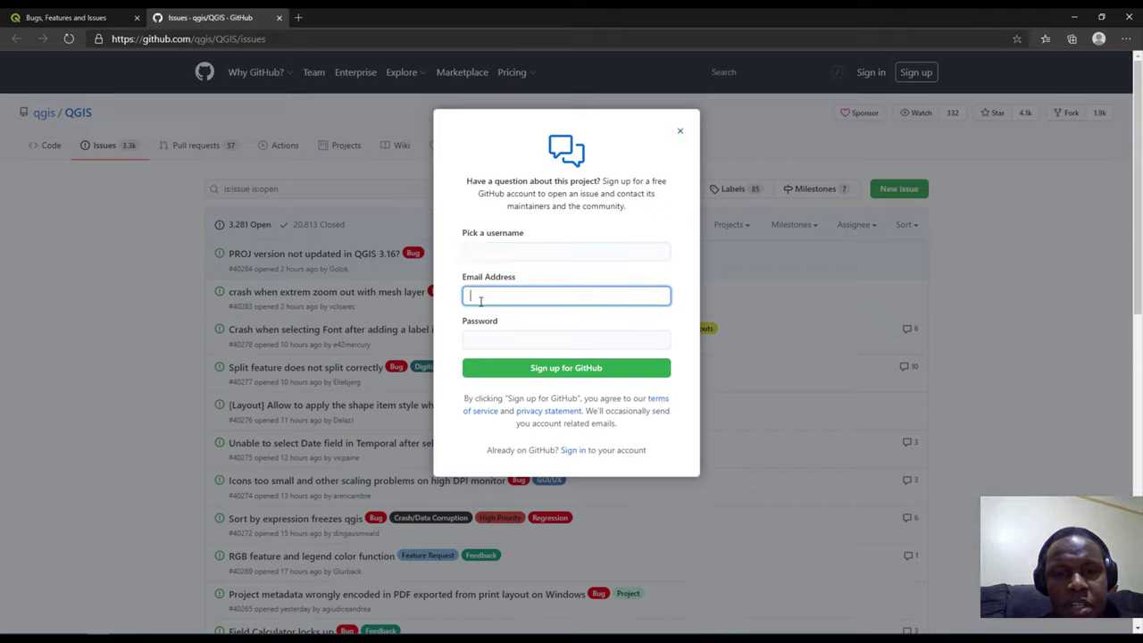
left_click(488, 332)
left_click(680, 134)
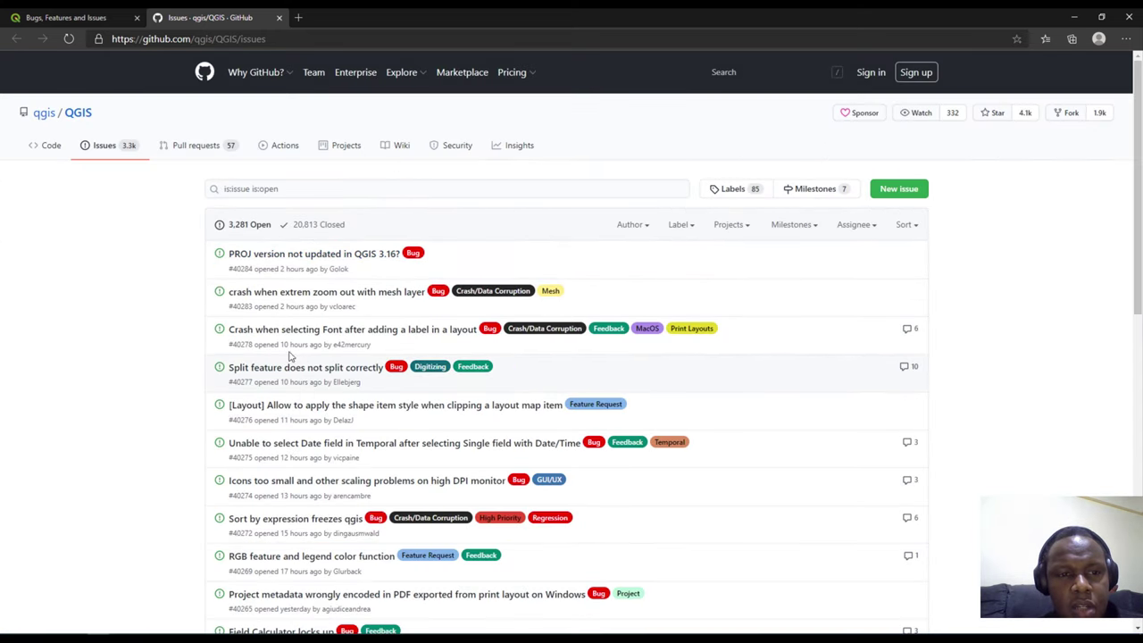
Browse the open QGIS issues, and open the issue "PROJ version not updated in QGIS 3.16?"
scroll(323, 341, "down", 1)
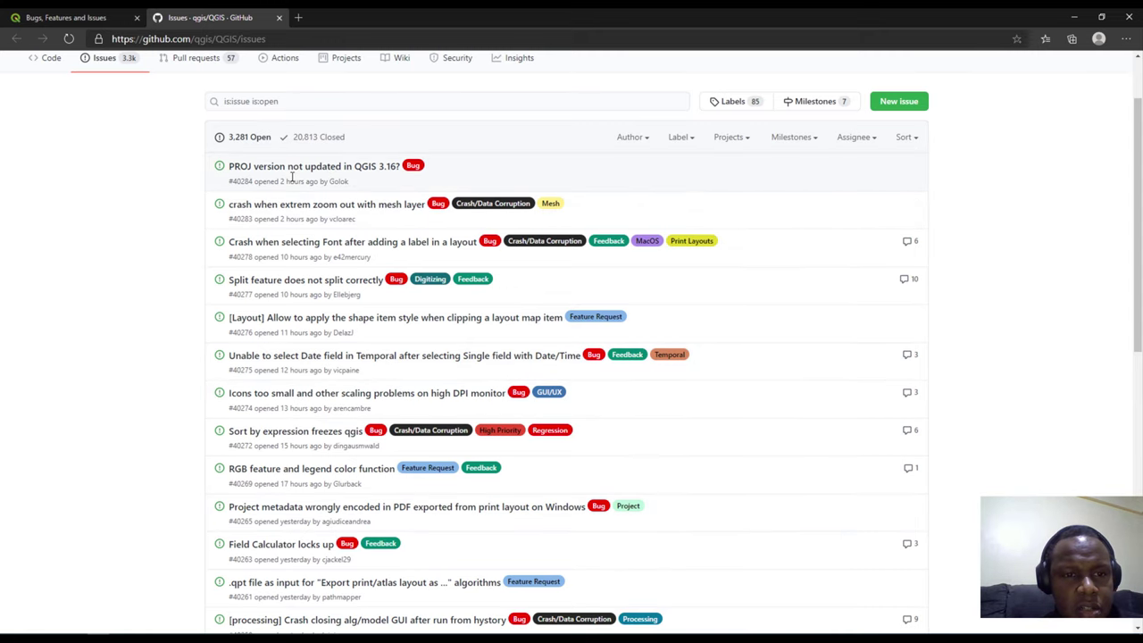
scroll(332, 436, "down", 1)
scroll(332, 436, "down", 4)
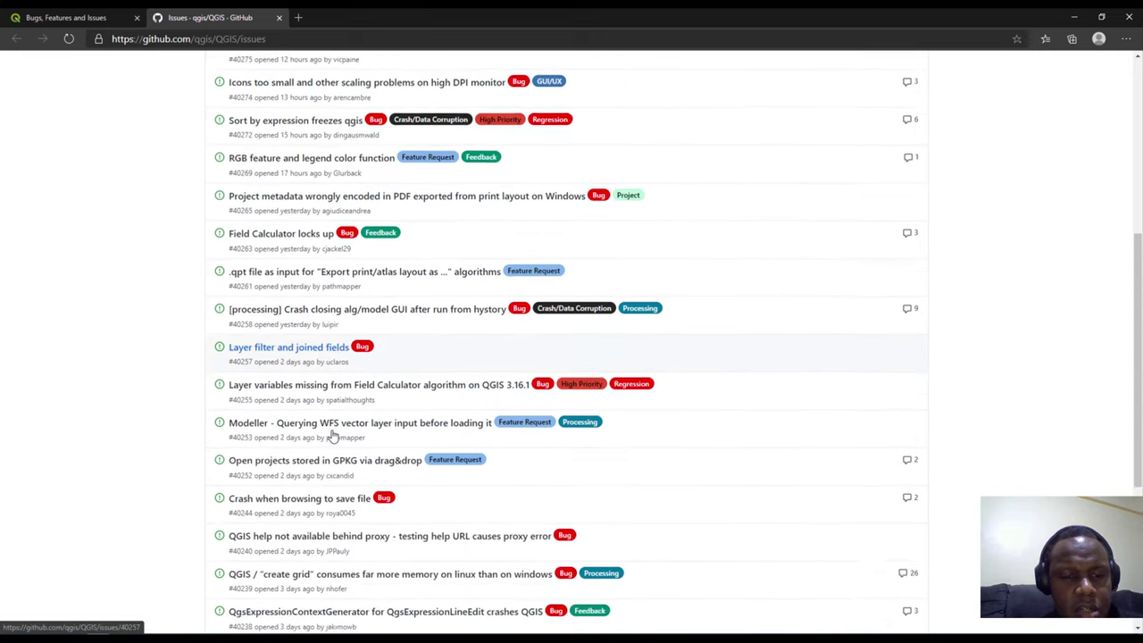
scroll(333, 436, "up", 6)
left_click(288, 255)
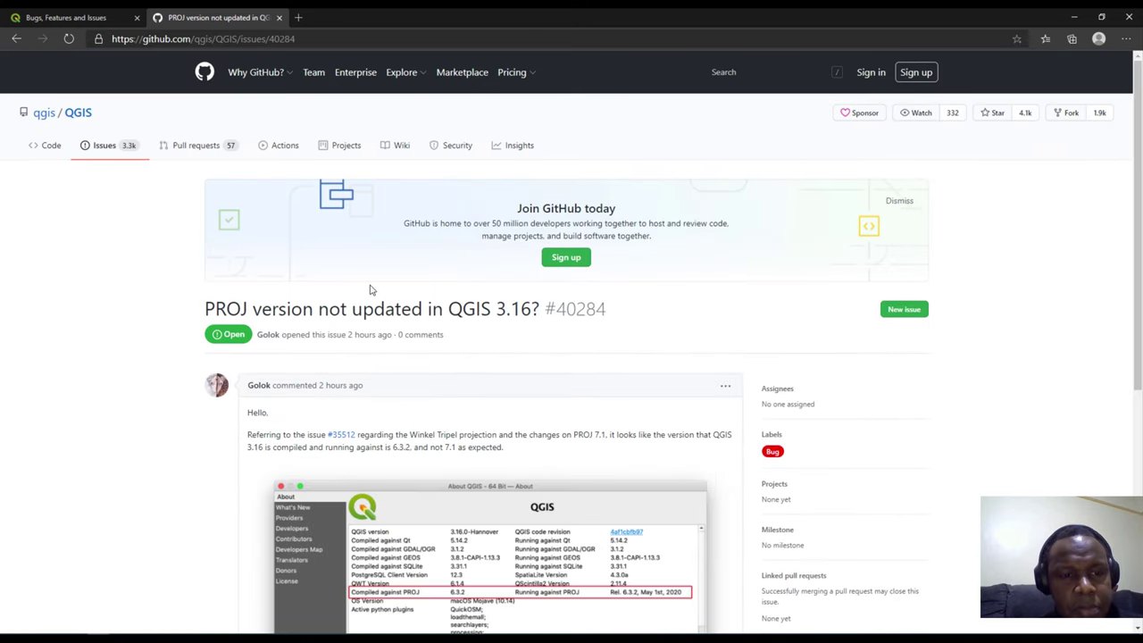
Read the PROJ issue's title, description, and QGIS and OS versions, highlighting key text, and close the issue page
left_click_drag(204, 310, 540, 308)
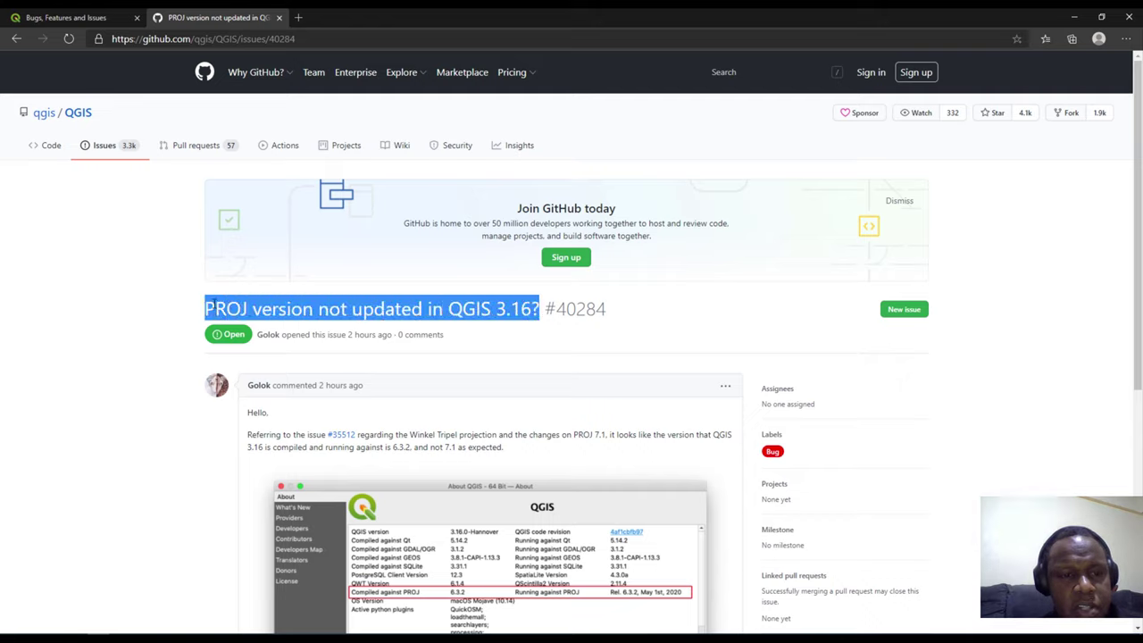
left_click(195, 306)
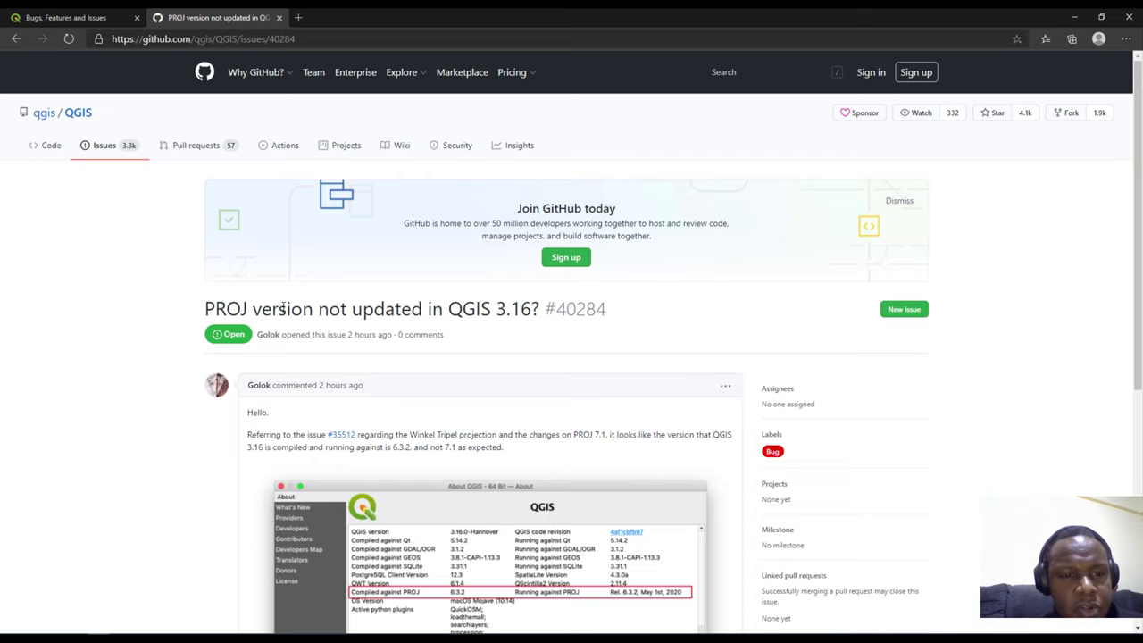
scroll(147, 346, "down", 2)
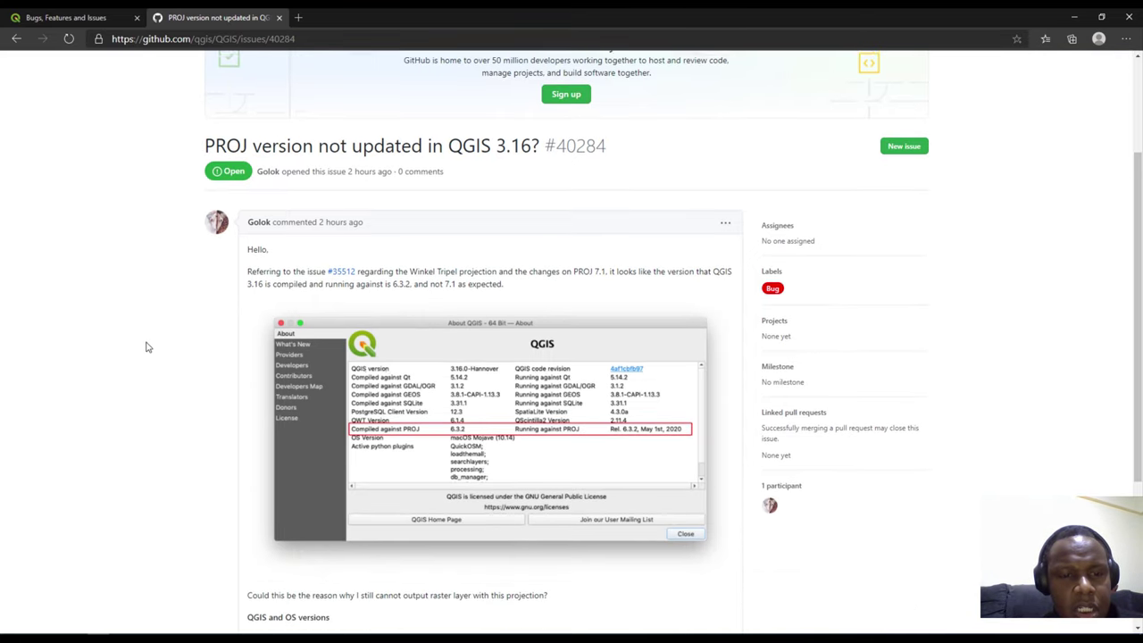
scroll(227, 433, "down", 3)
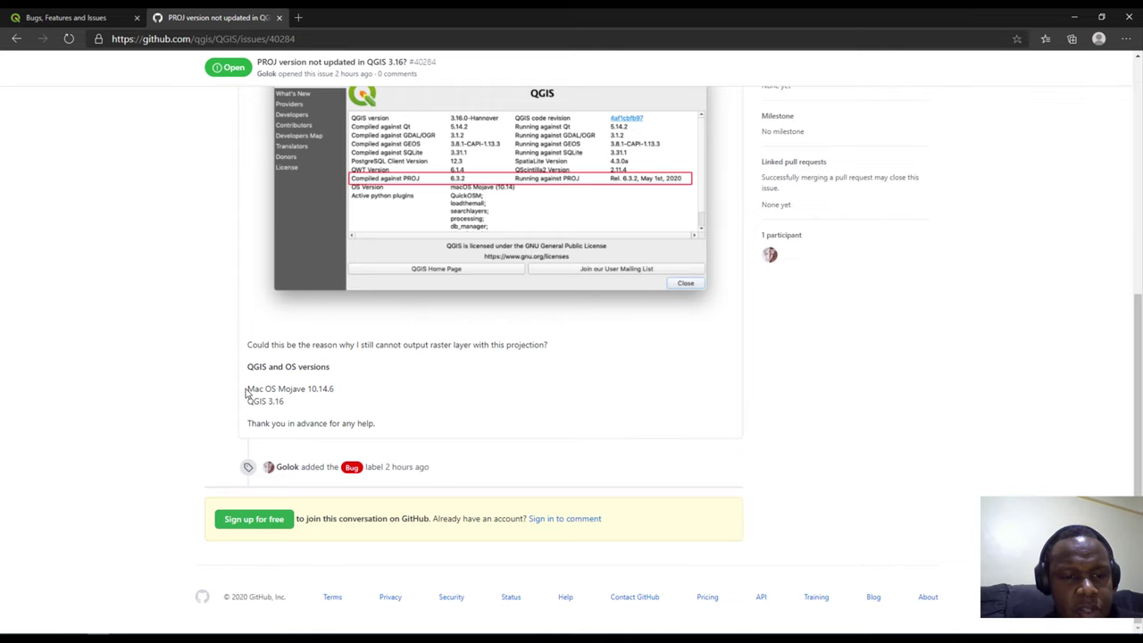
left_click_drag(247, 393, 334, 391)
left_click(92, 378)
scroll(92, 378, "up", 5)
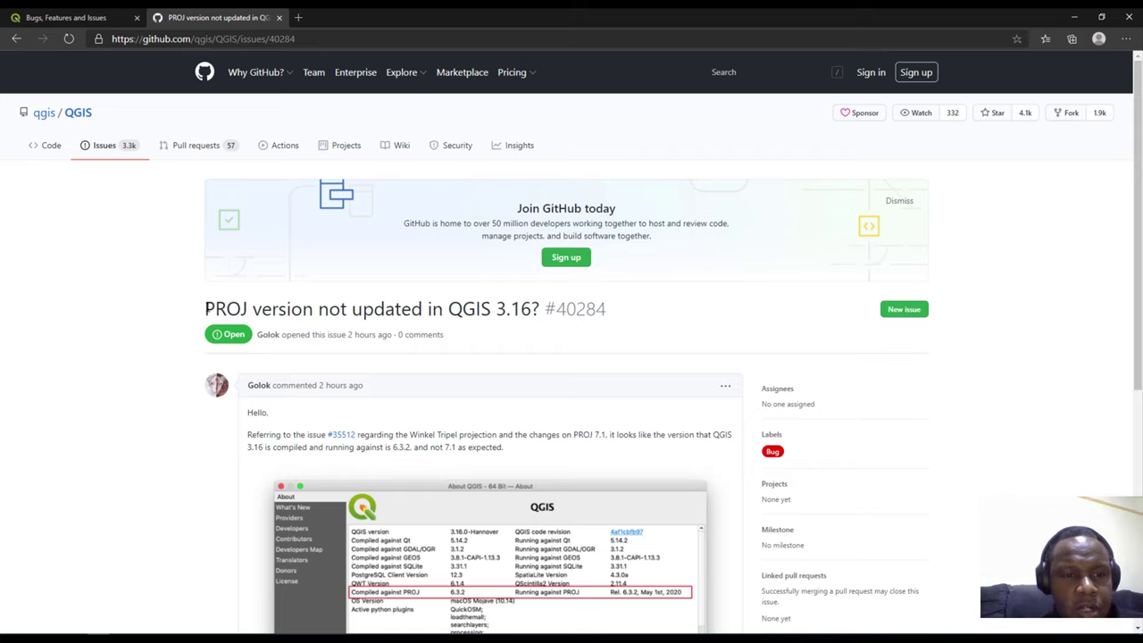
left_click_drag(206, 309, 463, 309)
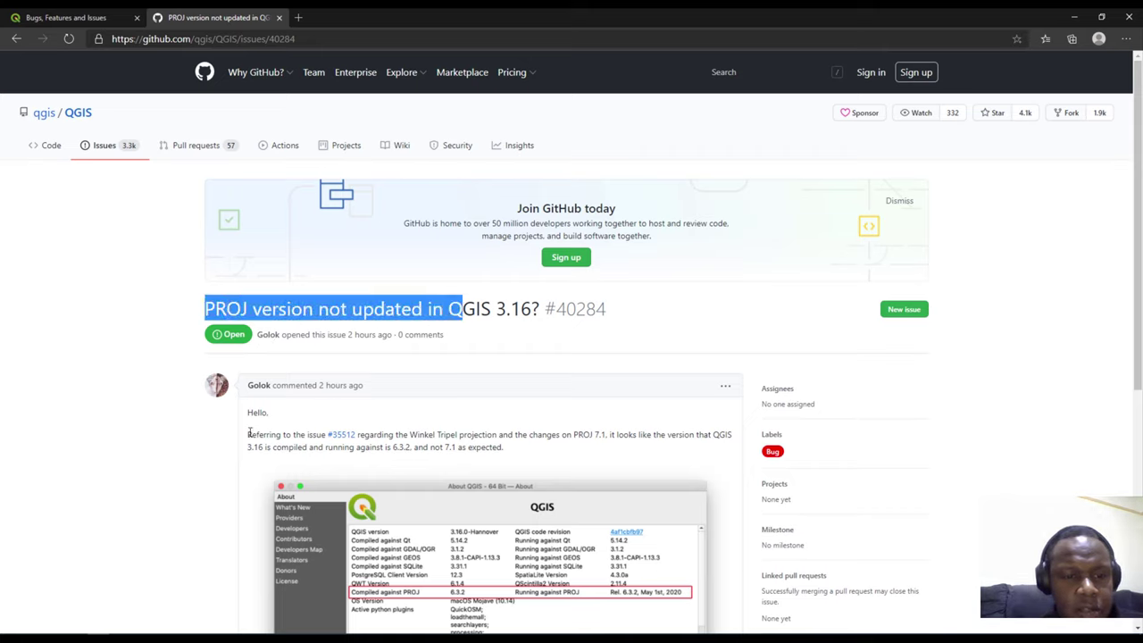
left_click_drag(249, 433, 528, 451)
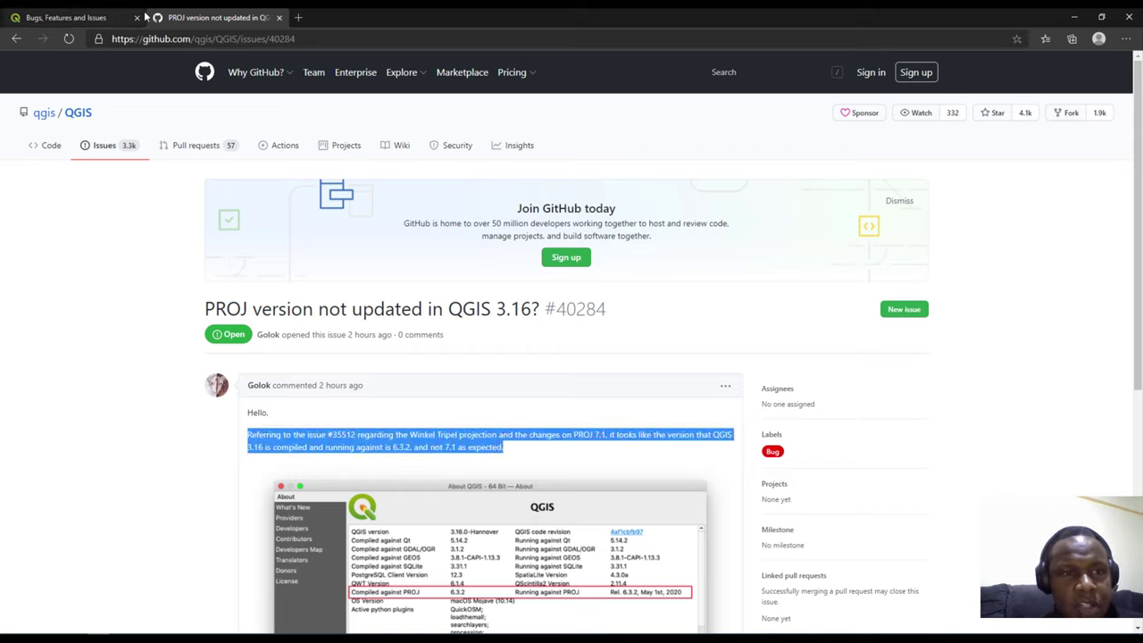
left_click(280, 17)
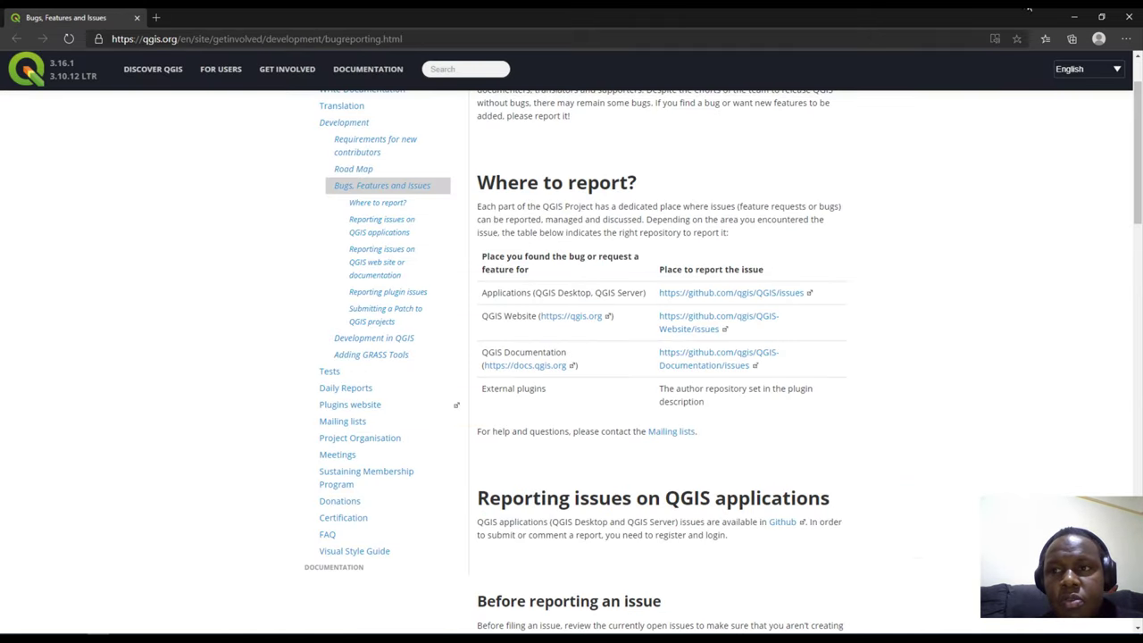
Switch back to QGIS, check the QGIS version, and dismiss the version information
left_click(1074, 17)
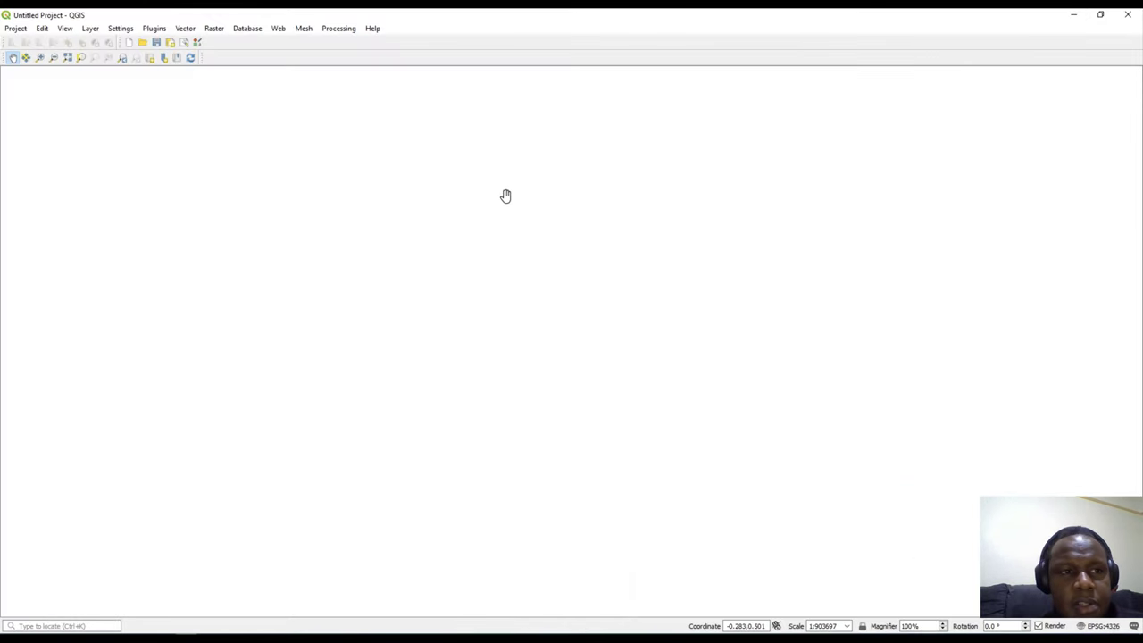
left_click(372, 30)
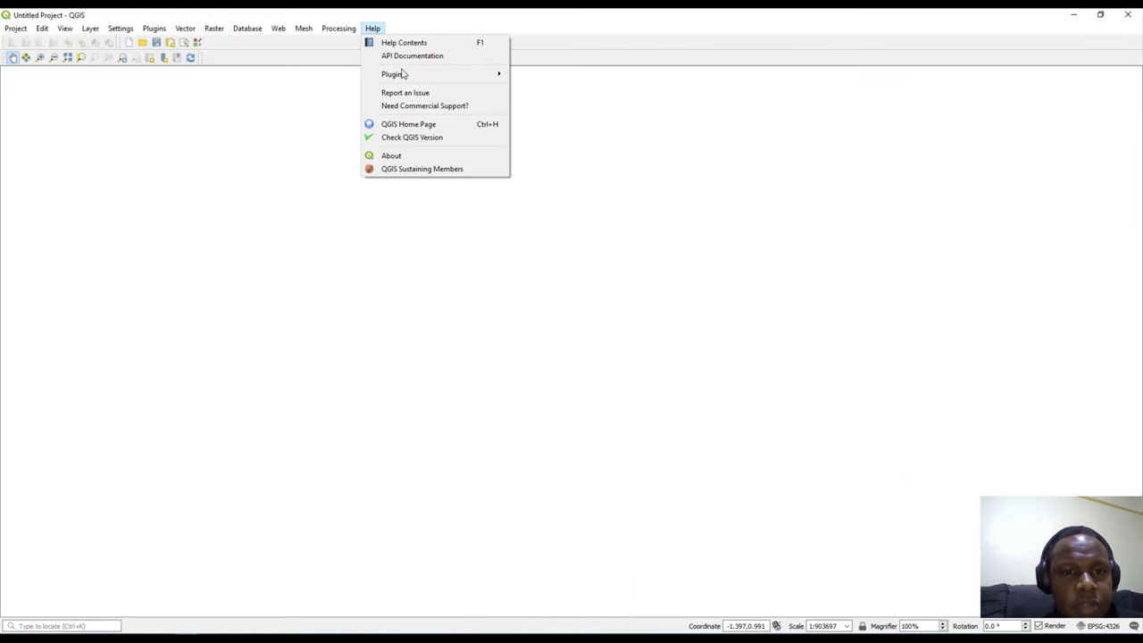
left_click(398, 139)
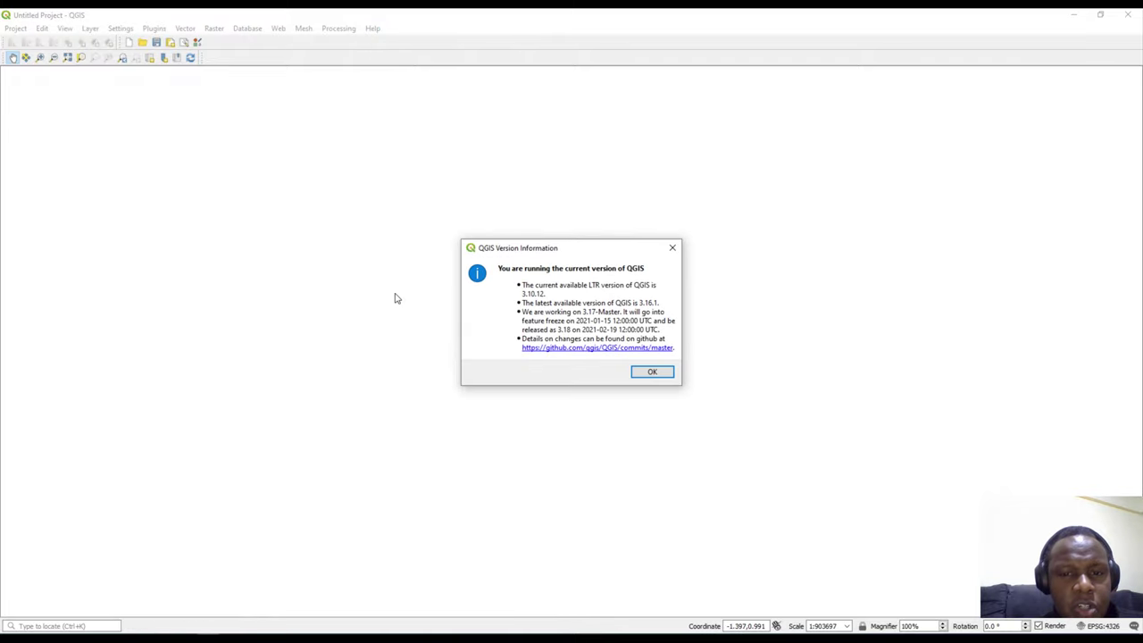
left_click(651, 373)
Open the About QGIS dialog and review the version and library details on its About page
left_click(373, 29)
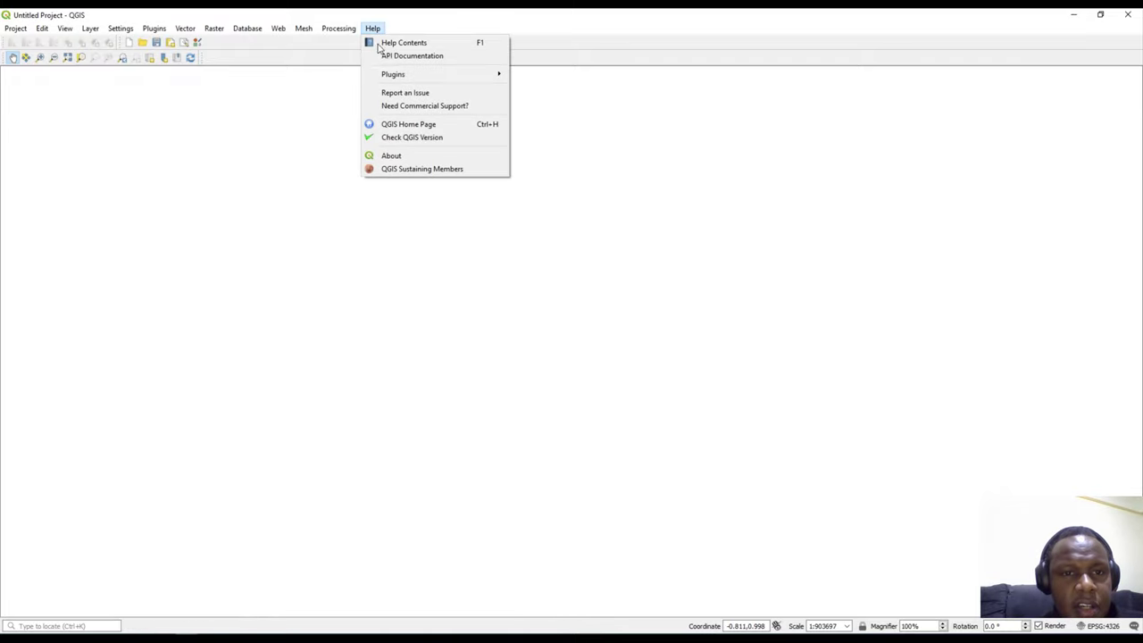
left_click(395, 157)
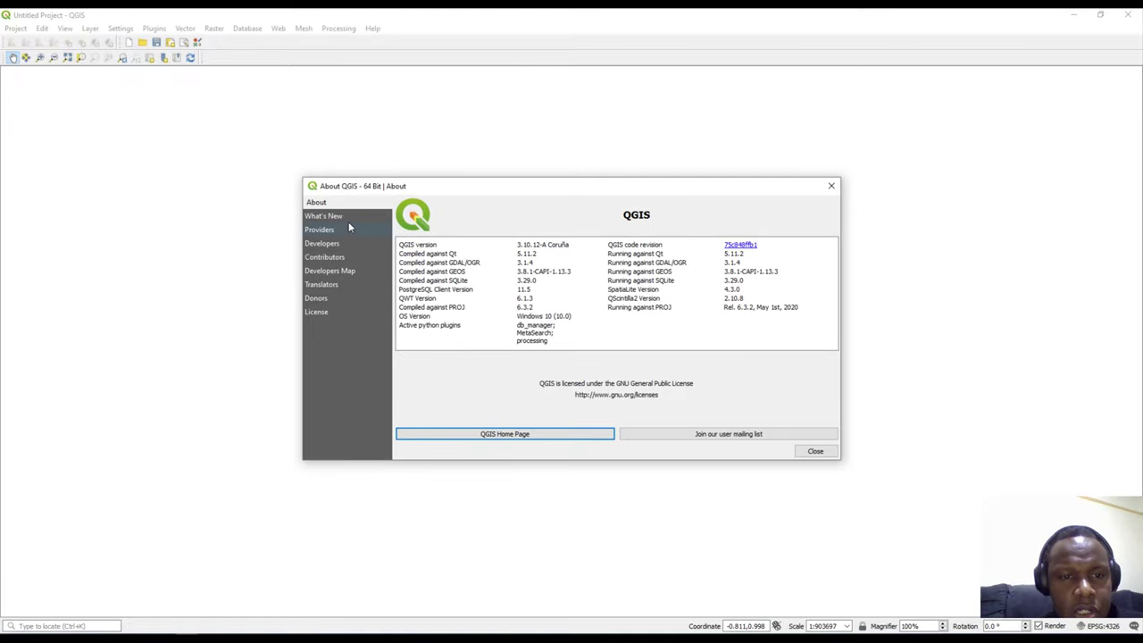
left_click(346, 218)
left_click(336, 205)
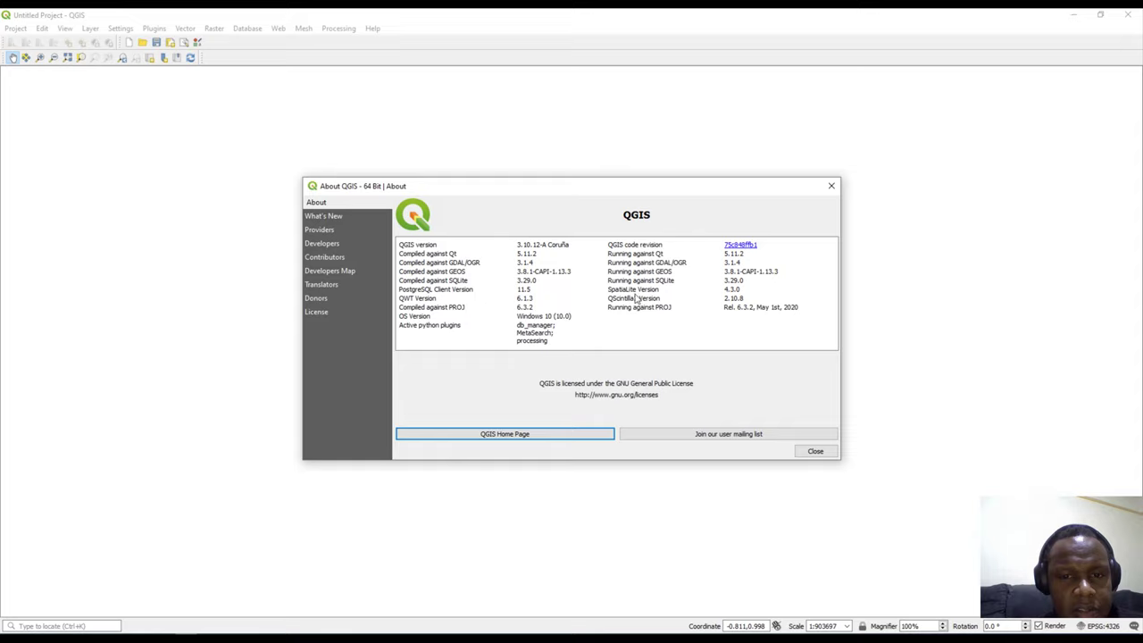
Look through the What's New change history, and display the available data provider plugins in About QGIS
left_click(322, 218)
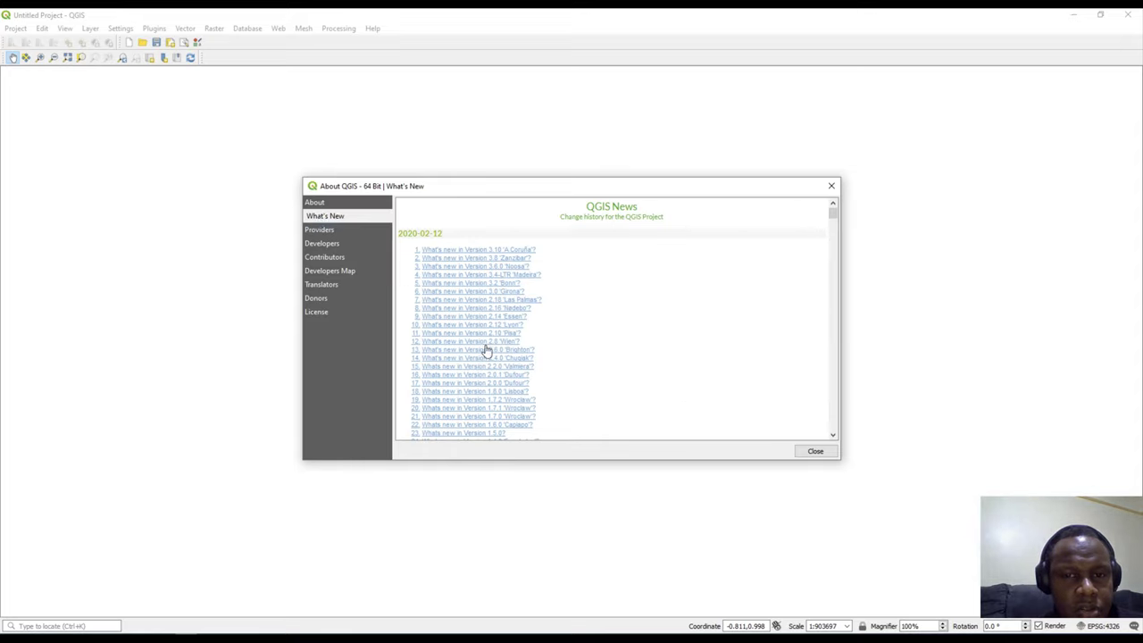
mouse_move(833, 216)
left_mouse_down()
mouse_move(832, 234)
mouse_move(833, 206)
left_mouse_up()
scroll(749, 268, "down", 7)
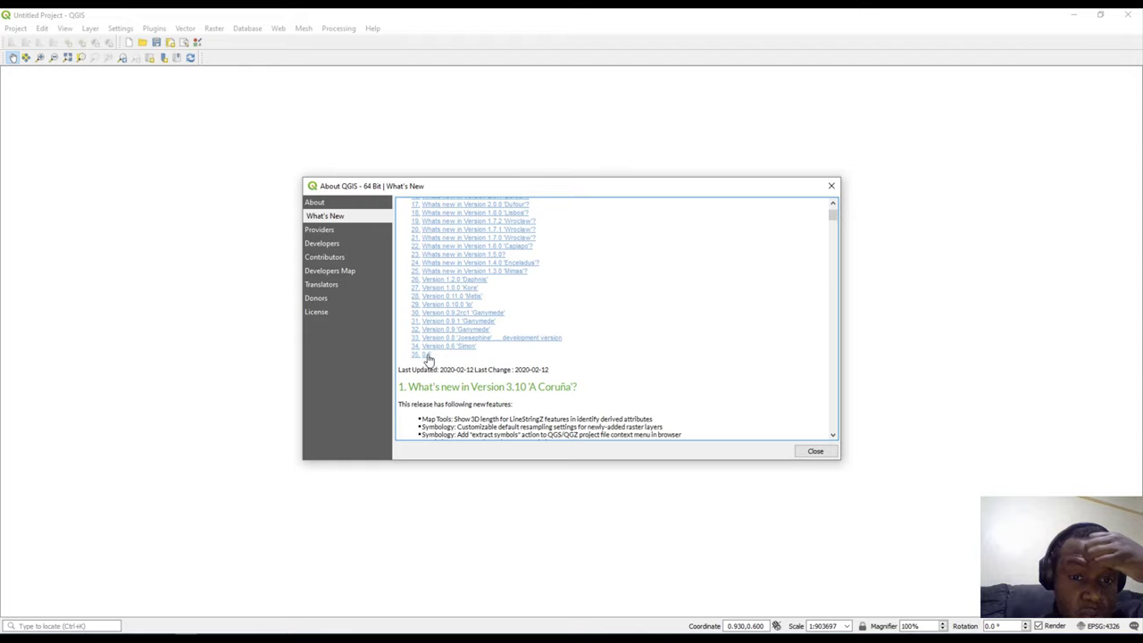
scroll(435, 356, "up", 5)
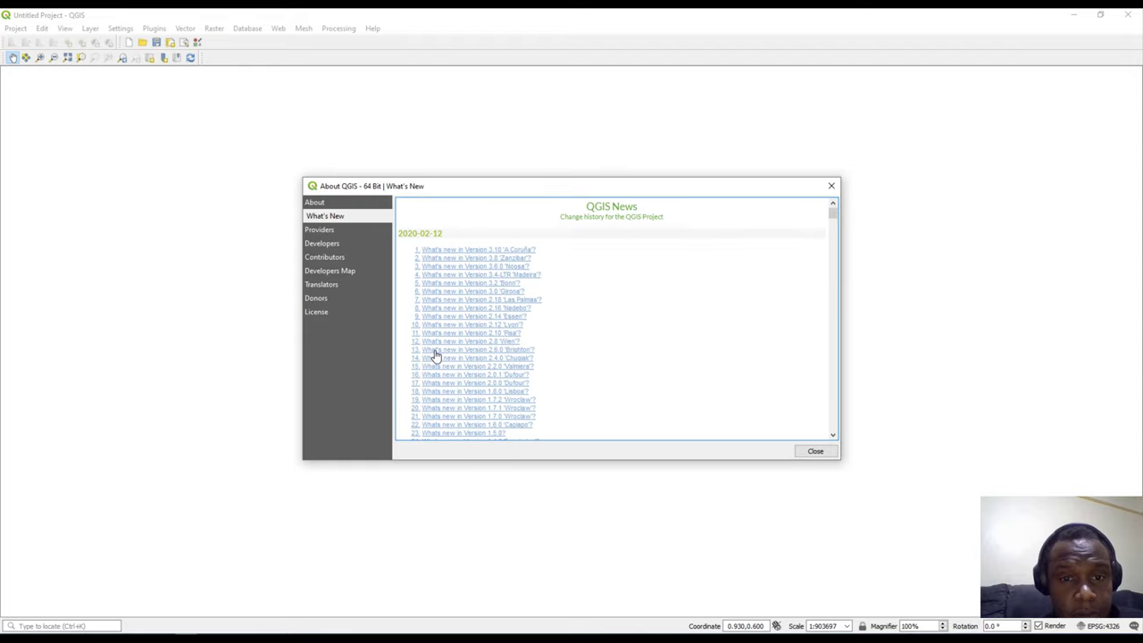
left_click(324, 230)
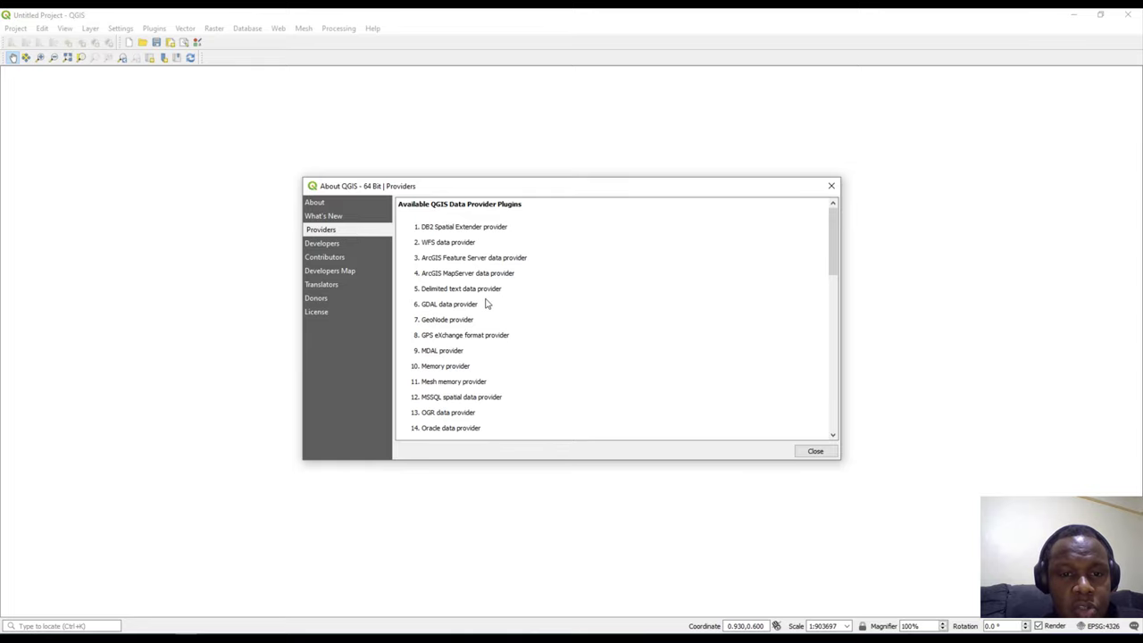
Enlarge the About QGIS dialog upward and look through its Developers and Contributors lists
left_click_drag(723, 179, 729, 77)
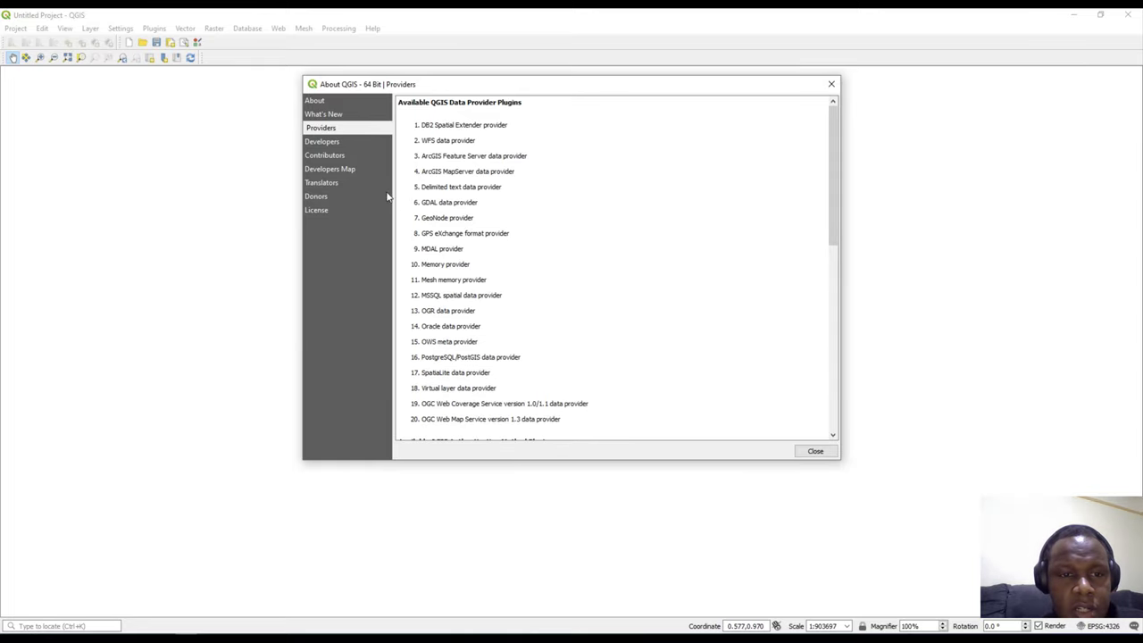
left_click(344, 141)
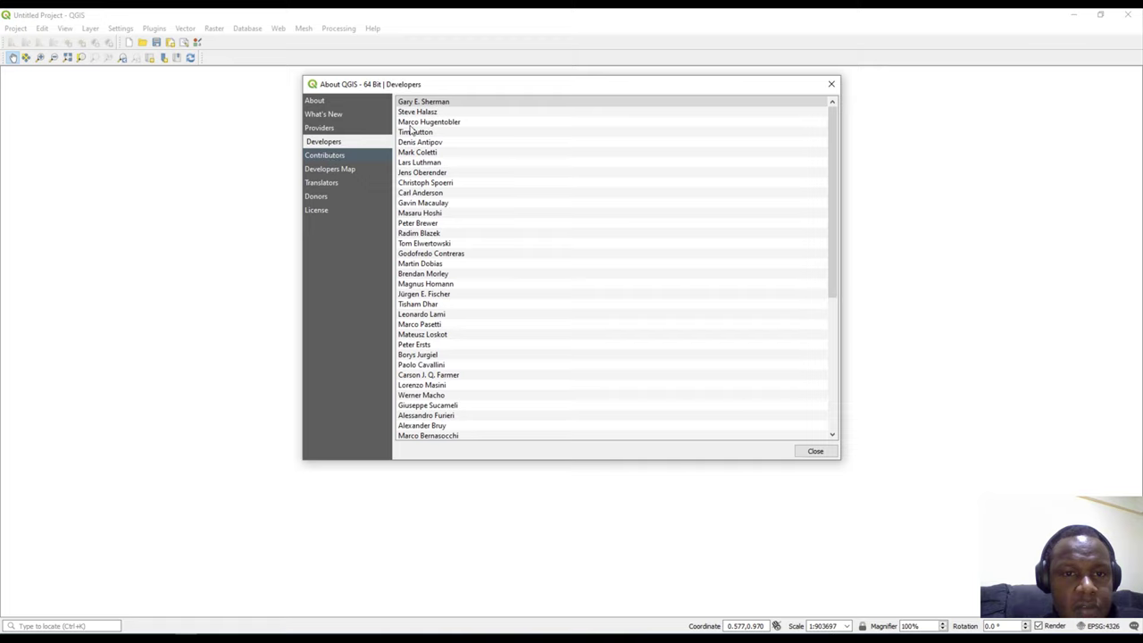
left_click_drag(828, 147, 237, 204)
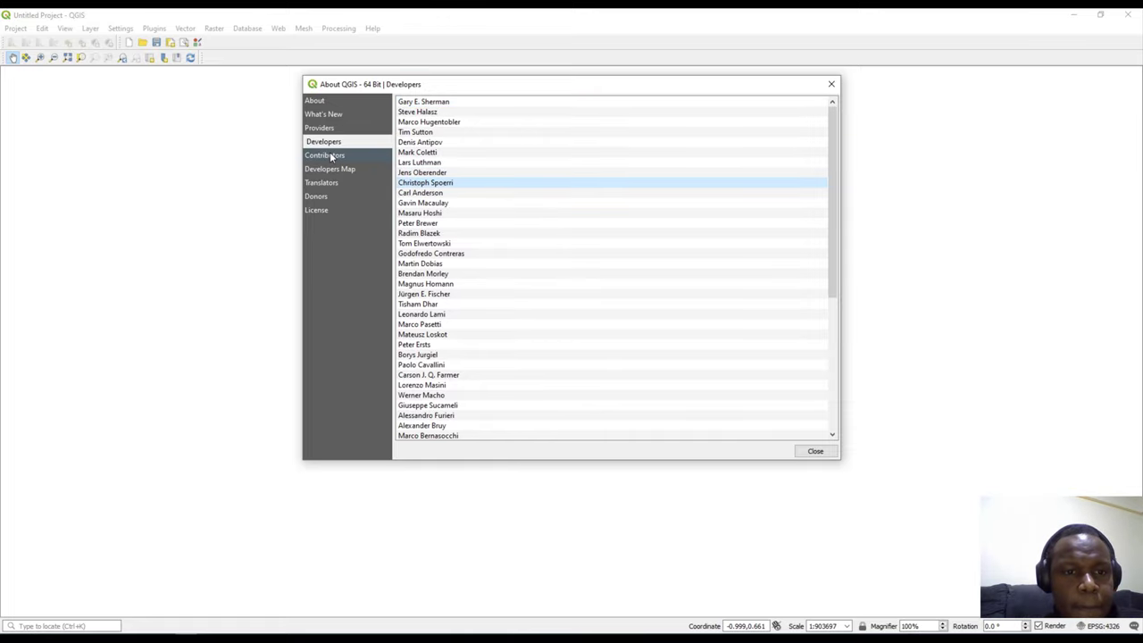
left_click(329, 155)
left_click_drag(832, 179, 823, 115)
Display the Developers Map, widen the About dialog, and survey the worldwide distribution of markers
left_click(330, 169)
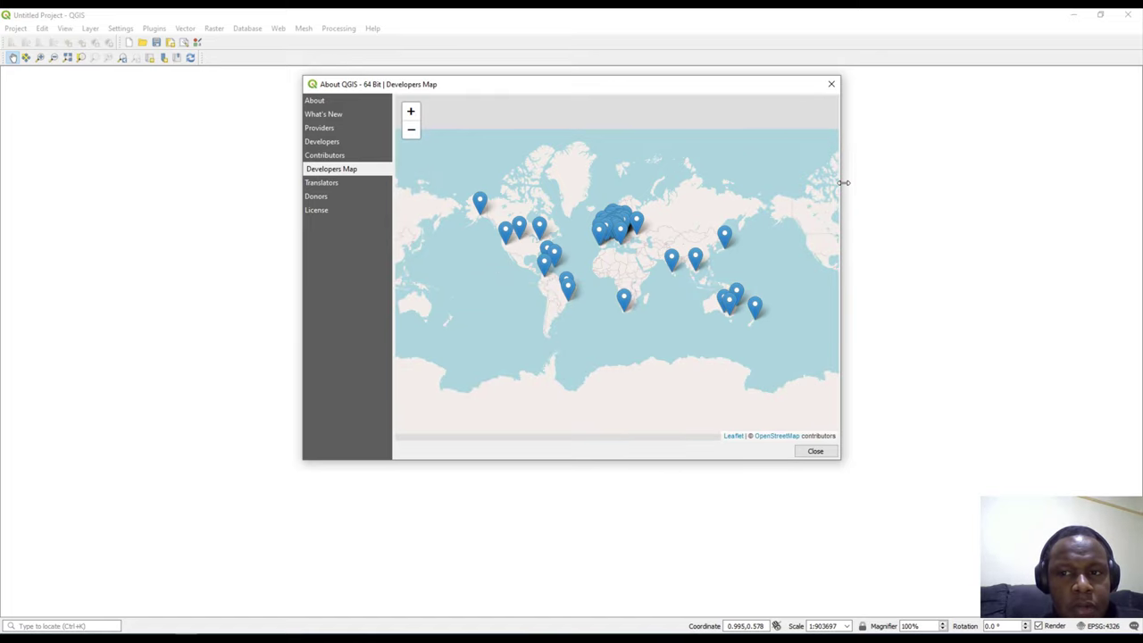
left_click_drag(841, 179, 968, 187)
scroll(661, 277, "up", 1)
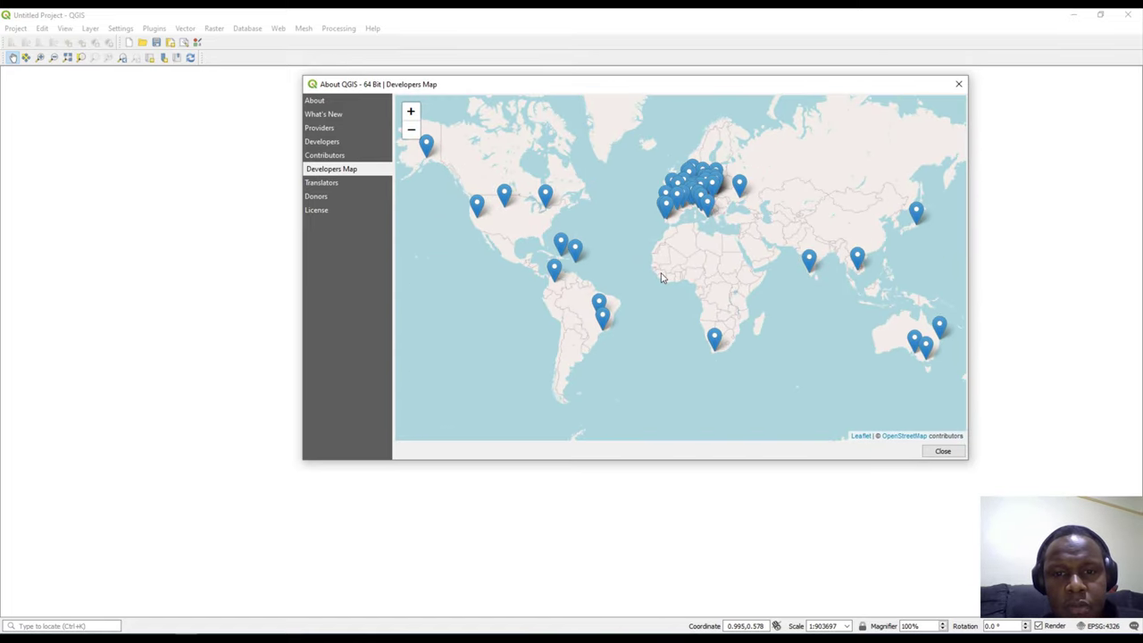
scroll(715, 272, "down", 1)
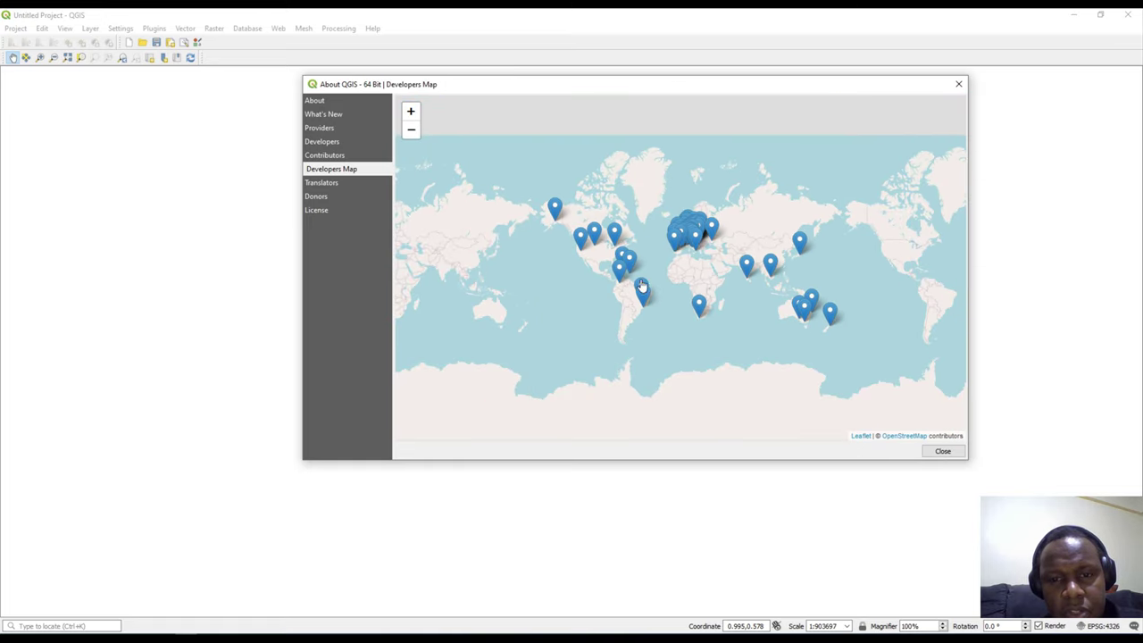
scroll(629, 263, "up", 1)
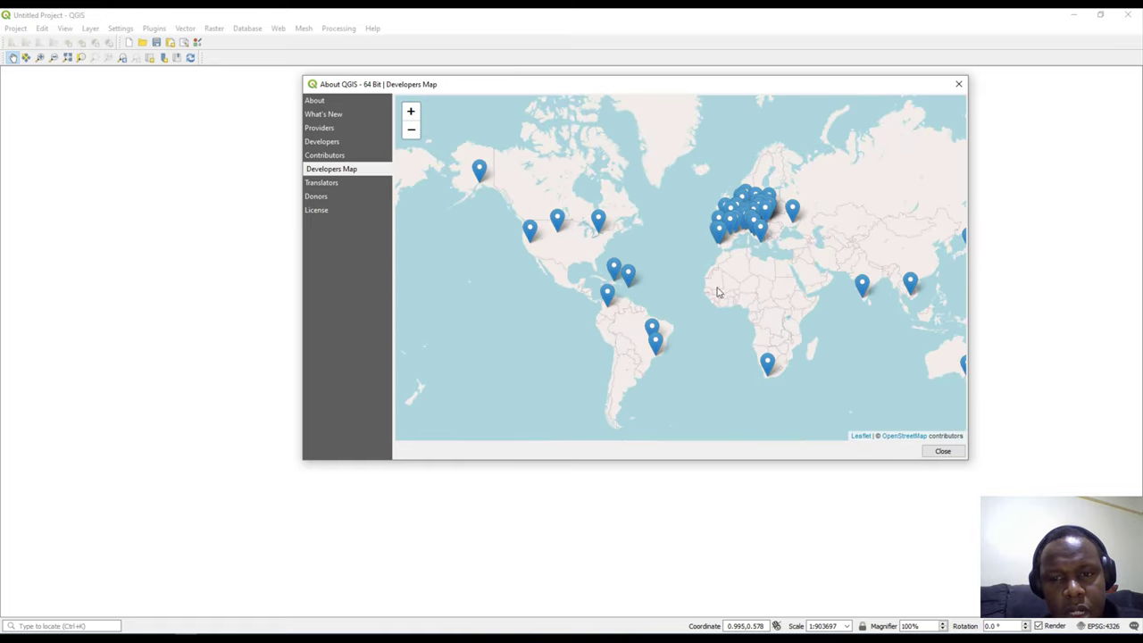
left_click_drag(763, 296, 727, 289)
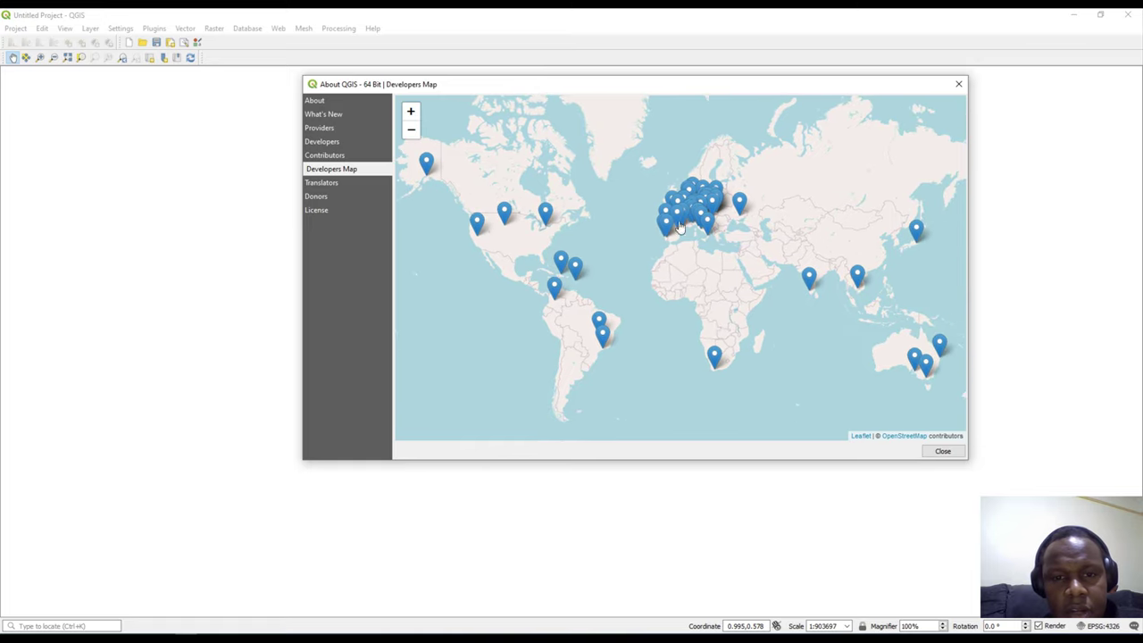
Inspect the developer markers in Brazil and South Africa on the map, dismissing their pop-ups
left_click(599, 320)
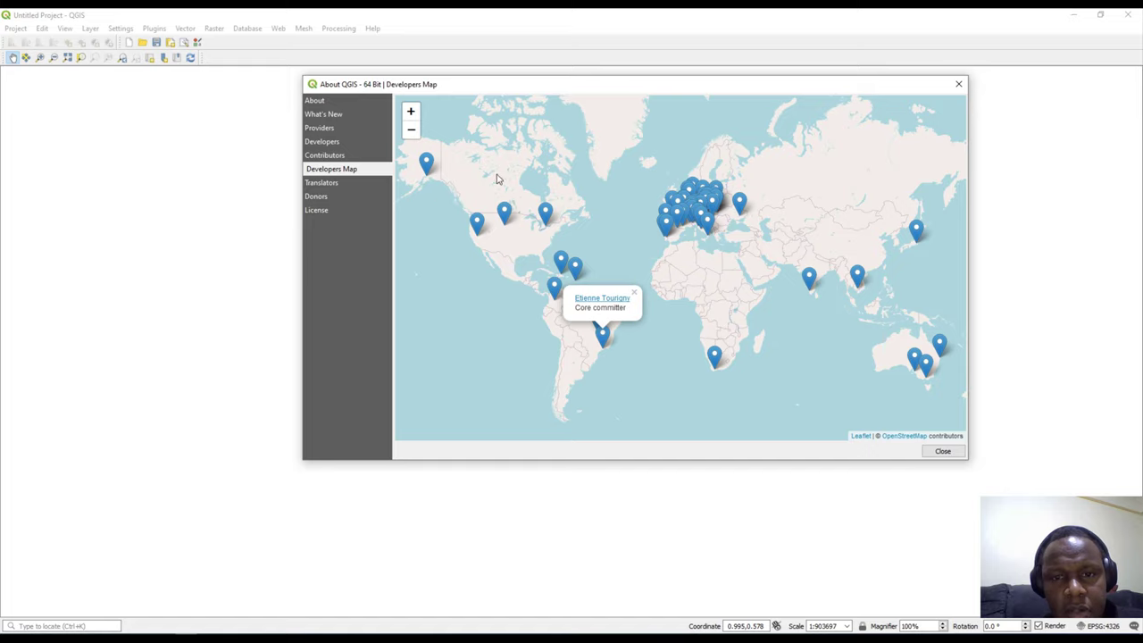
left_click(582, 224)
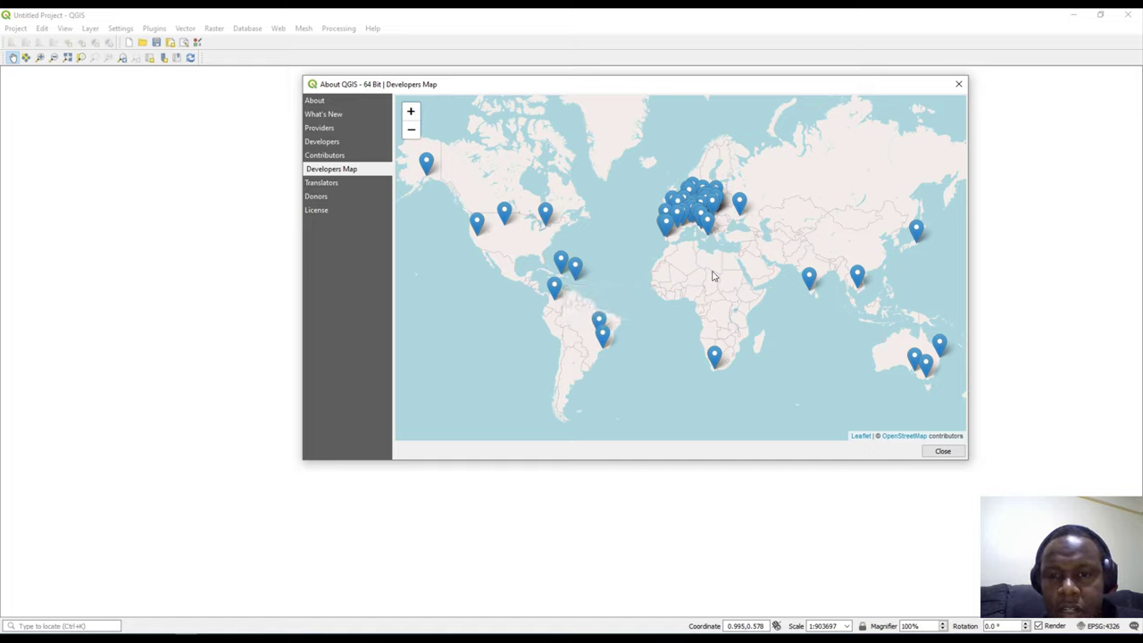
left_click(716, 353)
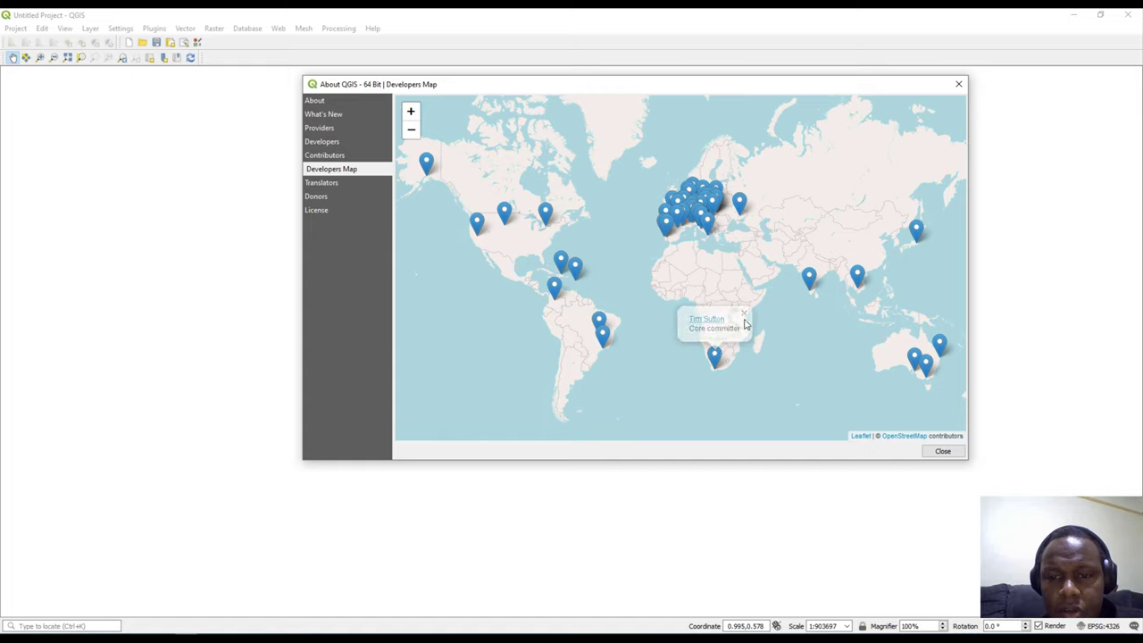
left_click(744, 315)
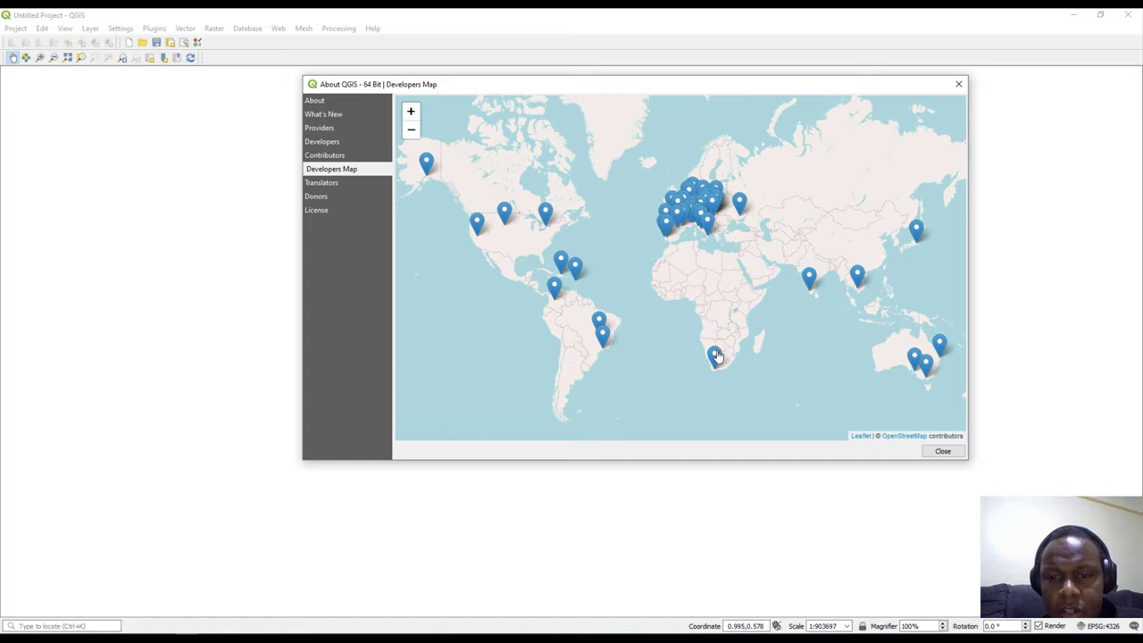
left_click(715, 355)
left_click(749, 309)
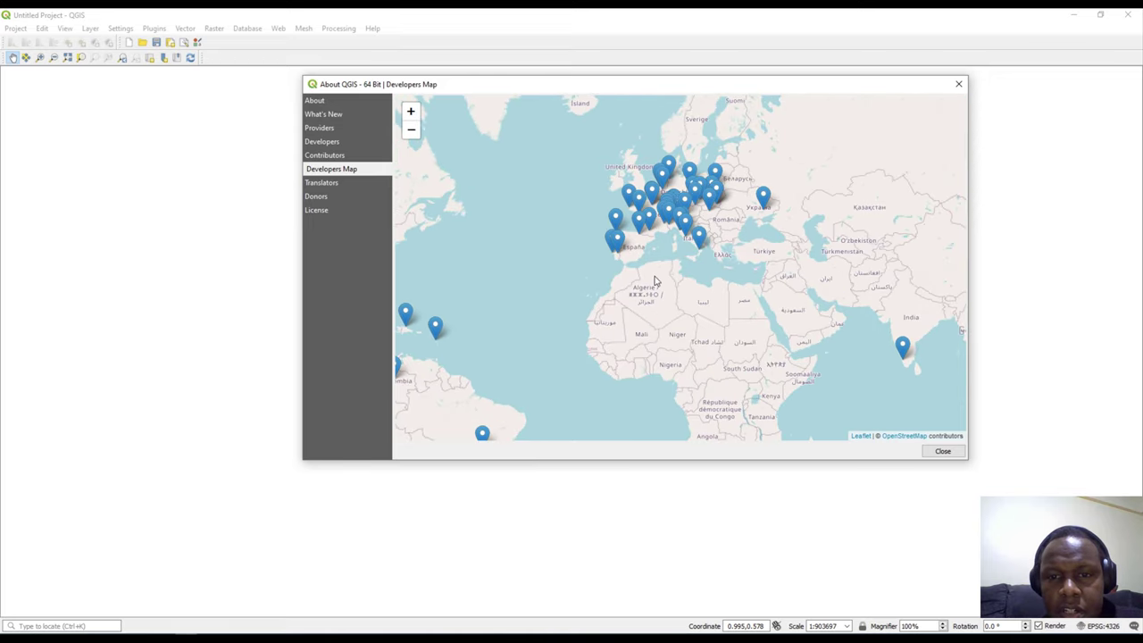
Examine developer locations across Europe, Asia and Australia, viewing marker details in South Africa, India, Southeast Asia, Japan and southern Europe
left_click_drag(683, 155, 630, 167)
left_click_drag(851, 284, 650, 252)
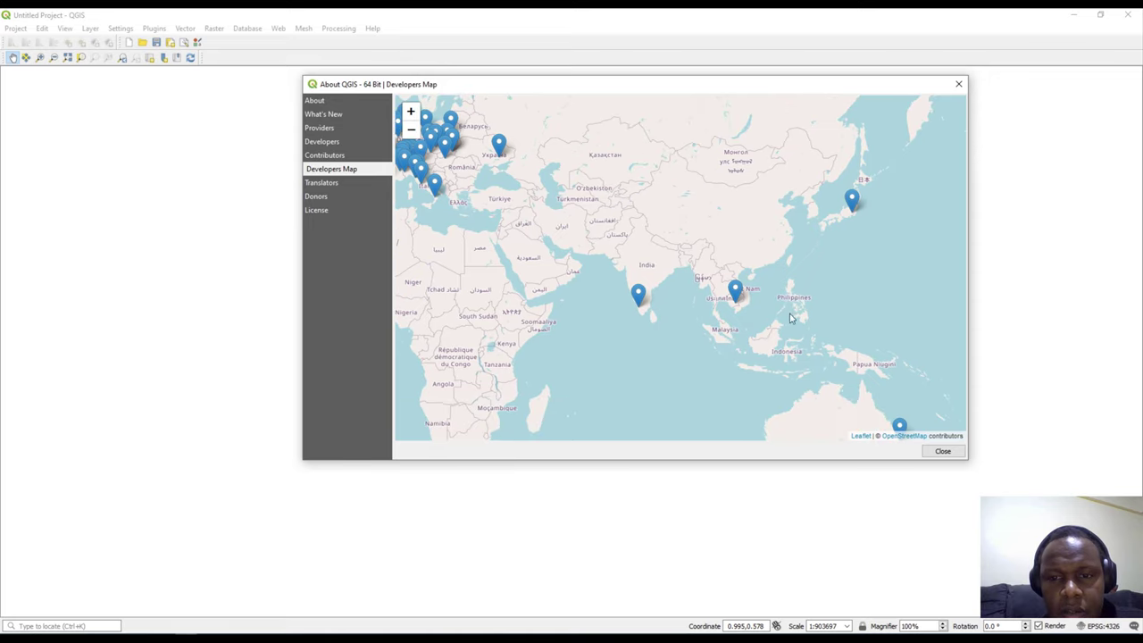
scroll(734, 365, "down", 2)
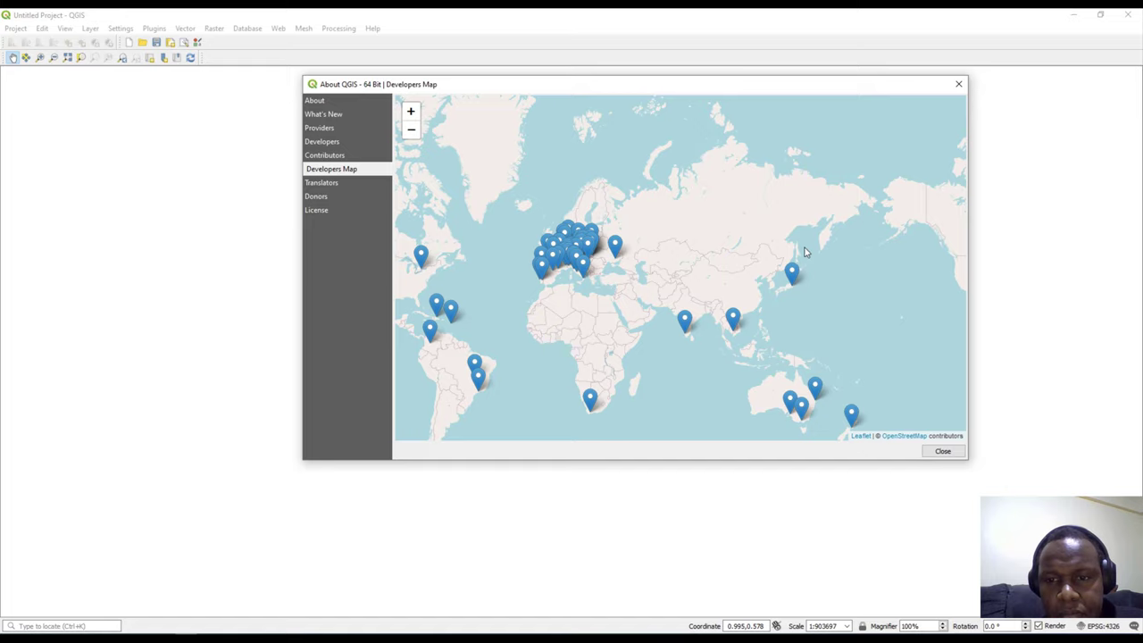
left_click_drag(831, 379, 797, 340)
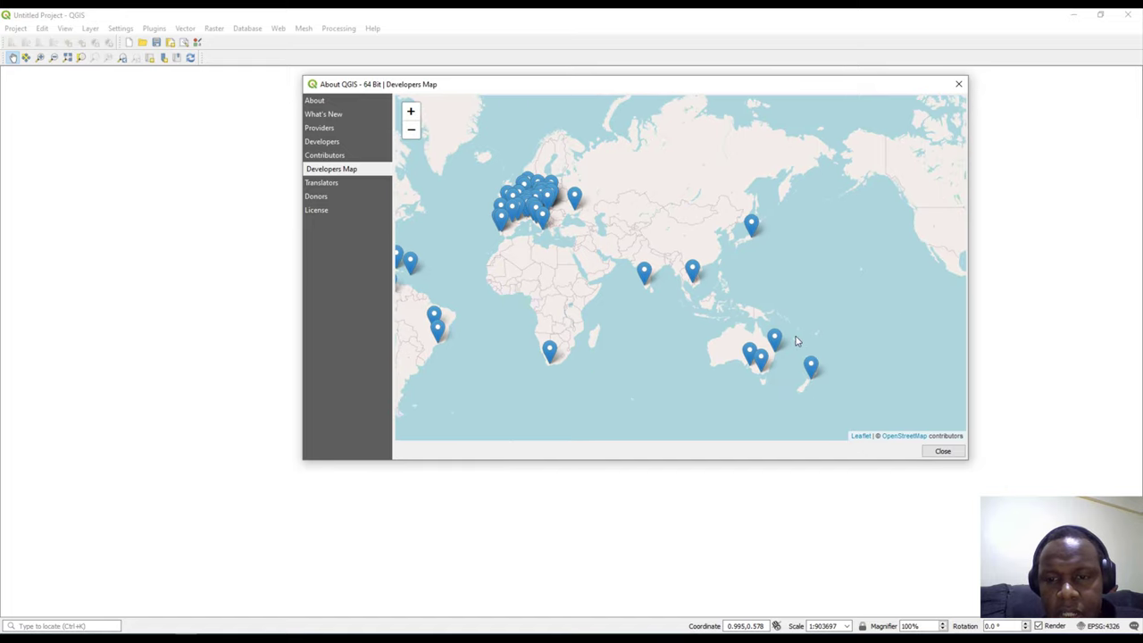
left_click(547, 348)
left_click(644, 270)
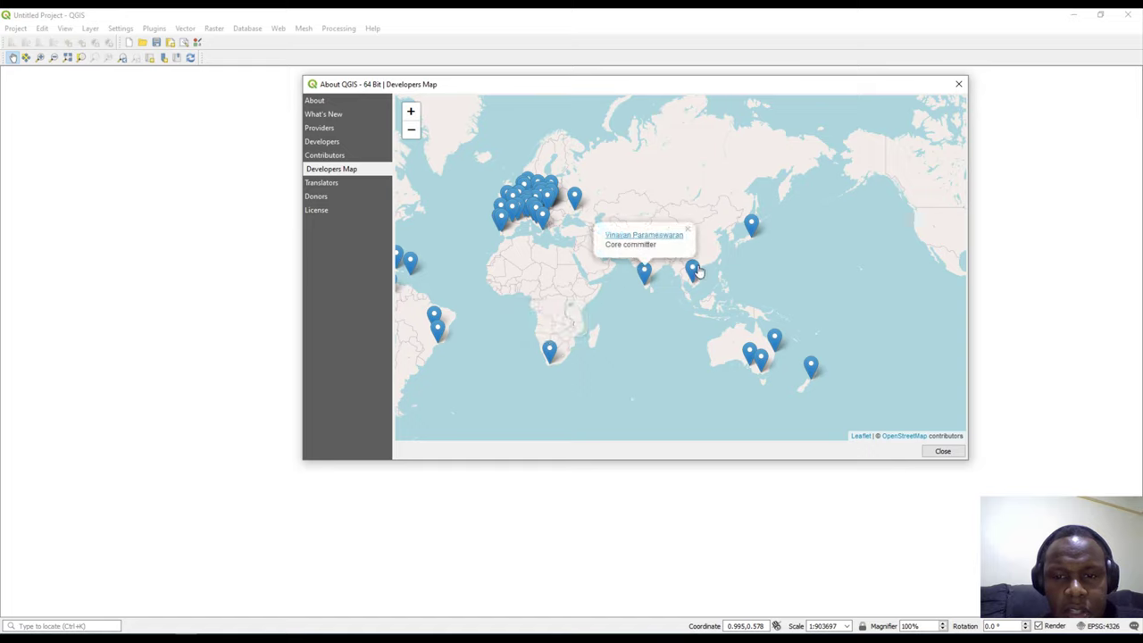
left_click(694, 268)
left_click(752, 224)
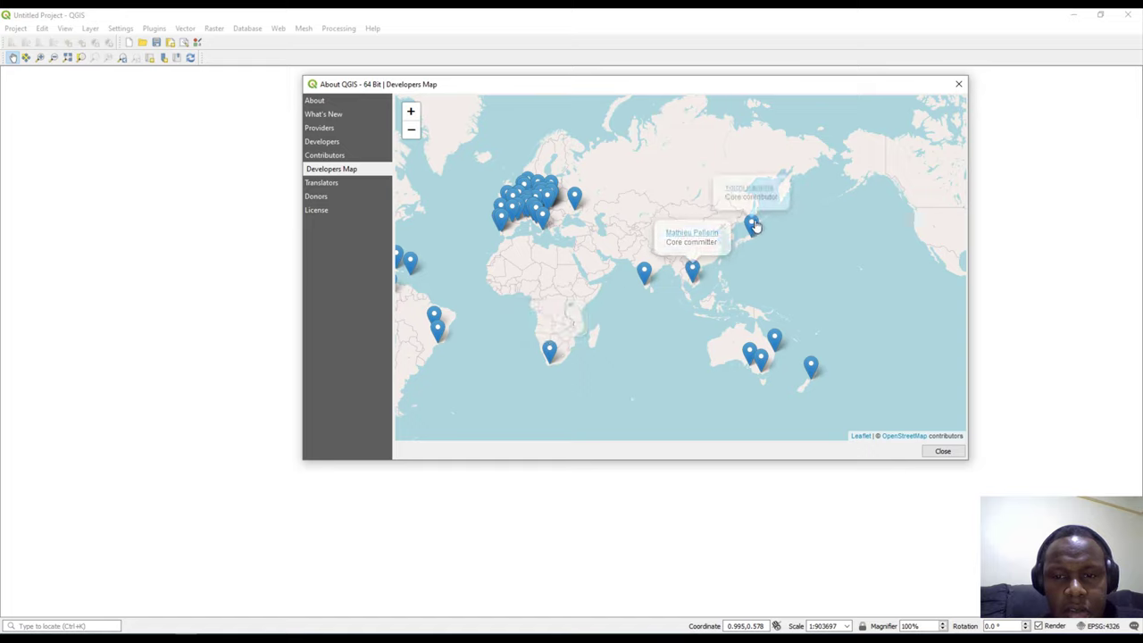
left_click(542, 212)
Display the Translators page, make the dialog taller, and review the languages and their completion percentages
left_click(314, 183)
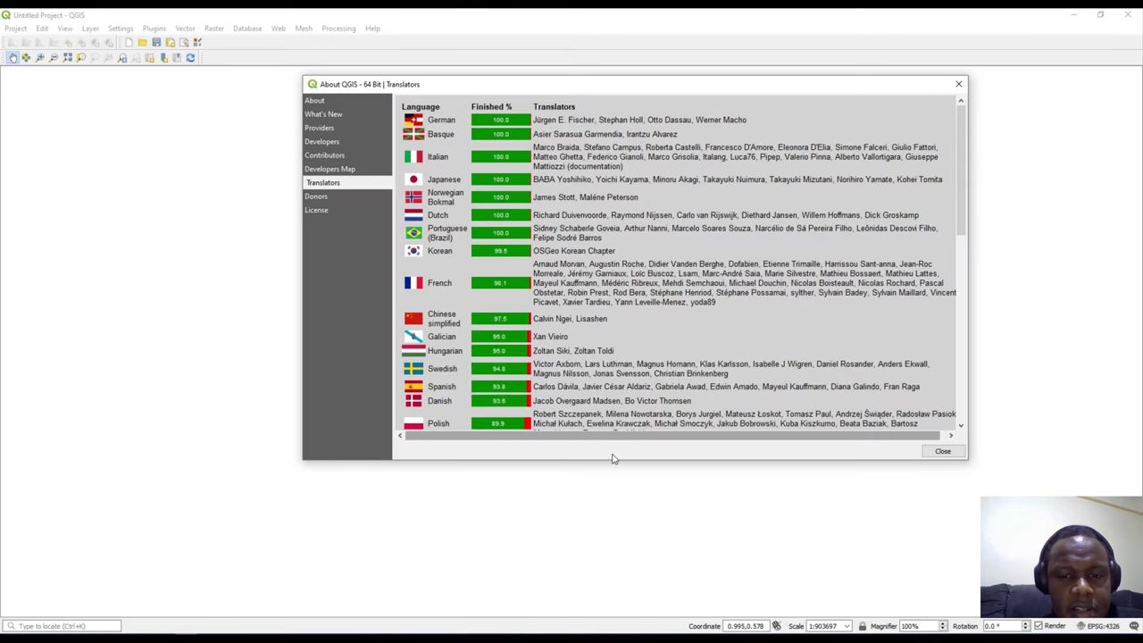
left_click_drag(613, 460, 615, 576)
scroll(622, 357, "down", 6)
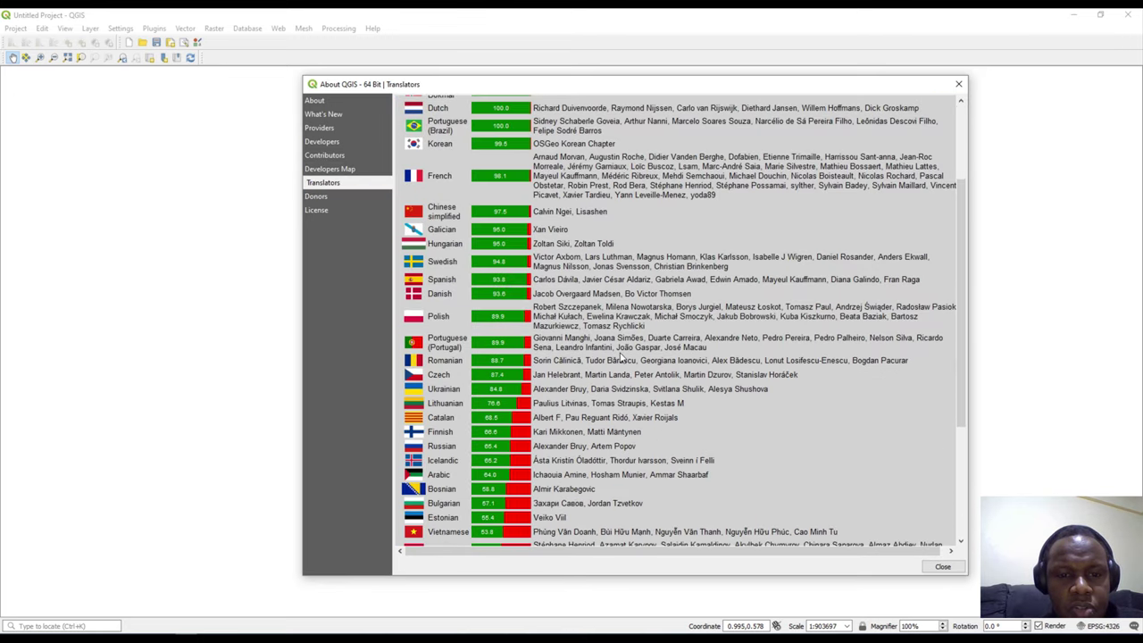
scroll(623, 357, "up", 6)
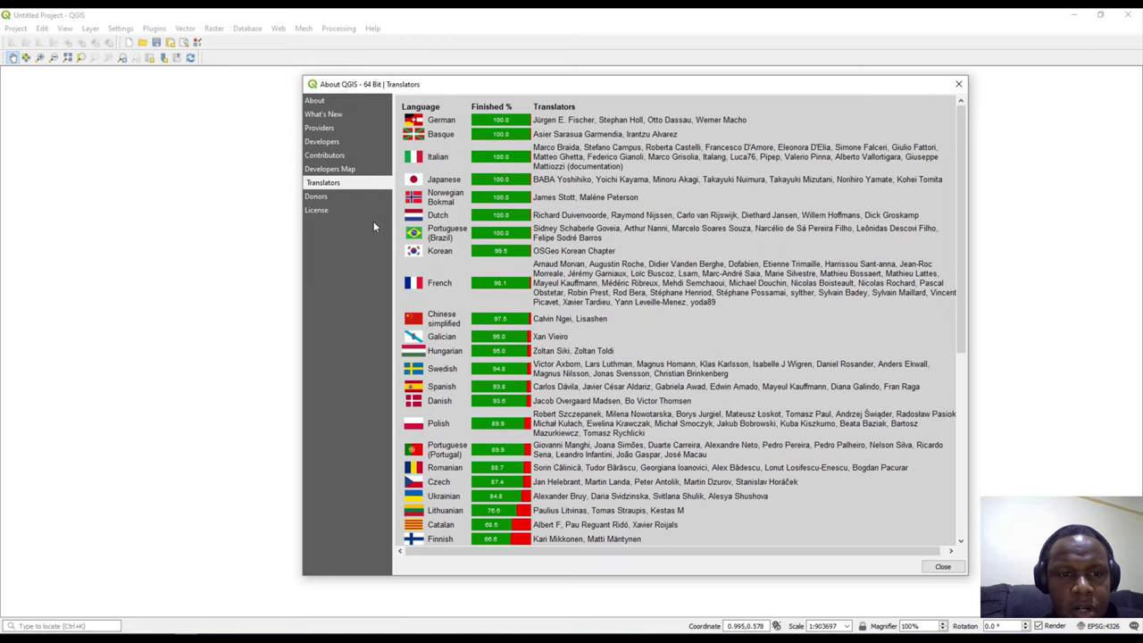
From the Donors page, follow the link to the online donor list, browse it, and minimize the browser
left_click(318, 197)
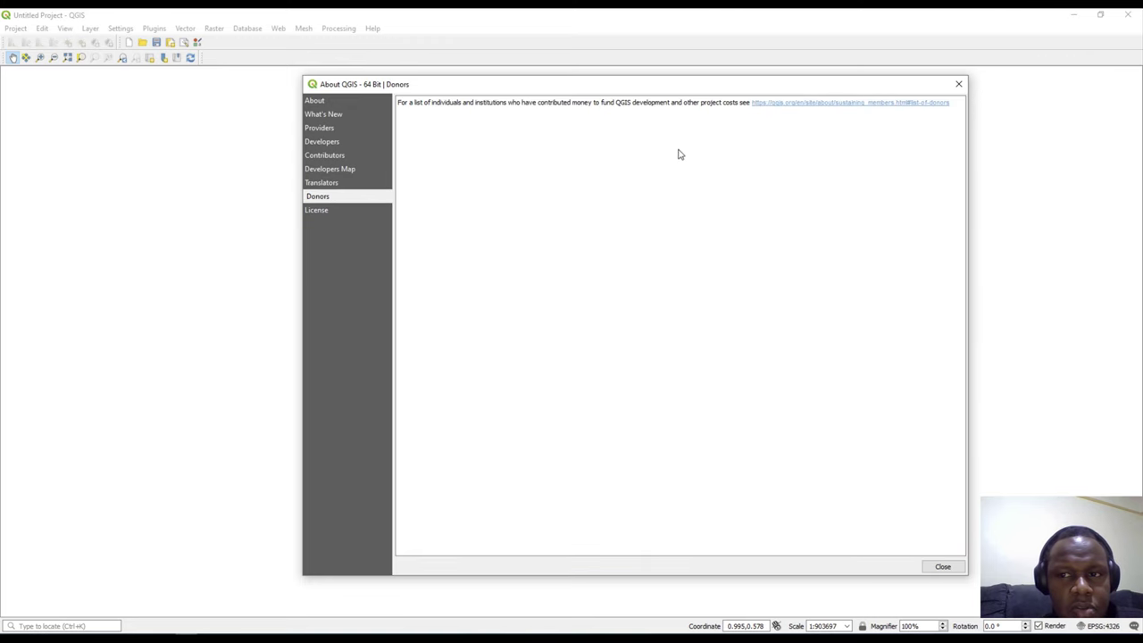
left_click(783, 105)
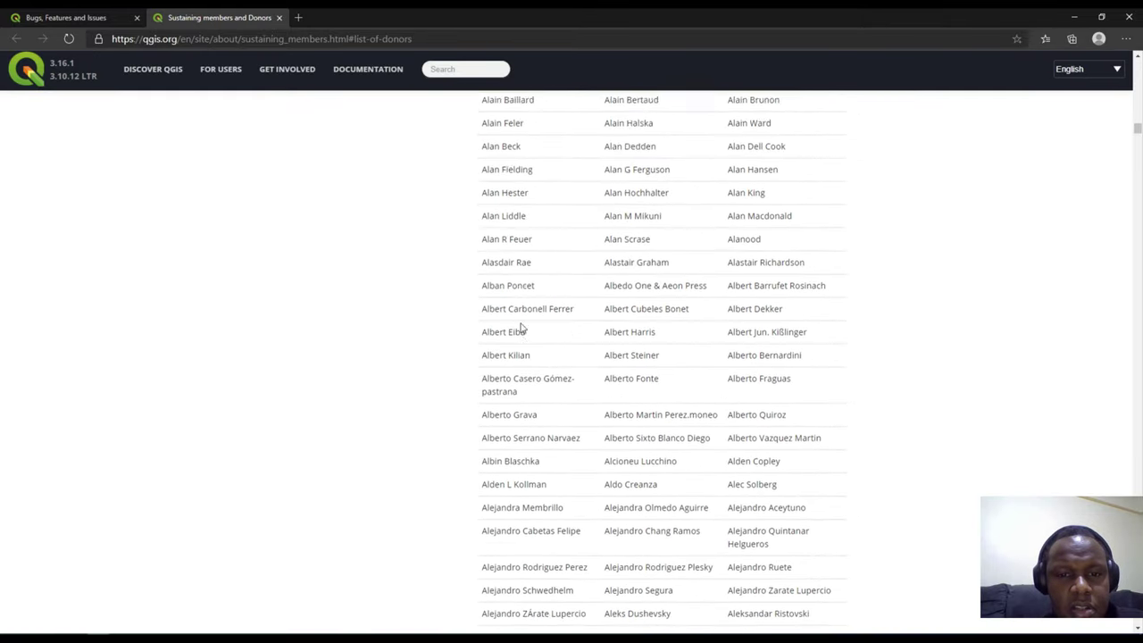
scroll(748, 306, "down", 10)
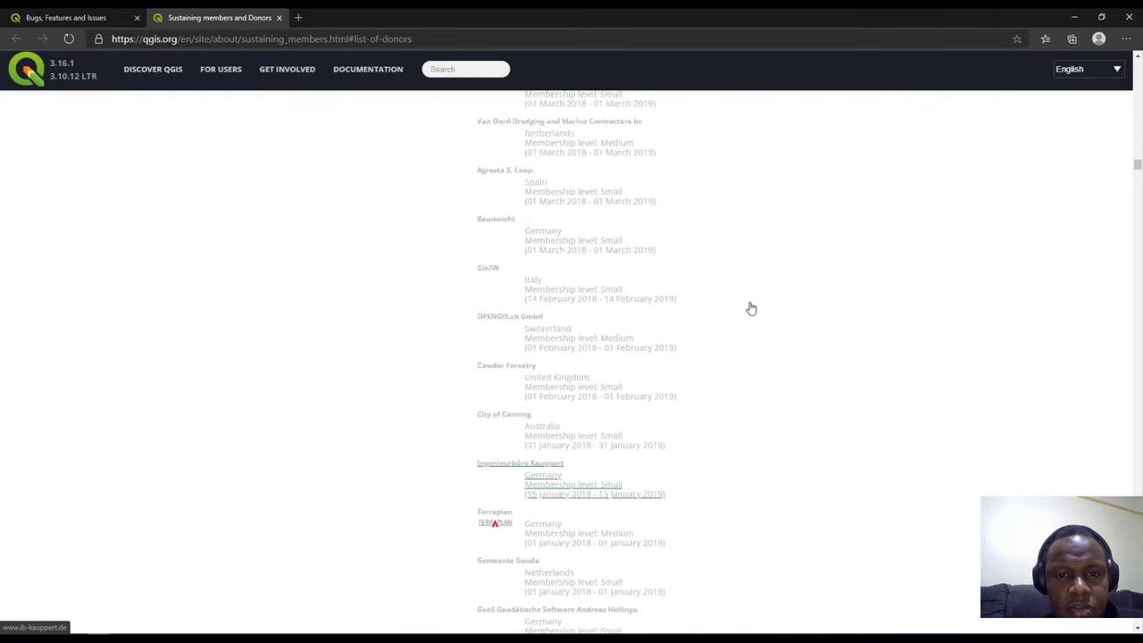
left_click(1074, 17)
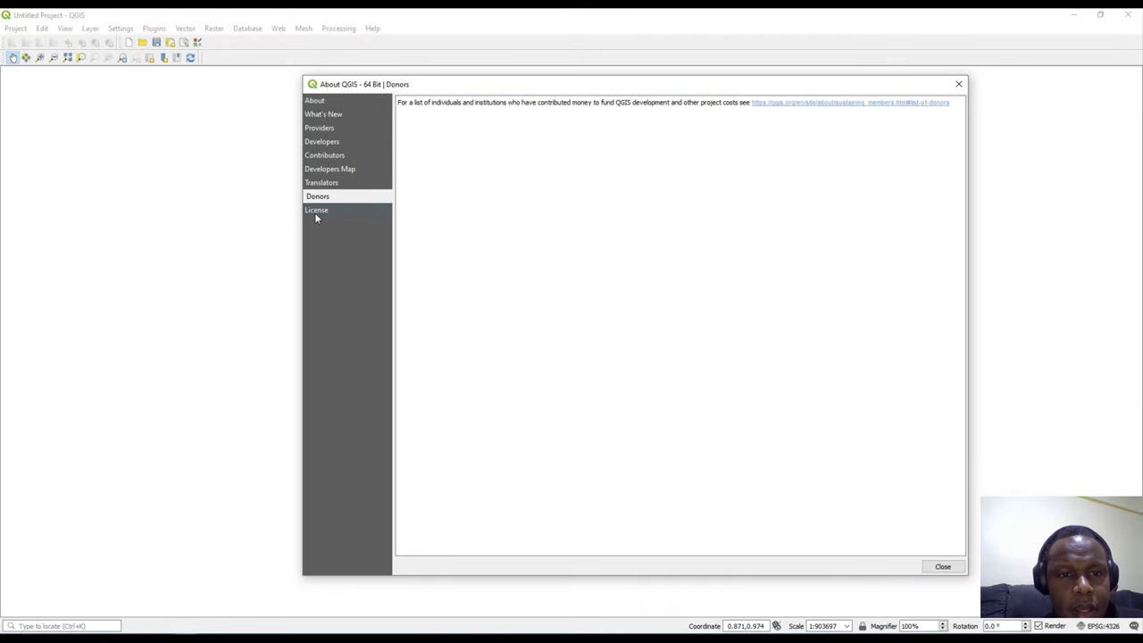
Display the License page and point out the GNU General Public License Version 2 heading of the QGIS license
left_click(314, 212)
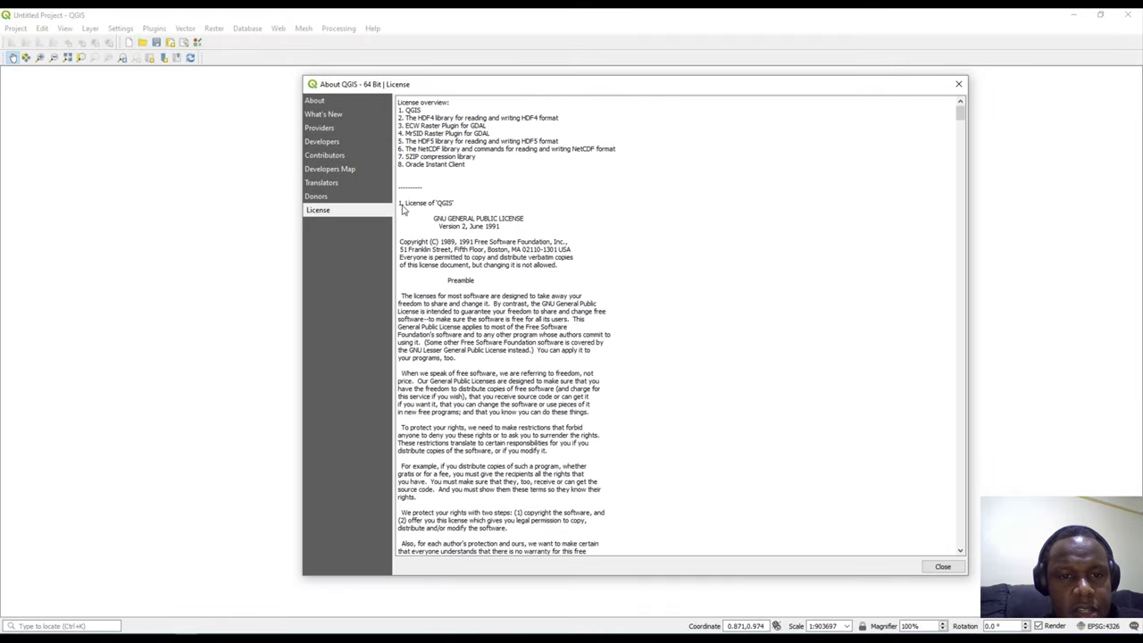
left_click_drag(400, 205, 467, 224)
left_click(505, 227)
left_click(469, 220)
left_click(524, 222)
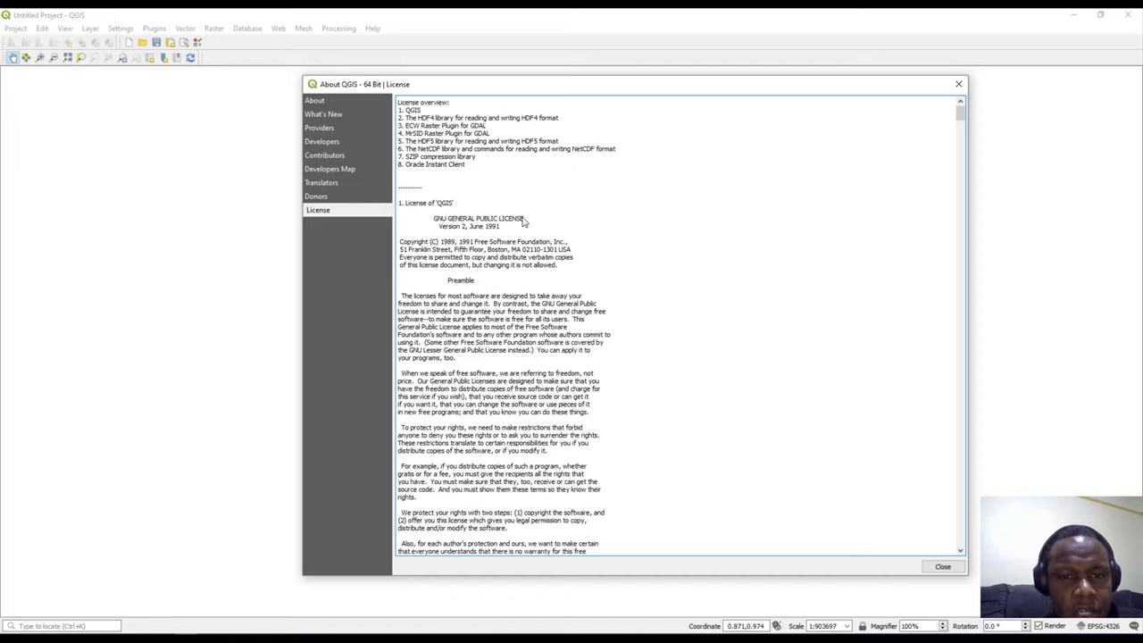
double_click(434, 221)
left_click(533, 228)
Skim the full license texts, including the HDF4 and ECW terms, return to the beginning, and close the About dialog
scroll(617, 313, "down", 12)
scroll(620, 313, "down", 20)
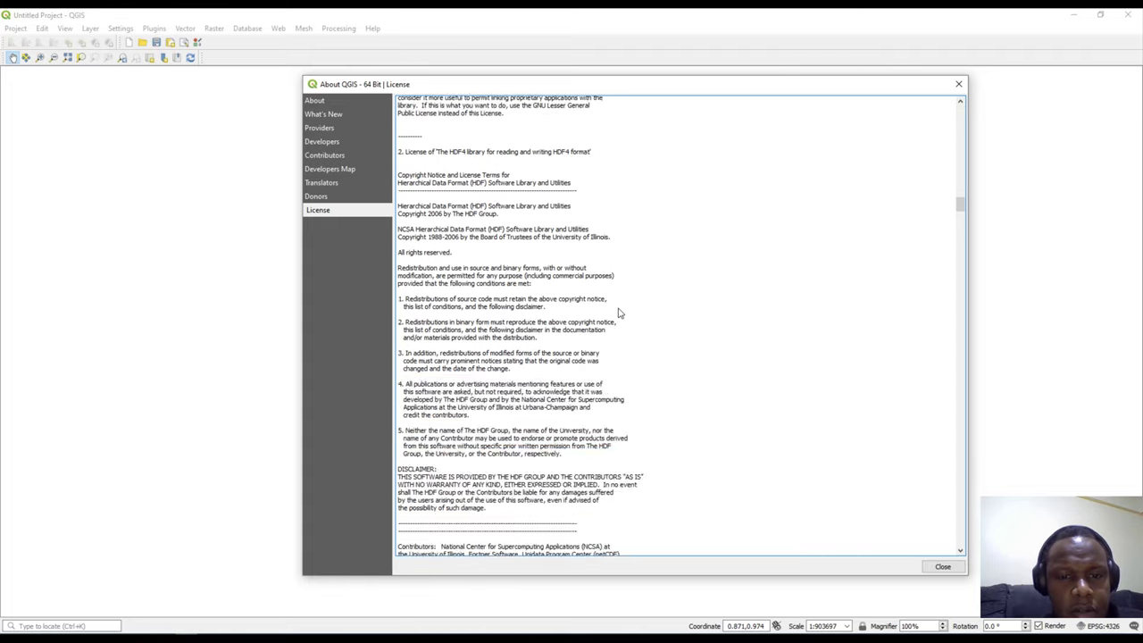
scroll(619, 313, "down", 10)
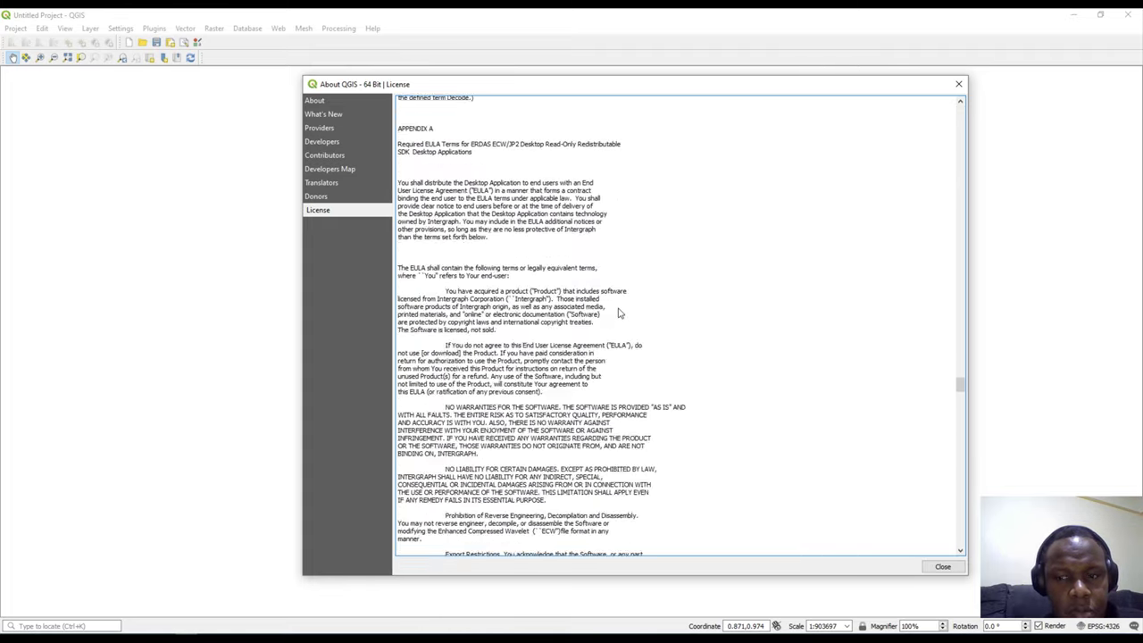
scroll(620, 314, "up", 20)
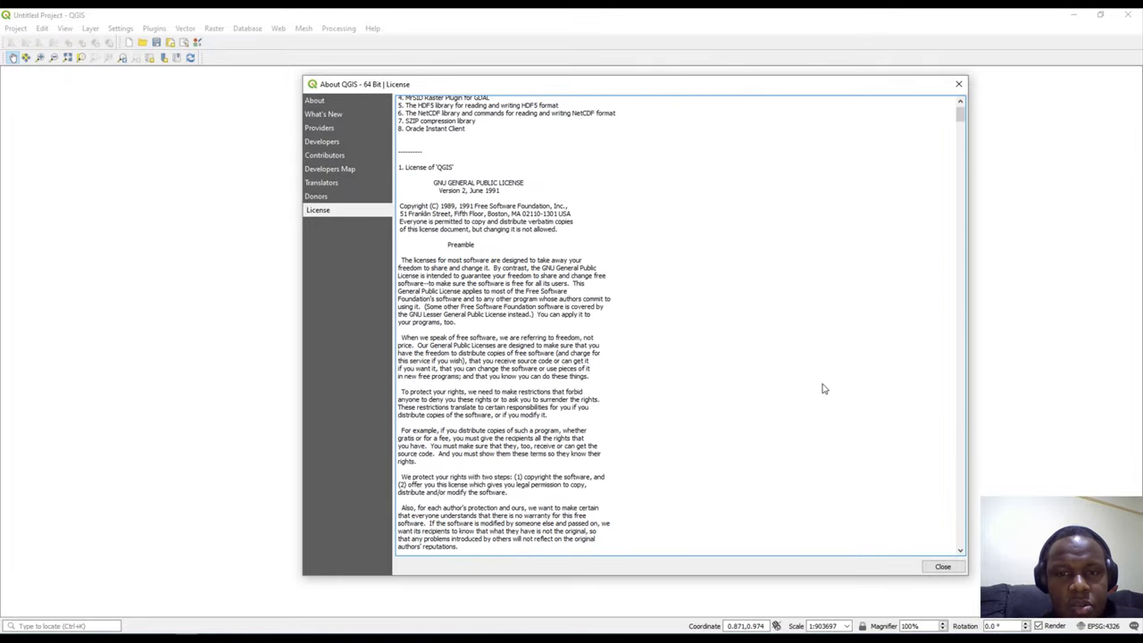
left_click(943, 568)
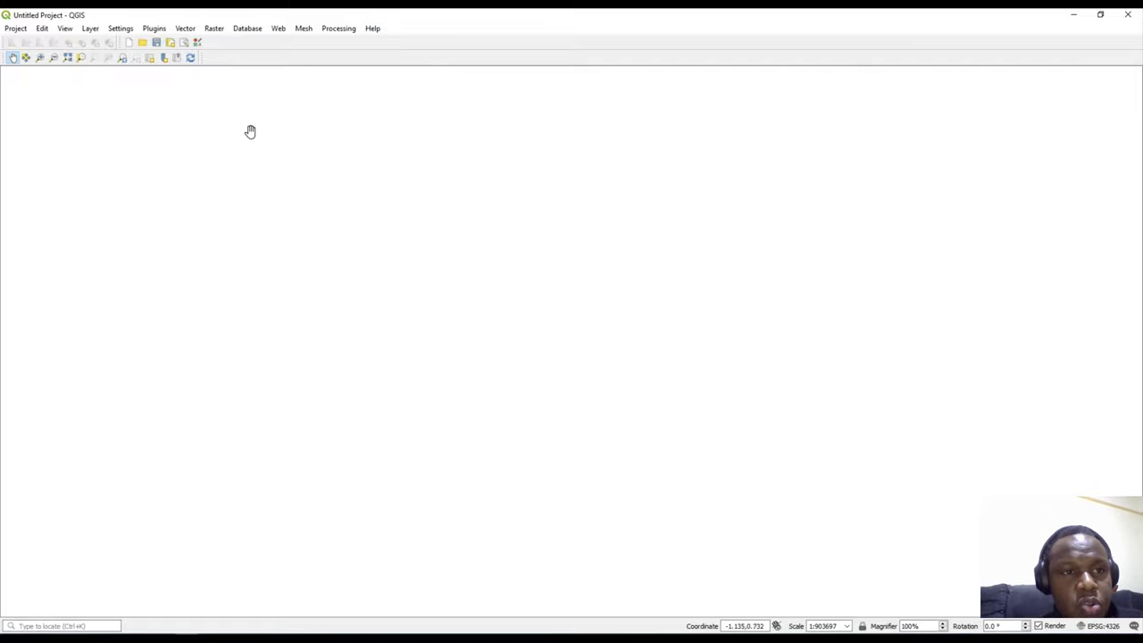
left_click(186, 28)
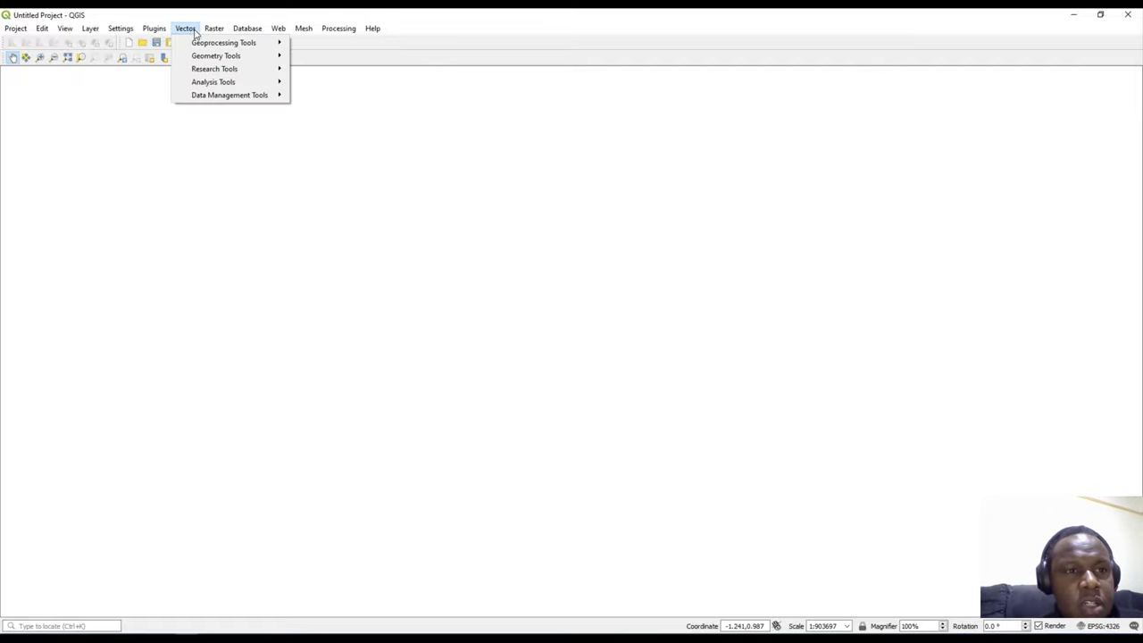
key("Escape")
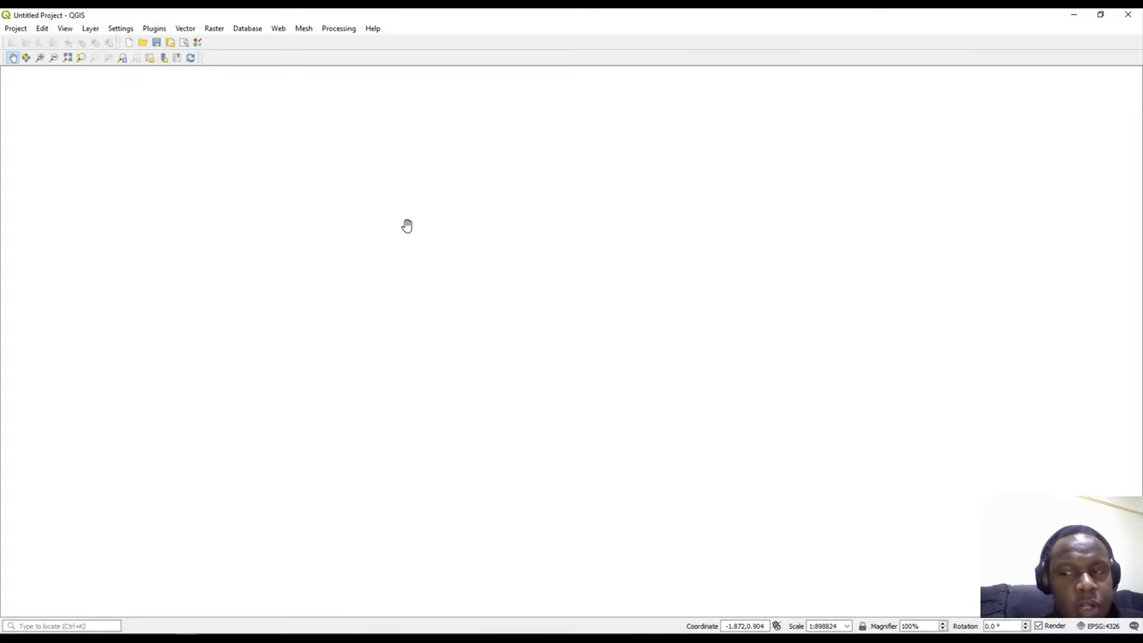